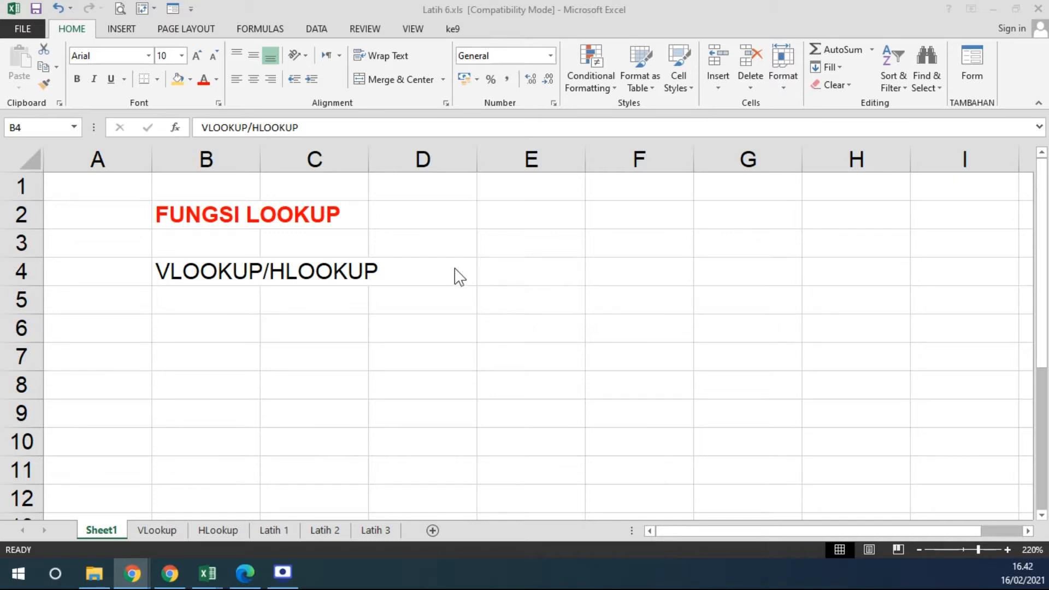
Enter "Fungsi yang dapat digunakan untuk menghemat perintah IF majemuk/IF majemuk boolean khususnya jika jml syaratnya ckp byk dan kompleks" in cell B3.
click(169, 234)
click(227, 241)
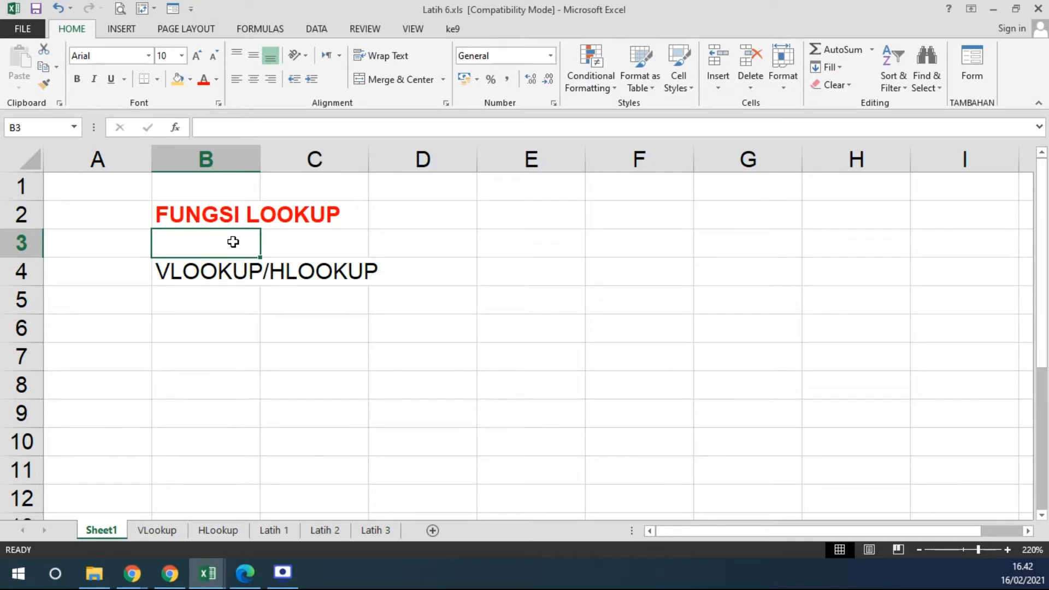
text(Fungsi uag)
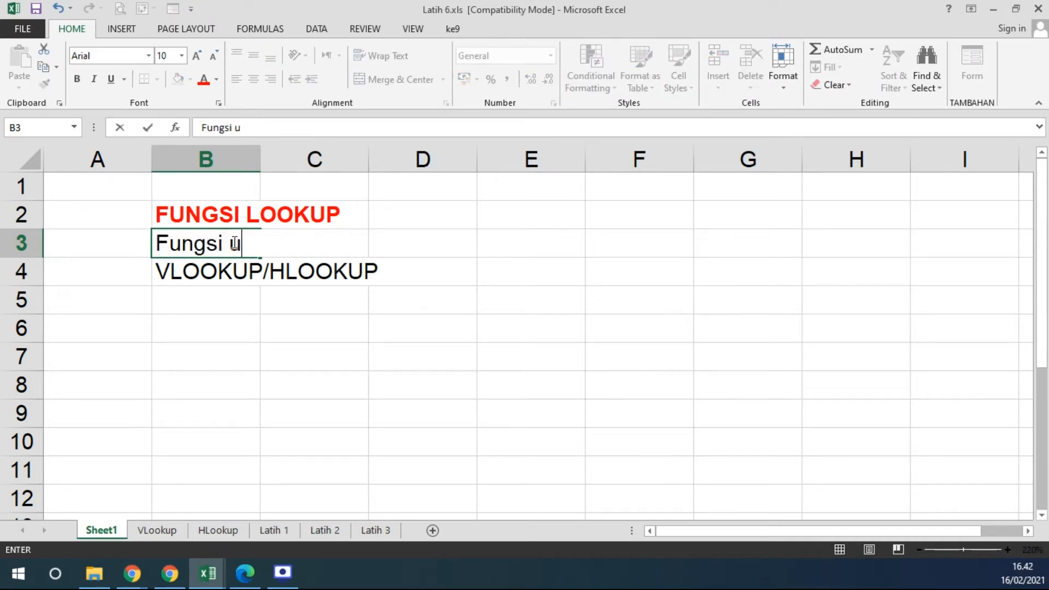
key(BackSpace)
key(BackSpace)
key(BackSpace)
text(yang dapat digunak)
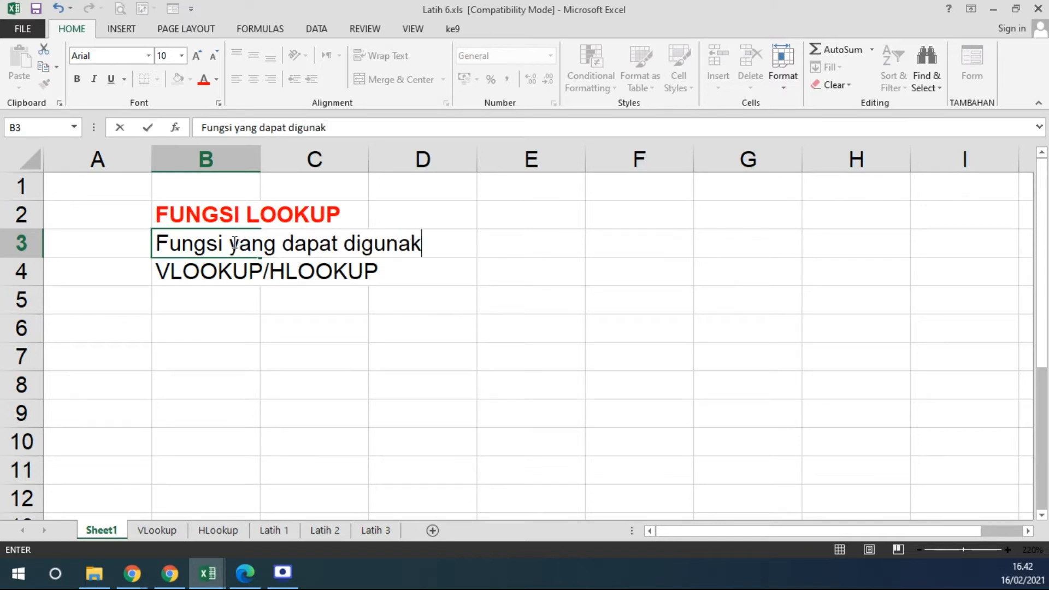
text(an untuk menghe)
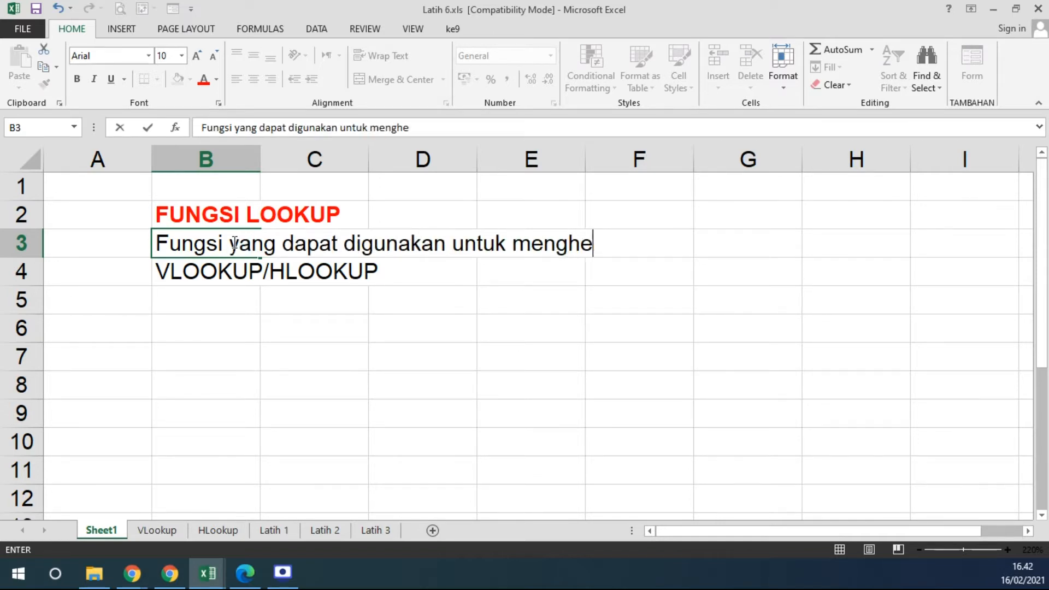
text(mat perintah )
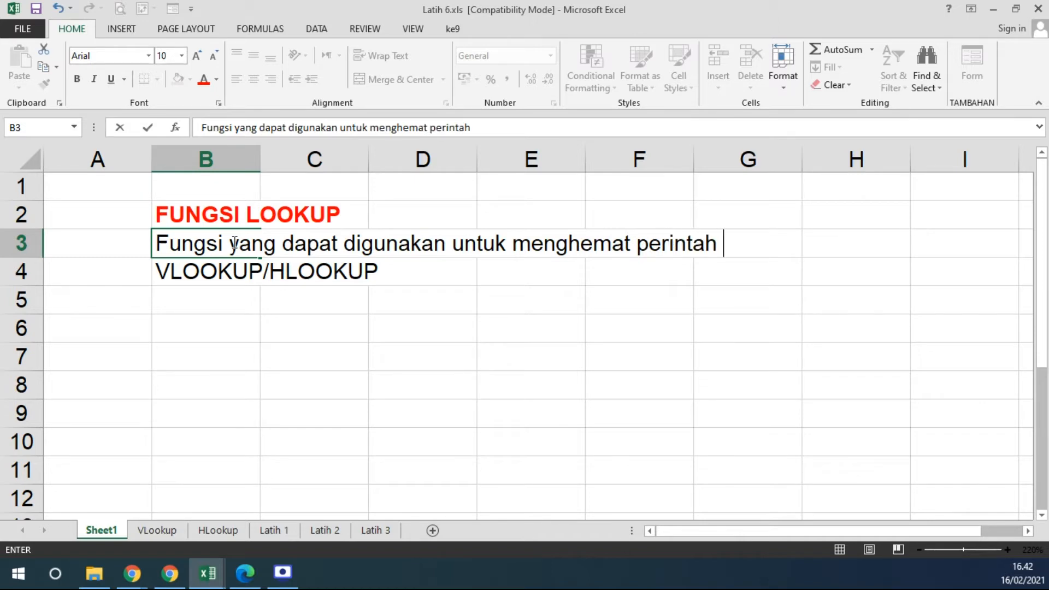
text(IF majem)
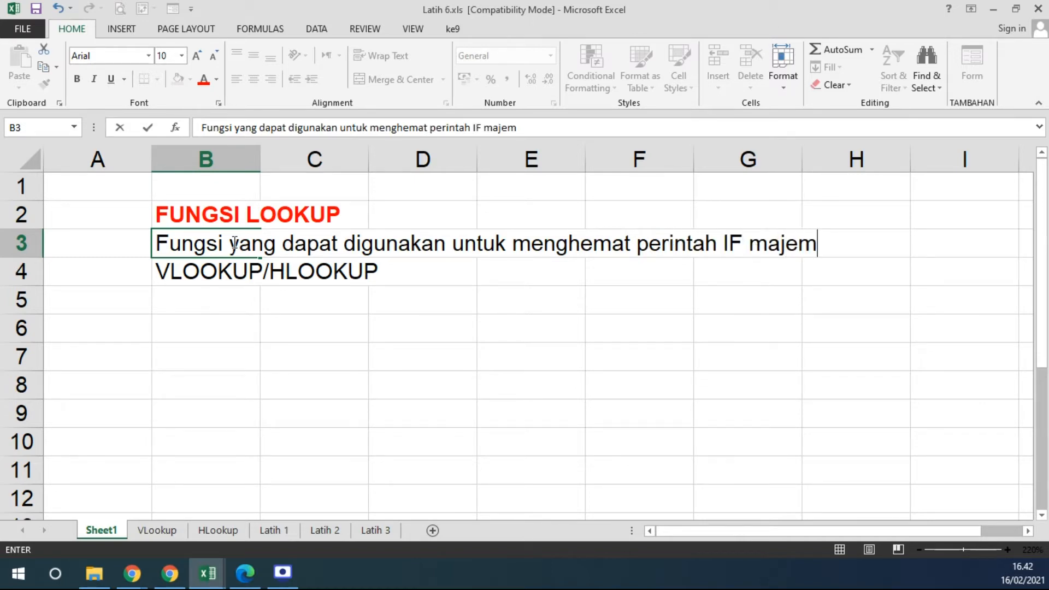
text(uk/IF majemu)
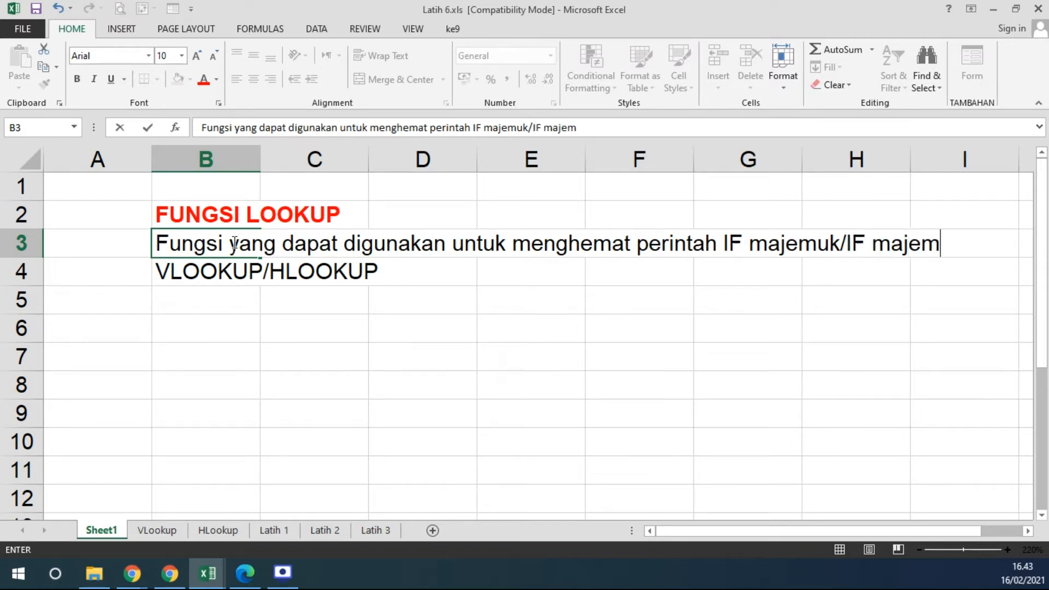
text(k boole)
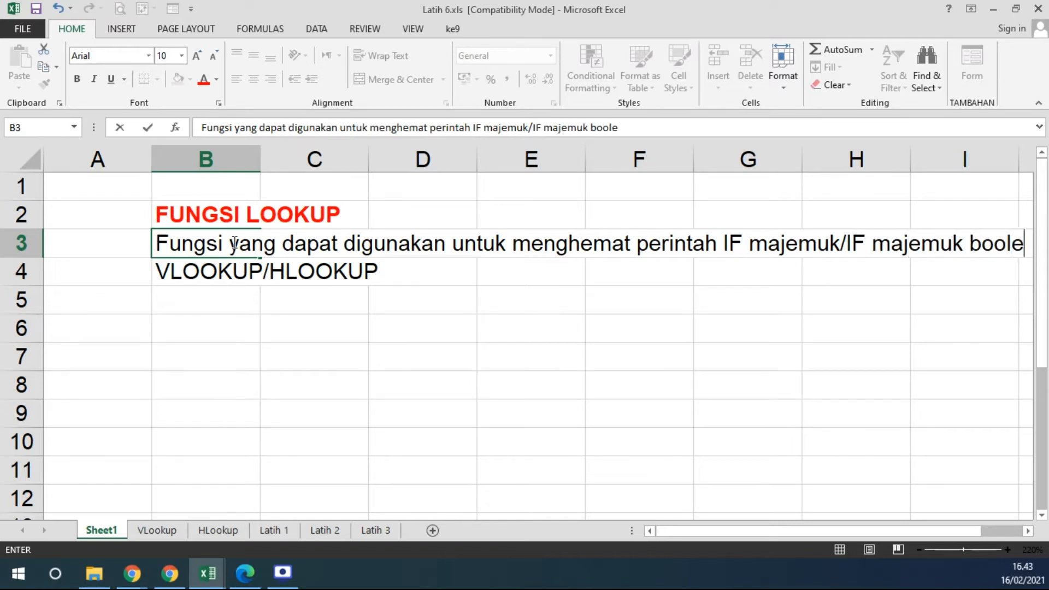
text(an k)
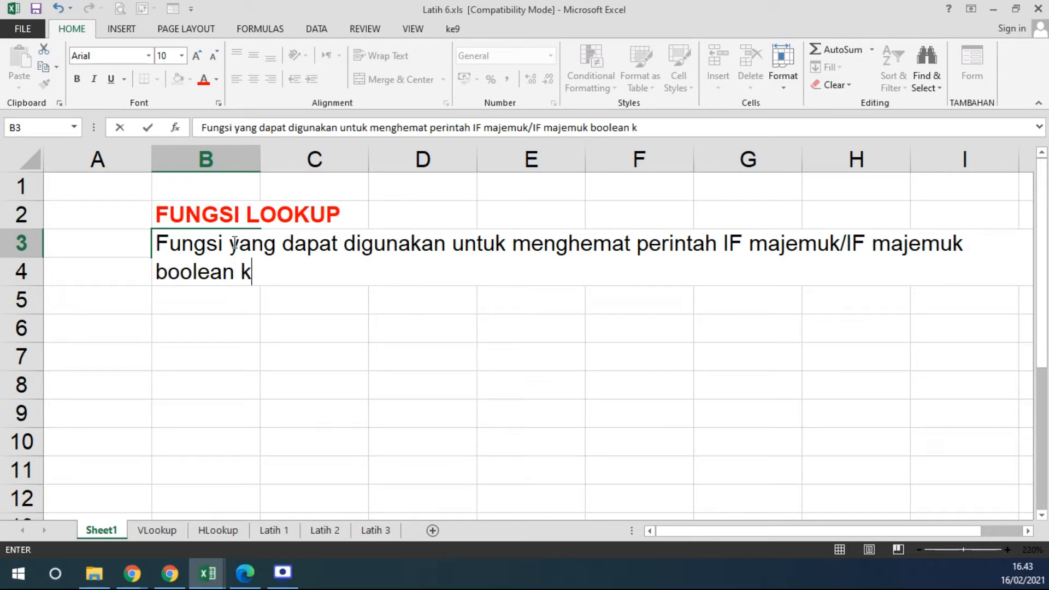
text(hususnya)
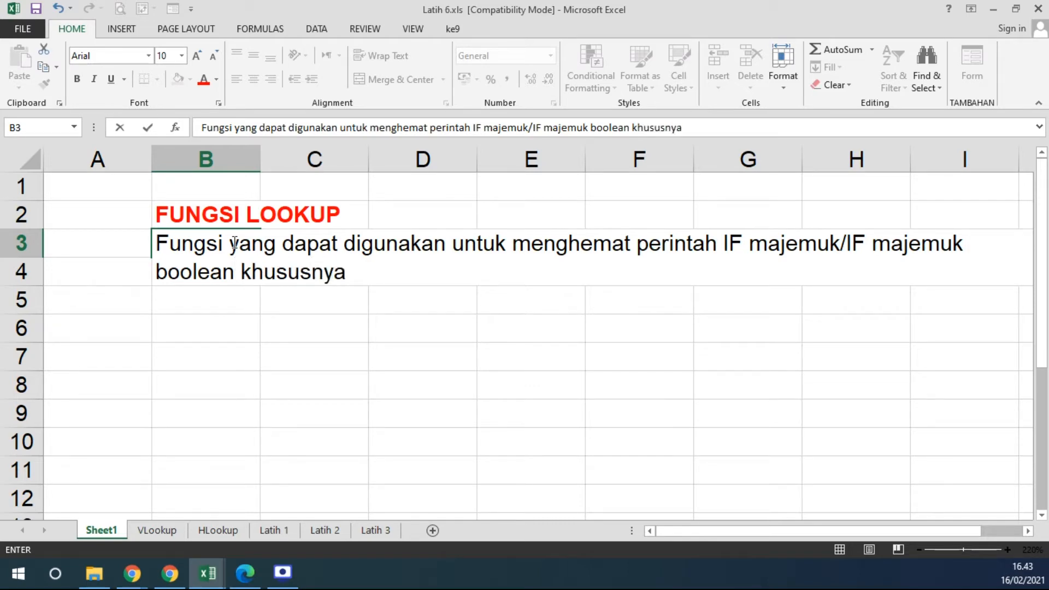
text( jika jm)
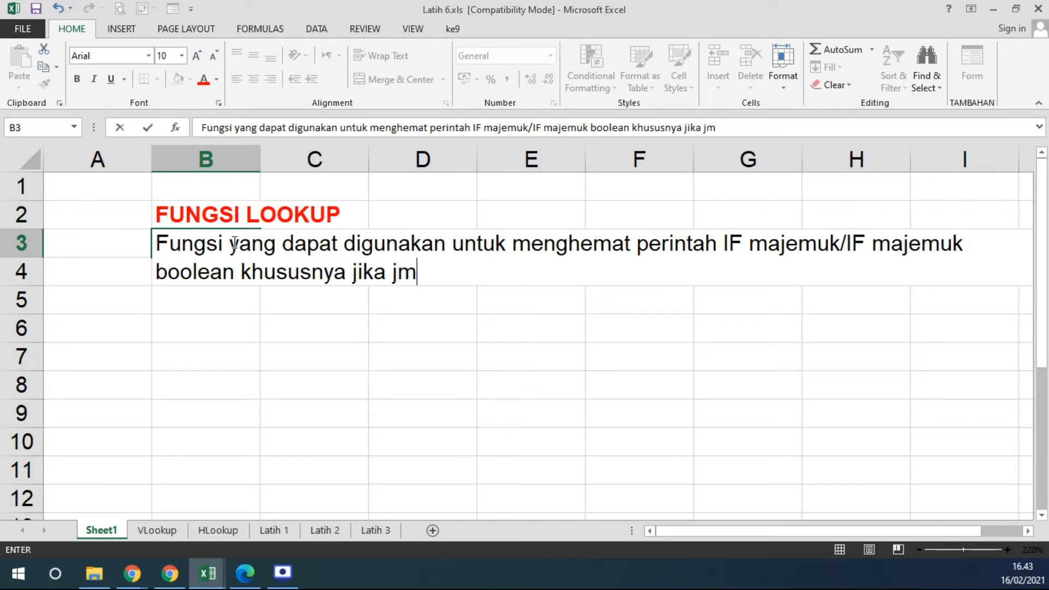
text(l syara)
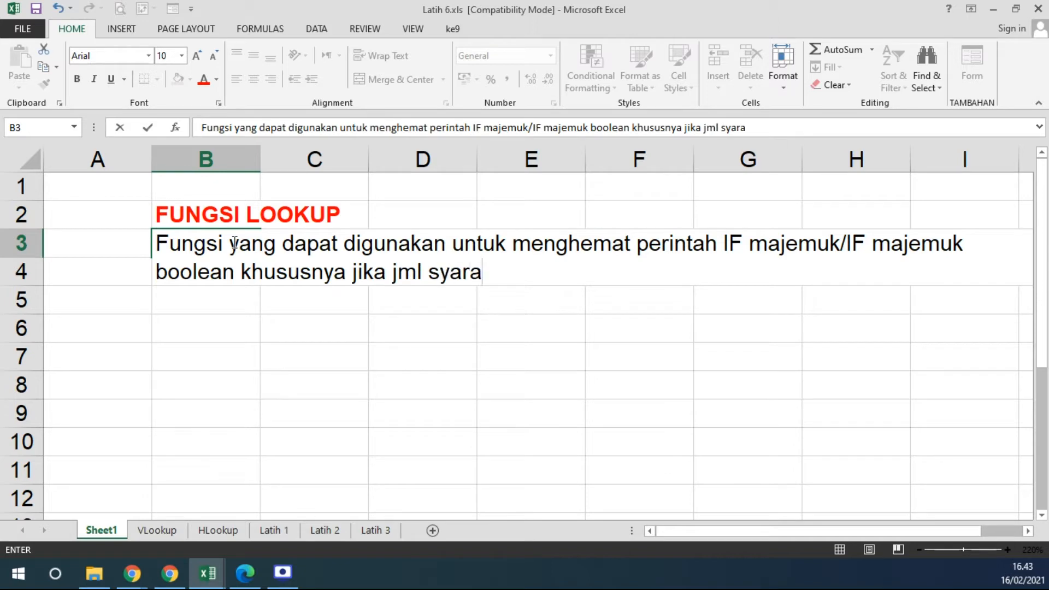
text(tnya ckp b)
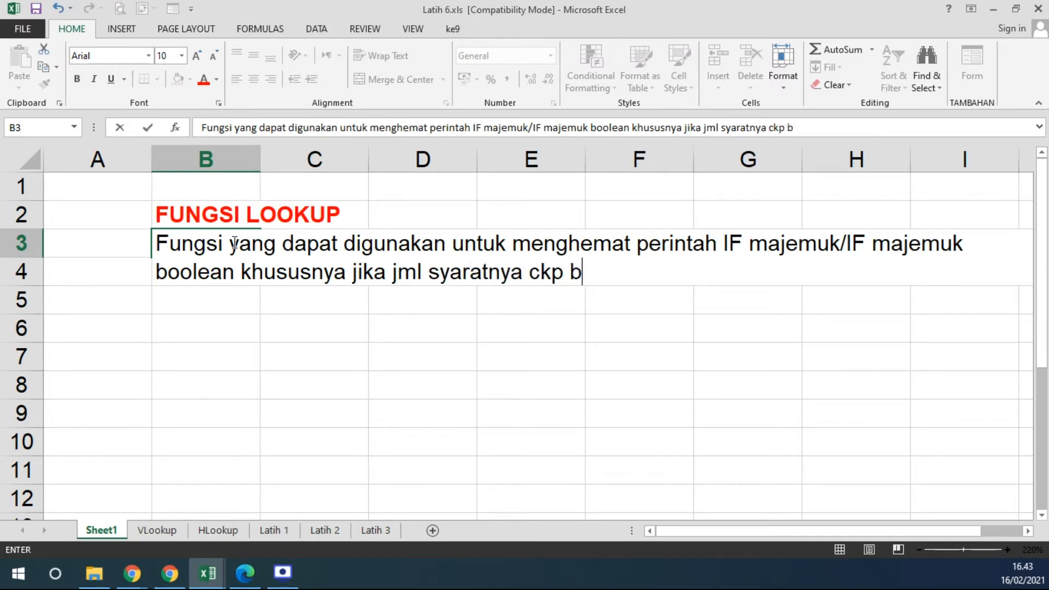
text(yk dan komp)
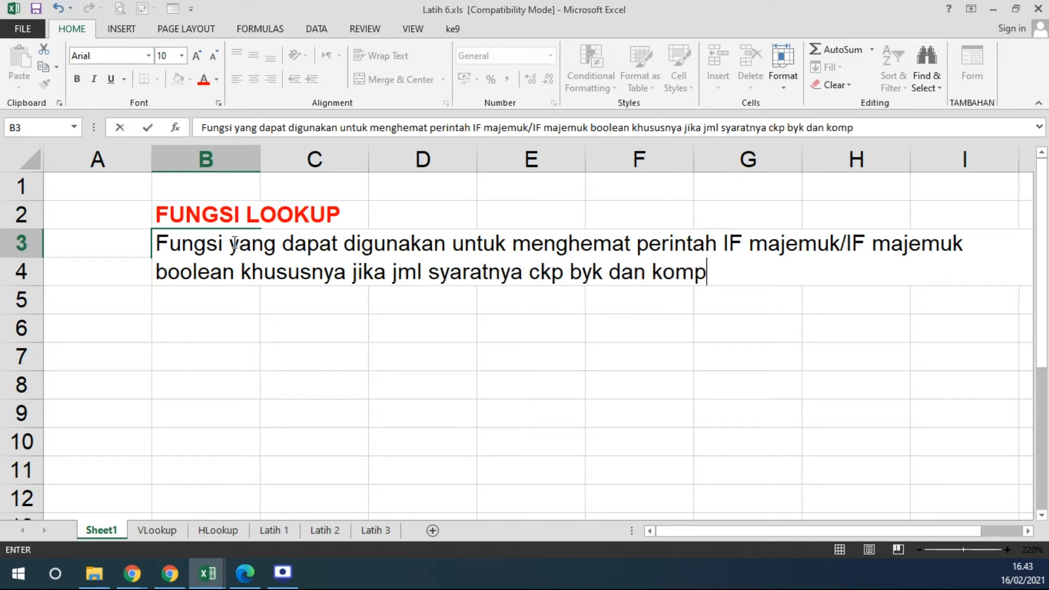
text(leks)
key(Return)
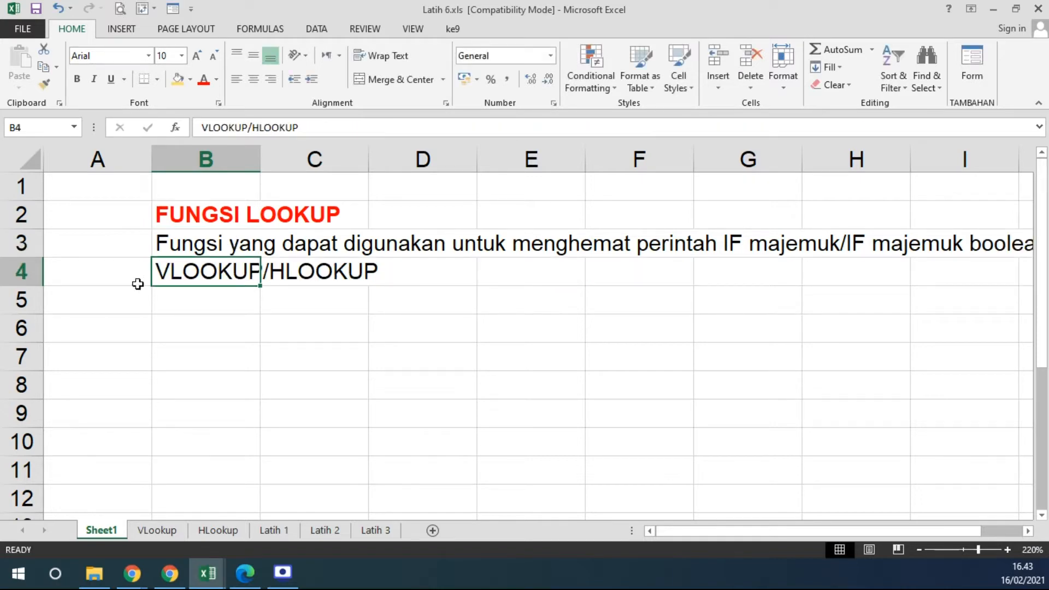
Move the VLOOKUP/HLOOKUP text to B5, then copy "khususnya jika jml syaratnya ckp byk dan kompleks" and remove it from B3.
drag(174, 288, 241, 300)
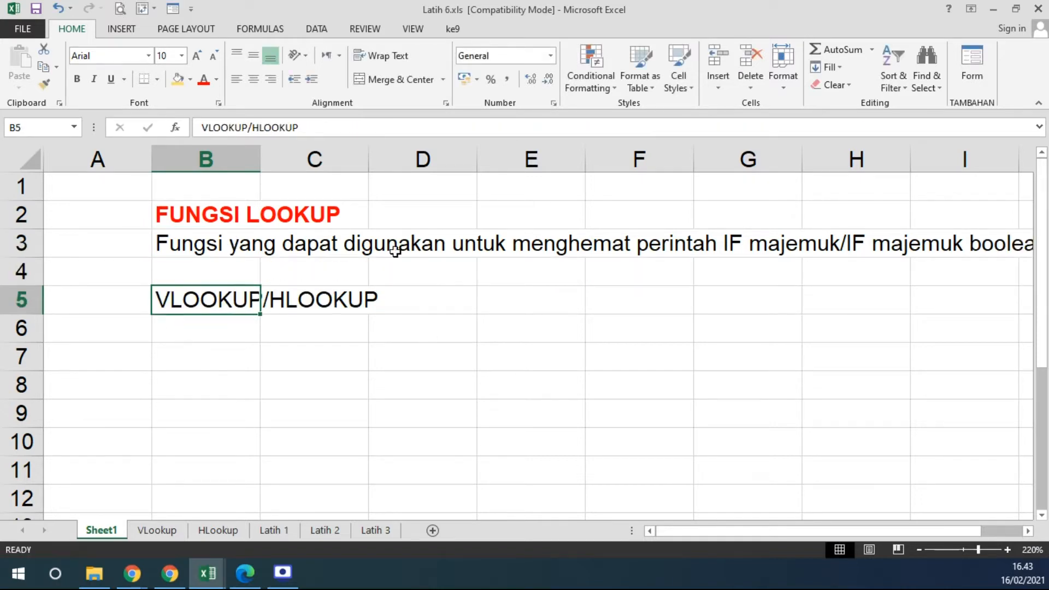
click(186, 247)
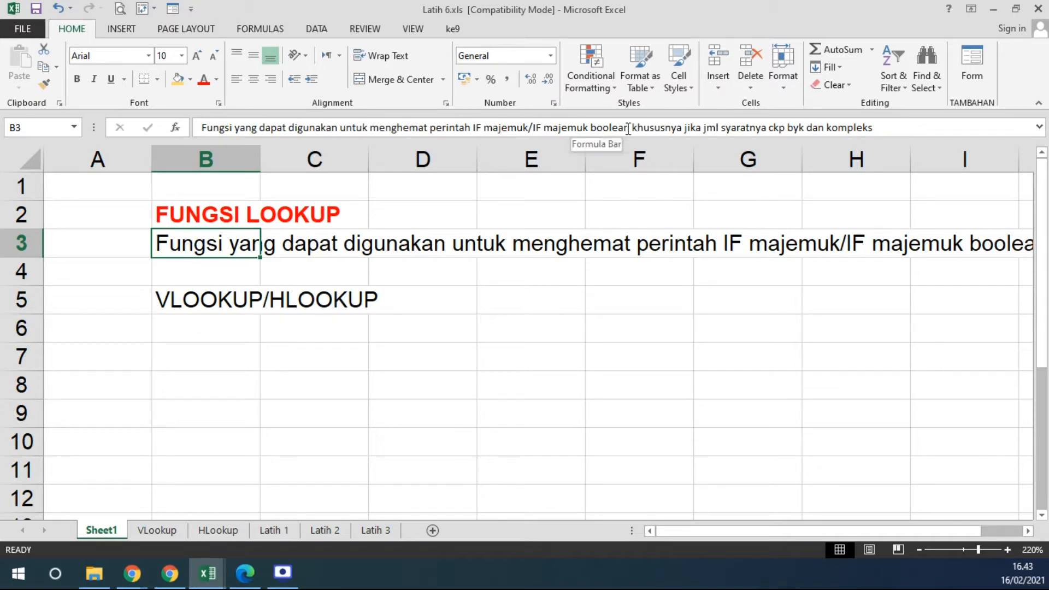
drag(630, 129, 884, 128)
key(ctrl+c)
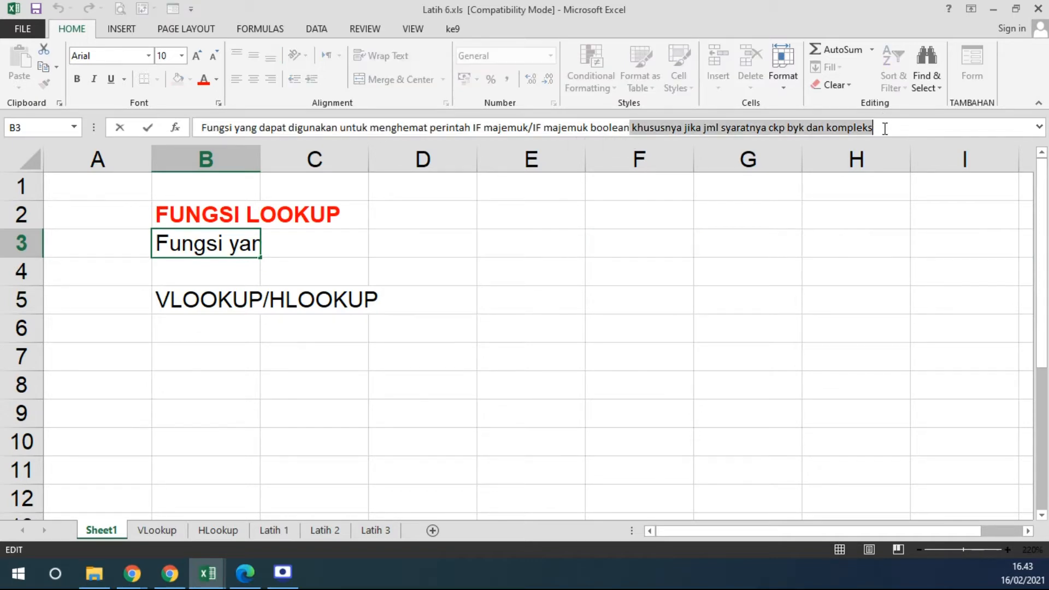
key(Delete)
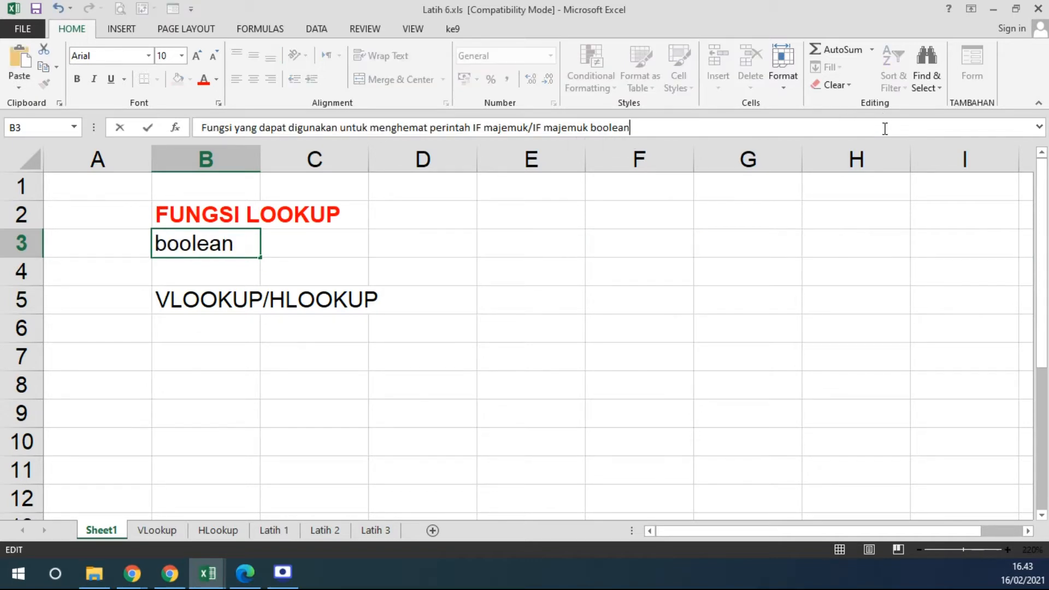
Paste the copied phrase into B4 without its leading space and move the VLOOKUP/HLOOKUP text to B6.
click(205, 266)
key(ctrl+v)
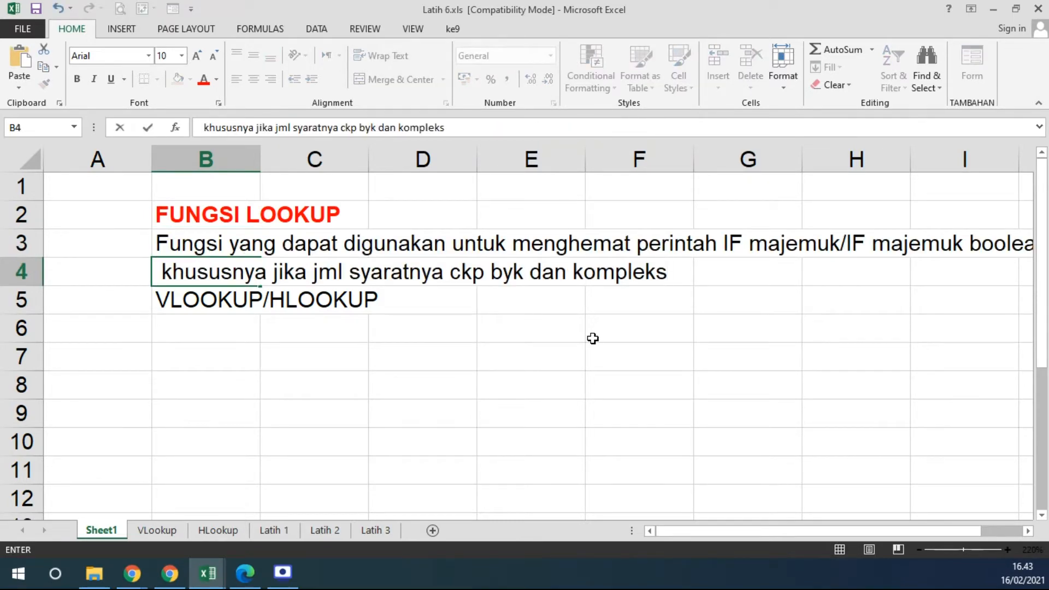
click(161, 268)
key(BackSpace)
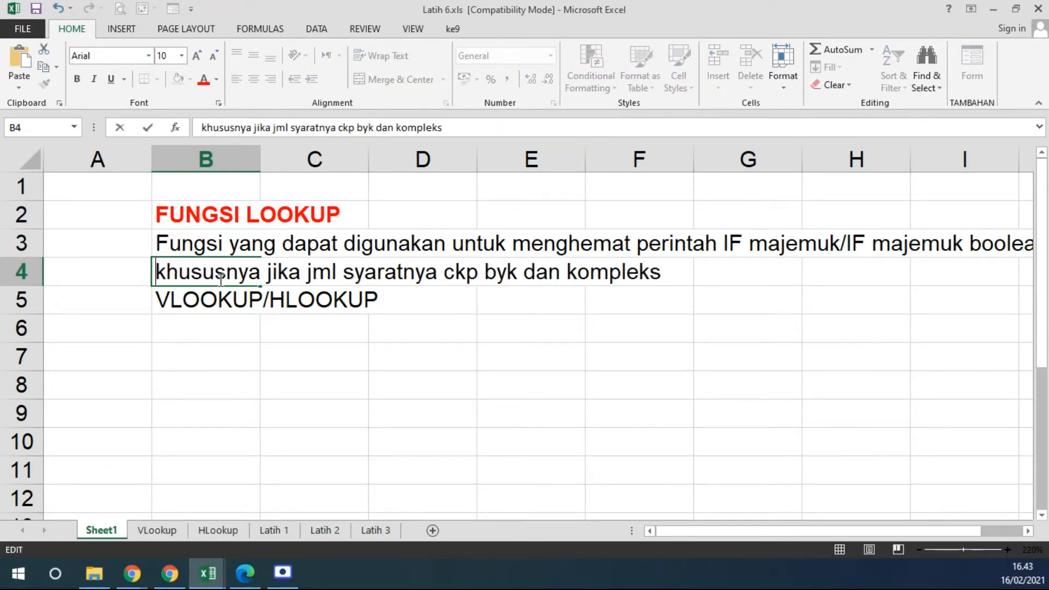
key(Return)
drag(214, 315, 215, 336)
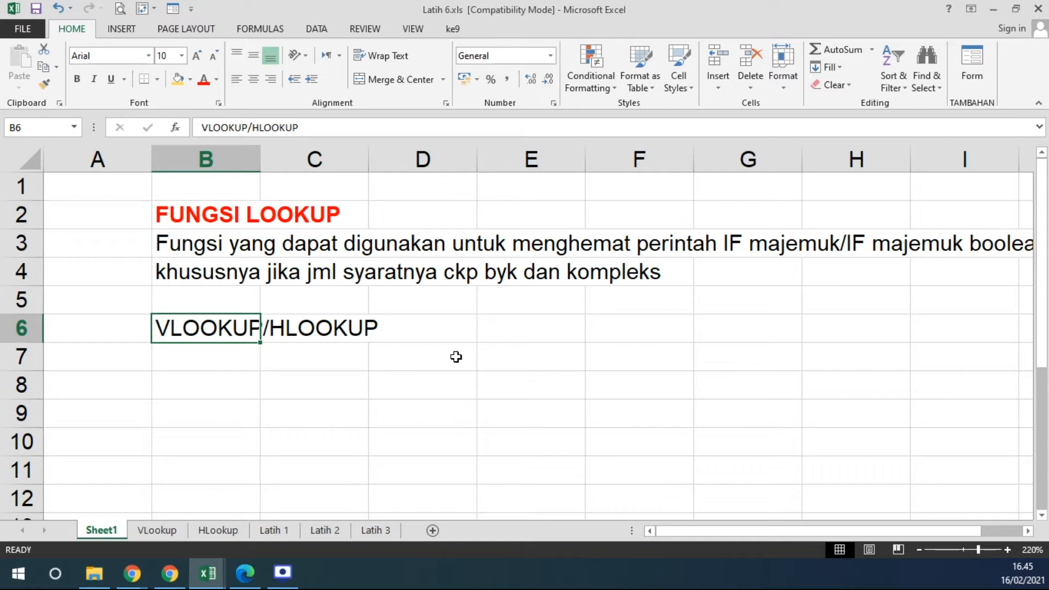
Switch to the Latih 5.xls workbook and examine the profit percentage conditions per item type in B22:B25 of the Latih 2 sheet.
click(208, 573)
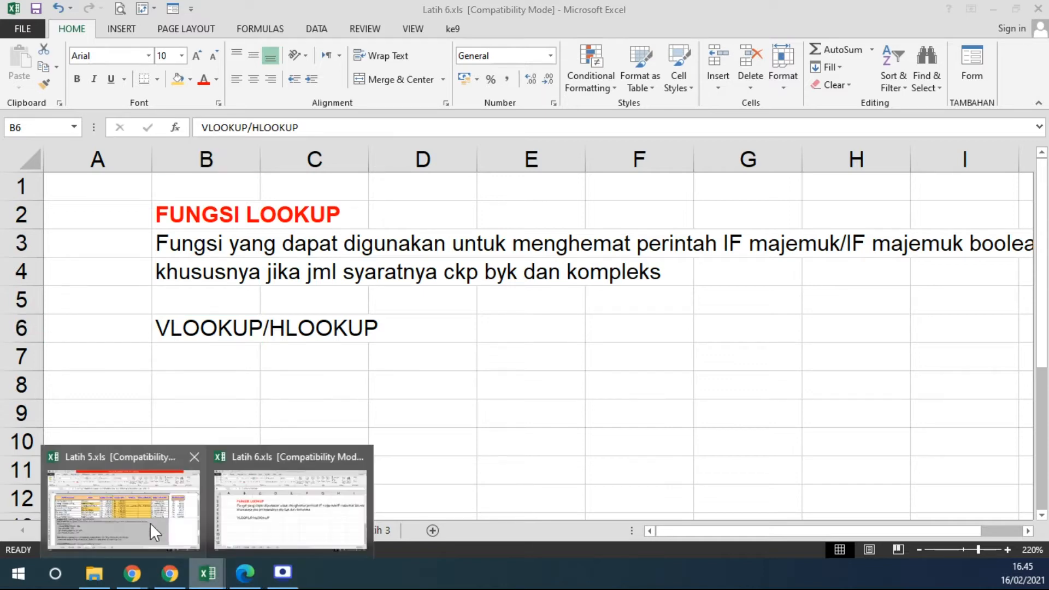
click(150, 522)
scroll(457, 388, down, 1)
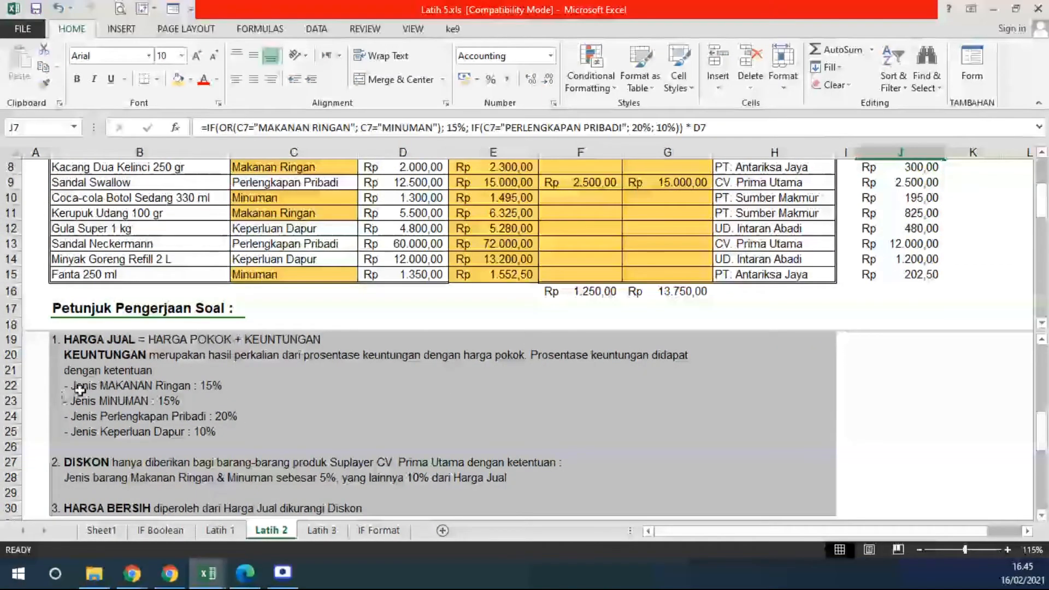
click(83, 388)
click(81, 401)
click(82, 416)
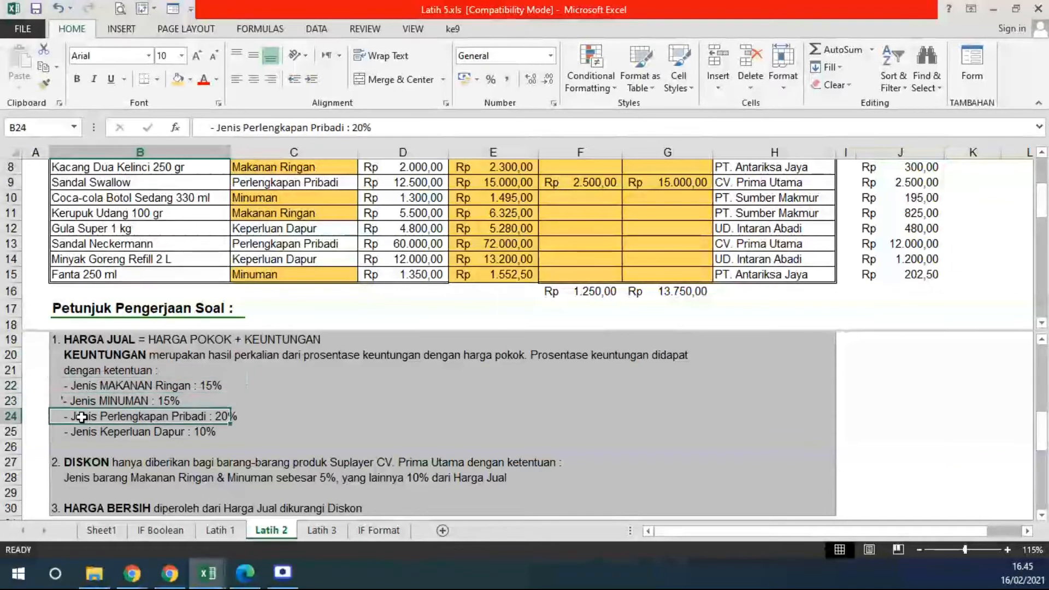
click(83, 433)
drag(101, 386, 90, 433)
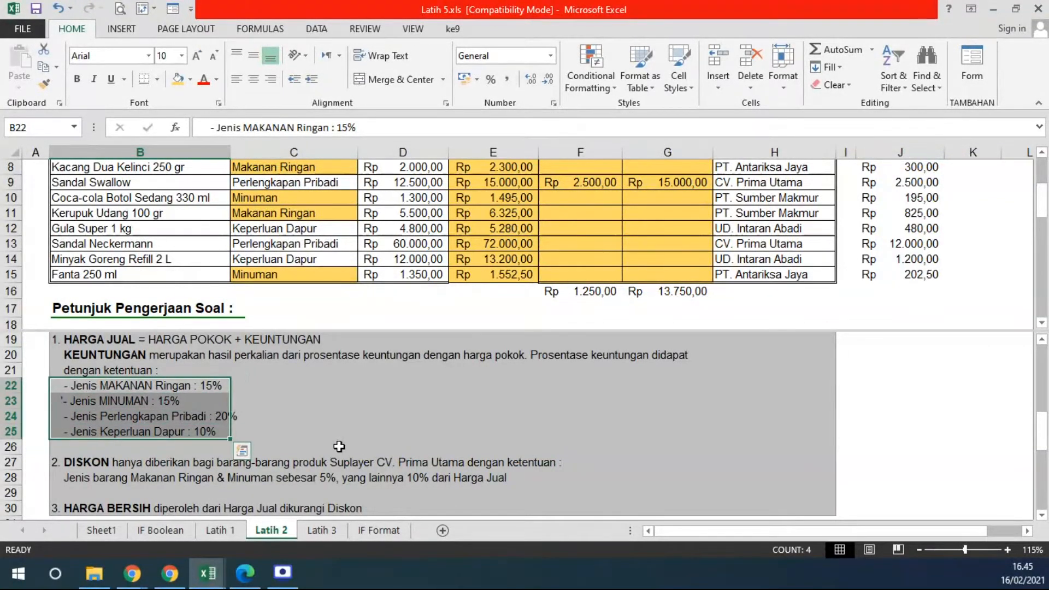
click(99, 386)
click(103, 402)
click(104, 416)
click(109, 433)
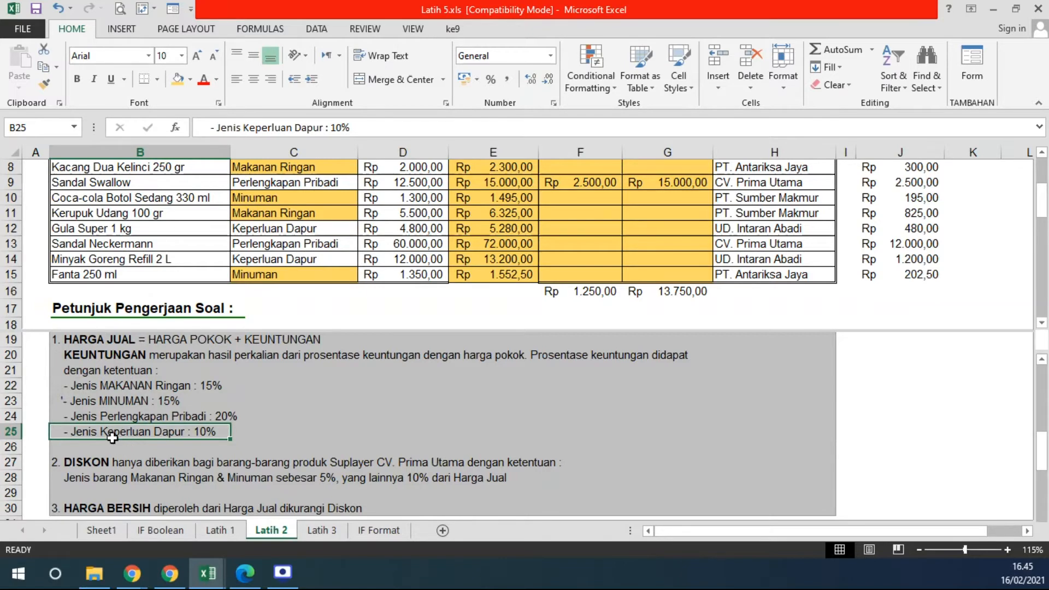
ctrl+scroll(113, 437, up, 1)
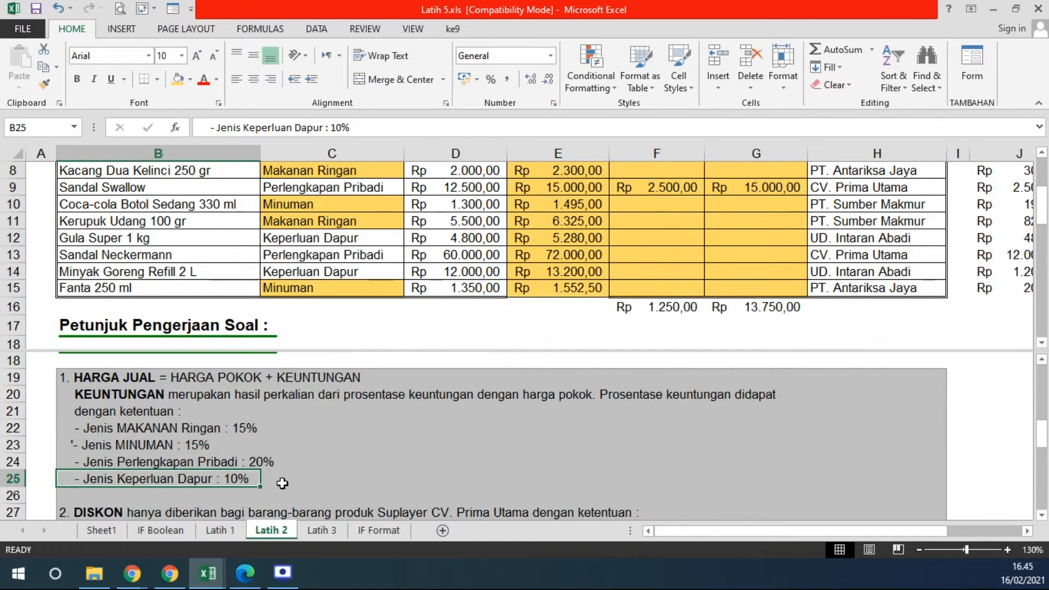
click(127, 432)
drag(127, 441, 120, 474)
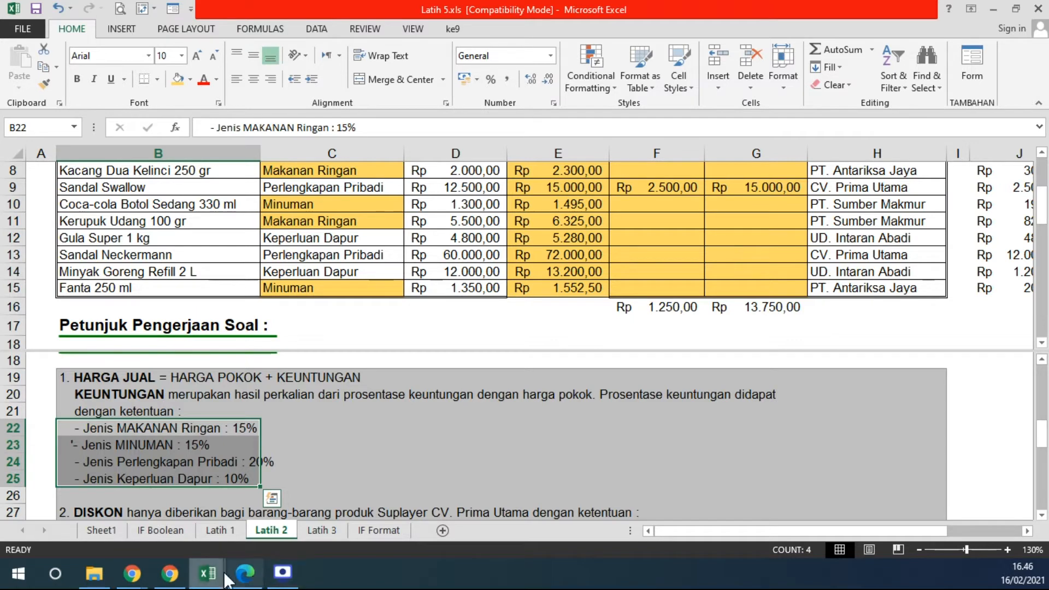
Return to the Latih 6.xls workbook and move the VLOOKUP/HLOOKUP text down to B7.
mouse_move(207, 573)
click(290, 542)
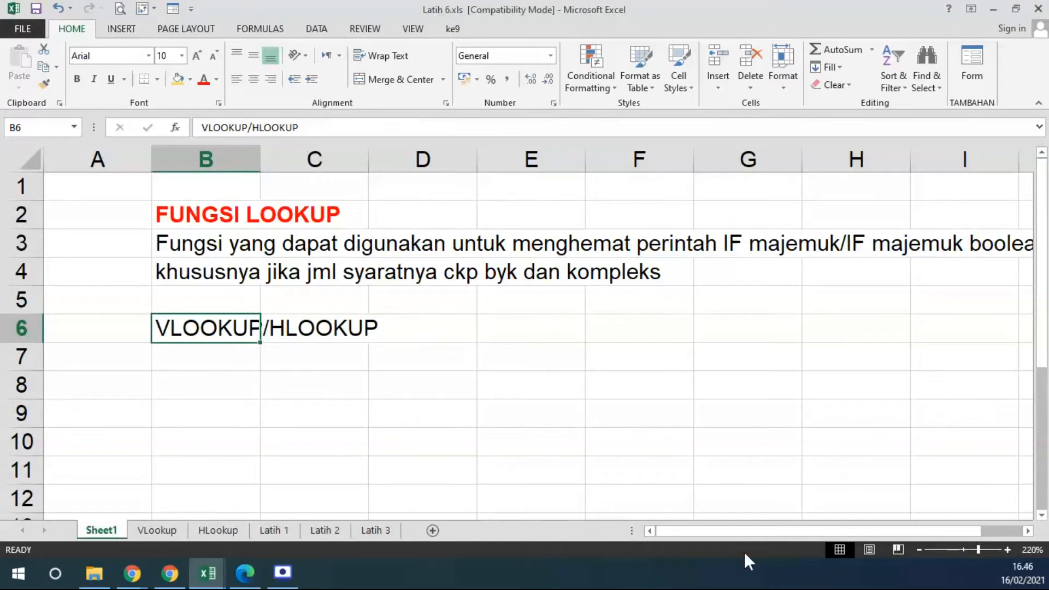
mouse_move(749, 532)
mouse_down()
mouse_move(772, 532)
mouse_move(761, 532)
mouse_up()
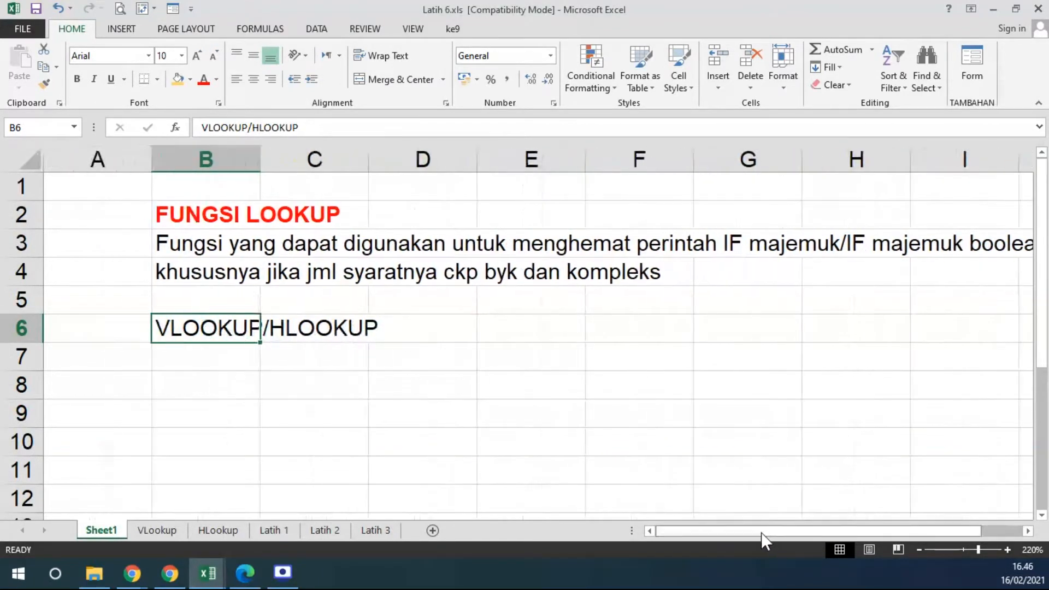
click(1028, 531)
drag(798, 533, 787, 531)
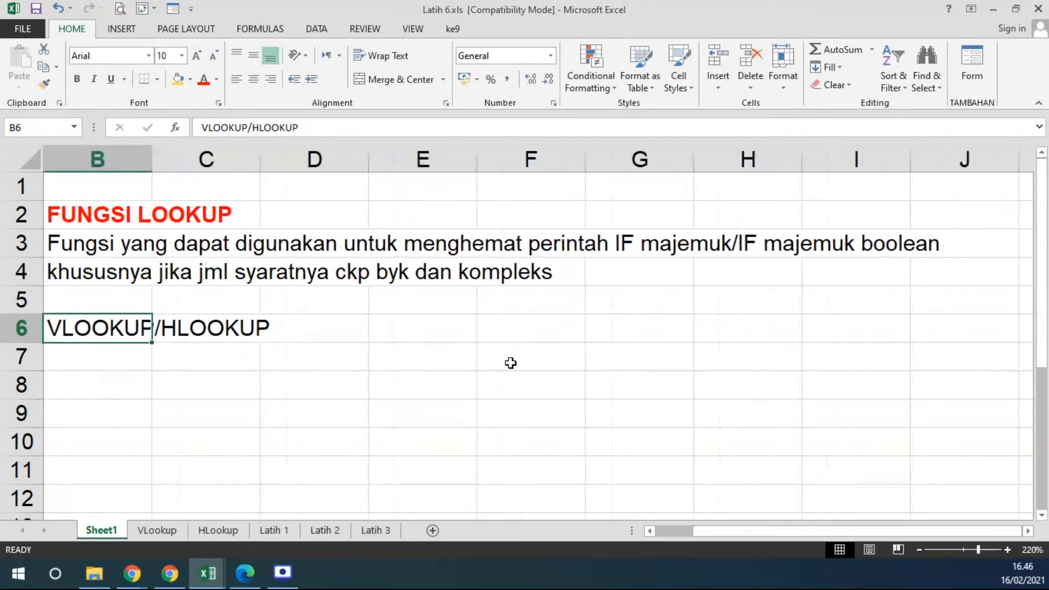
scroll(510, 363, down, 1)
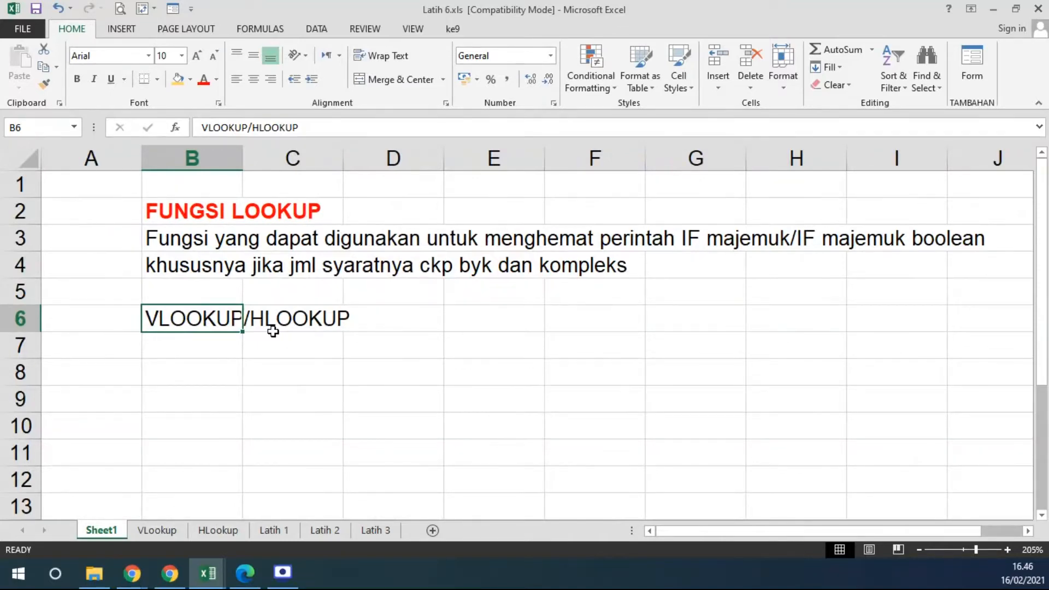
click(181, 299)
click(169, 313)
drag(174, 331, 174, 341)
Enter the line "Jenis fungsi lookup ada 2 yaitu :" in cell B6.
click(172, 317)
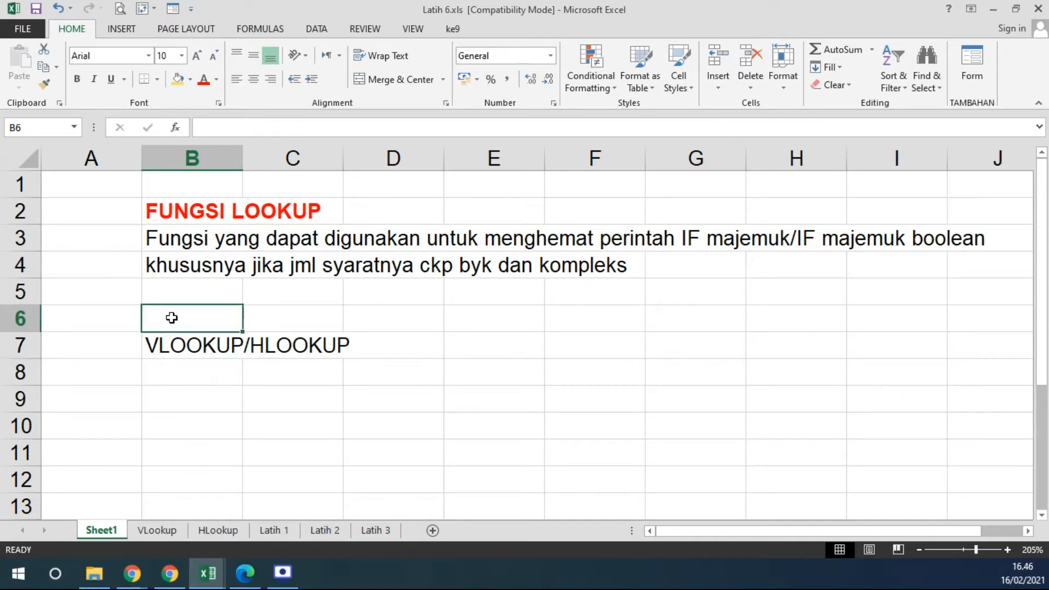
text(Jenis fugn)
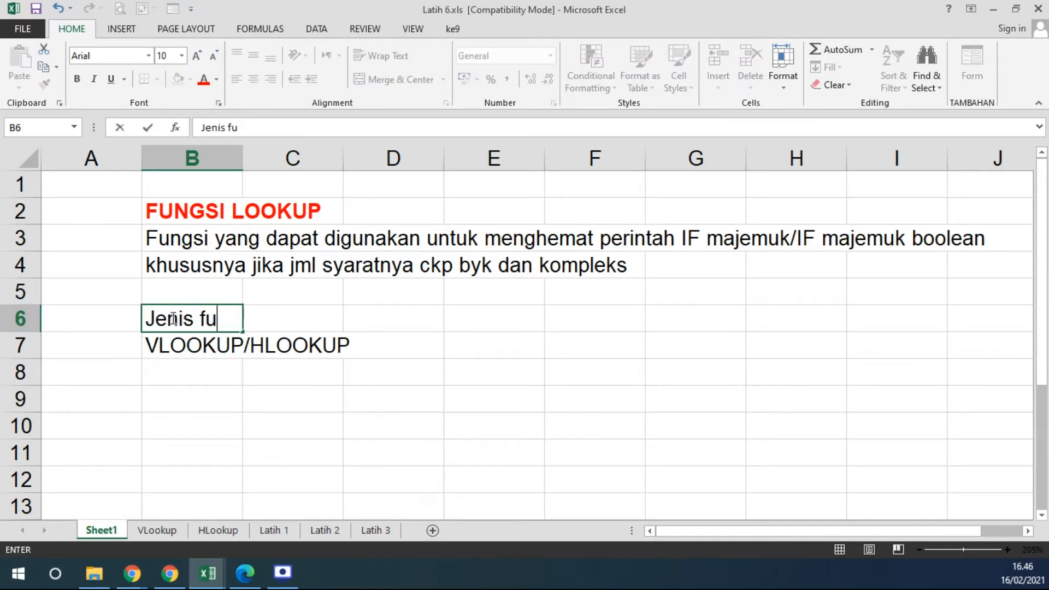
key(BackSpace)
key(BackSpace)
text(ngsi look)
text(u)
key(BackSpace)
text(lo)
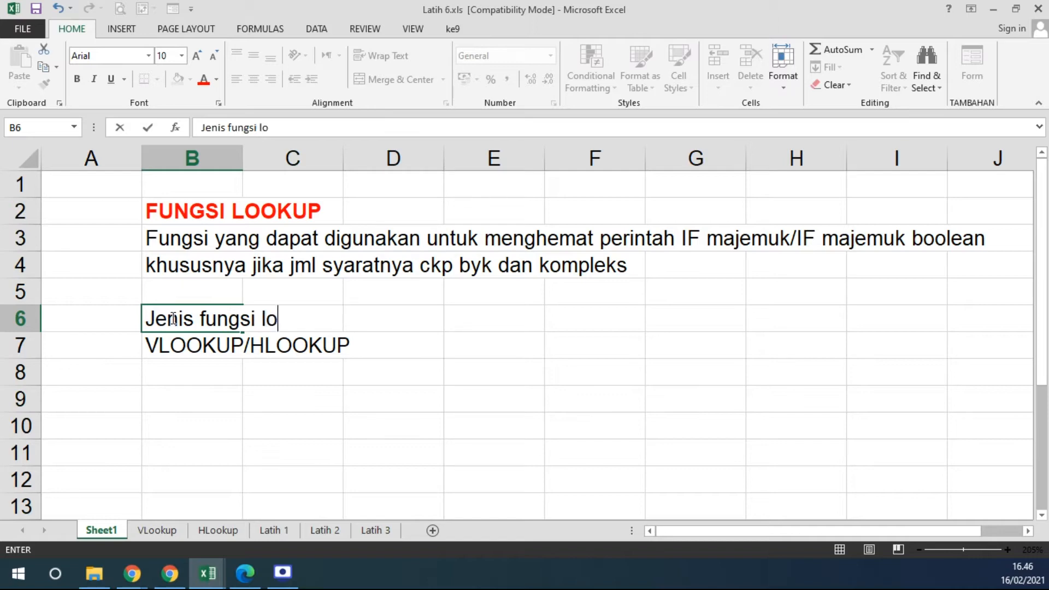
text(okup ada 2 )
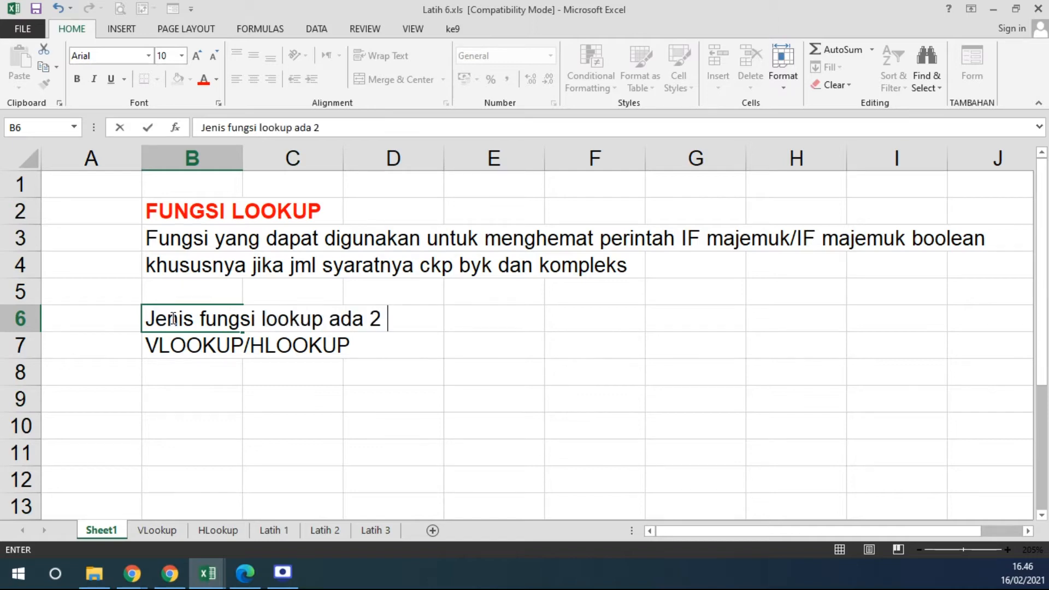
text(yaitu :)
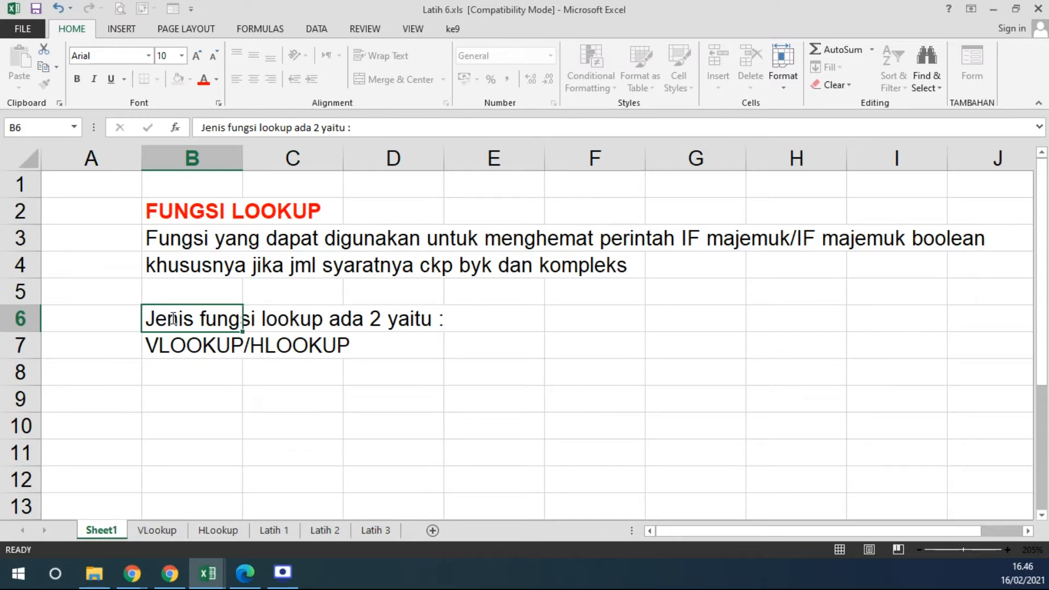
key(Return)
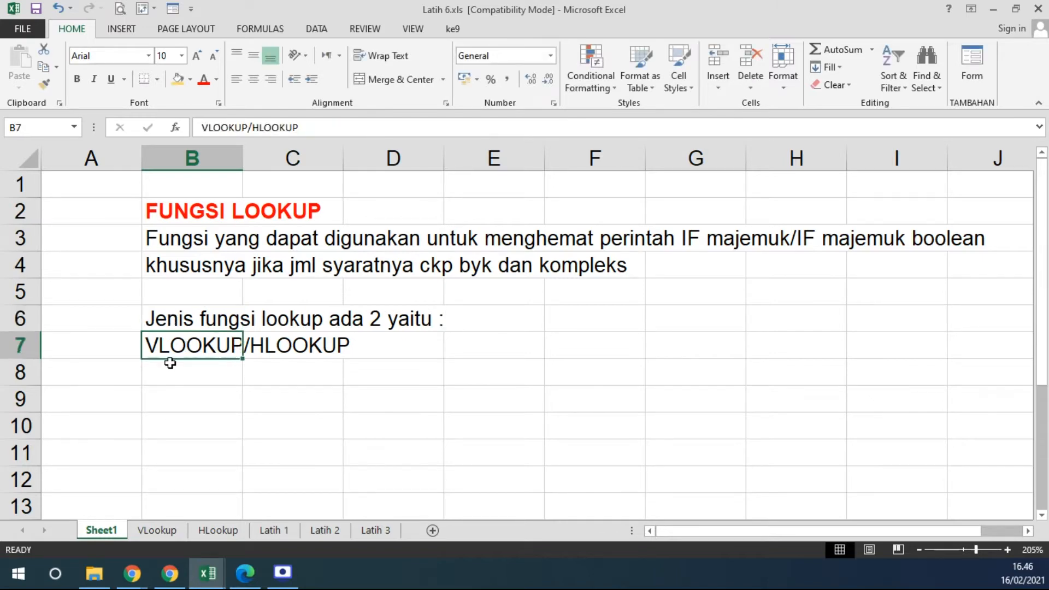
Split the VLOOKUP/HLOOKUP text so VLOOKUP stays in B7 and HLOOKUP goes in B8 without the slash.
double_click(233, 349)
drag(243, 348, 383, 346)
key(ctrl+c)
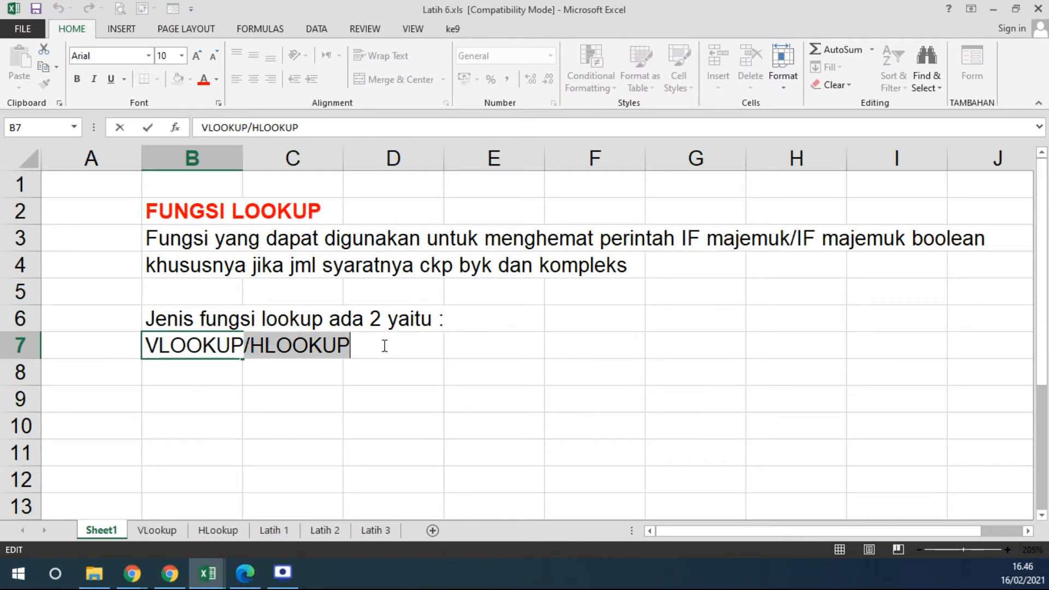
key(BackSpace)
click(186, 372)
key(ctrl+v)
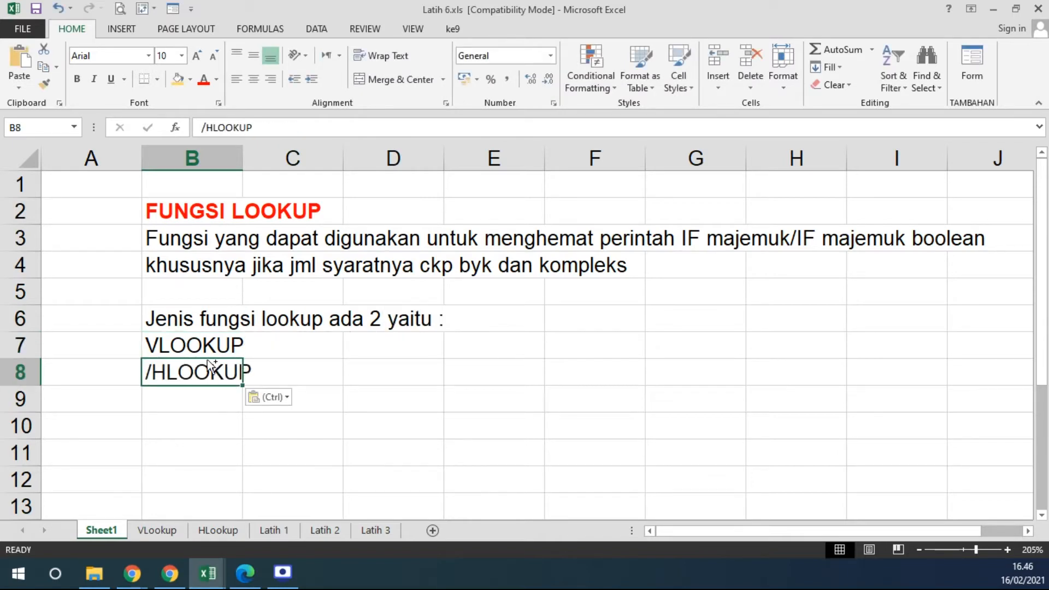
double_click(151, 372)
key(BackSpace)
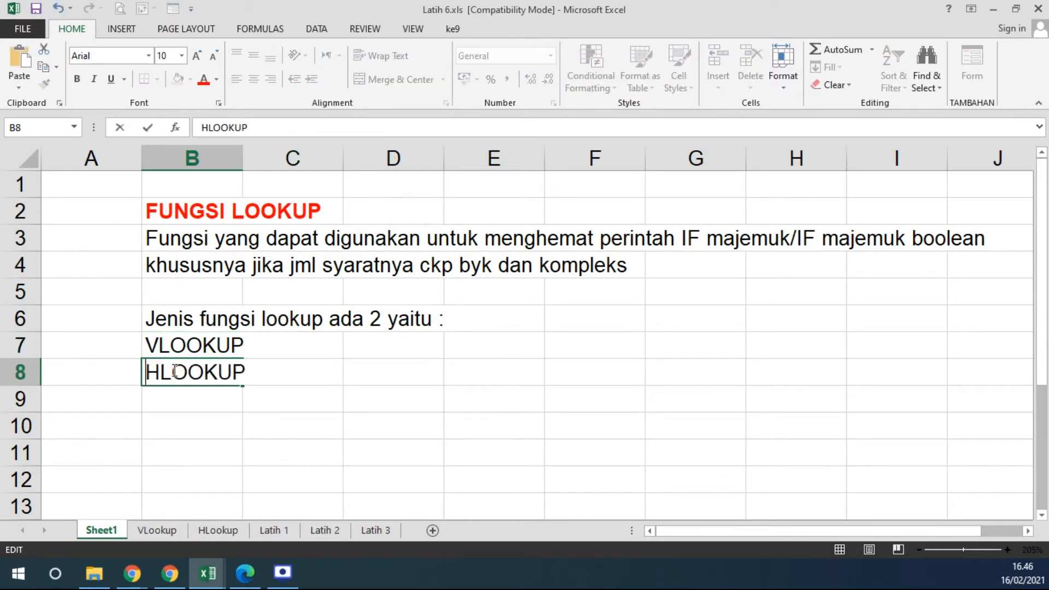
Enter the descriptions "- Vertikal Lookup" in C7 and "- Horizontal lookup" in C8 as text.
click(256, 349)
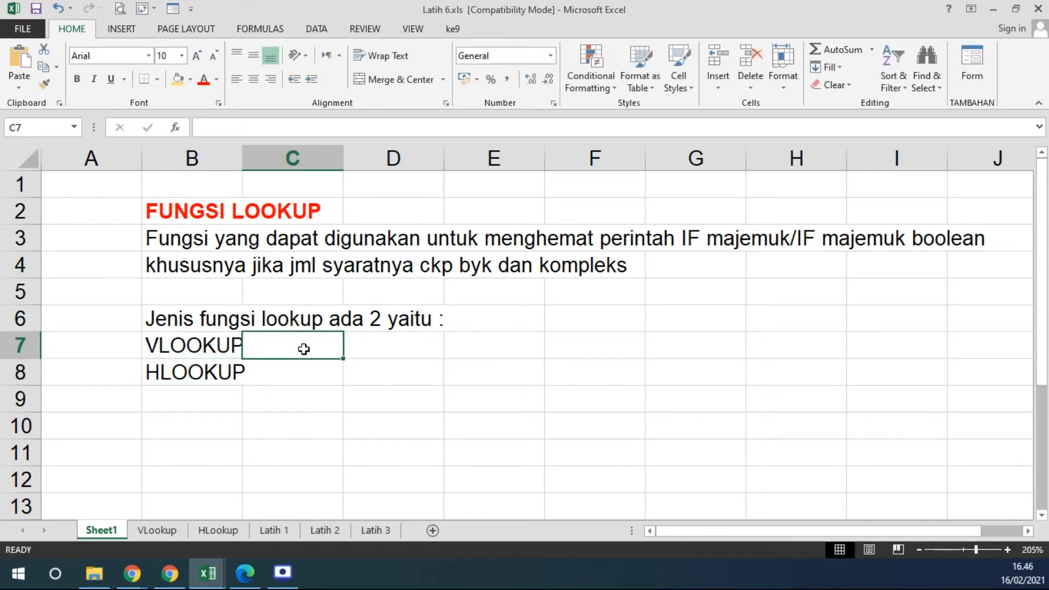
text('- Ver)
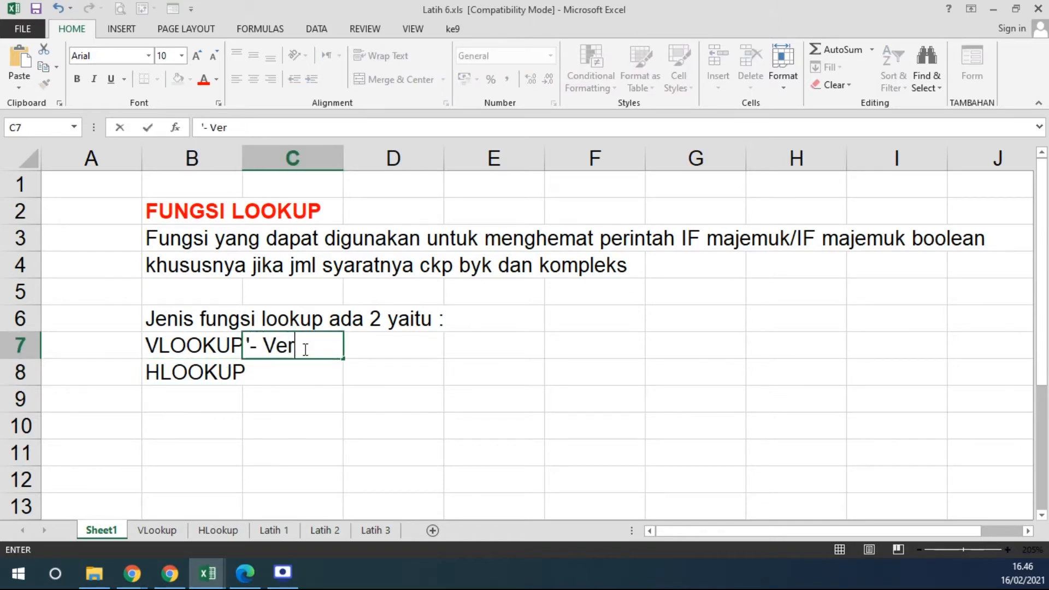
text(tikal Lookup)
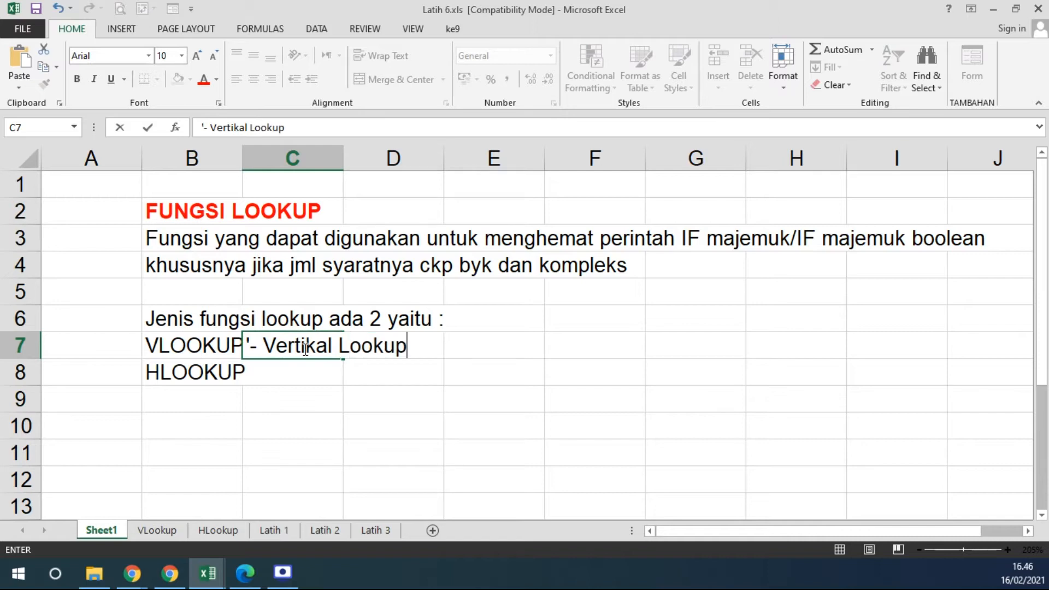
key(Return)
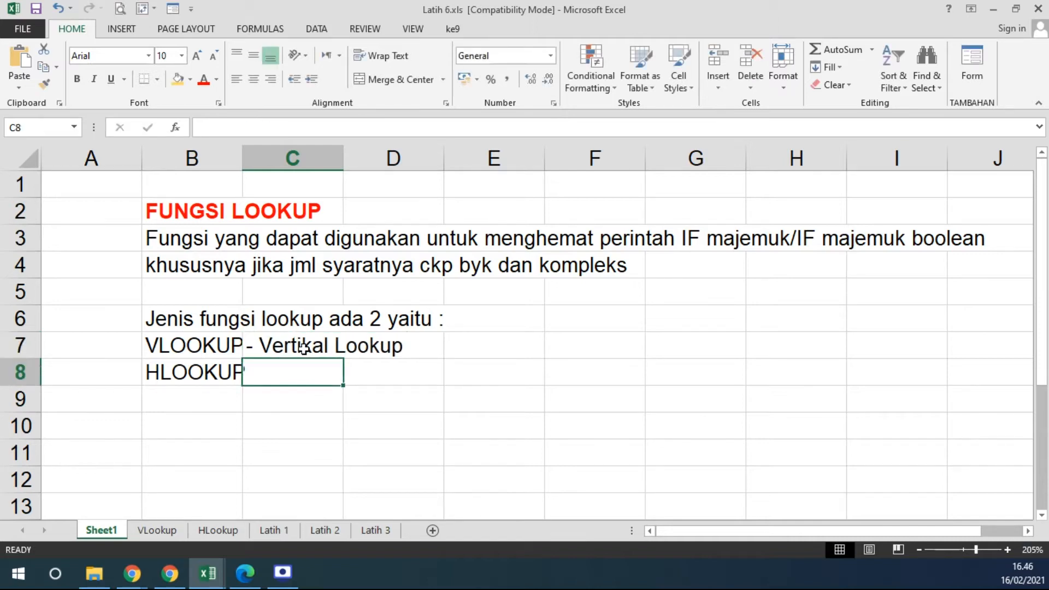
text('- )
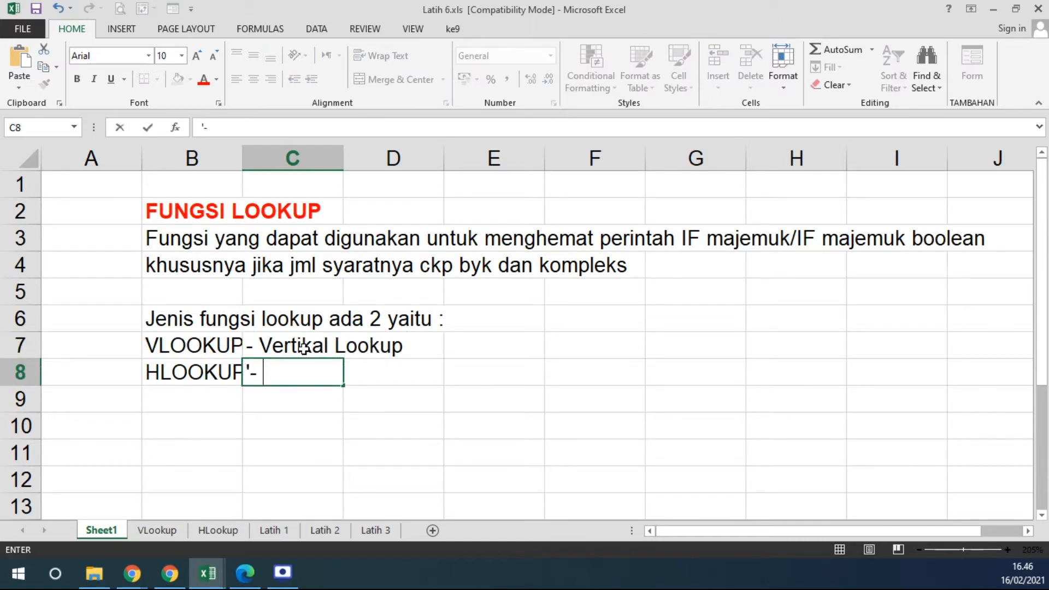
text(Horizonta)
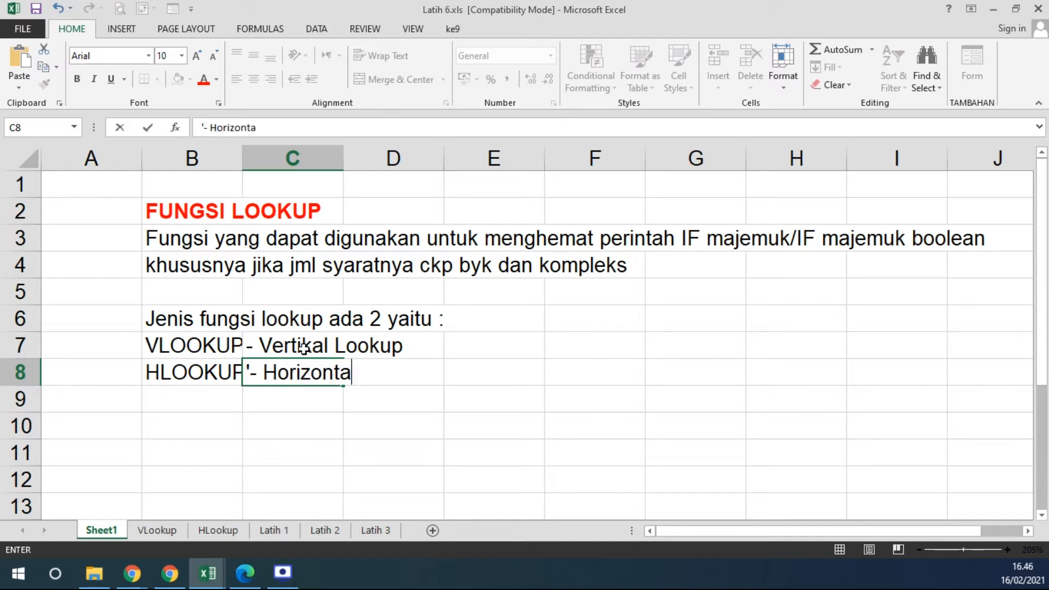
text(l lookup)
key(Return)
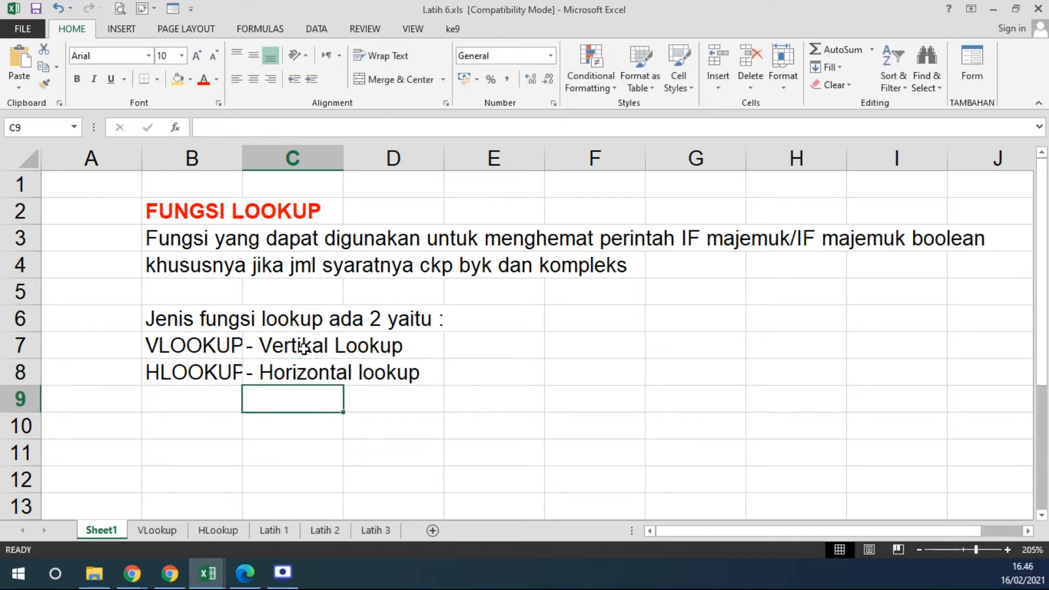
Widen column B slightly to fit the function names and colour VLOOKUP in B7 and HLOOKUP in B8 red.
drag(241, 159, 250, 159)
click(218, 344)
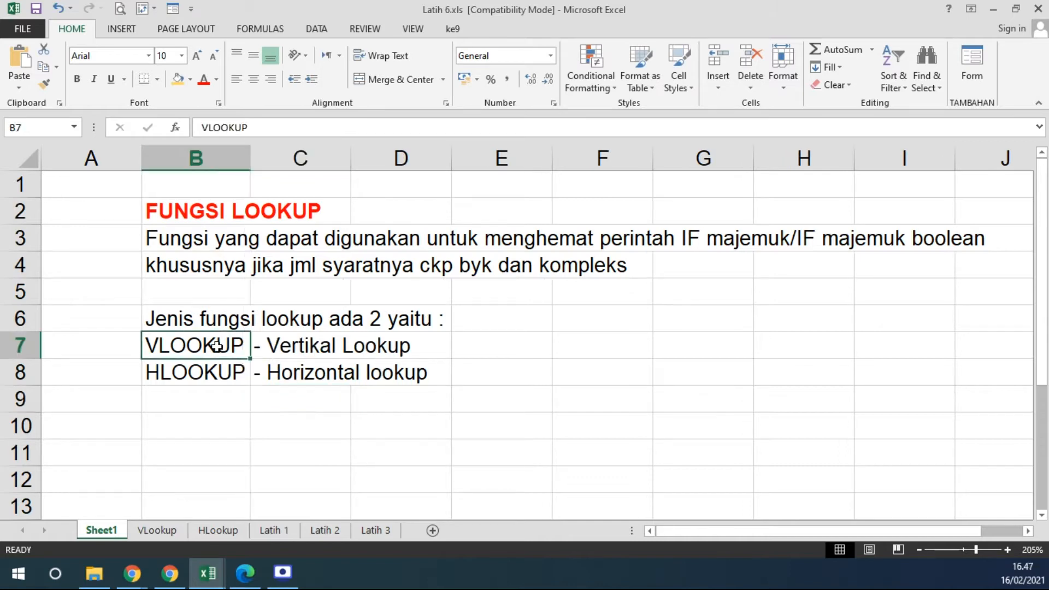
click(203, 79)
key(Down)
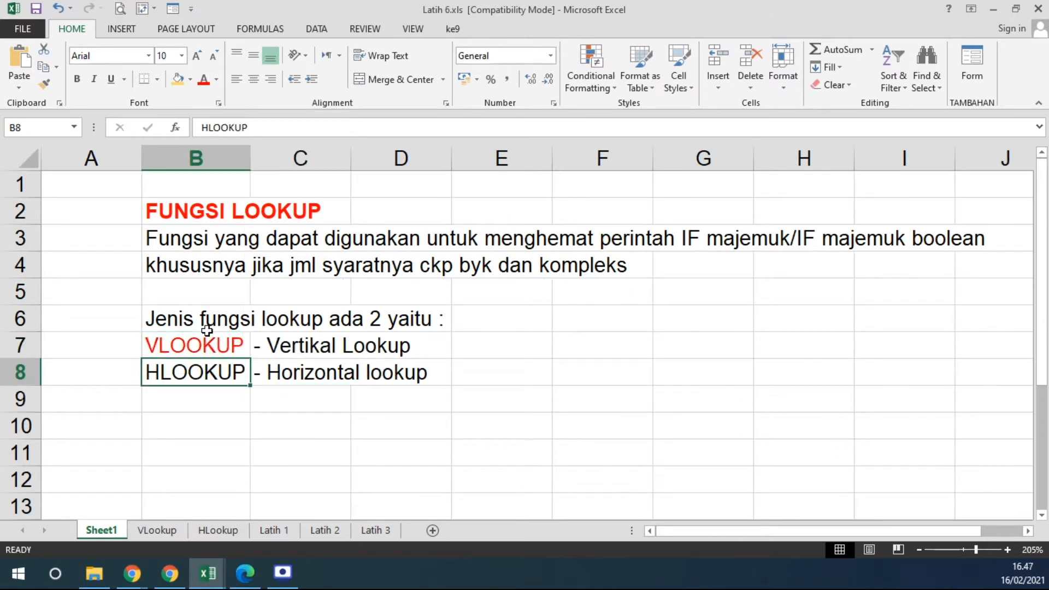
click(203, 79)
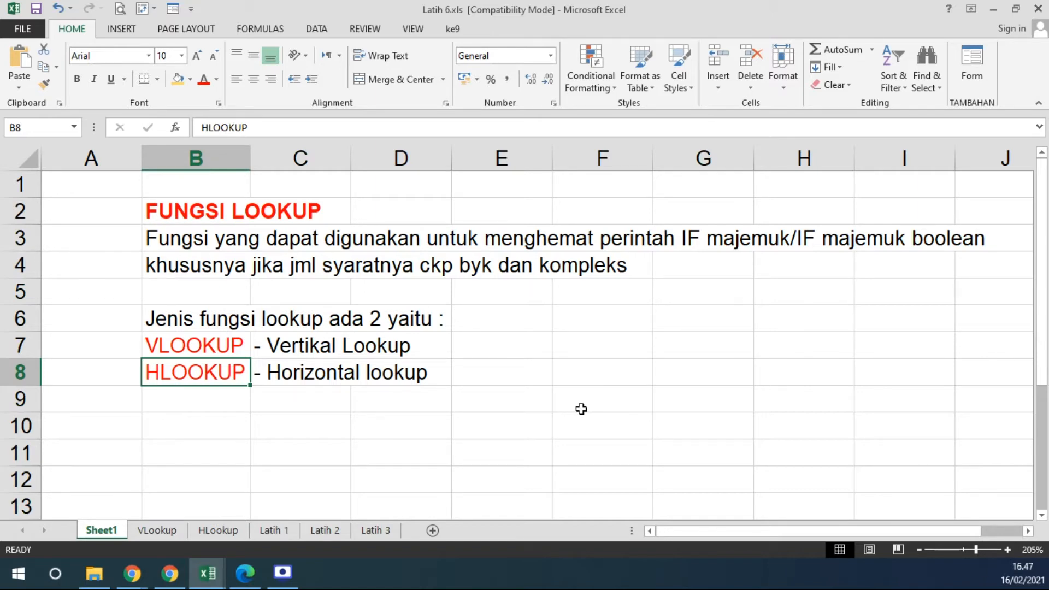
Enter the note "catatan : perbedaan H dan V ada dipembacaan data penyambungnya" in B9, directly below the HLOOKUP row.
drag(153, 370, 283, 416)
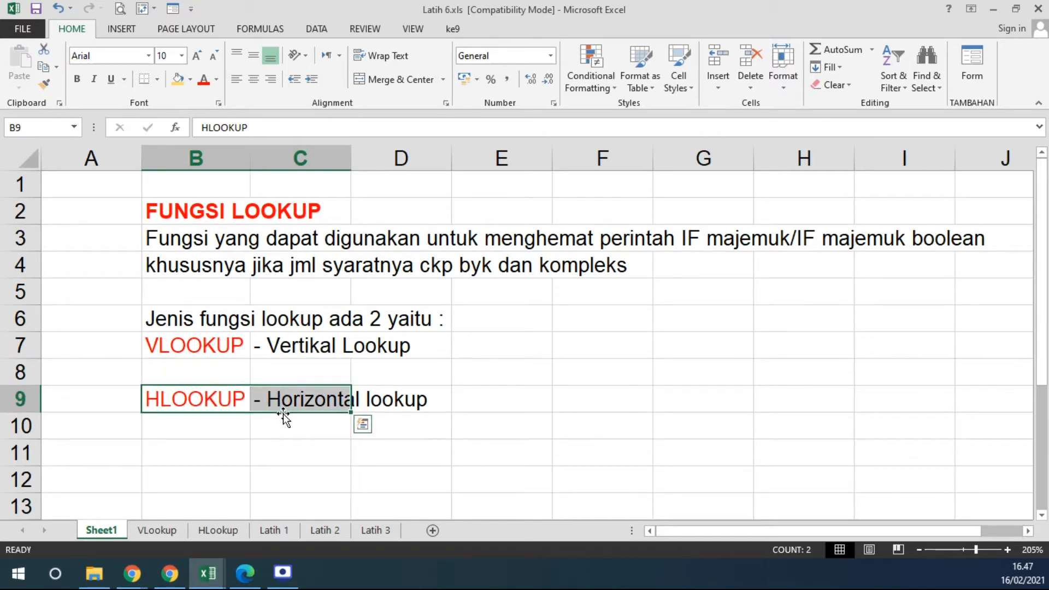
key(ctrl+z)
click(229, 402)
text(cagta)
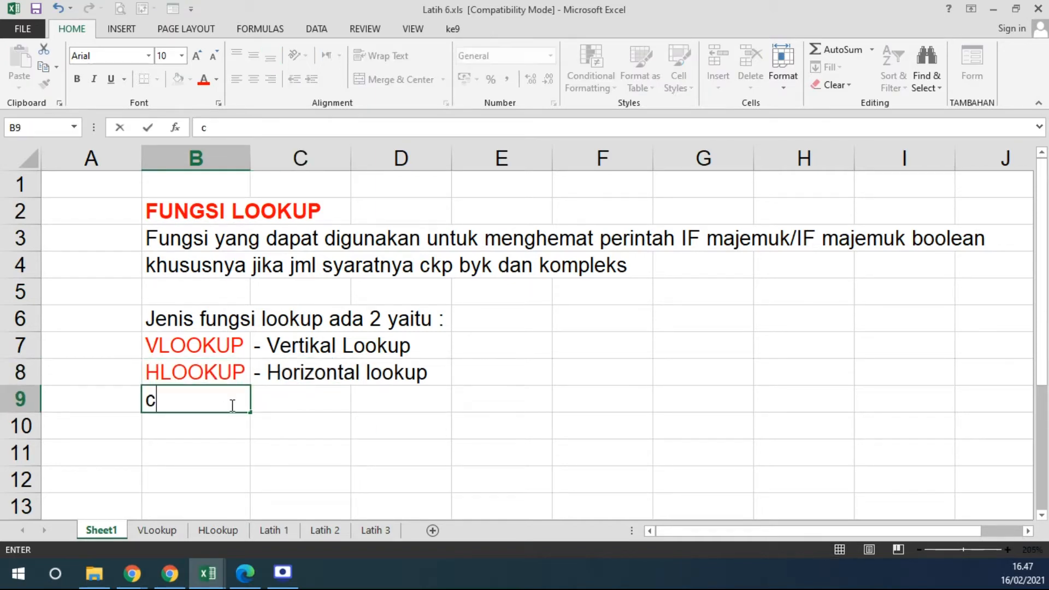
key(BackSpace)
key(BackSpace)
key(BackSpace)
text(tatan )
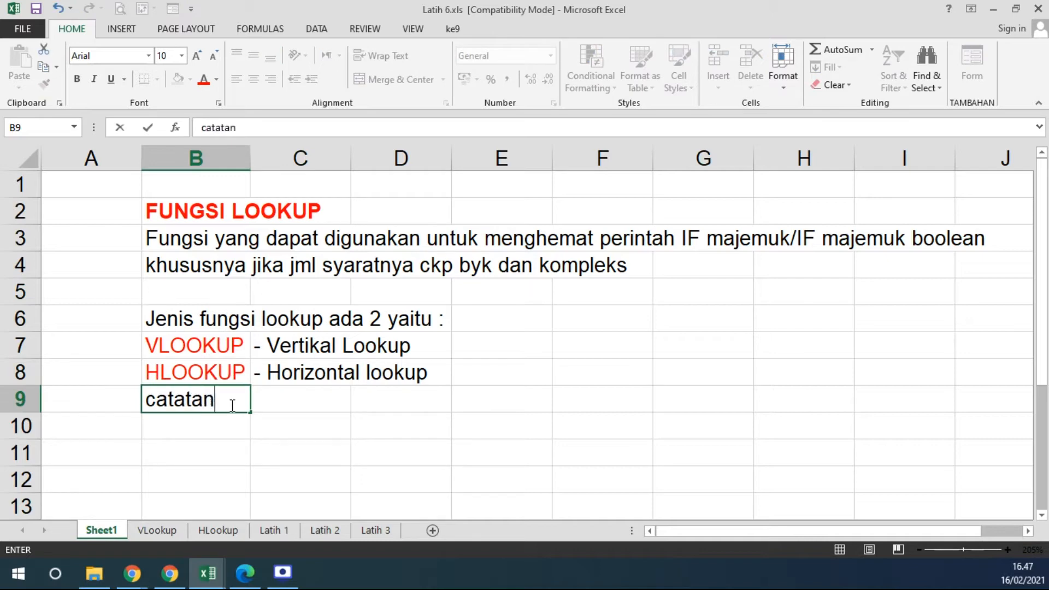
text(: per)
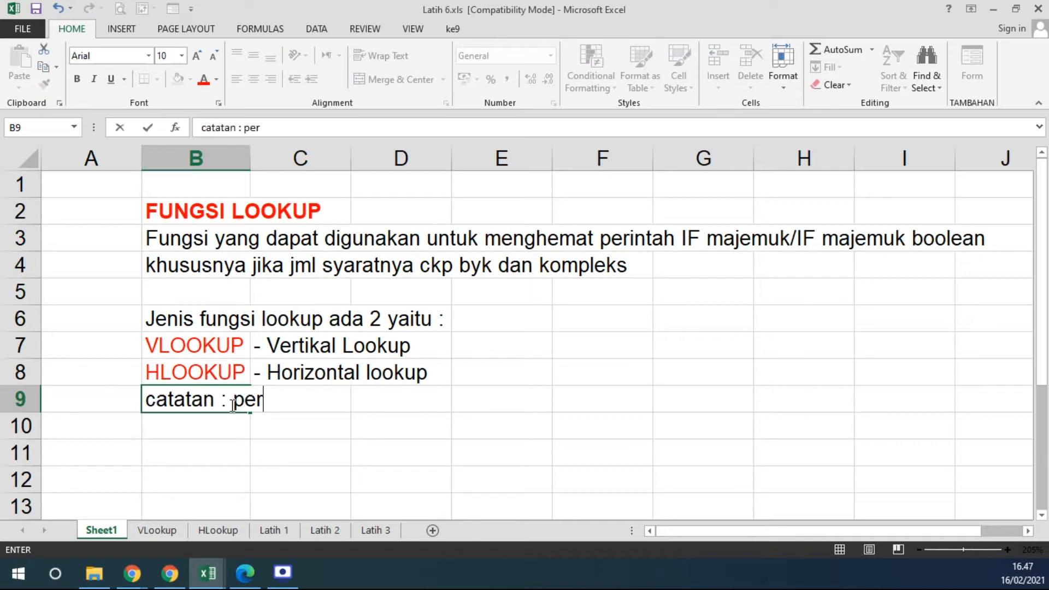
text(bedaan)
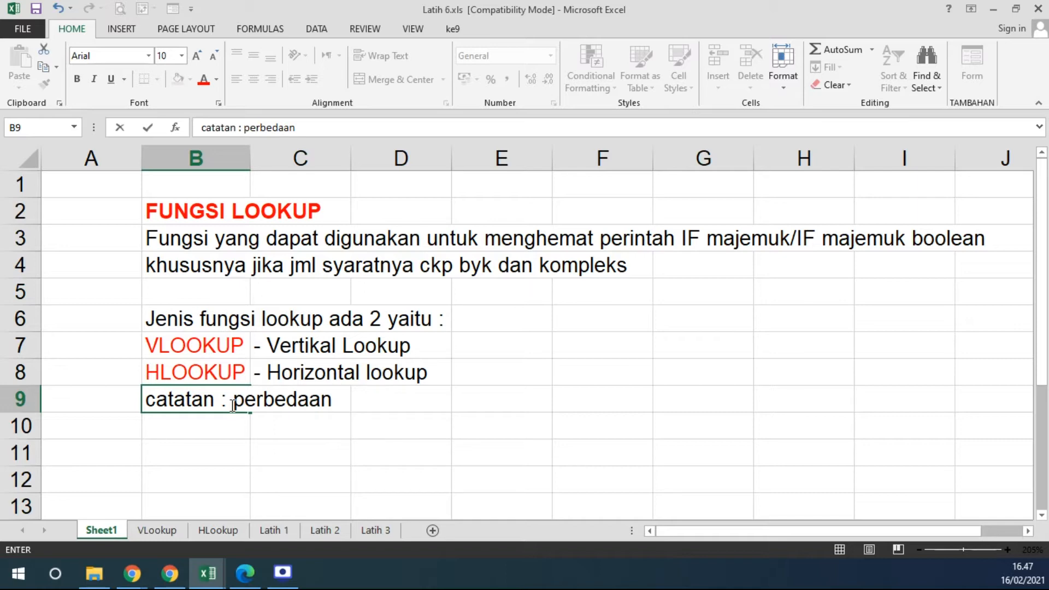
text( HV)
key(BackSpace)
text(da)
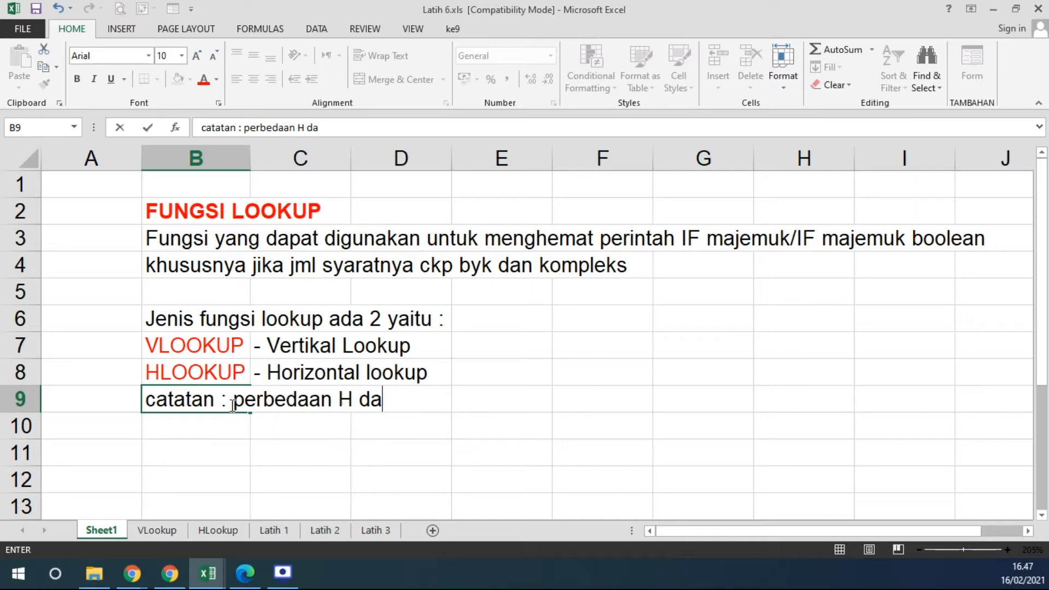
text(n V a)
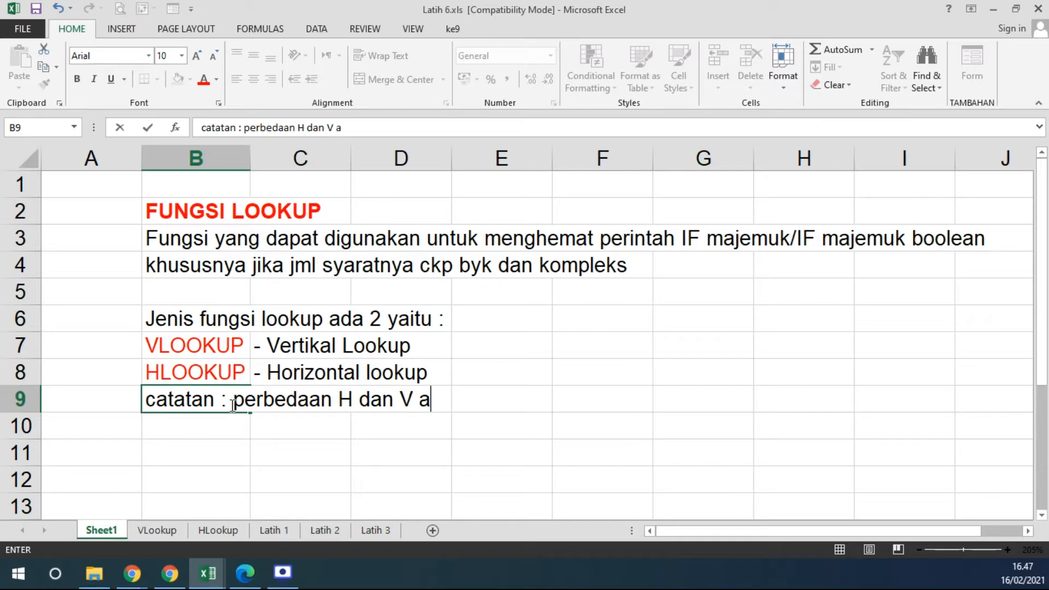
text(da dipembac)
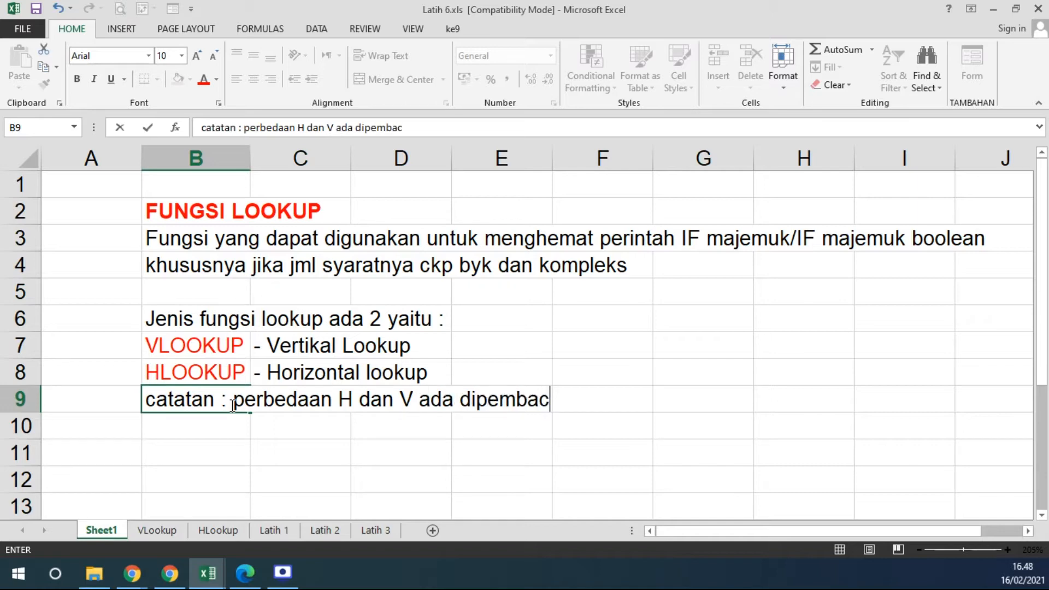
text(aan data)
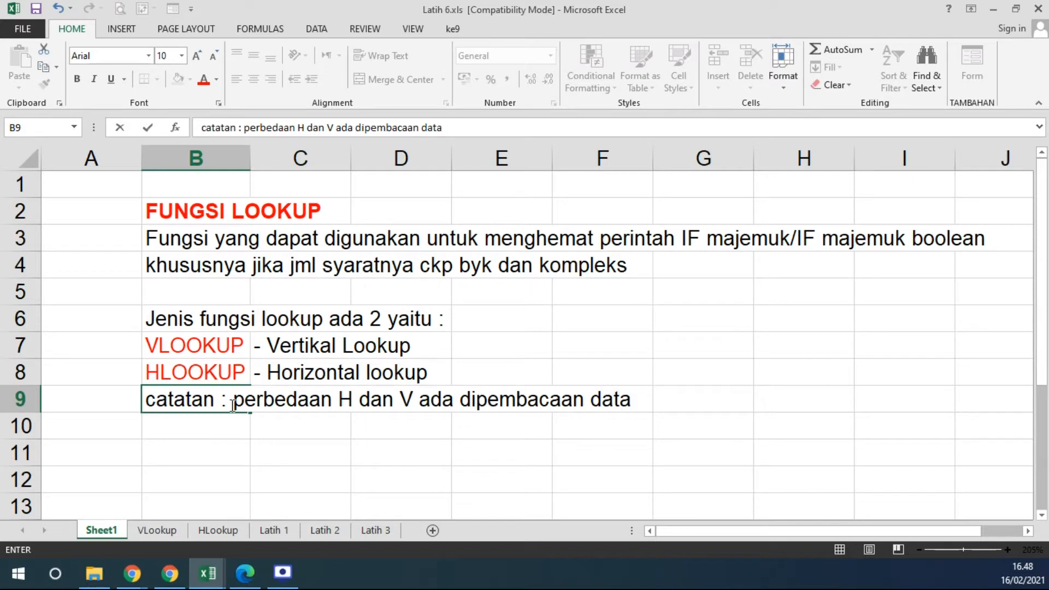
text( penyamb)
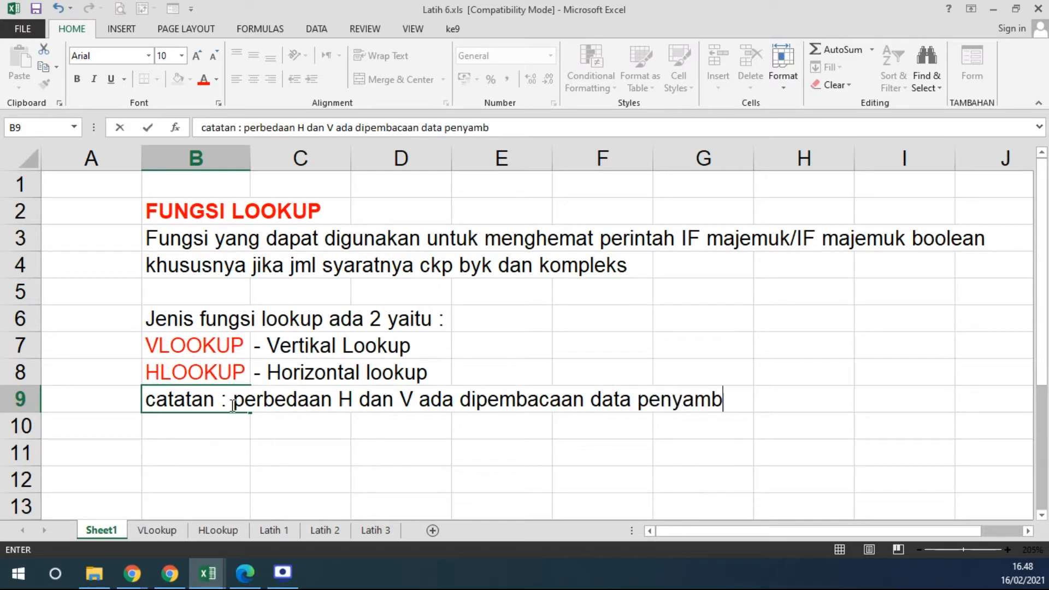
text(ungnya)
key(Return)
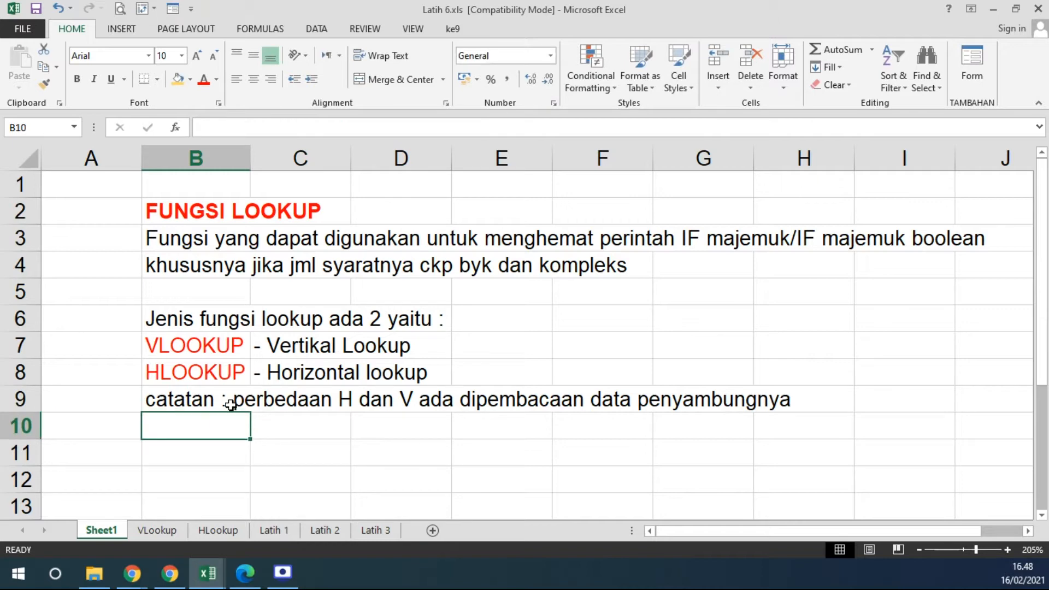
Format only the "catatan :" part of the note in B9 as bold black text.
double_click(230, 404)
drag(230, 404, 146, 394)
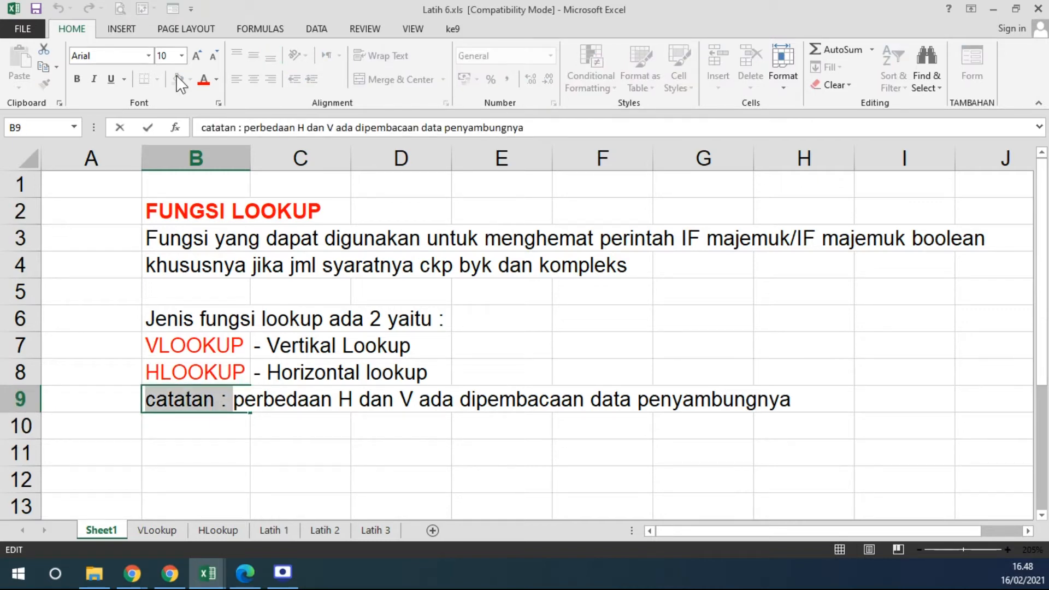
click(203, 79)
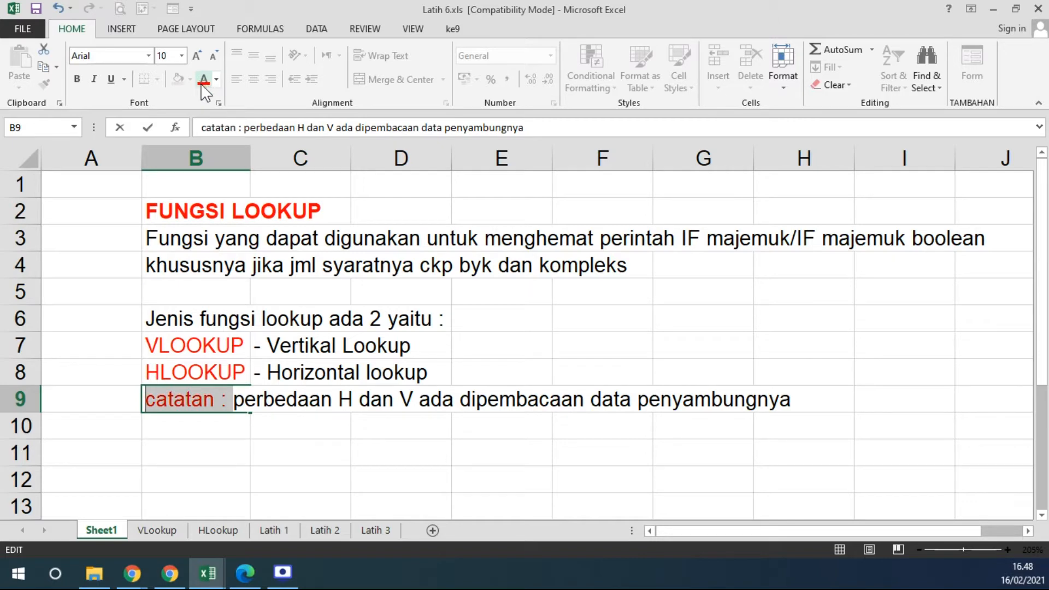
click(216, 79)
click(216, 160)
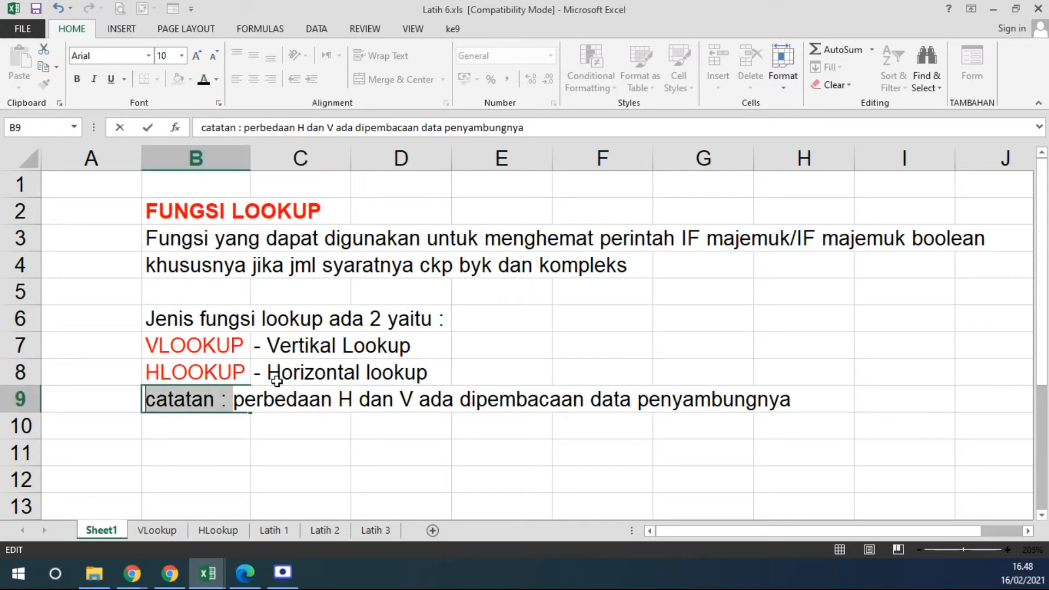
click(77, 79)
key(Return)
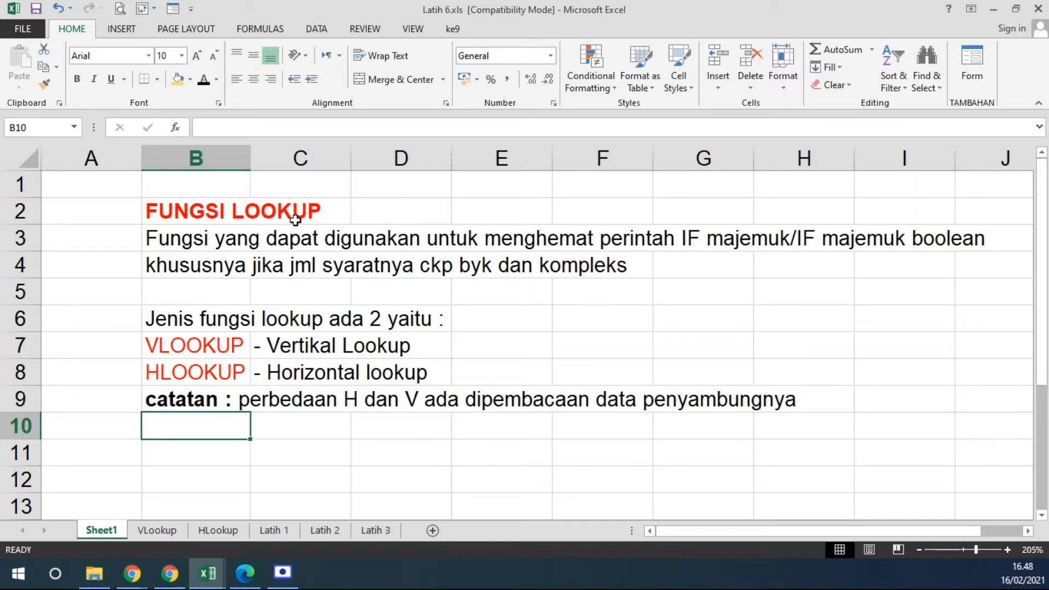
Switch to the VLookup worksheet containing the salary and allowance report.
click(157, 530)
scroll(461, 351, up, 2)
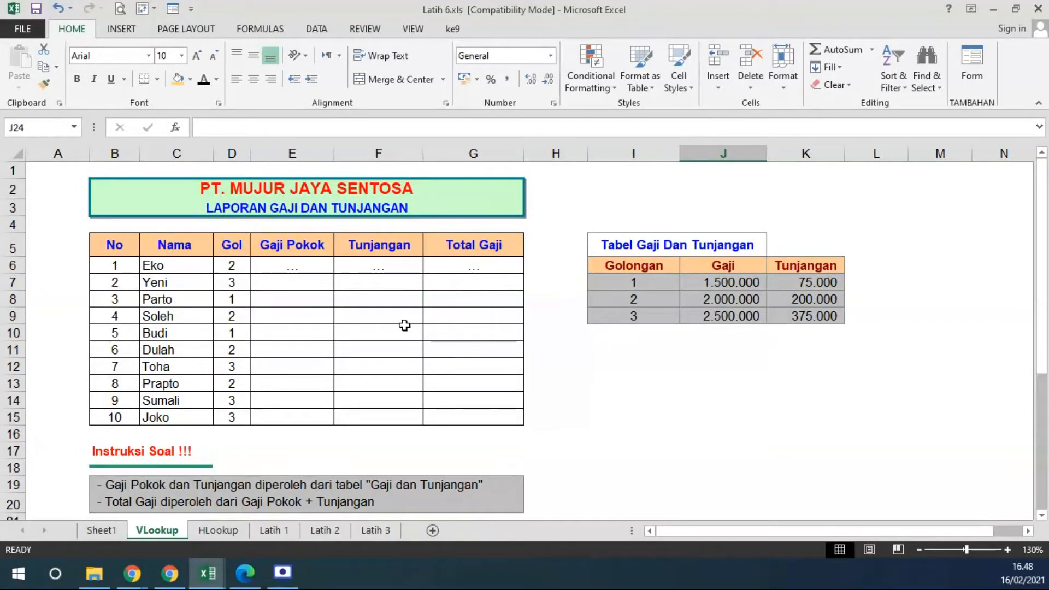
Examine how the Golongan codes relate to the Gaji amounts in the lookup table for filling the Gaji Pokok column.
click(302, 269)
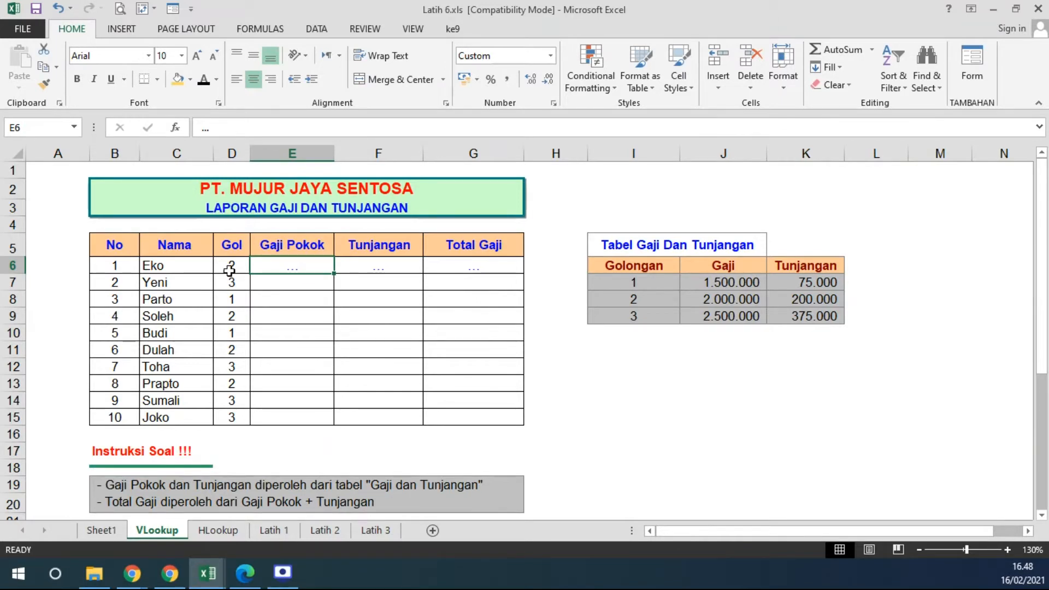
click(624, 282)
click(624, 299)
click(622, 316)
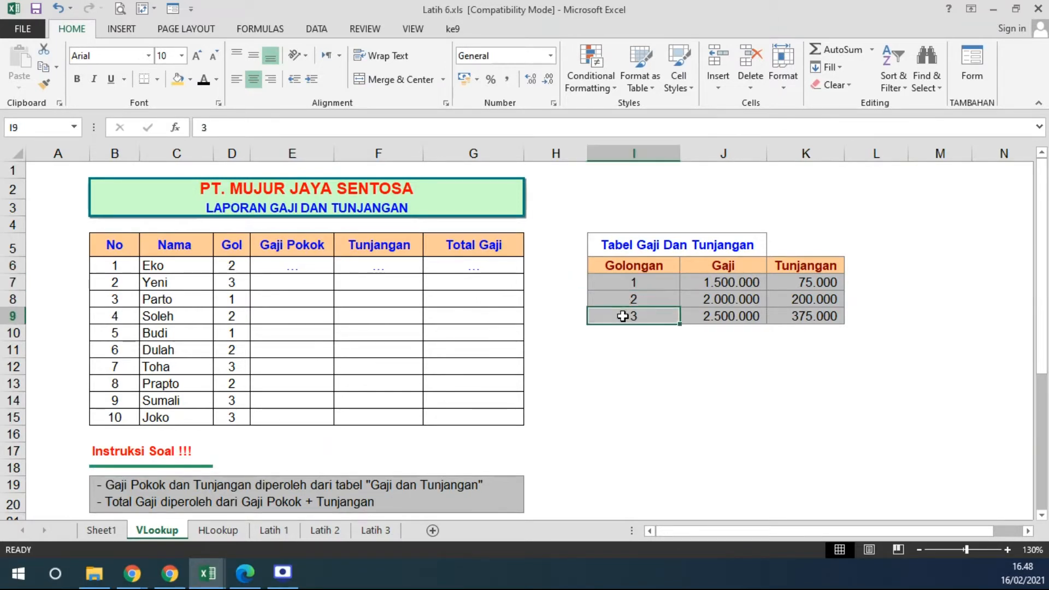
click(627, 281)
click(741, 282)
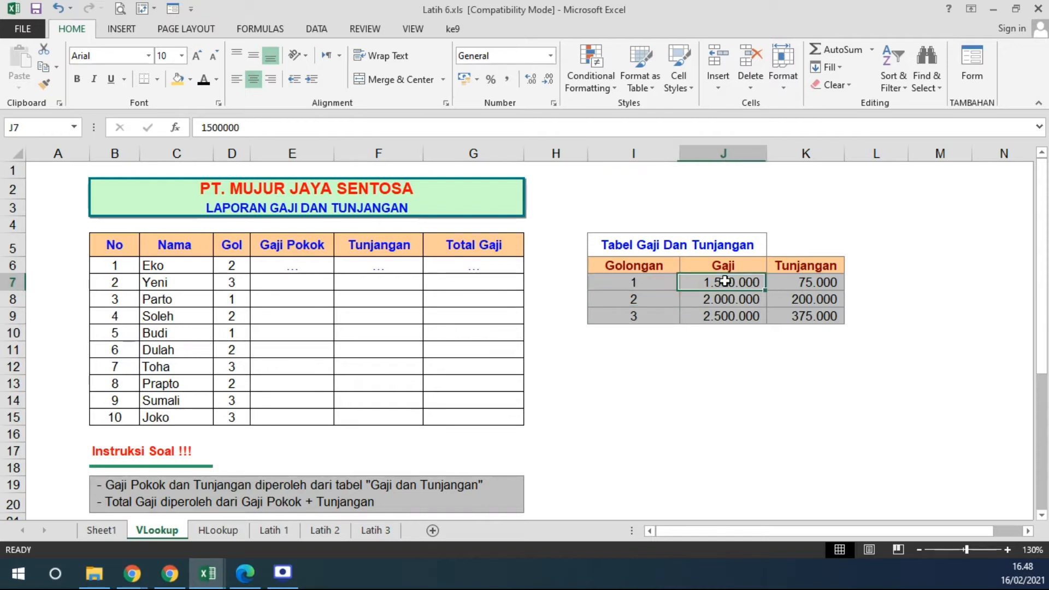
click(633, 299)
click(708, 284)
click(655, 316)
click(706, 317)
Enter =IF(D6=1; 1500000; IF(D6=2; 2000000; 2500000)) in Gaji Pokok cell E6 and fill it down to E15.
click(303, 262)
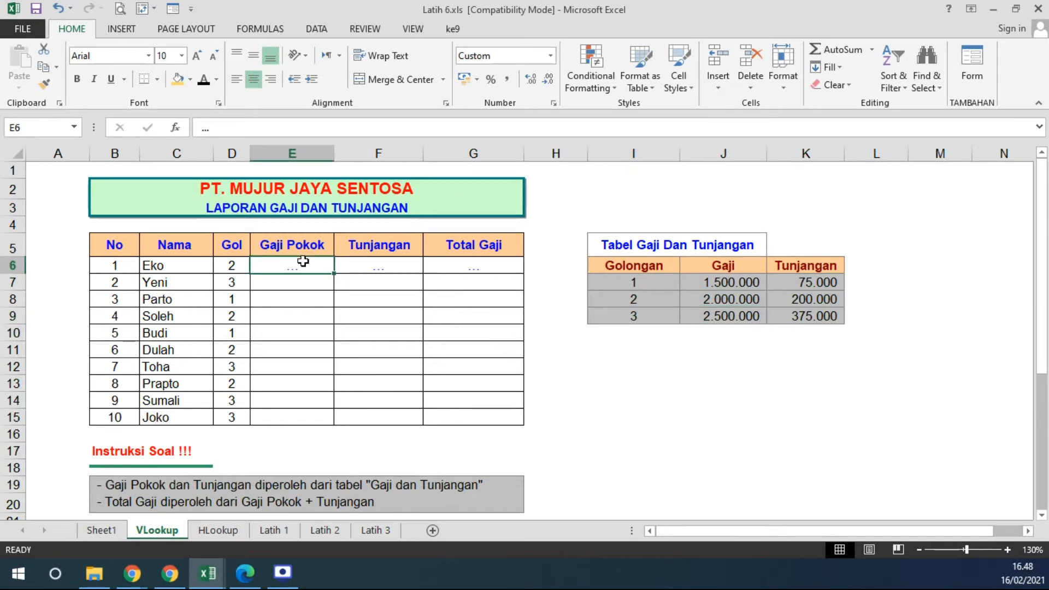
text(=if()
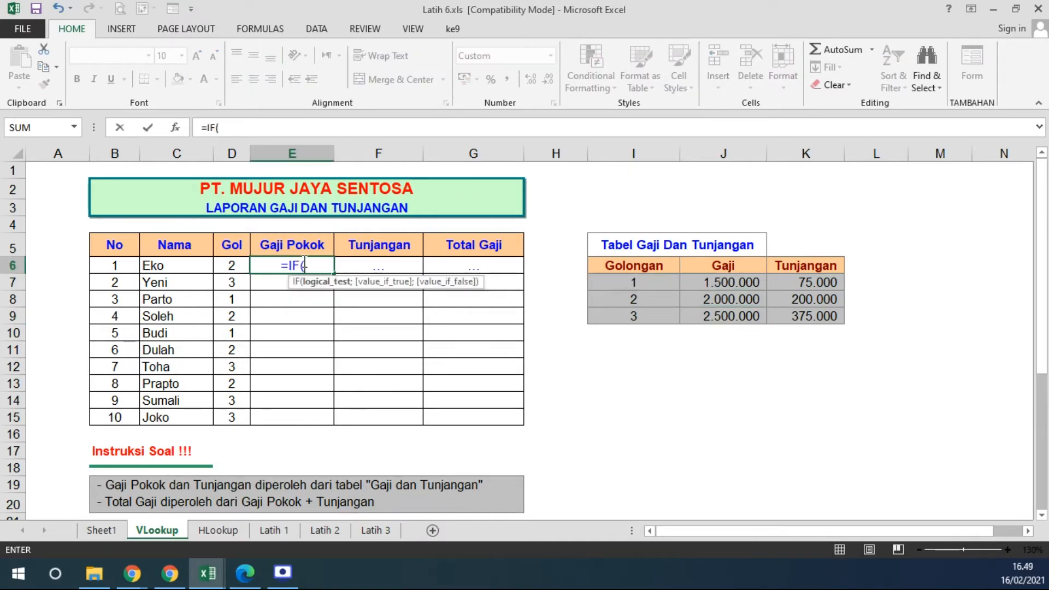
click(232, 264)
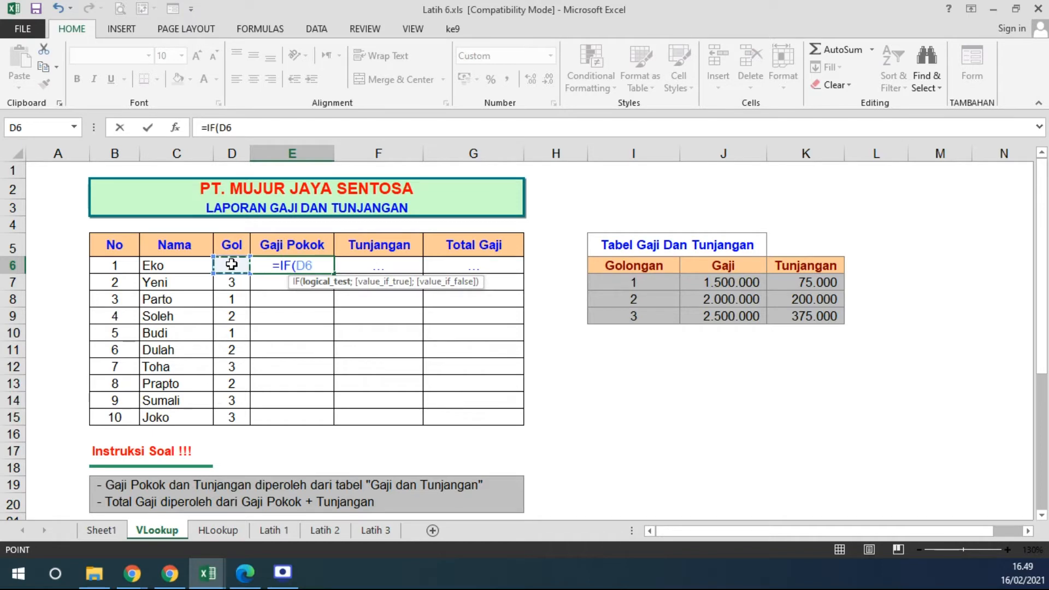
text(=1; 1500000; IF()
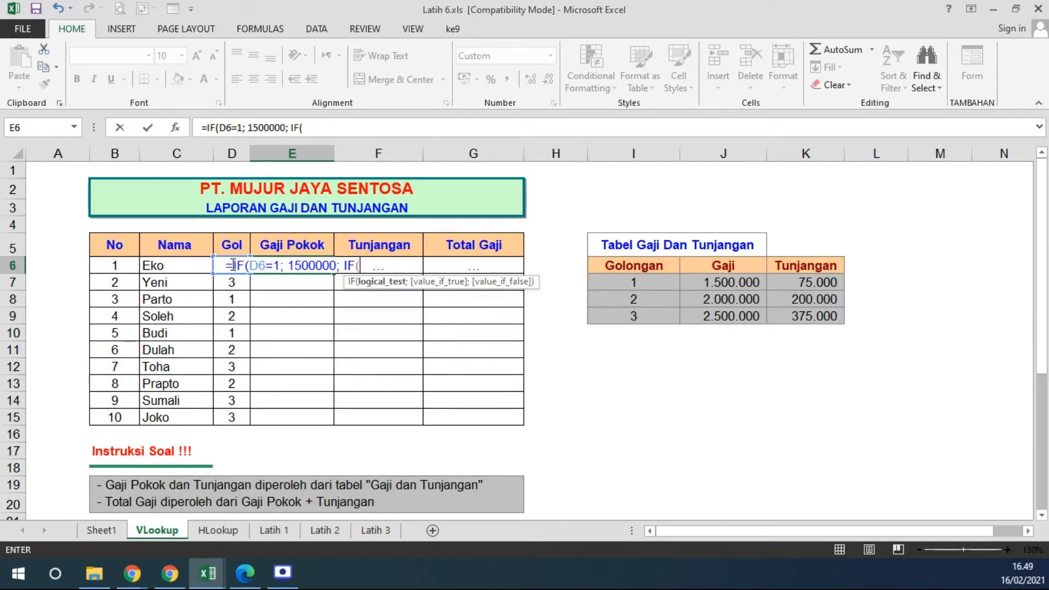
text(D6=2;)
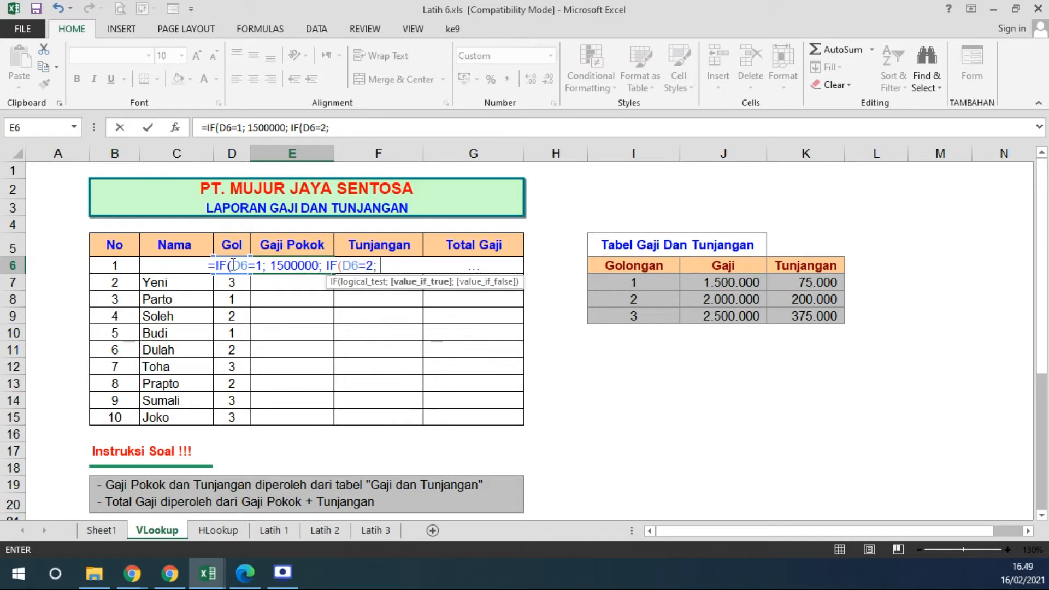
text( 2000)
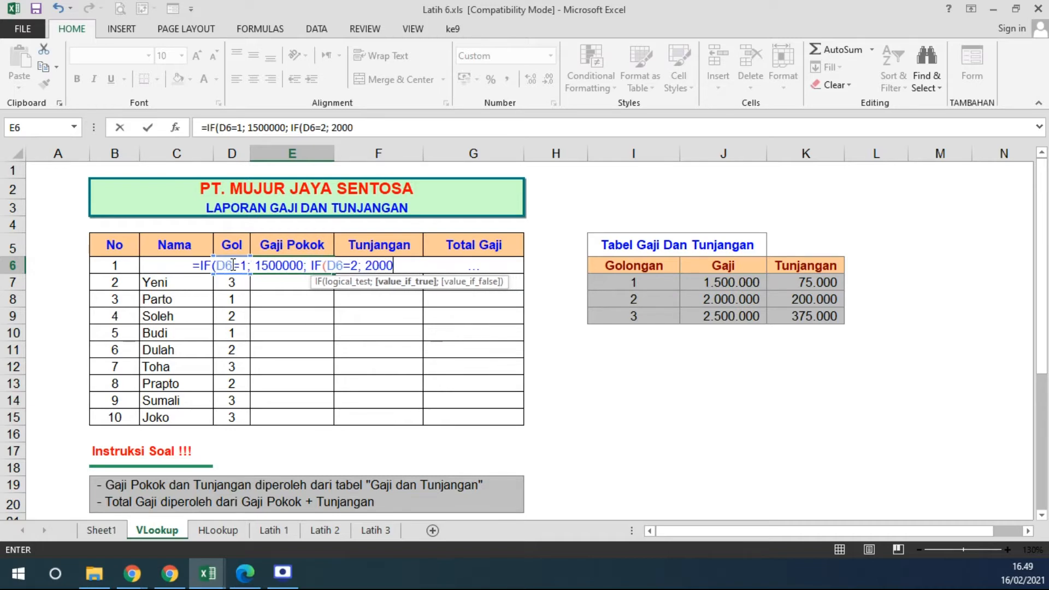
text(000;)
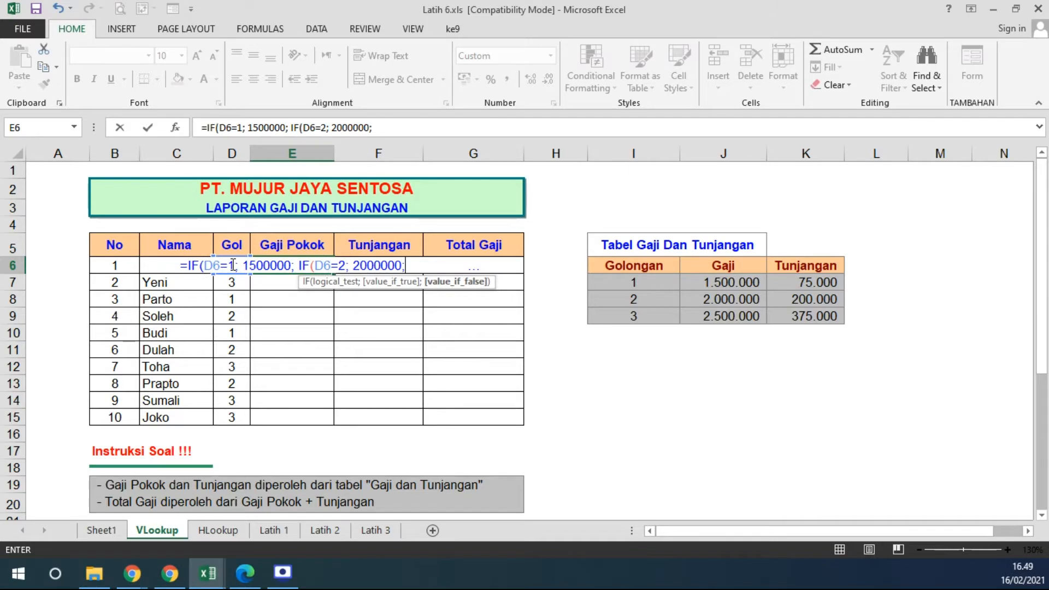
text( 2500000)
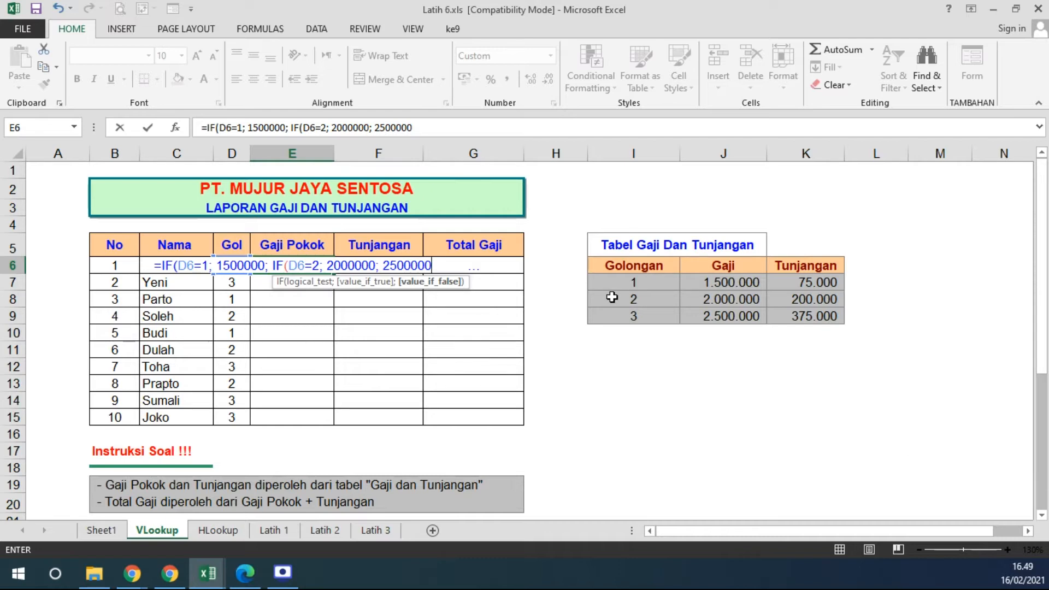
text()))
key(Return)
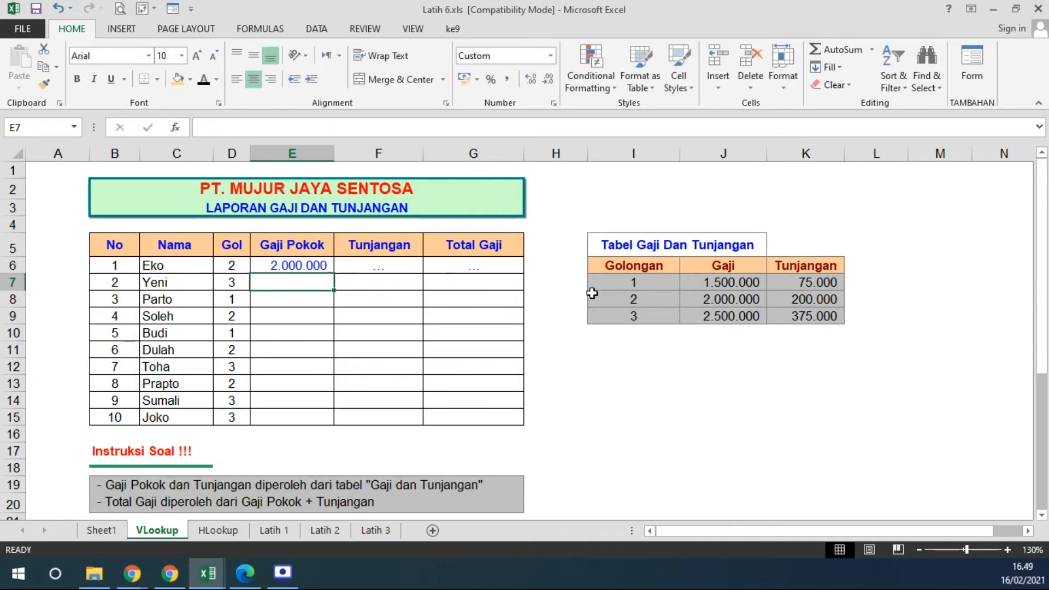
click(312, 267)
drag(333, 273, 334, 420)
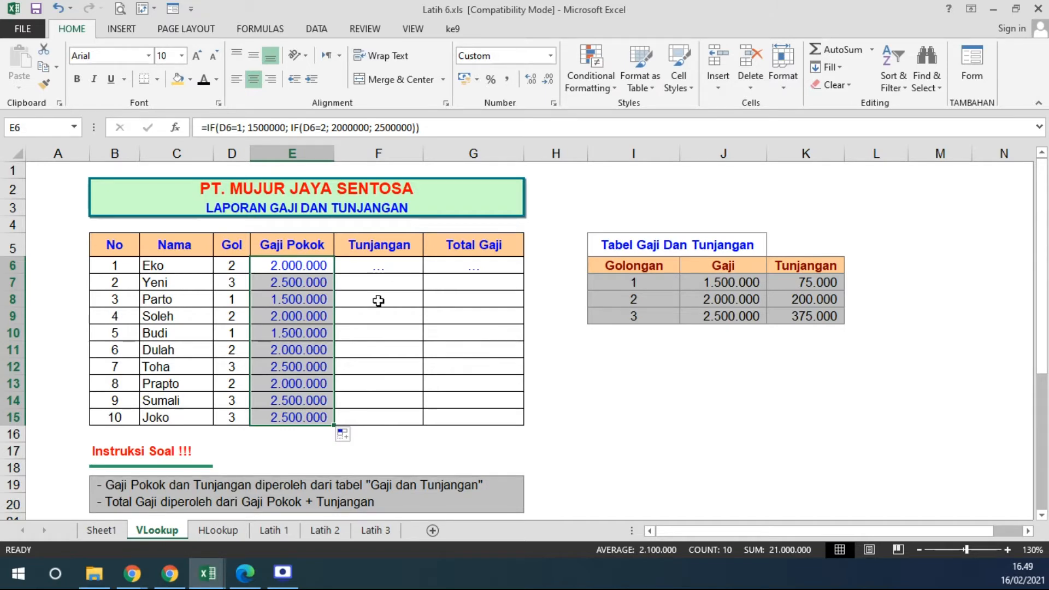
Review the filled Gaji Pokok column and the whole report table against the Gaji dan Tunjangan lookup table.
click(281, 265)
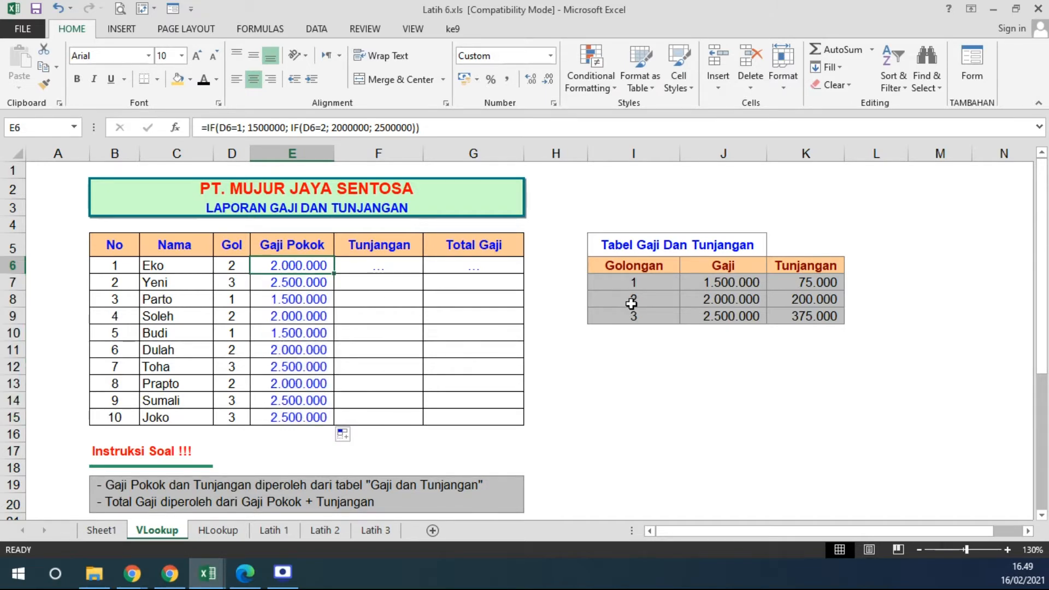
drag(611, 284, 599, 430)
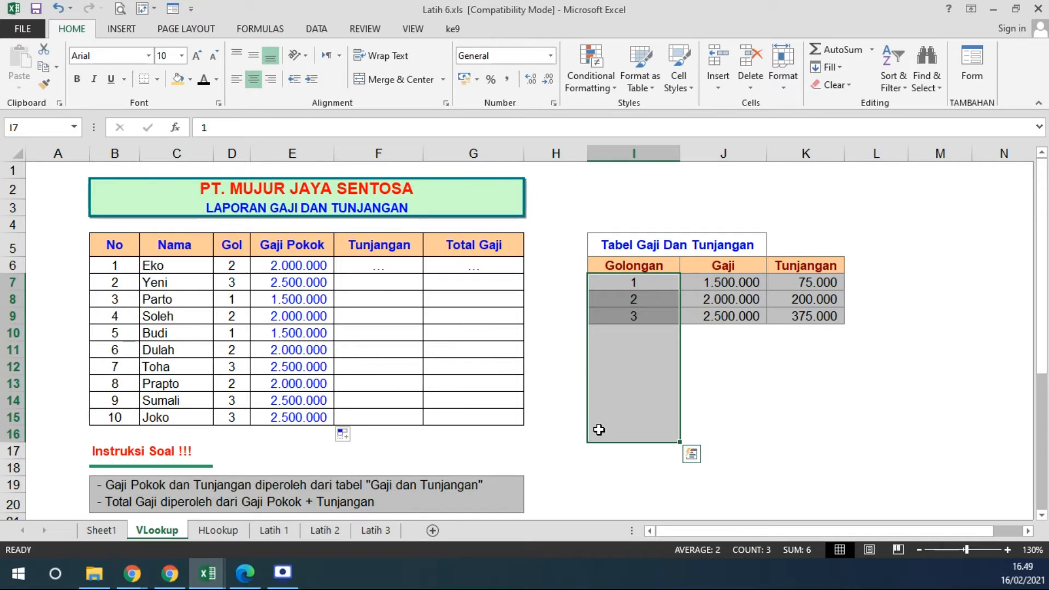
drag(300, 267, 295, 416)
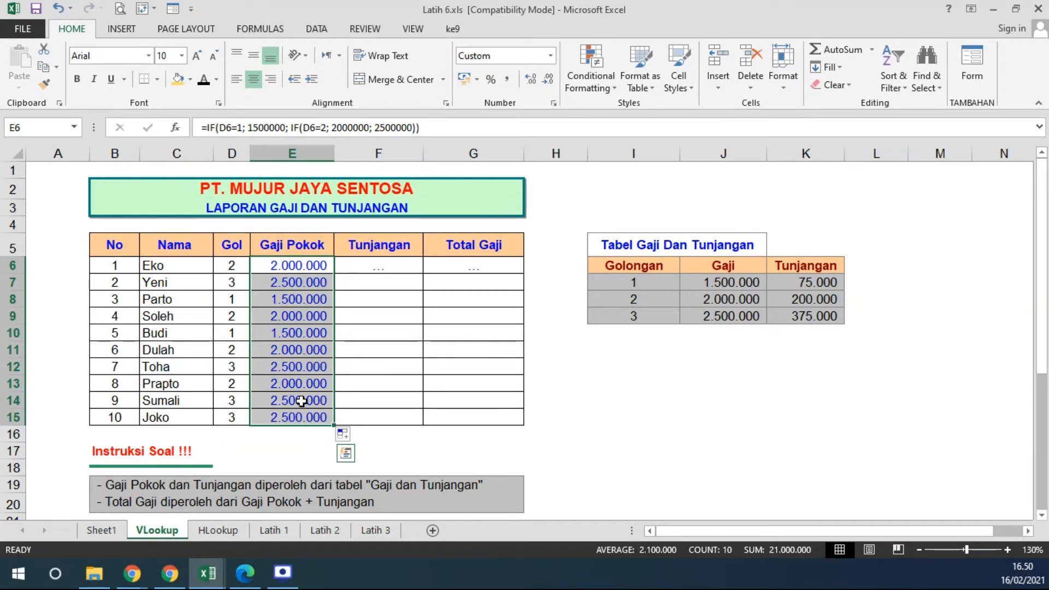
drag(113, 248, 480, 420)
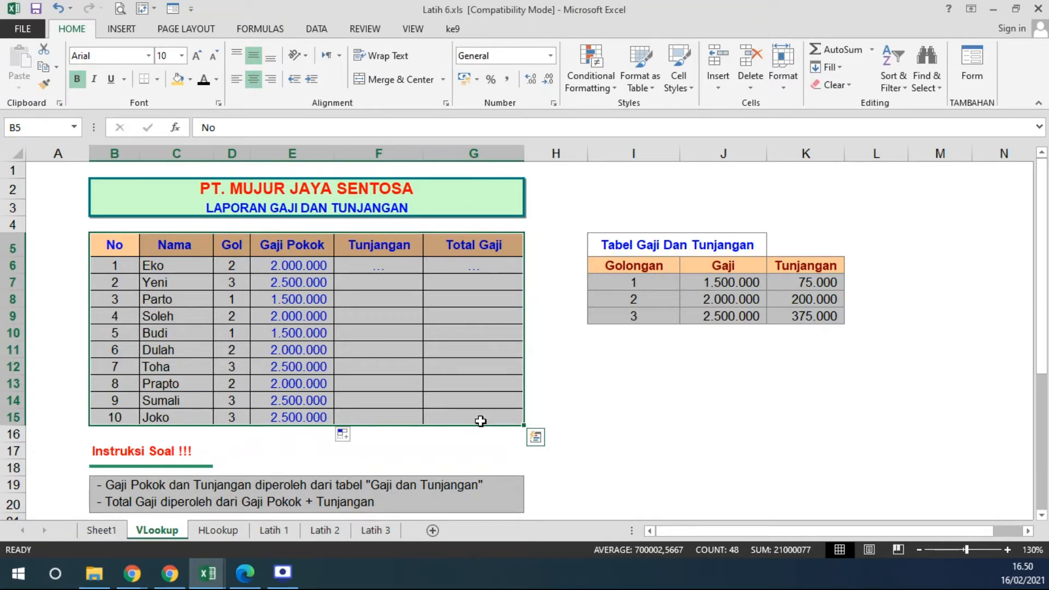
click(568, 416)
drag(608, 264, 810, 318)
click(723, 348)
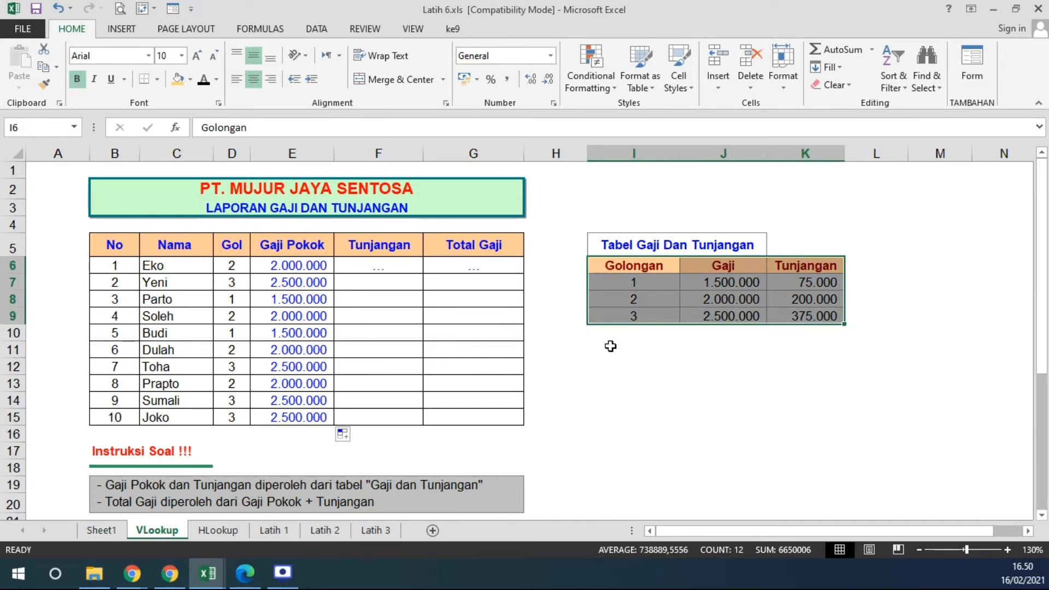
Add the heading "DATA SUMBER" in I11 and the note "data yang akan diambil/dibaca isinya per kolom" in I12.
click(625, 347)
text(DATA SUMBER)
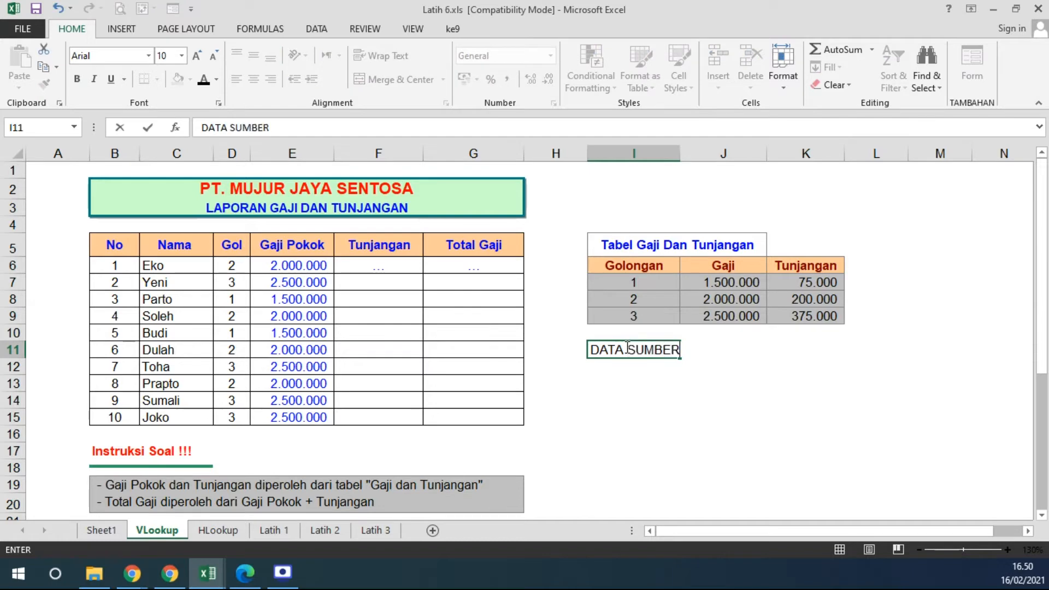
key(Return)
text(data ya)
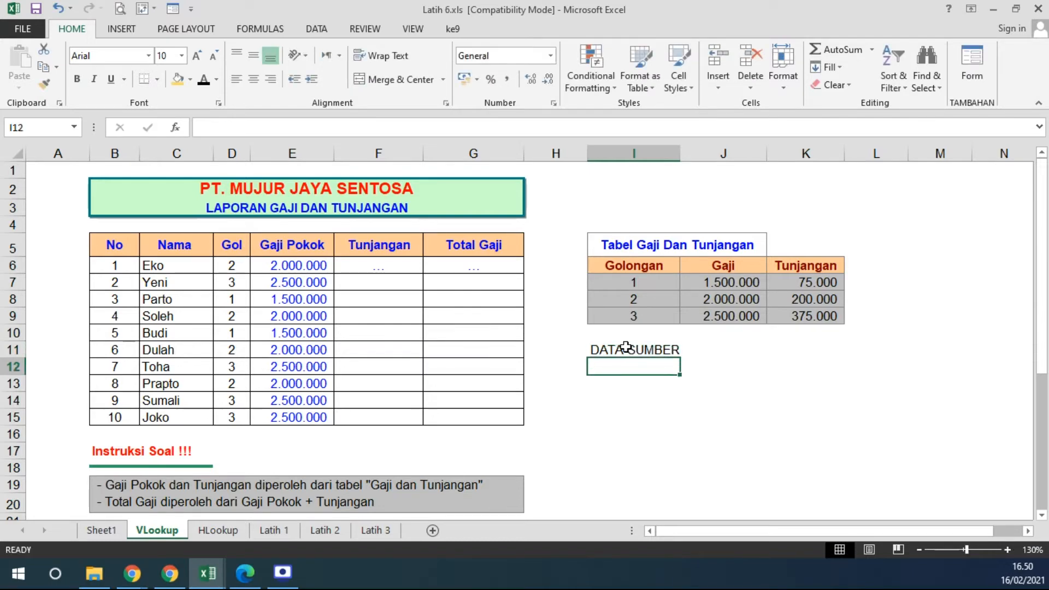
text(ng aka)
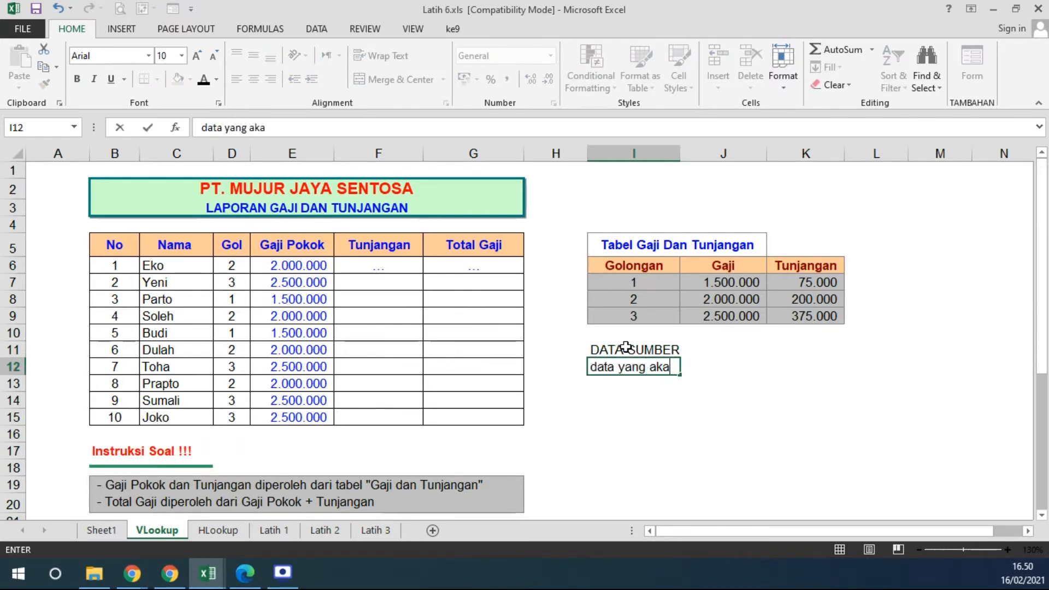
text(n diambil/dibaca isinya)
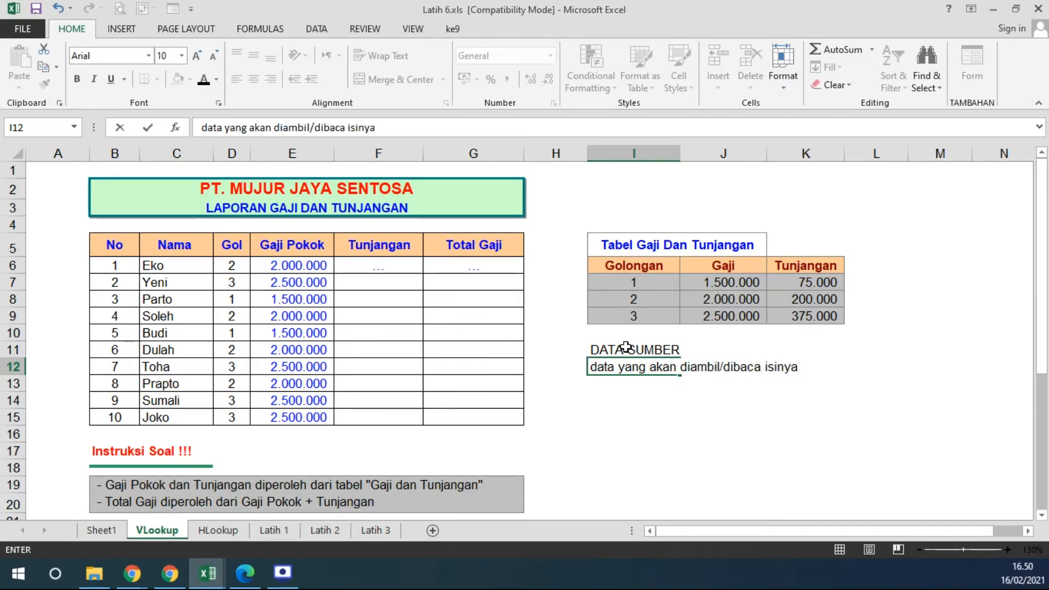
text( per kolom)
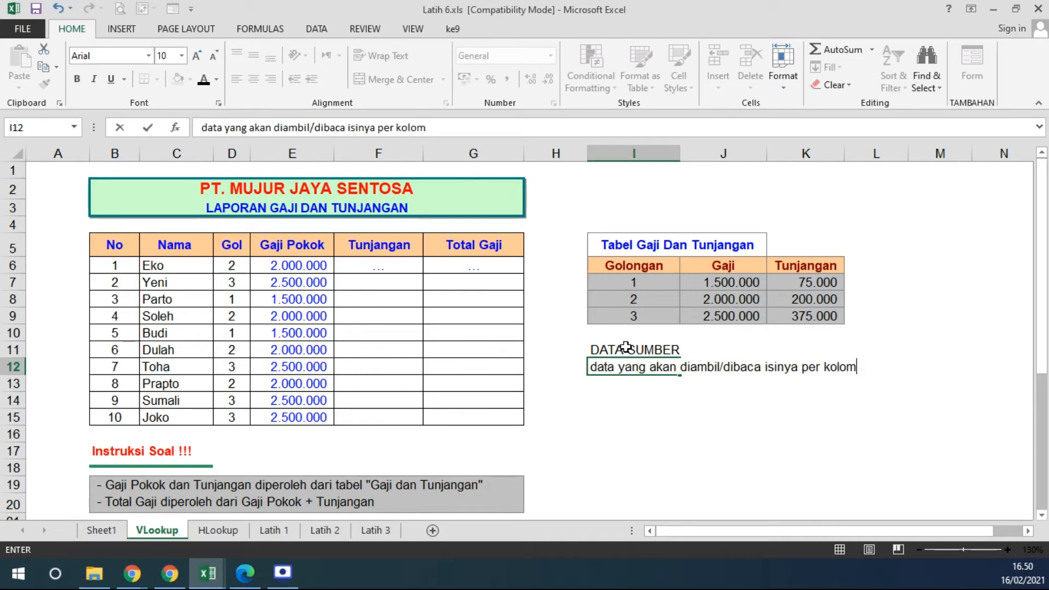
key(Return)
Continue the source-data note in I13 with "dan ditampilkan sebagai hasil di tabel soal".
text(dan dit)
key(BackSpace)
text(ditampilkan sebagai hasil di tabel)
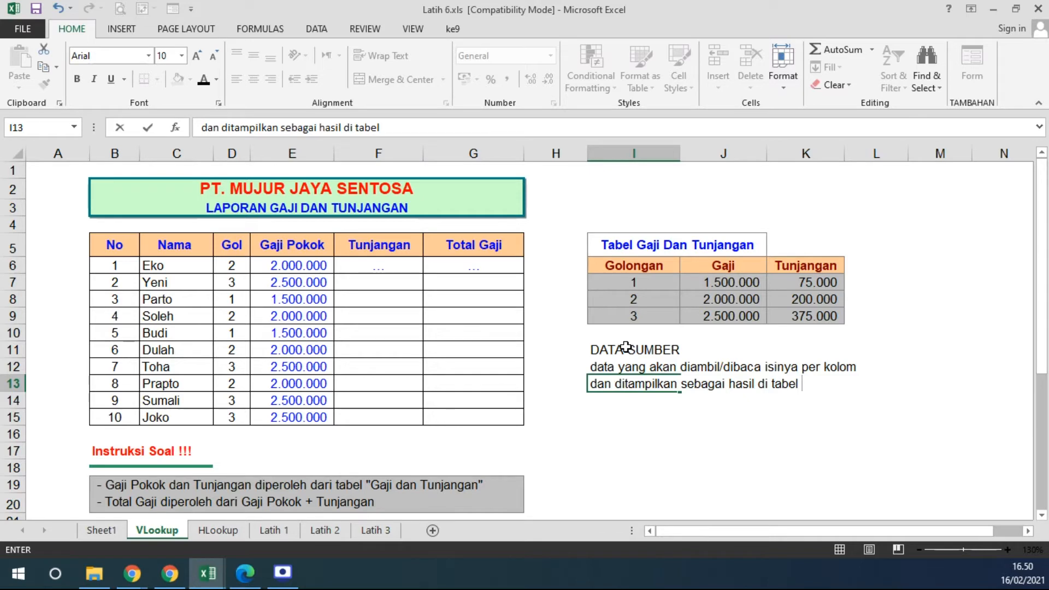
text( soal)
key(Return)
Clear the contents of the Gaji Pokok column in E6:E15.
drag(604, 267, 781, 316)
drag(293, 266, 289, 413)
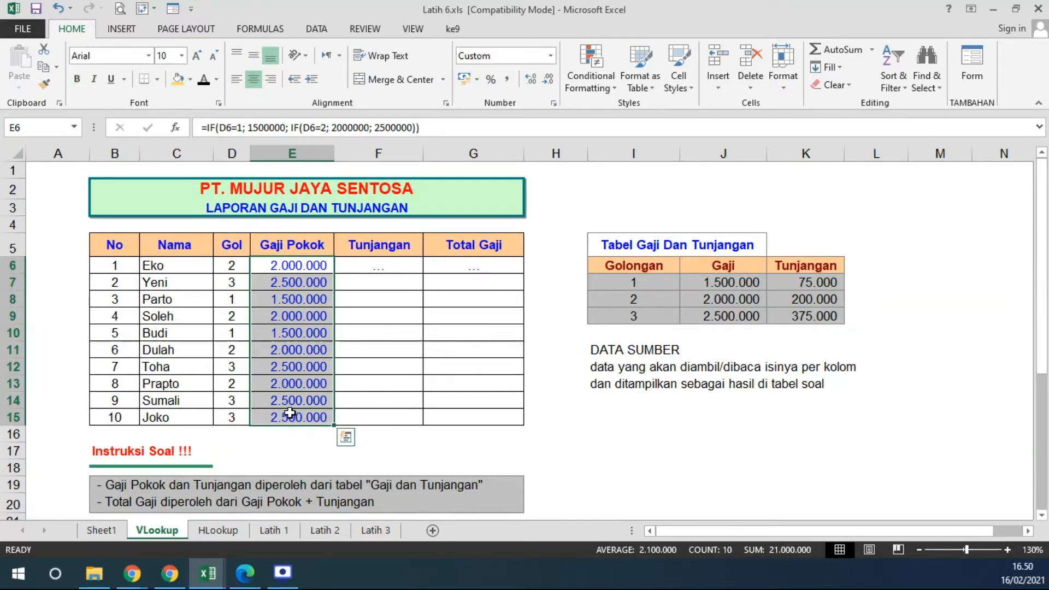
key(Delete)
Make the DATA SUMBER heading in I11 bold and widen column I slightly to fit it.
drag(617, 281, 614, 316)
click(617, 350)
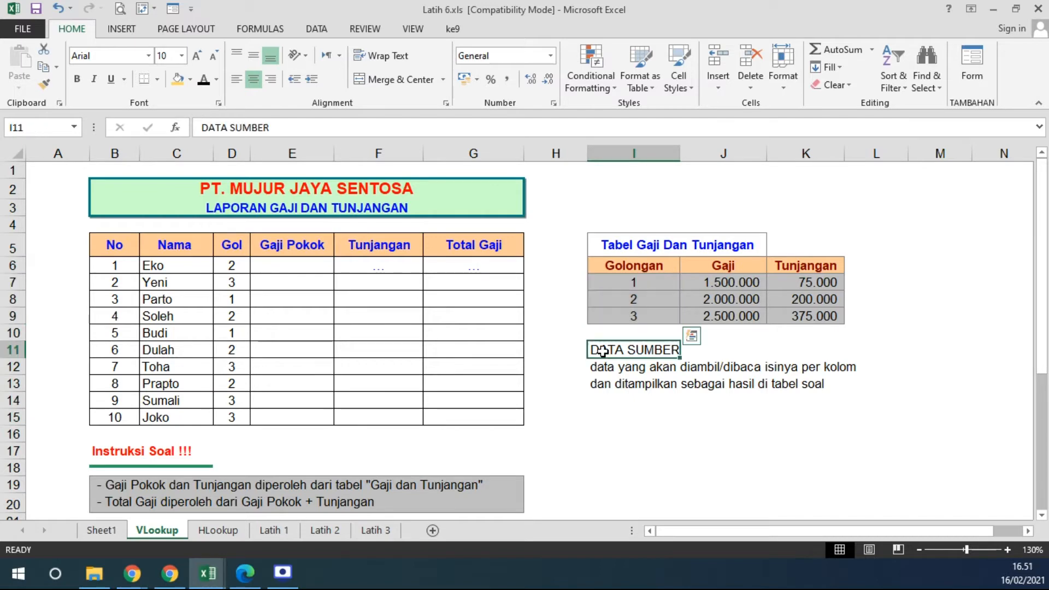
click(77, 79)
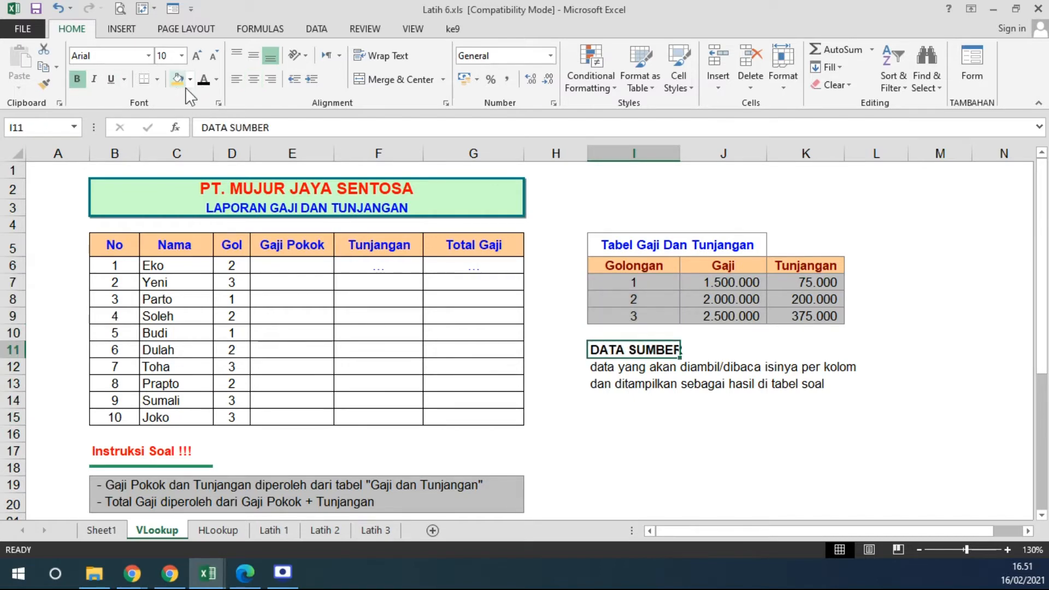
drag(680, 153, 687, 153)
Examine the lookup table's header row and how its Golongan, Gaji and Tunjangan data run vertically down each column.
click(620, 264)
drag(690, 268, 791, 268)
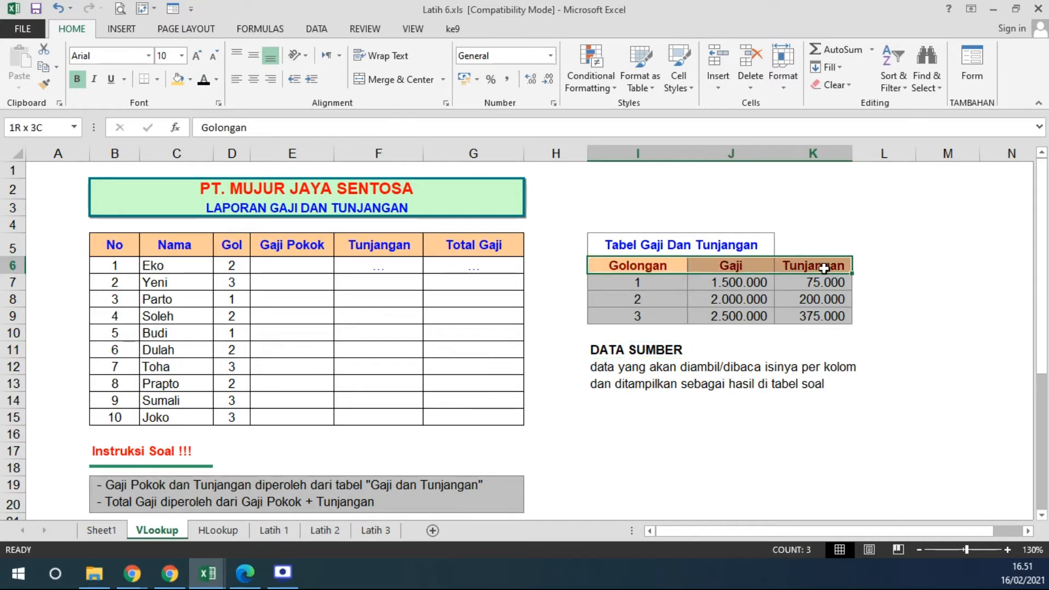
drag(632, 285, 683, 443)
click(597, 328)
drag(597, 328, 634, 450)
drag(705, 344, 705, 456)
click(810, 348)
drag(810, 348, 807, 434)
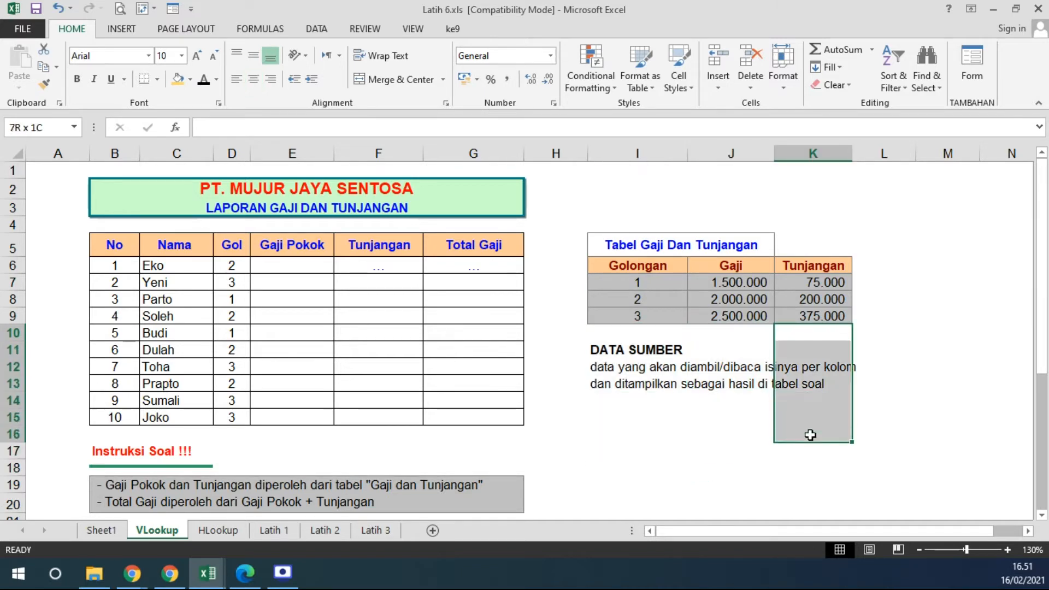
drag(614, 274, 802, 321)
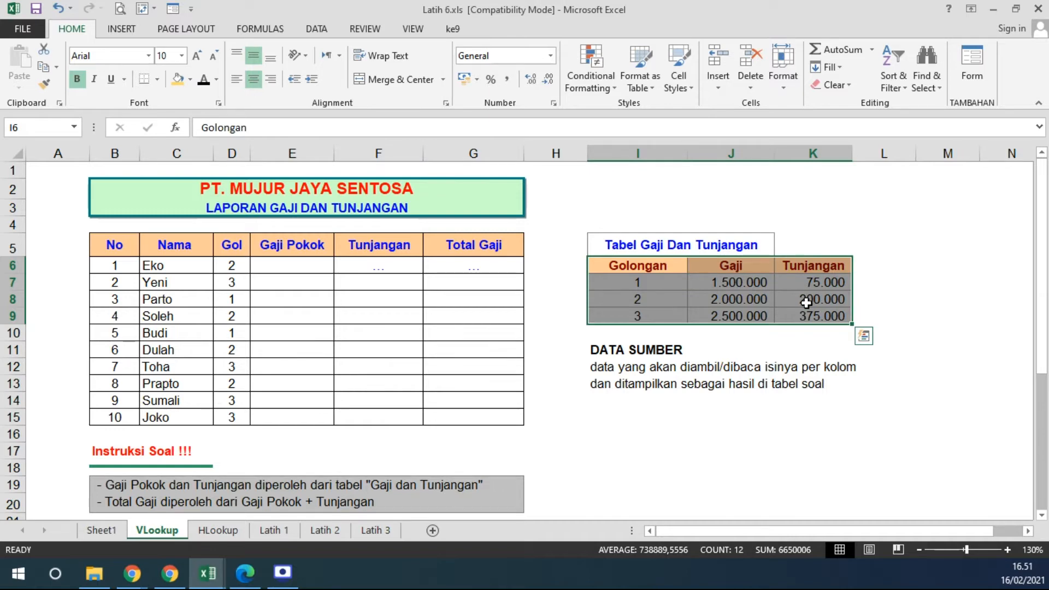
drag(600, 262, 800, 319)
Narrow column I and move the "Tabel Gaji Dan Tunjangan" title from row 5 up to I3, above the lookup table.
drag(686, 158, 663, 159)
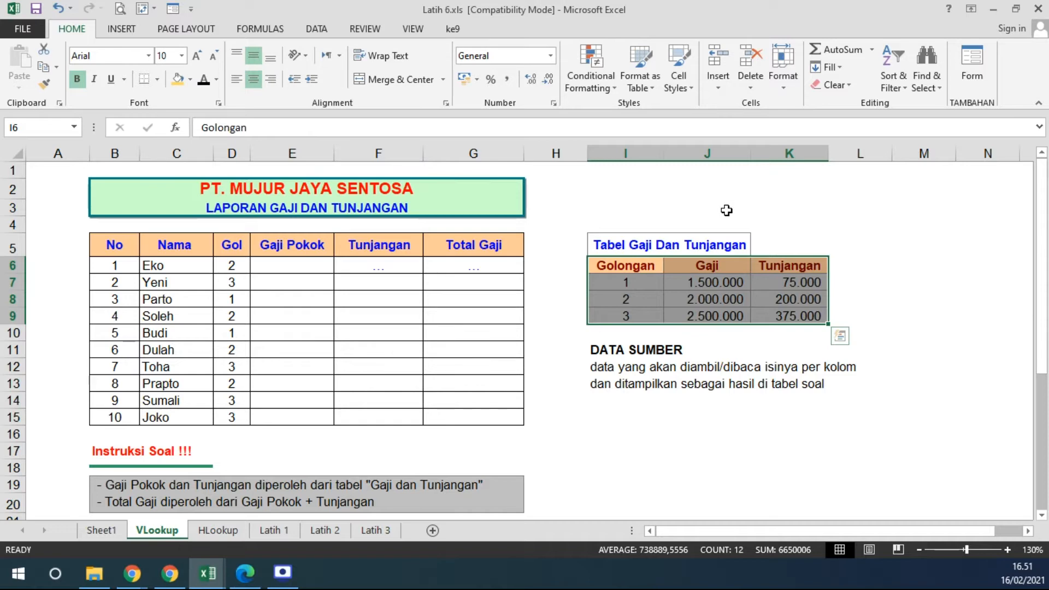
click(620, 240)
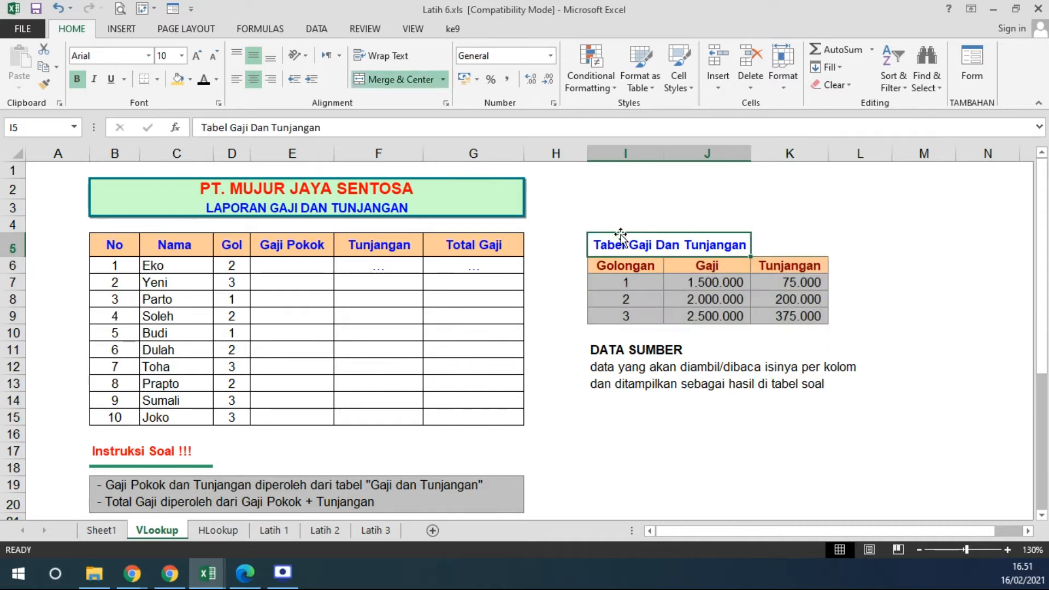
drag(620, 229, 612, 194)
click(606, 240)
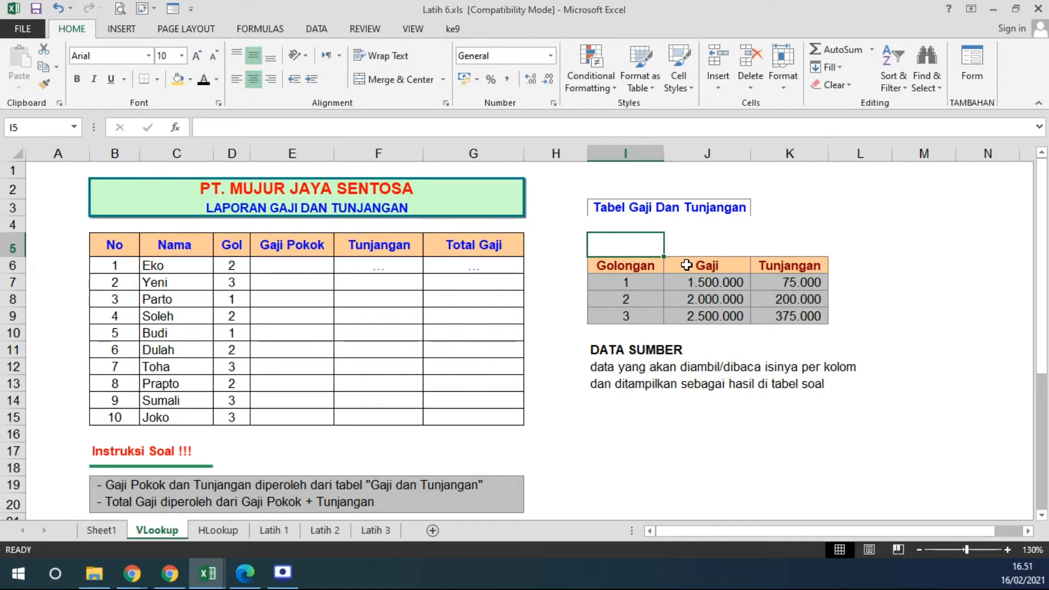
Check the lookup function notes on Sheet1, returning to the VLookup worksheet.
click(108, 528)
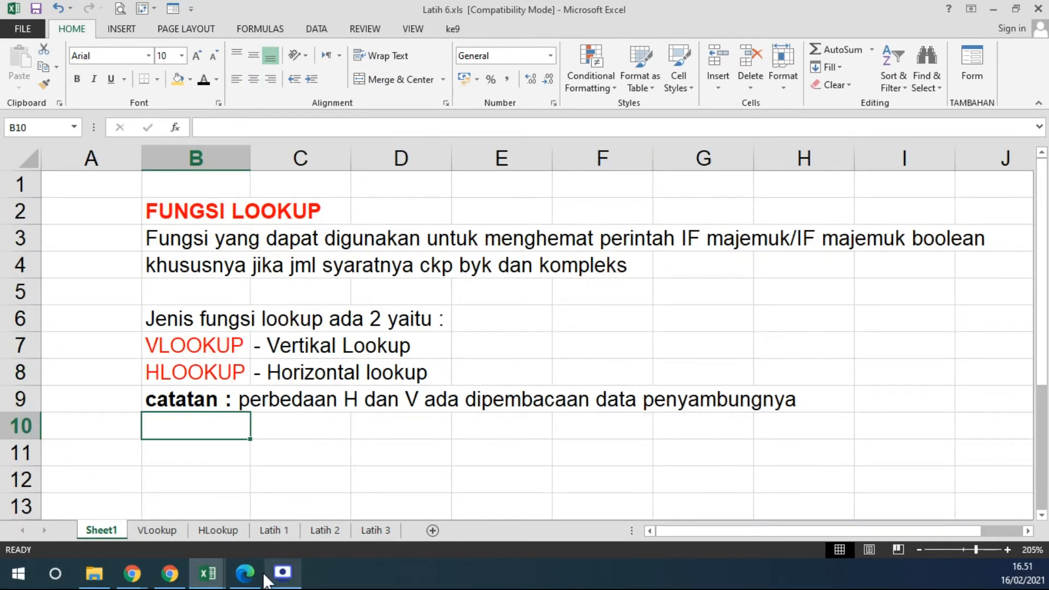
click(175, 529)
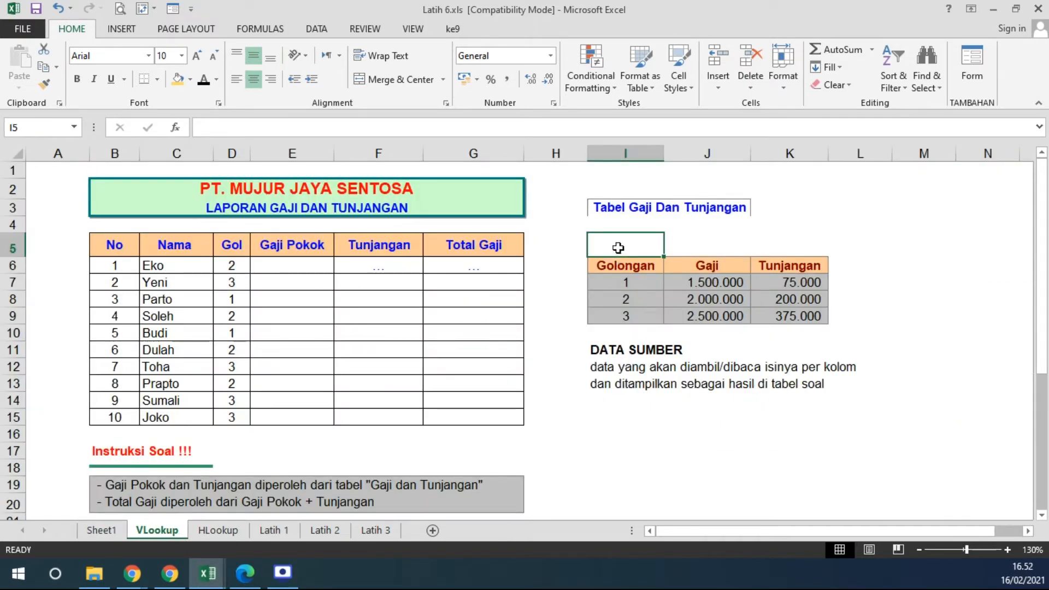
Enter the note "kolom penyambung/data penyambung adalah syarat IF" in I5 and left-align it.
text(kolom penyamb)
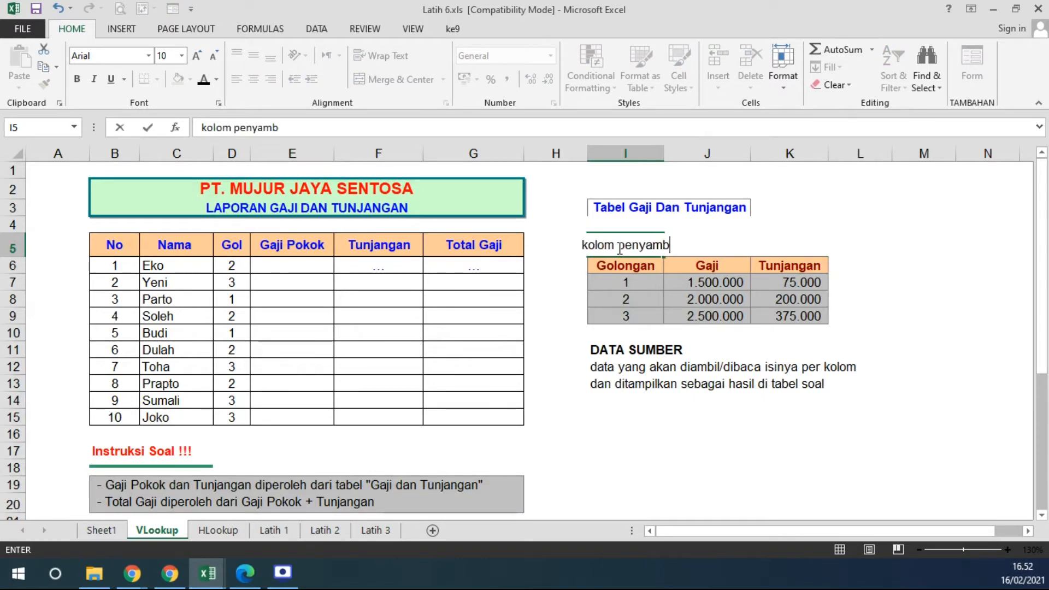
text(ung/data peny)
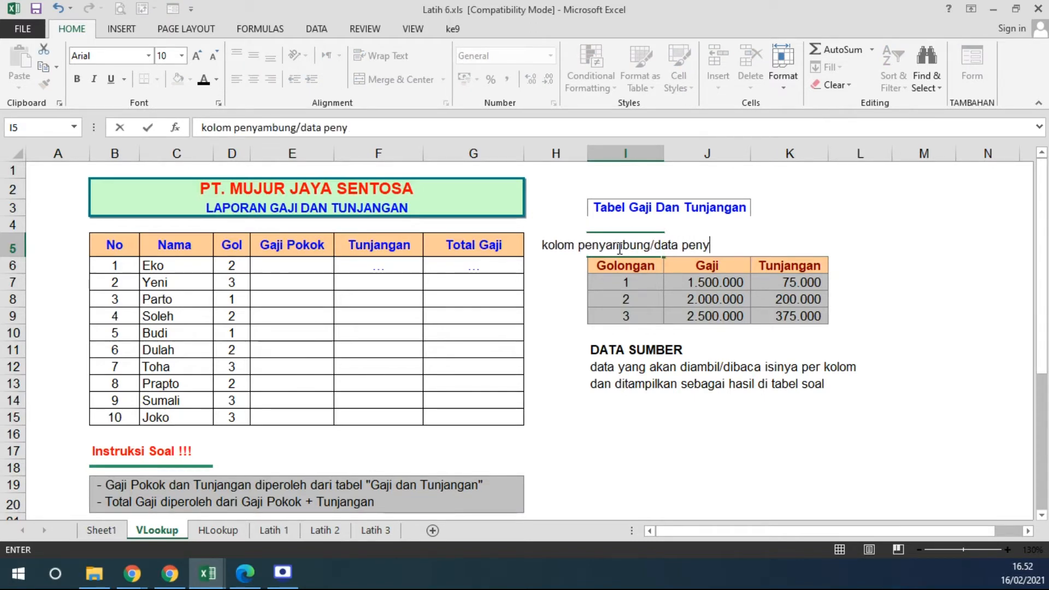
text(ambung)
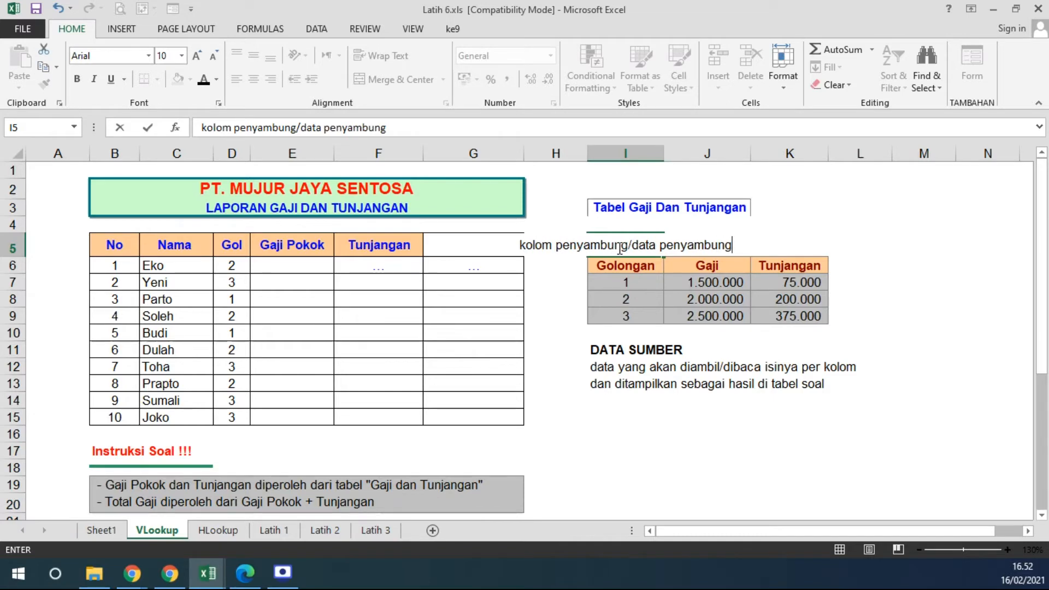
text( adal)
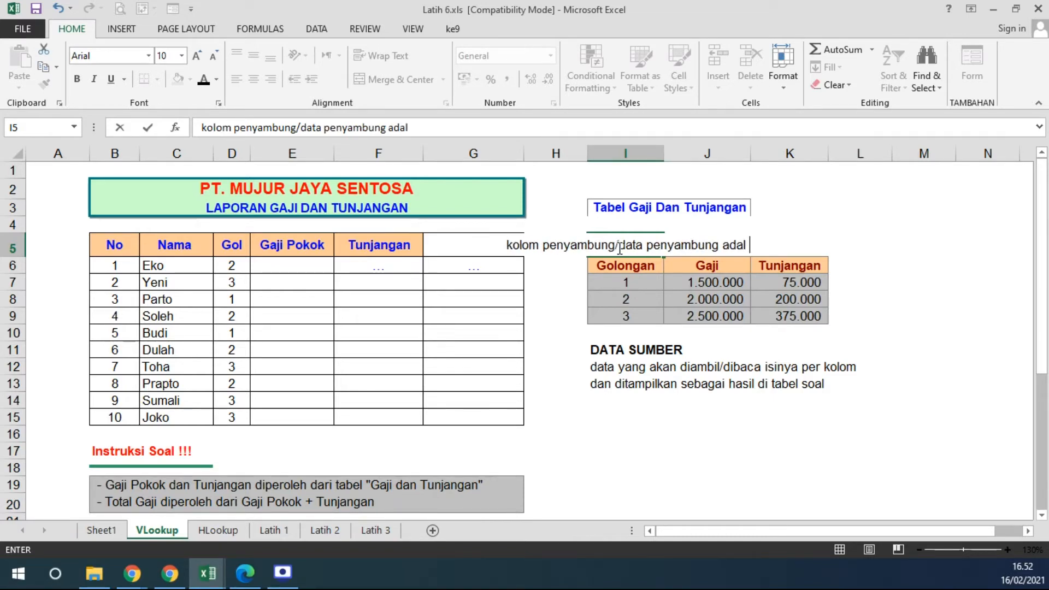
key(BackSpace)
text(lah s)
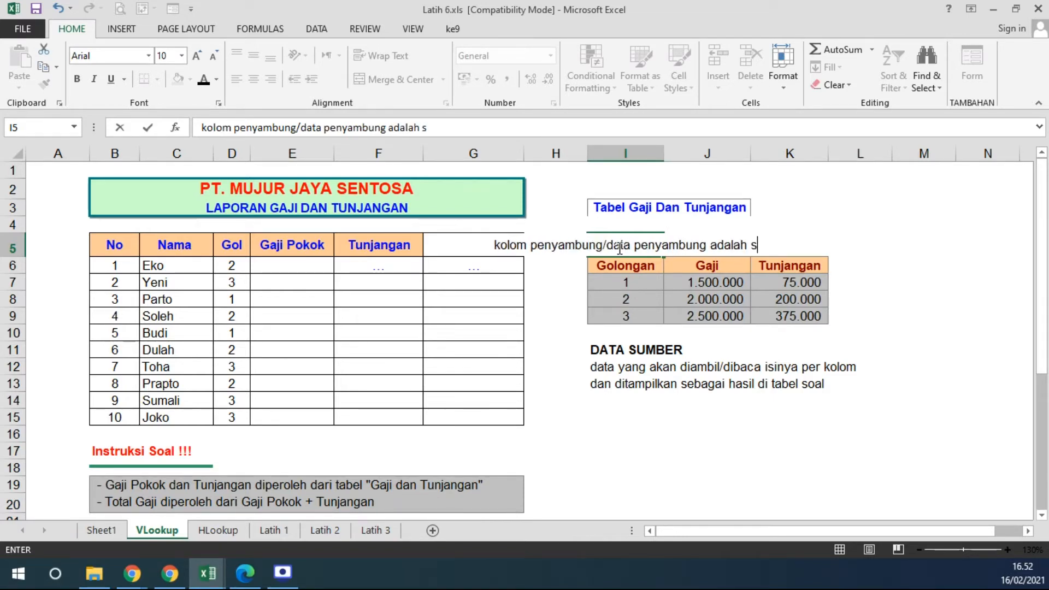
text(yarat IF)
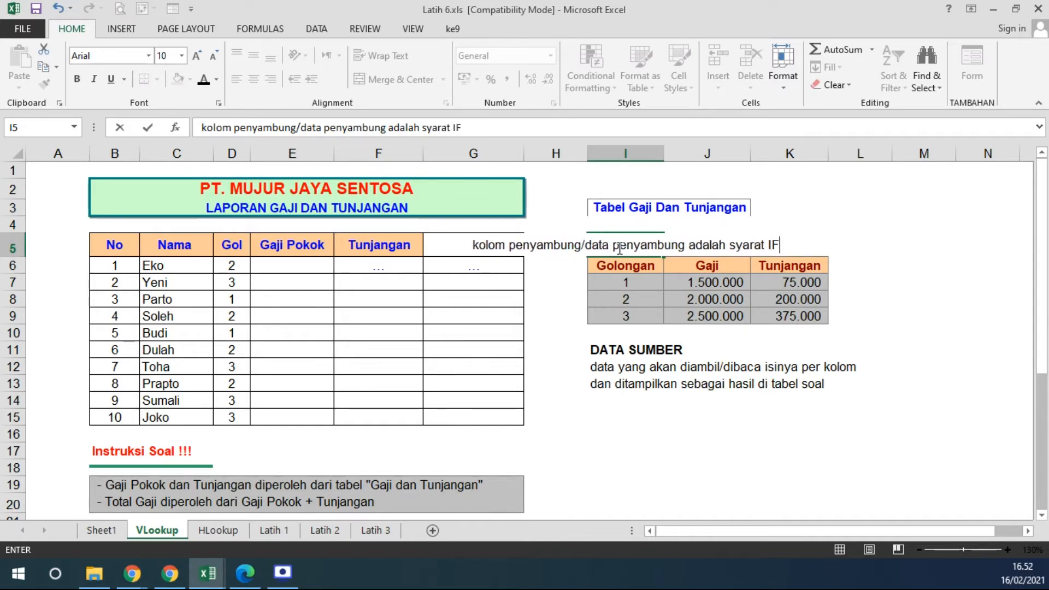
key(Return)
click(639, 244)
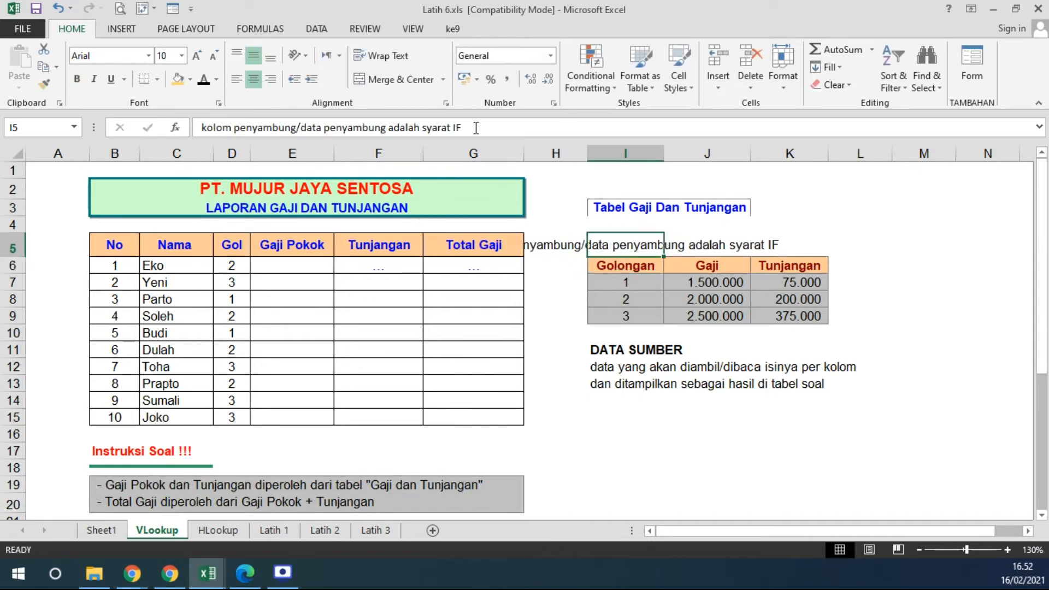
click(257, 78)
click(787, 416)
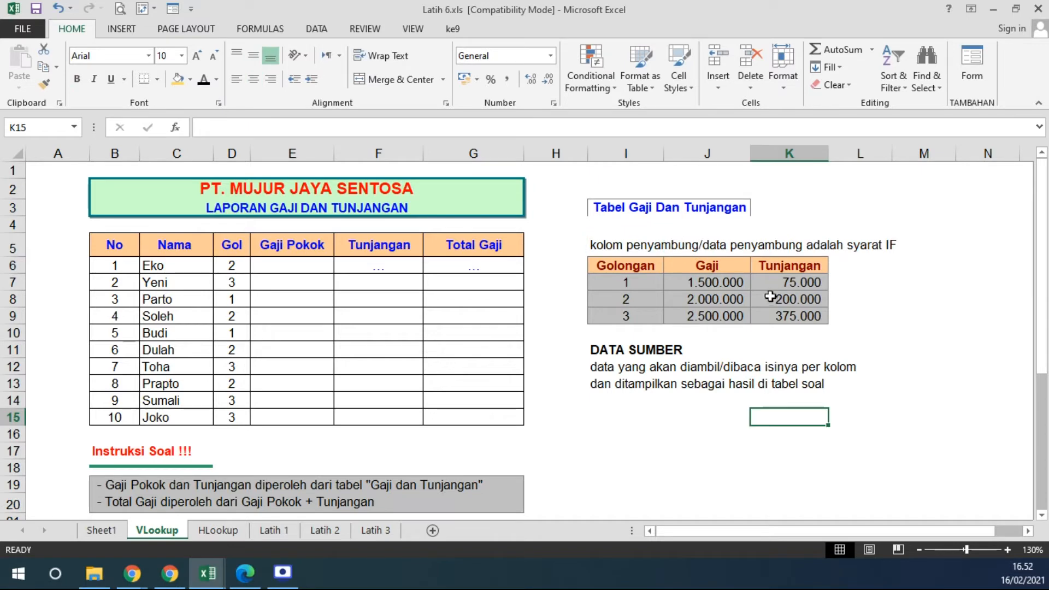
Fill the note cell I5 and the Golongan column cells I6:I9 with the same gold colour.
click(617, 249)
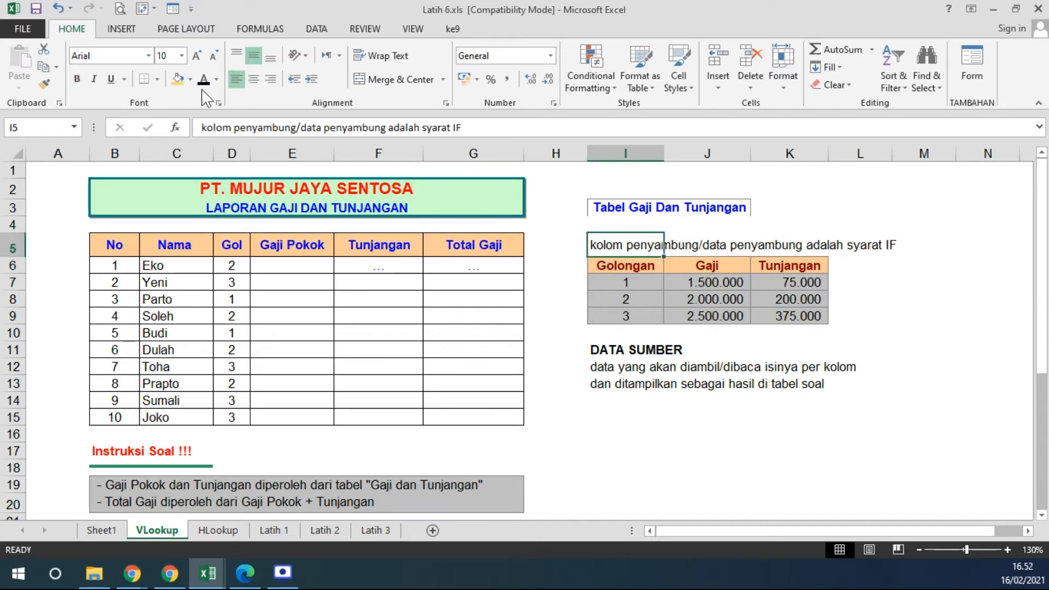
click(178, 79)
click(643, 275)
drag(642, 274, 639, 320)
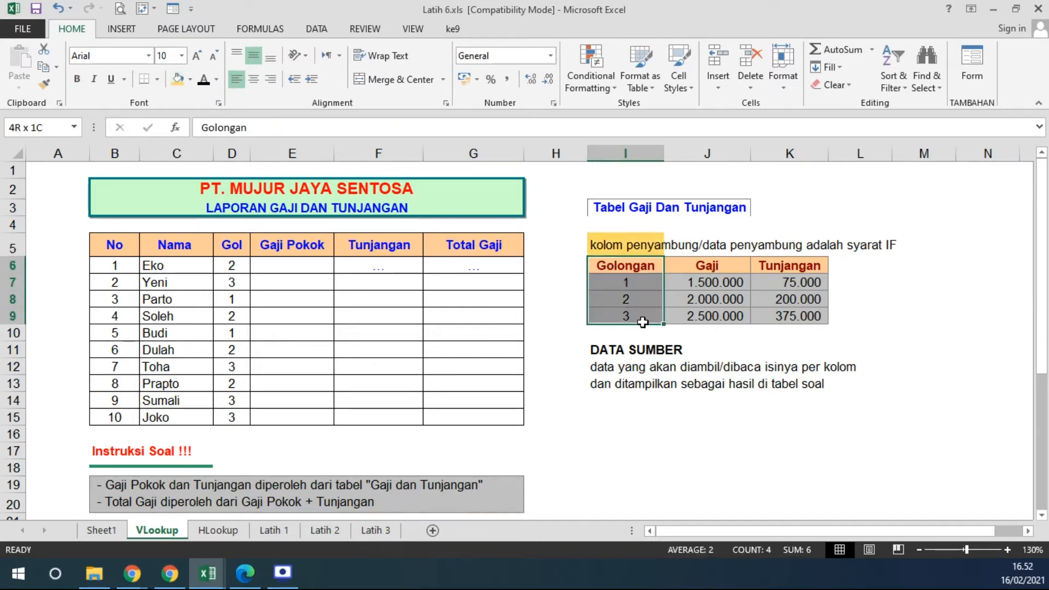
click(178, 80)
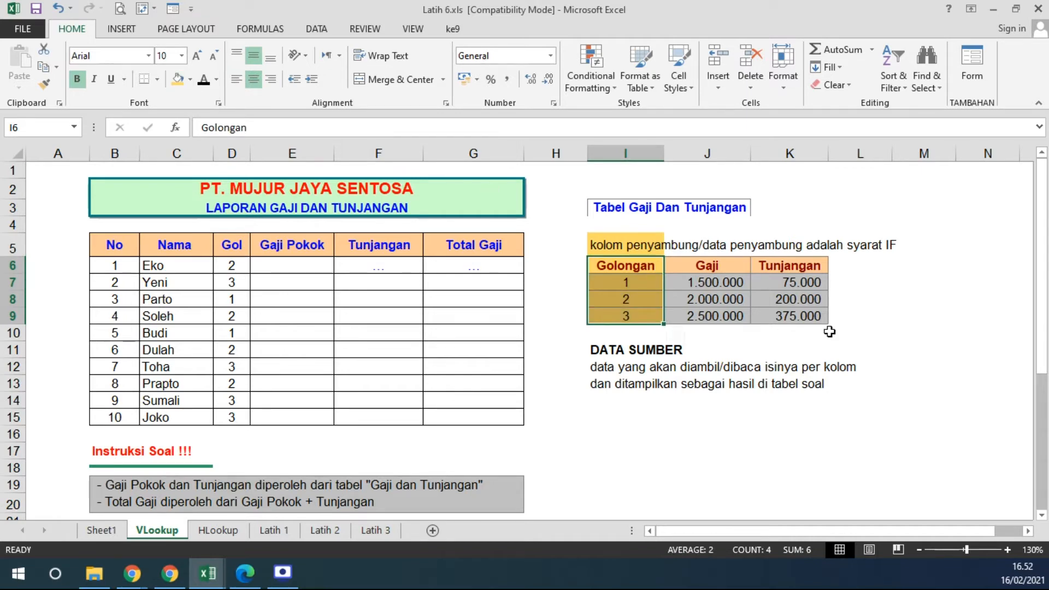
Examine the Golongan column of the lookup table as the connecting column, going through each of its values.
drag(613, 266, 608, 312)
click(639, 153)
drag(625, 266, 625, 317)
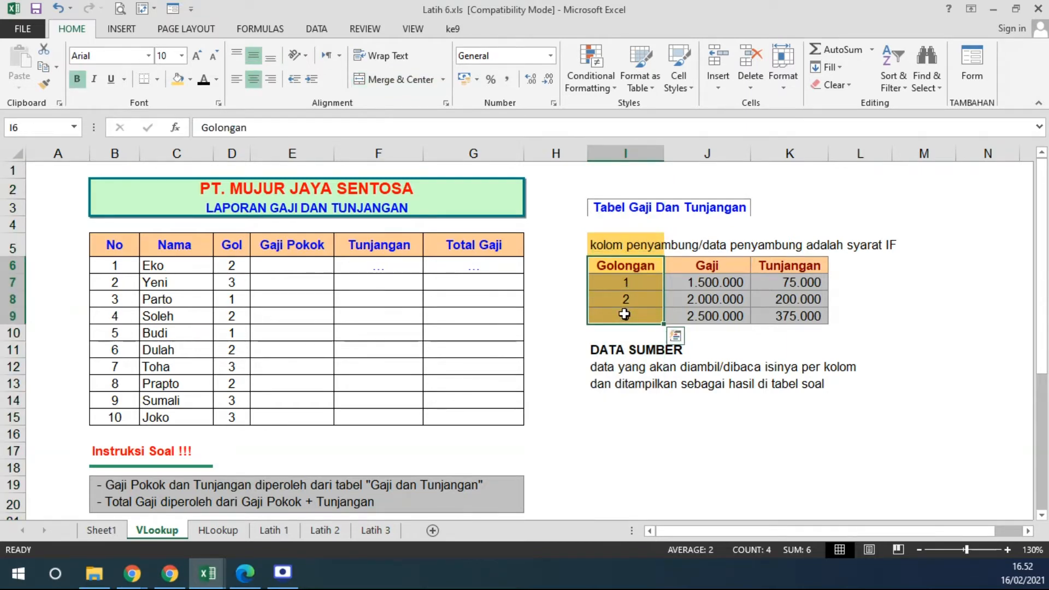
drag(633, 282, 639, 317)
scroll(393, 330, down, 1)
scroll(508, 312, up, 1)
click(627, 282)
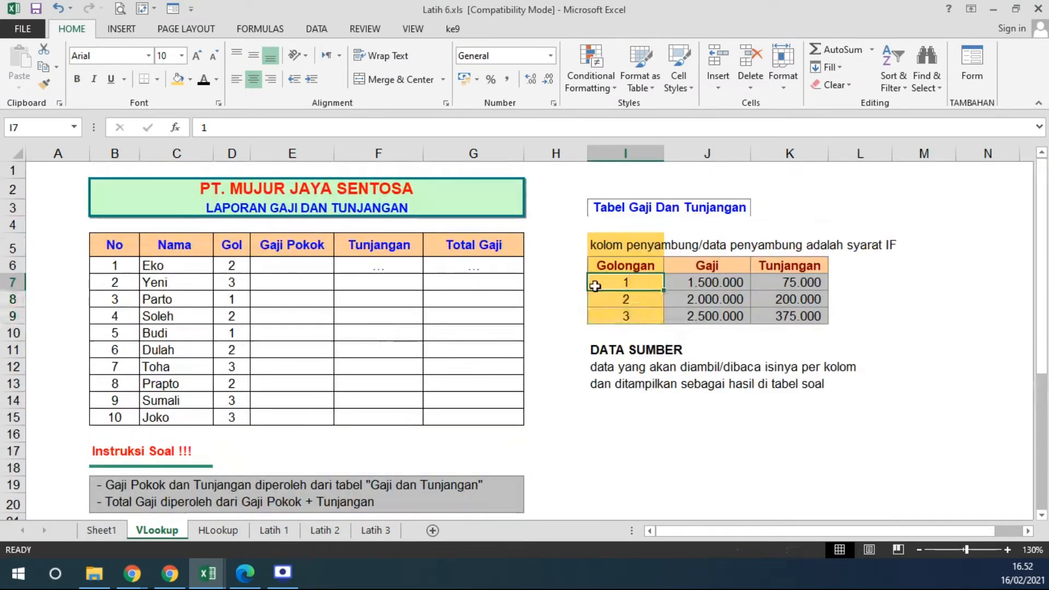
click(622, 302)
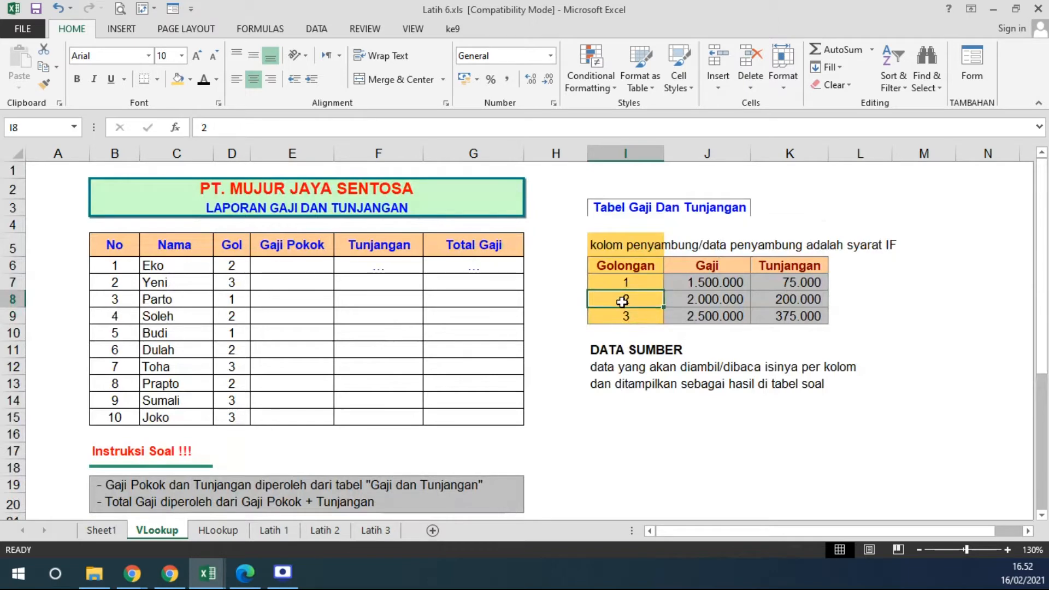
click(622, 320)
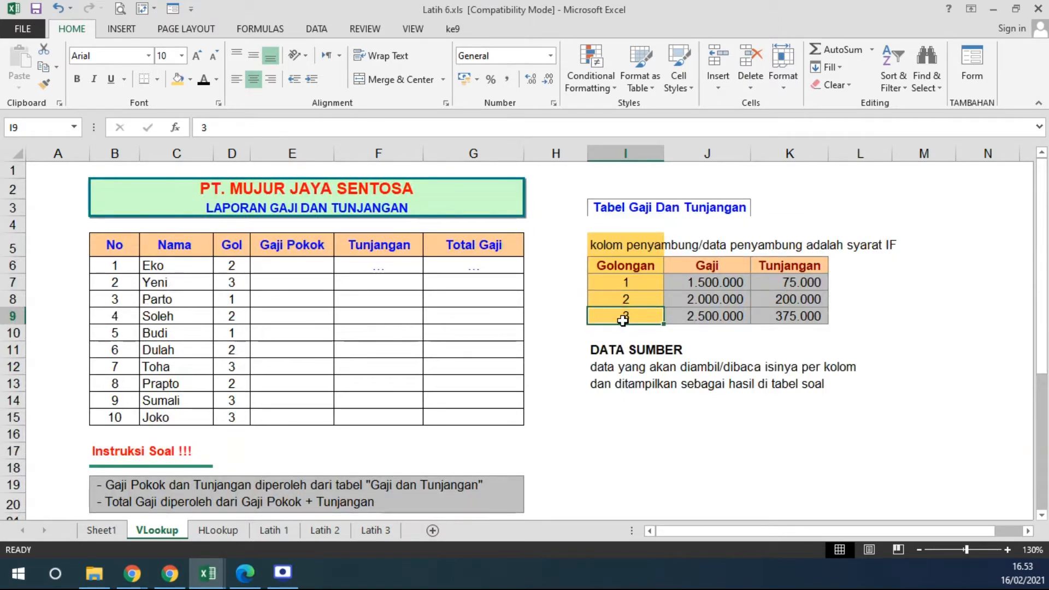
Fill cells J10:L10 beneath the Gaji and Tunjangan columns with light green.
drag(686, 331, 878, 332)
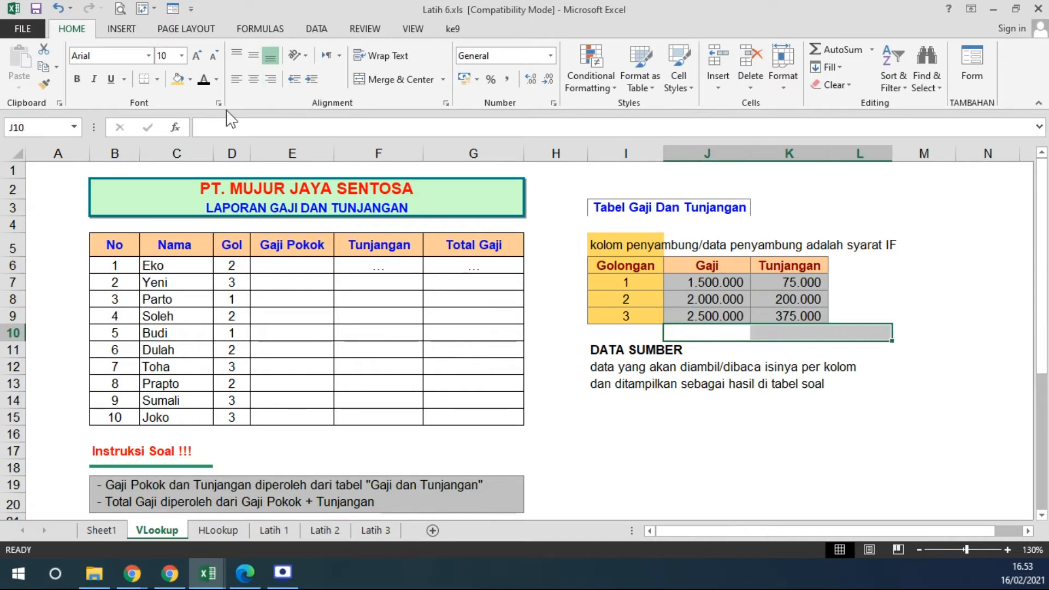
click(190, 80)
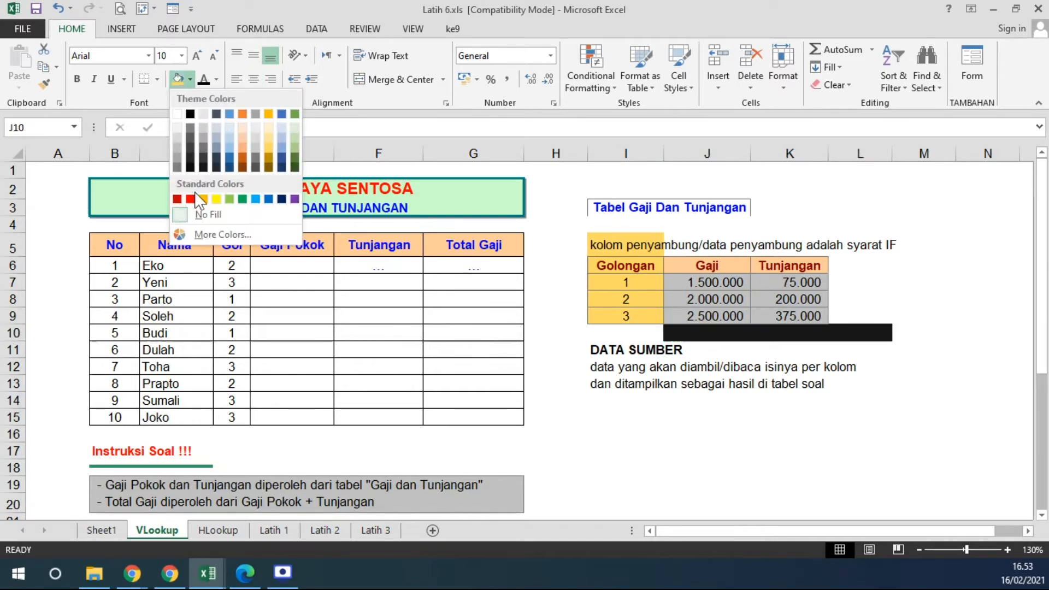
click(230, 198)
Enter the note "kolom jawaban yaitu kolom yang isinya akan ditransfer sbg jwbn" in J10.
double_click(675, 332)
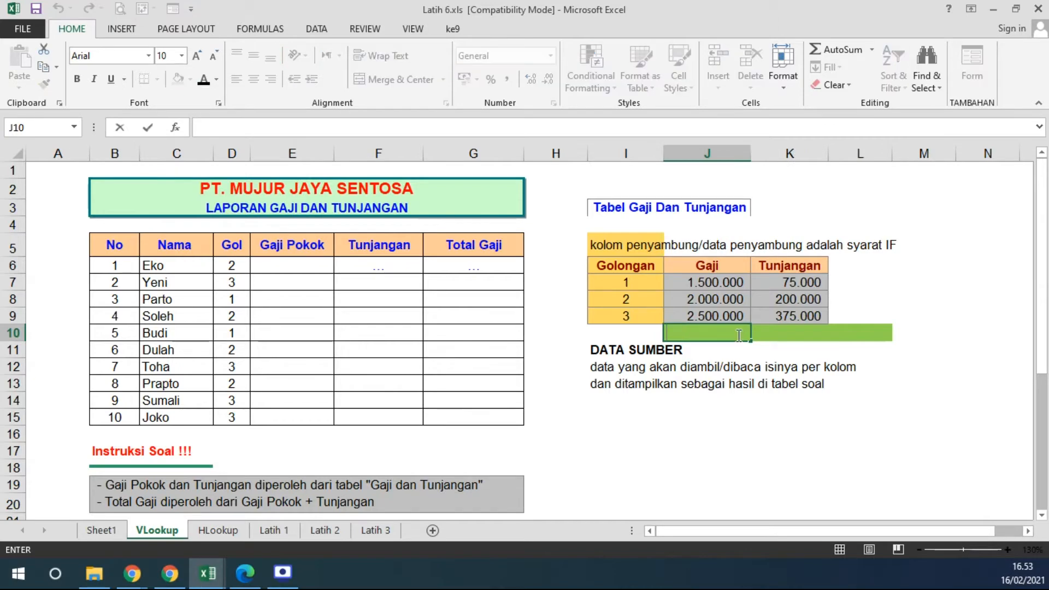
text(kolom jawaban)
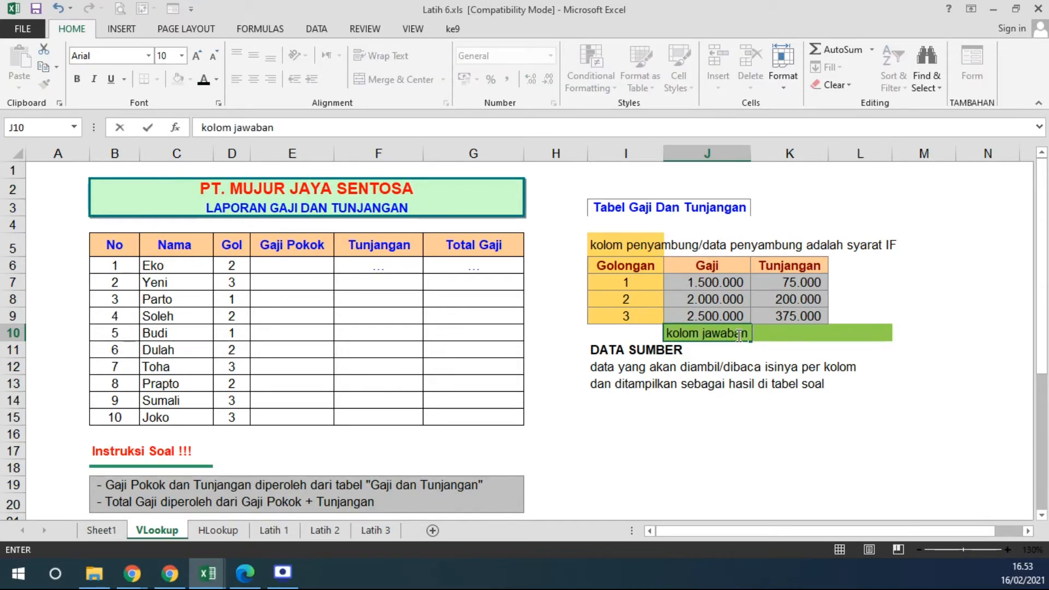
text( yaitu kolom yan)
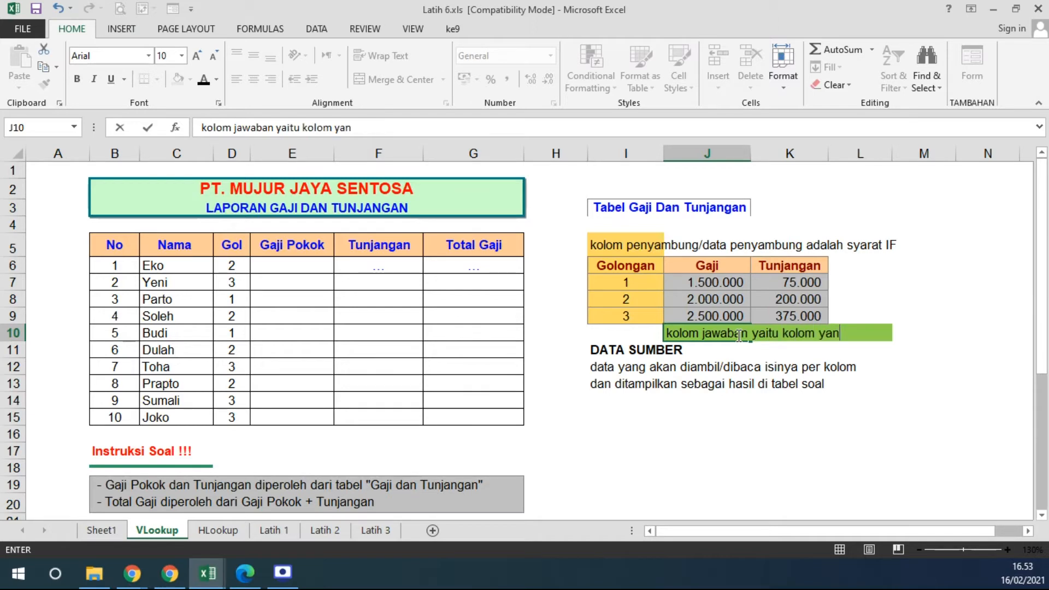
text(g isinya akan ditransfer sbg jwbn)
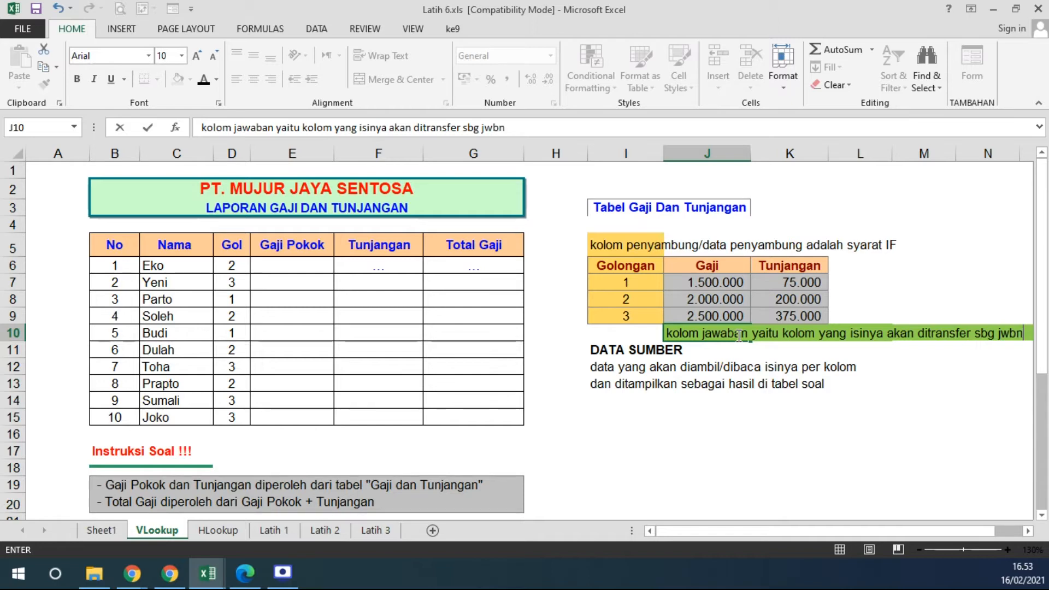
key(Return)
Extend the light green fill across J10:N10 to cover the answer-column note.
drag(698, 335, 1009, 332)
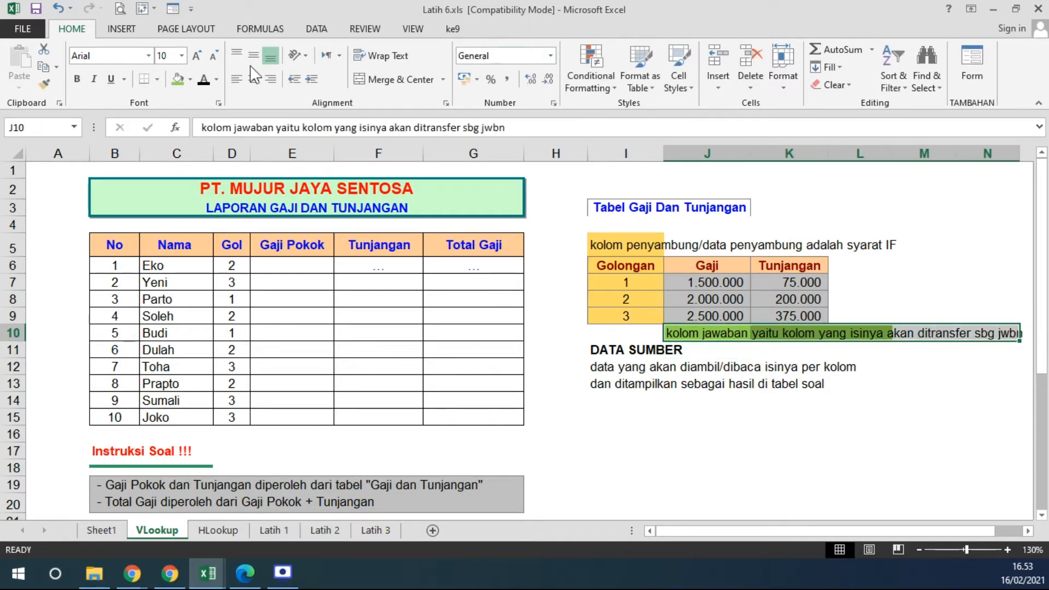
click(178, 79)
click(952, 402)
Examine the Gaji and Tunjangan answer columns and match each Golongan value to its Gaji amount.
drag(696, 268, 710, 316)
drag(785, 315, 809, 315)
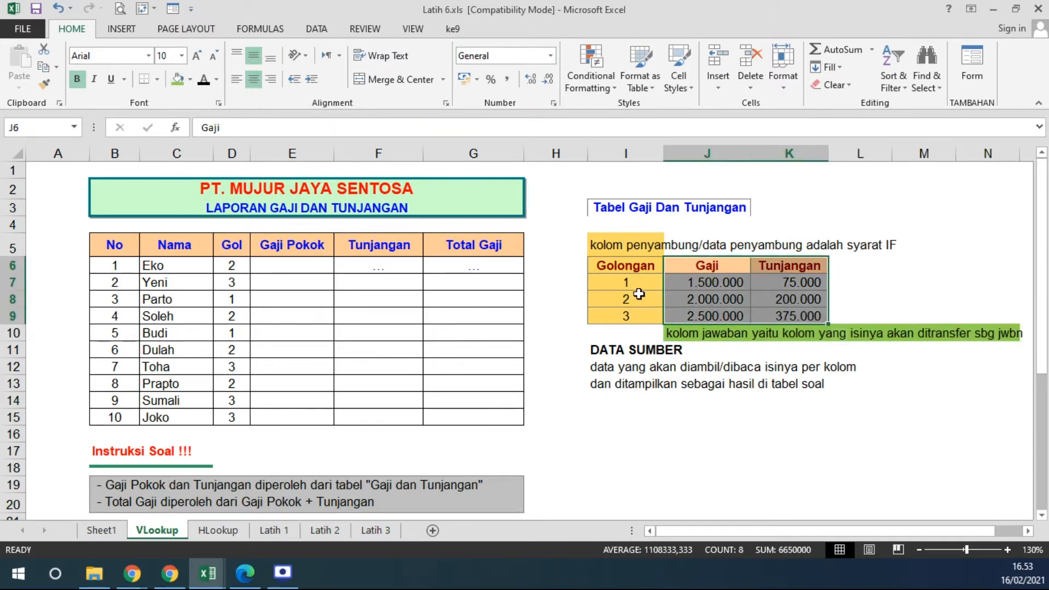
click(619, 284)
drag(701, 268, 702, 282)
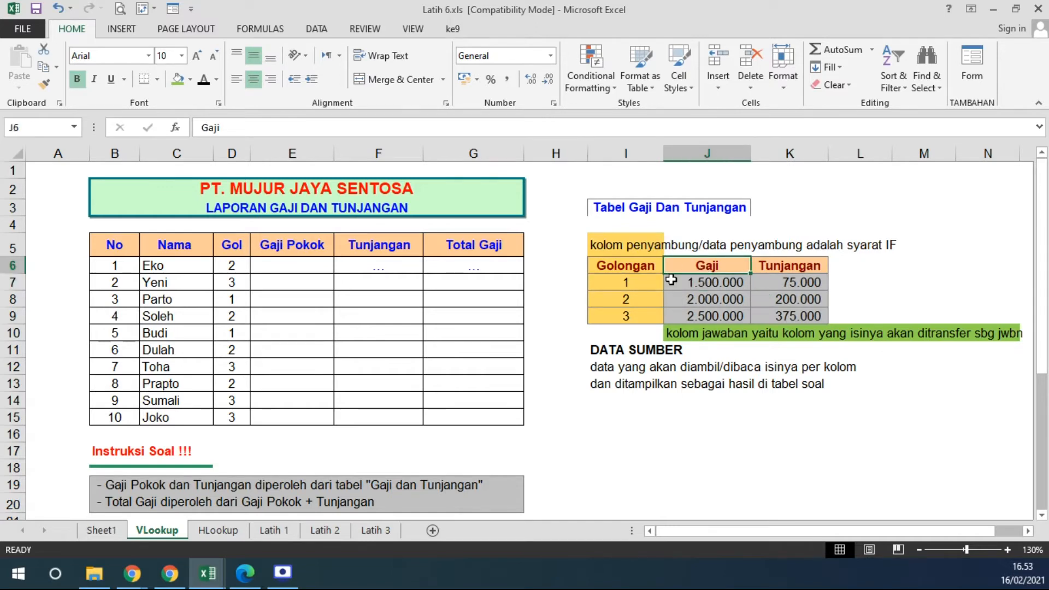
click(630, 283)
click(710, 284)
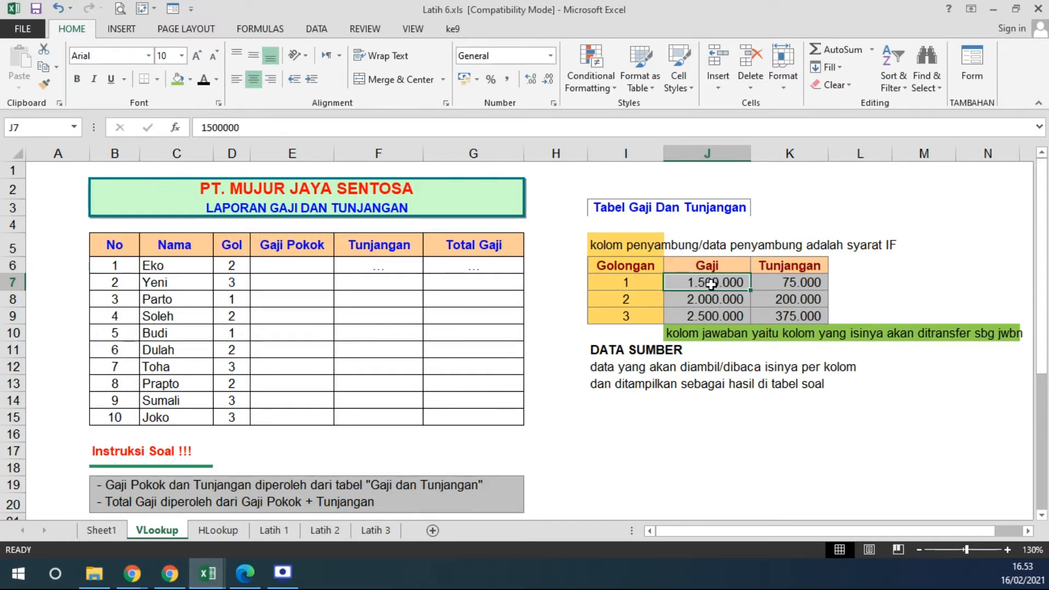
click(637, 300)
click(731, 300)
click(633, 317)
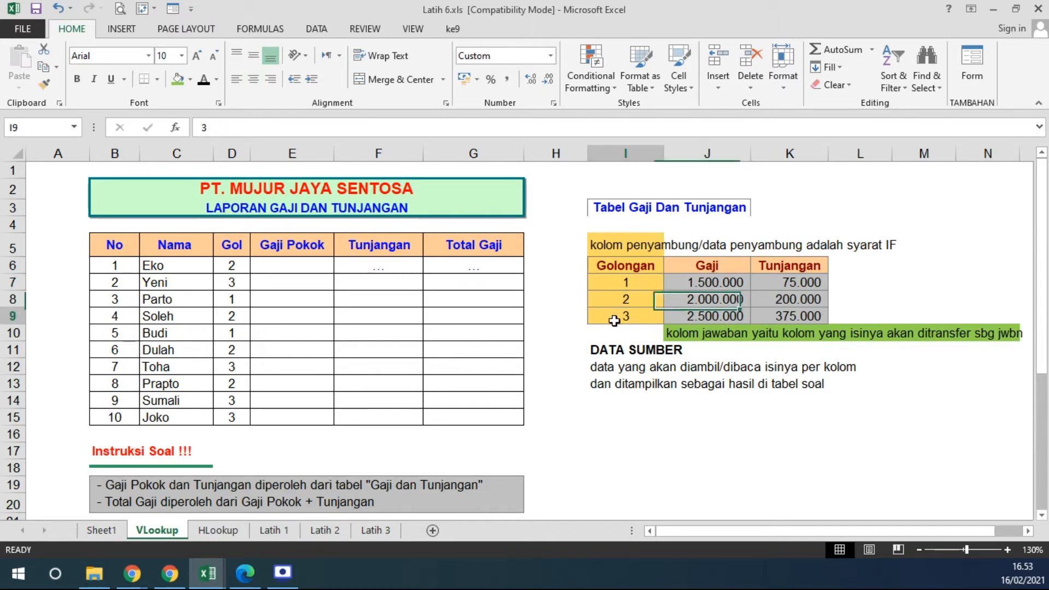
click(717, 317)
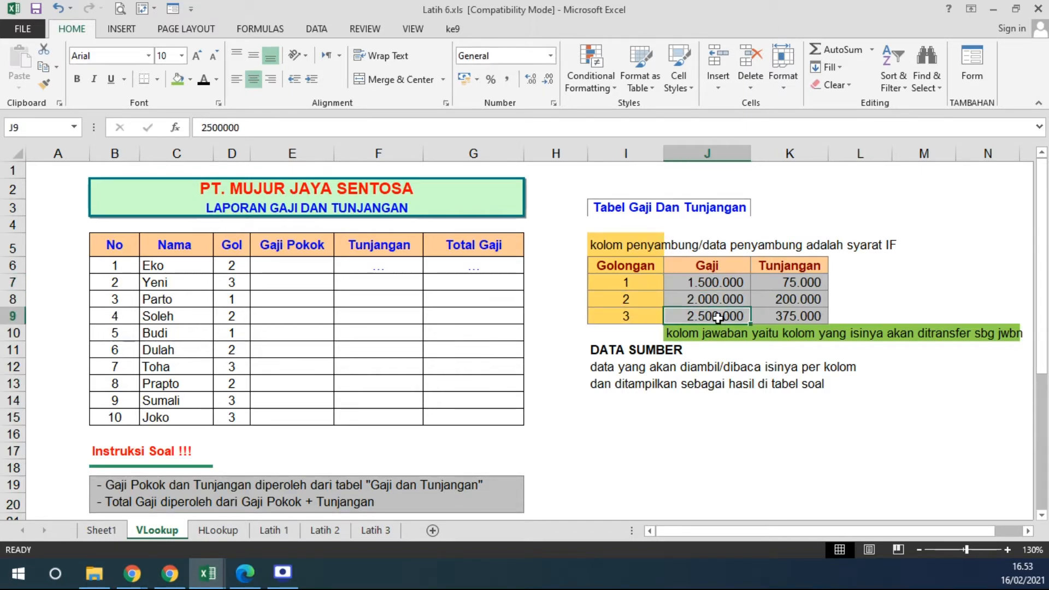
Match each Golongan value to its Tunjangan amount and compare the two answer columns with the Golongan 1 row.
click(622, 283)
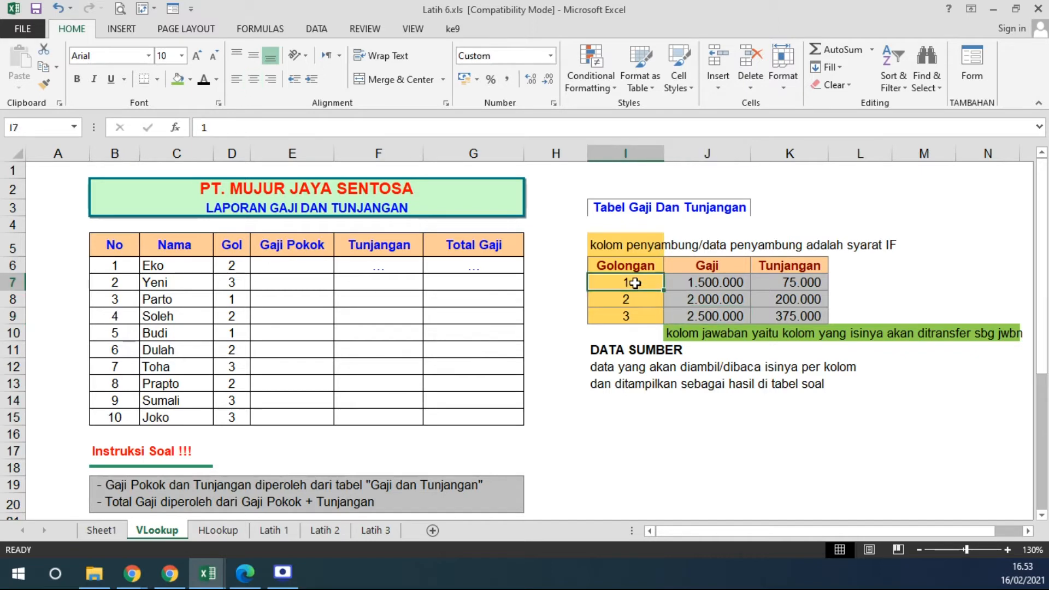
click(794, 288)
drag(626, 299, 743, 300)
click(790, 299)
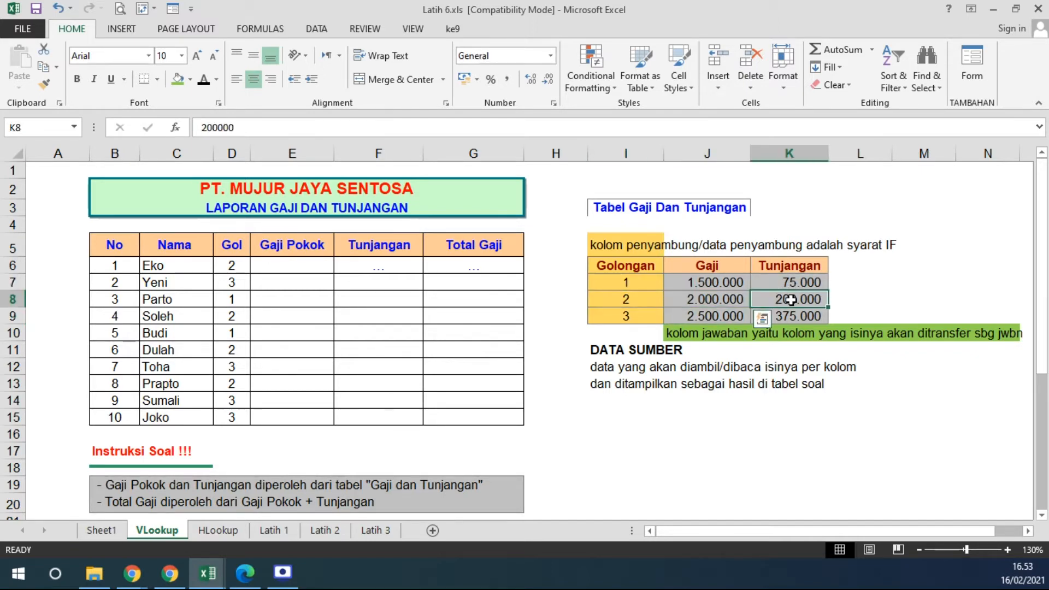
click(631, 317)
click(795, 316)
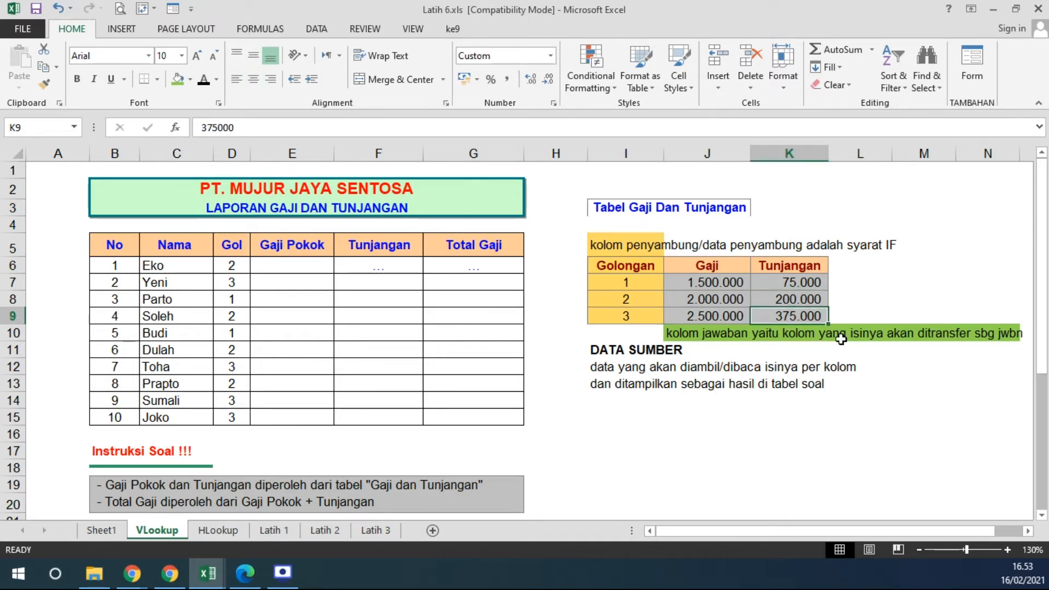
click(795, 262)
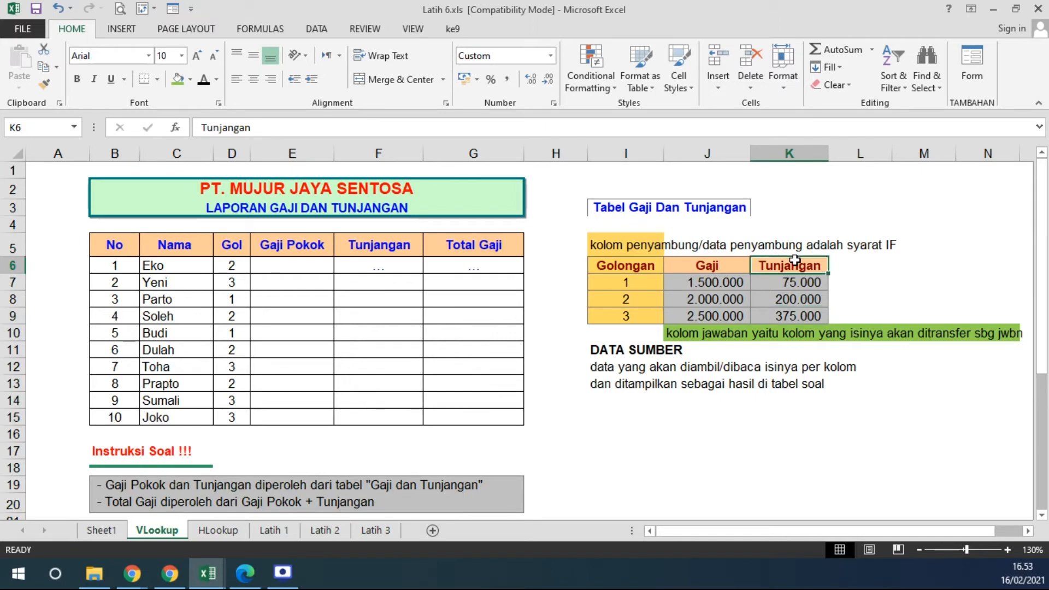
click(708, 266)
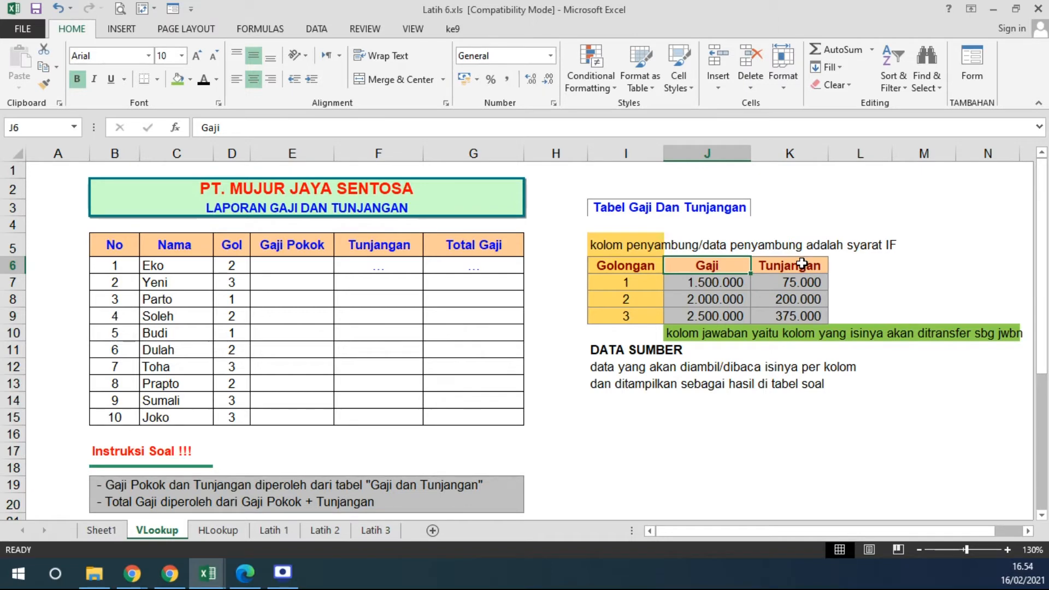
mouse_move(616, 277)
mouse_down()
mouse_move(622, 314)
mouse_move(627, 281)
mouse_up()
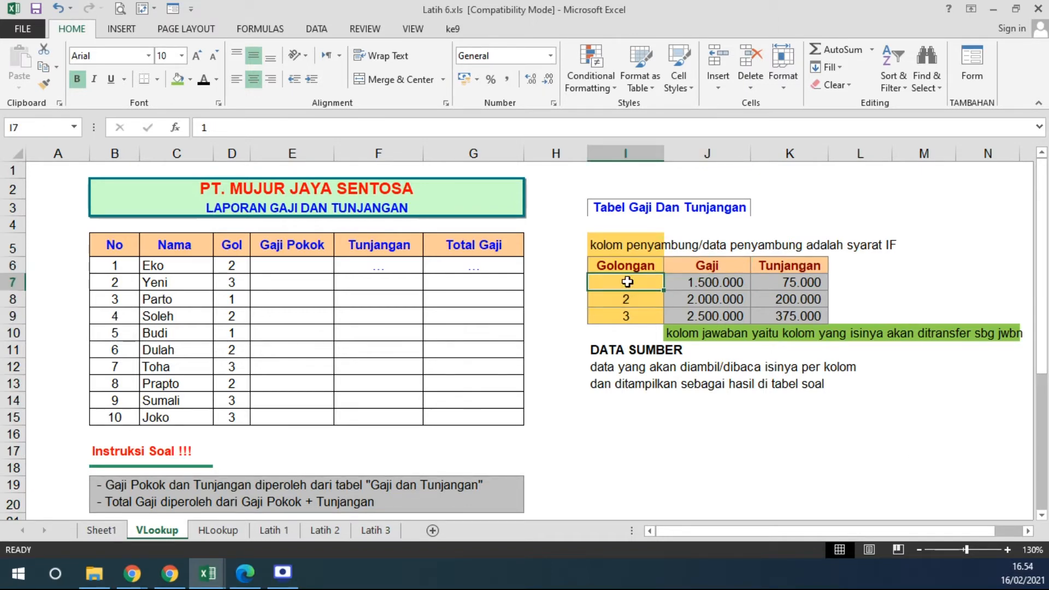
click(690, 280)
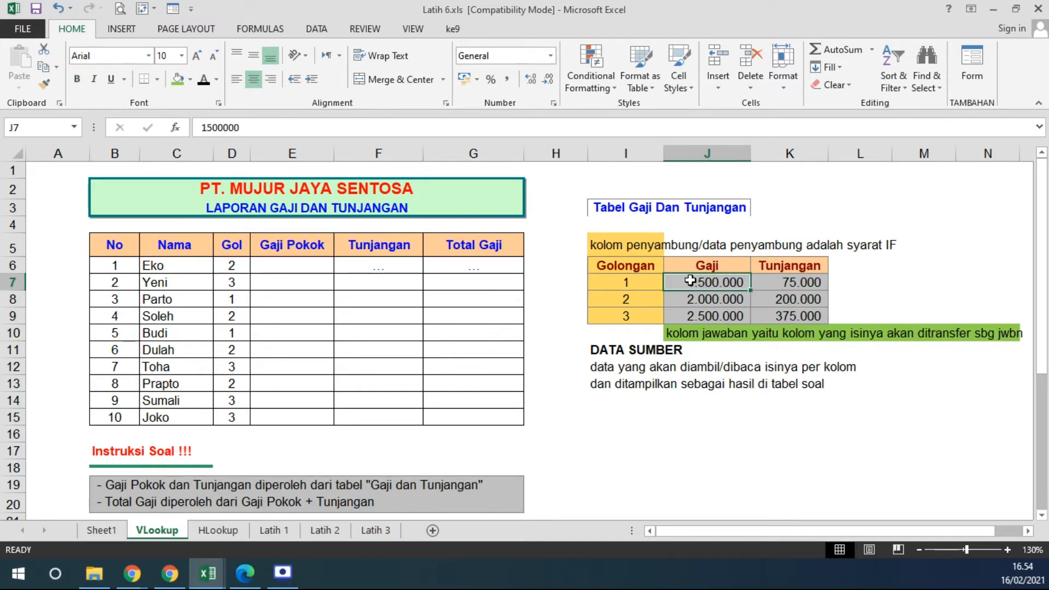
click(620, 282)
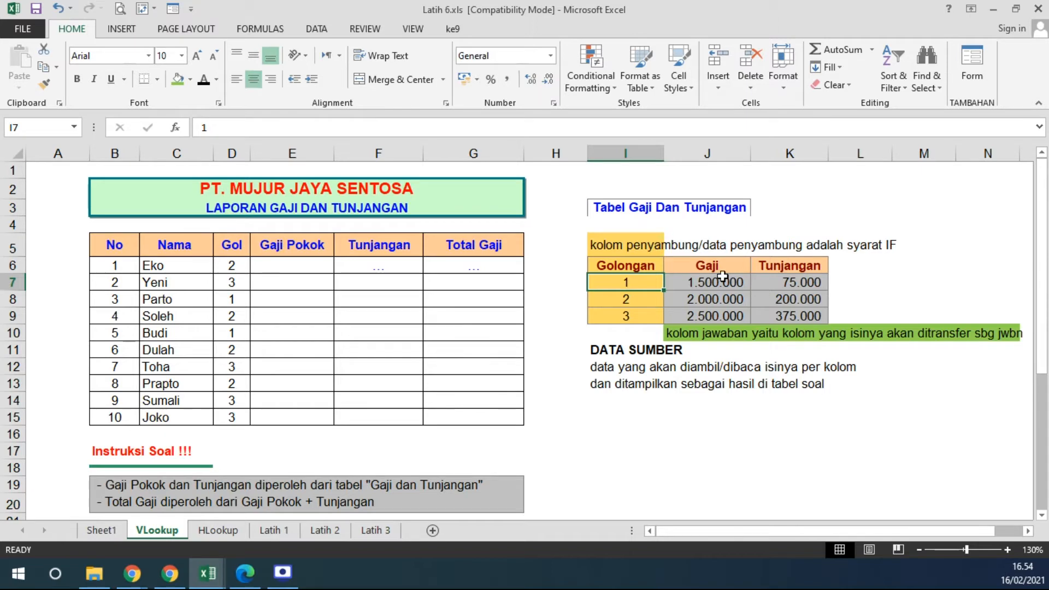
Move the three-line DATA SUMBER note down one row to I12:I14, below the salary and allowance table.
click(772, 281)
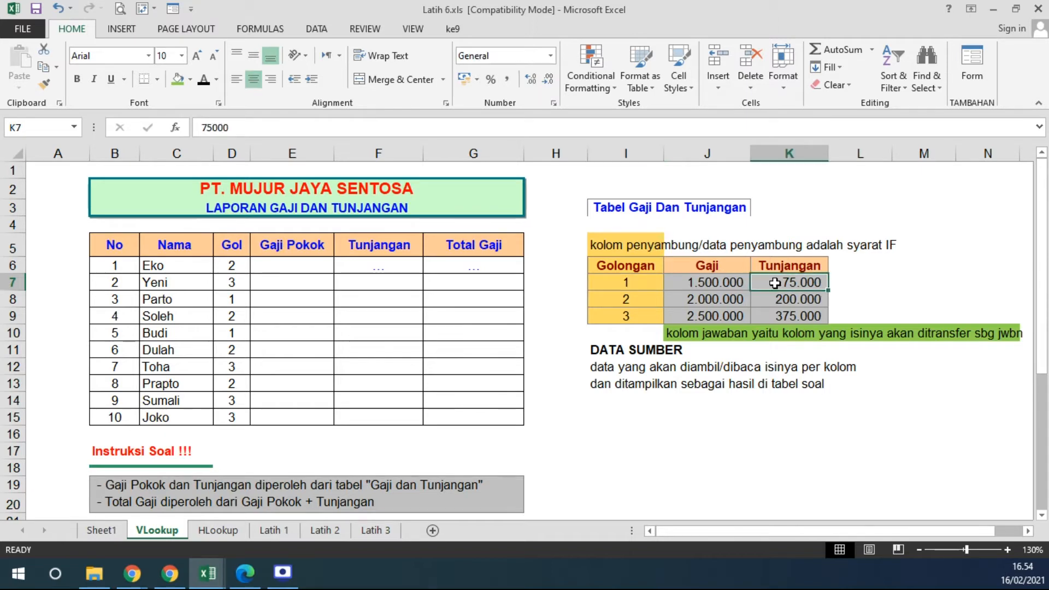
drag(623, 266, 796, 318)
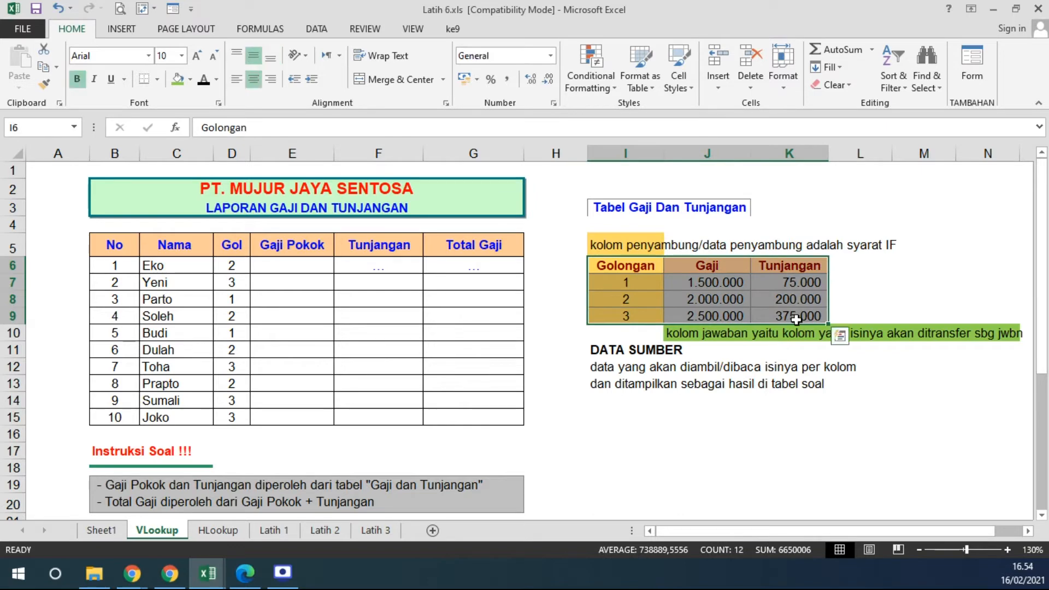
drag(600, 350, 597, 392)
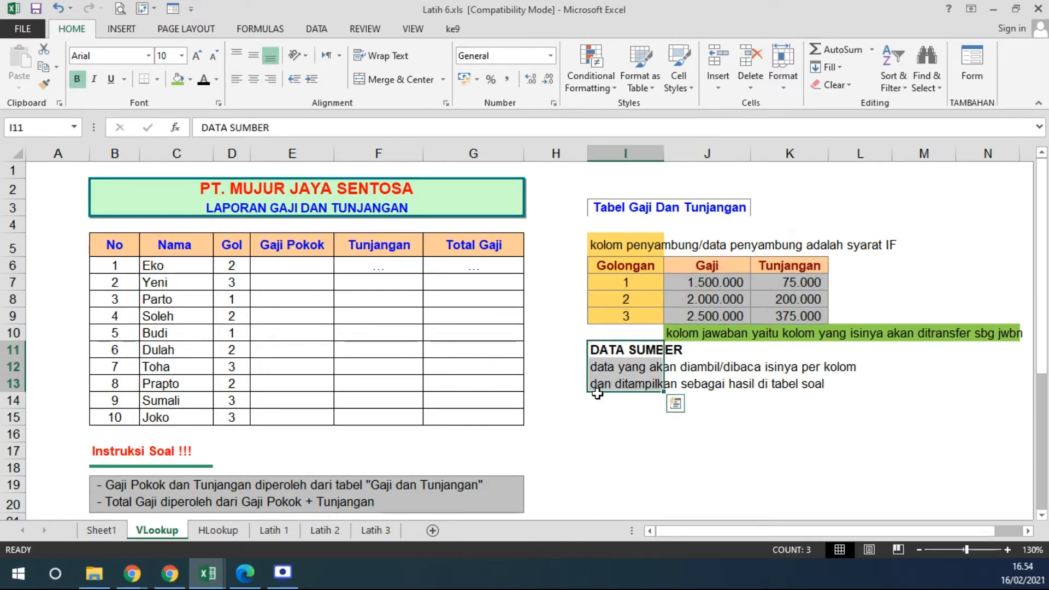
click(597, 392)
drag(598, 350, 602, 407)
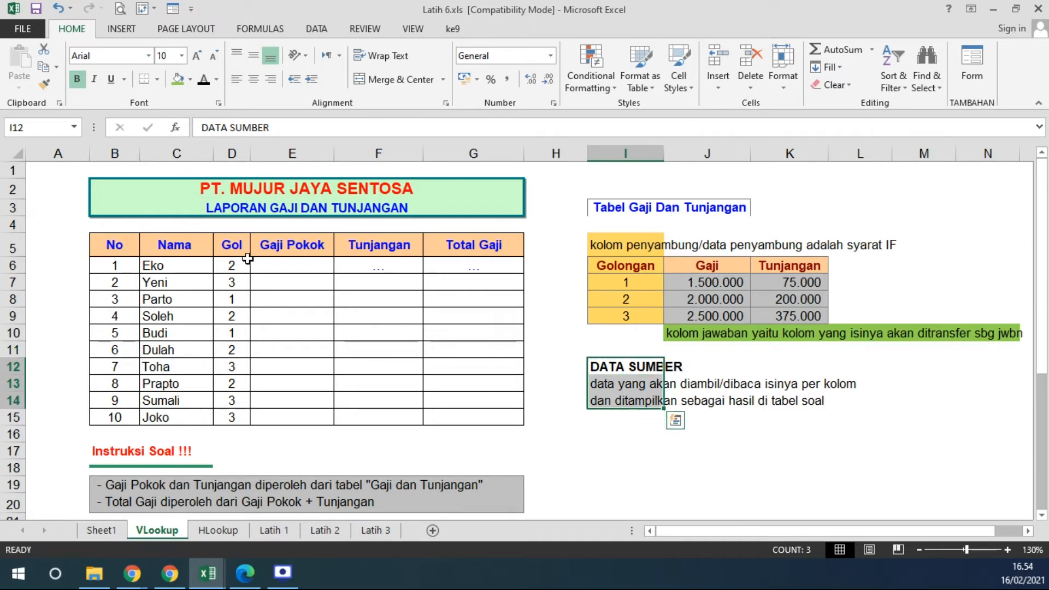
Start a VLOOKUP formula in E6 with D6 as the lookup value and the absolute range $I$6:$K$9 as the table array.
click(295, 267)
text(=)
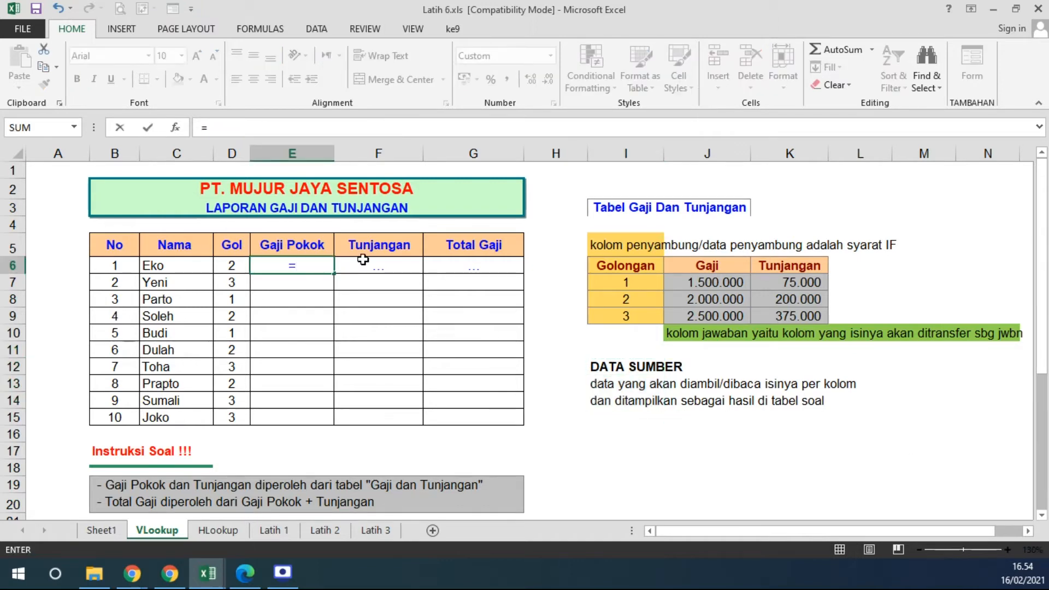
text(VLOO)
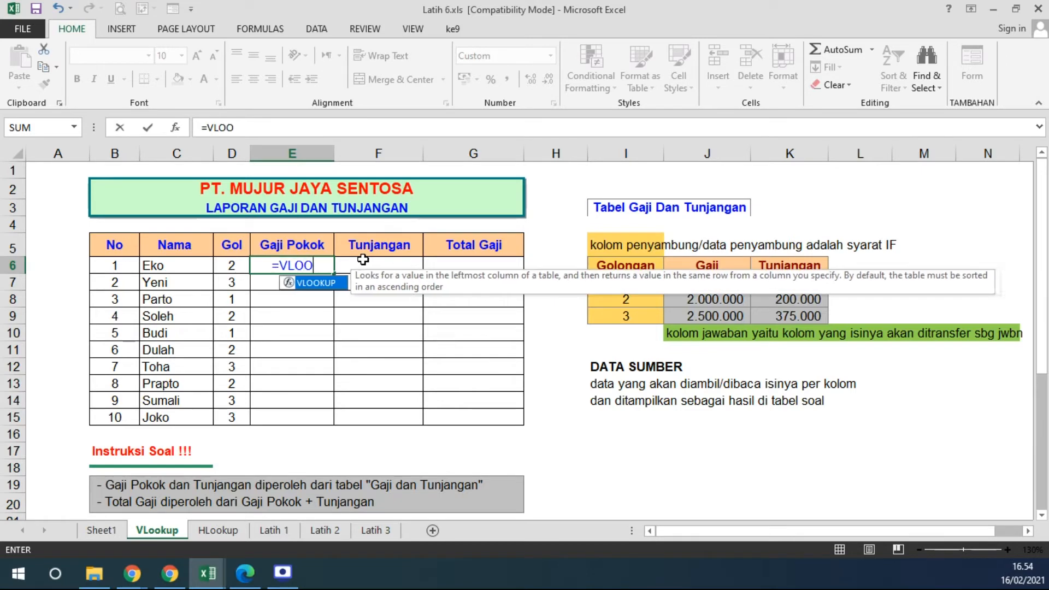
text(KUP()
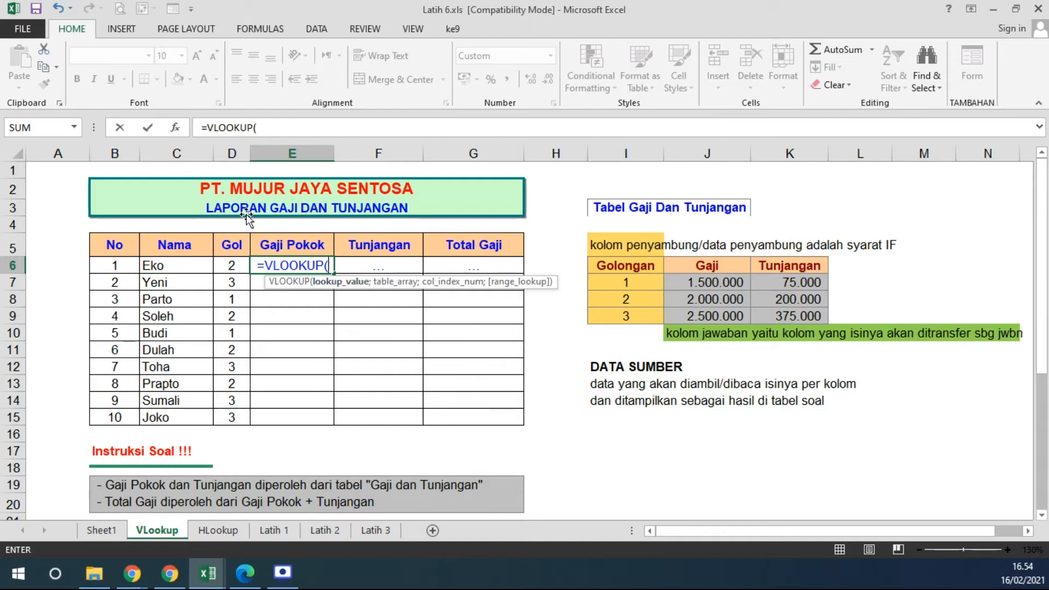
click(232, 264)
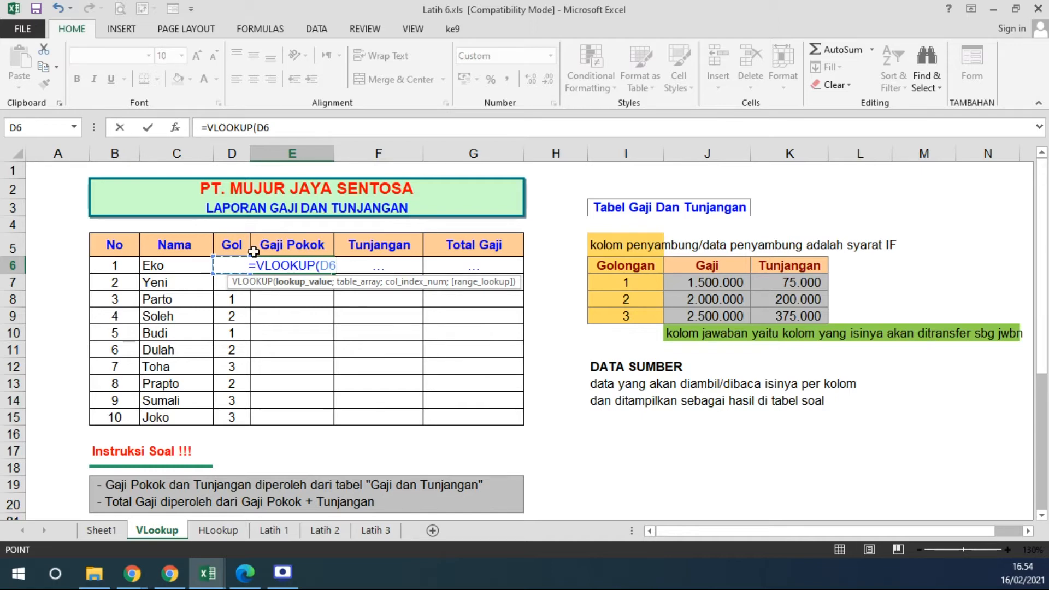
text(;)
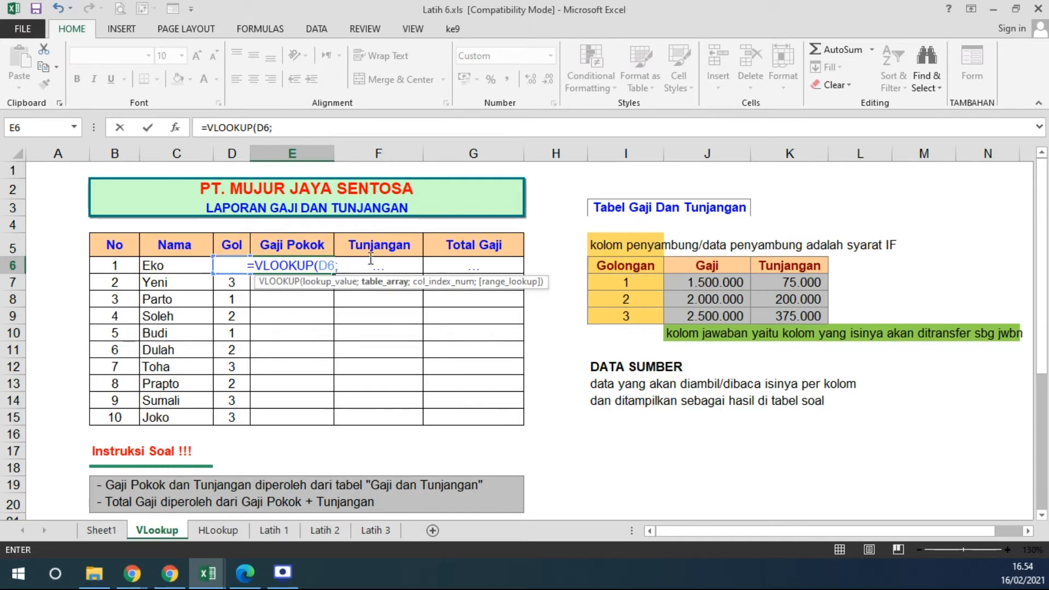
drag(607, 264, 808, 320)
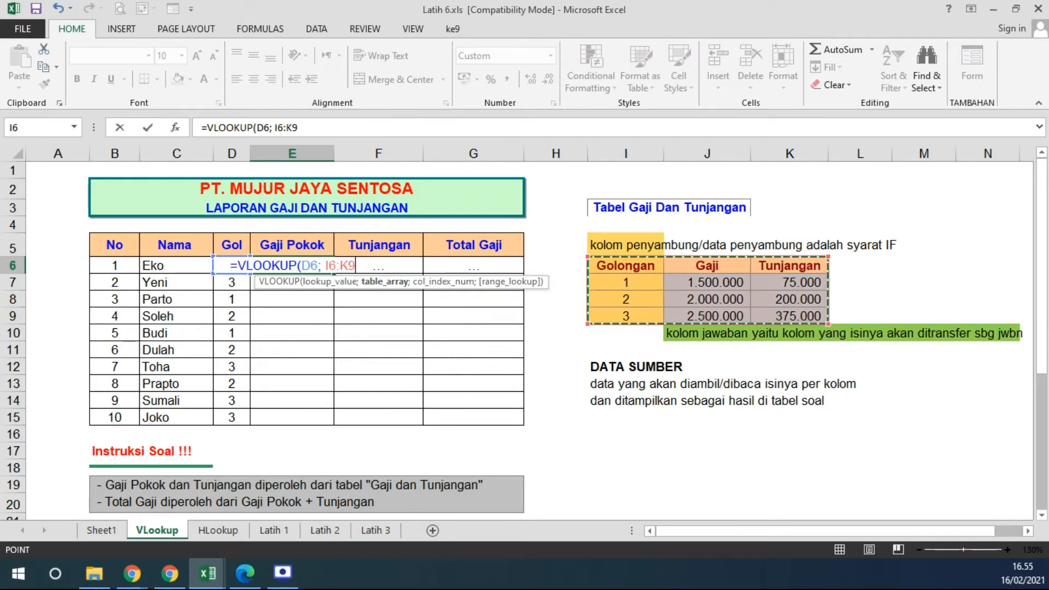
key(F4)
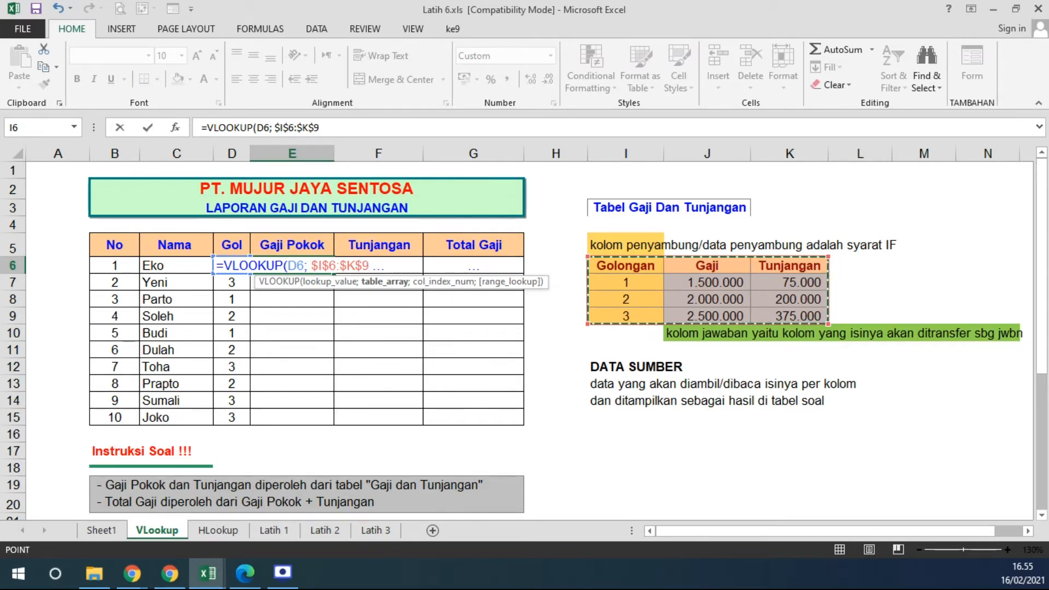
Complete the VLOOKUP formula in E6 with column index 2 and TRUE for an approximate match.
text(;)
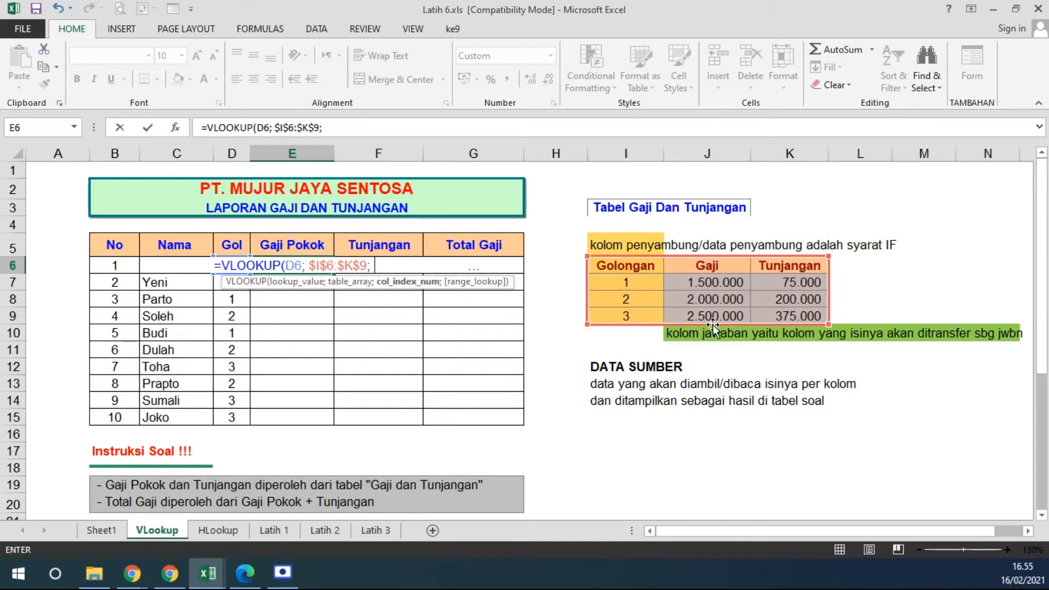
text(2)
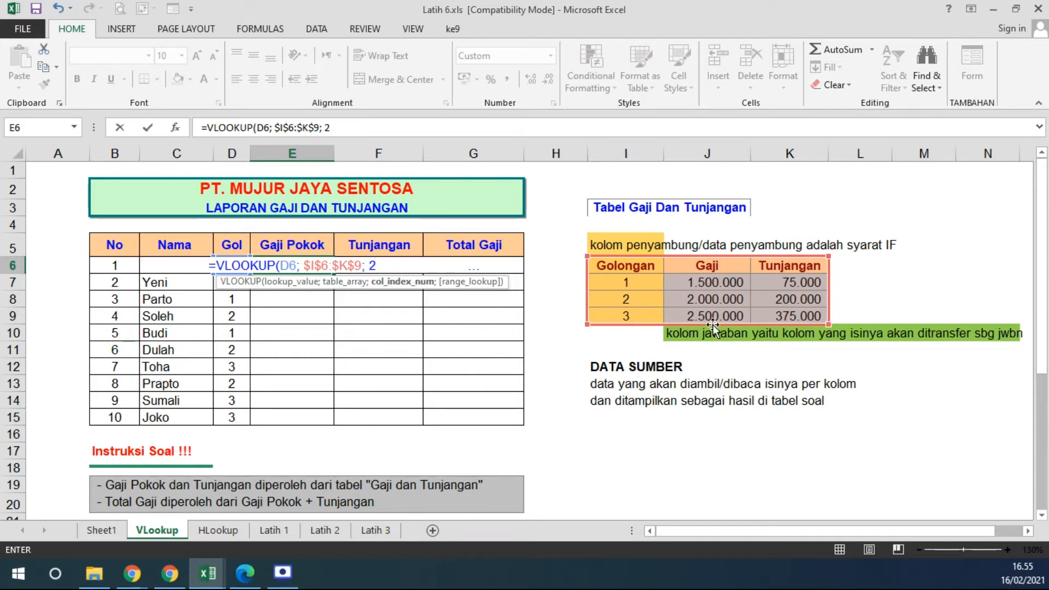
text(;)
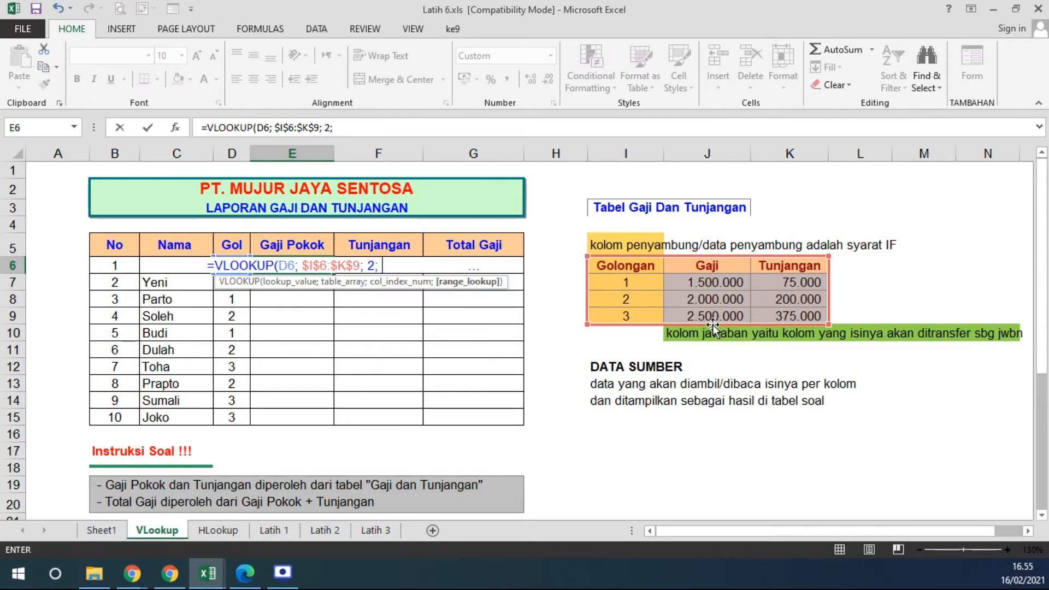
click(456, 284)
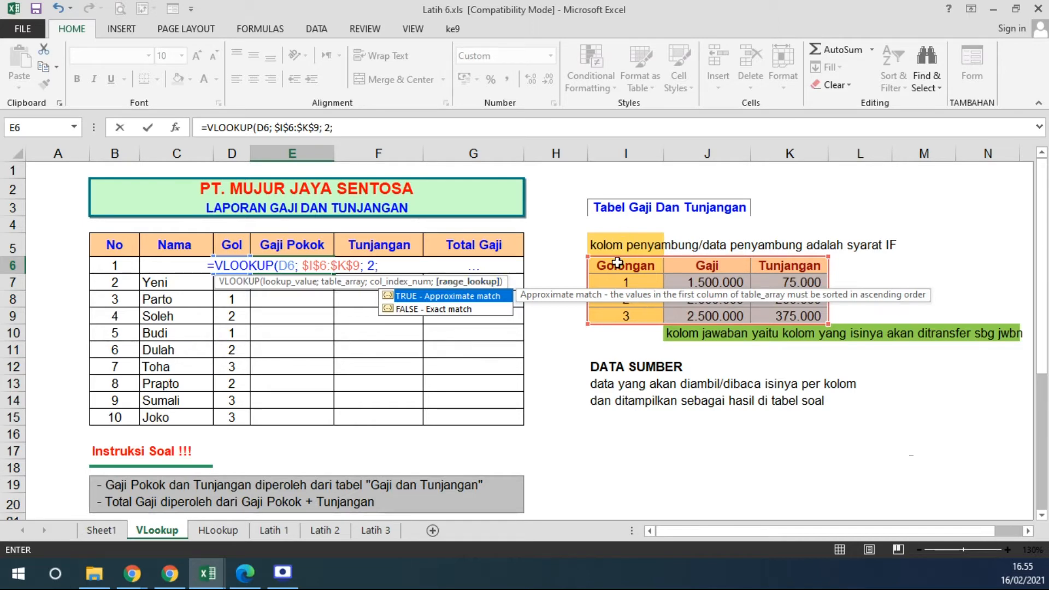
drag(553, 298, 561, 176)
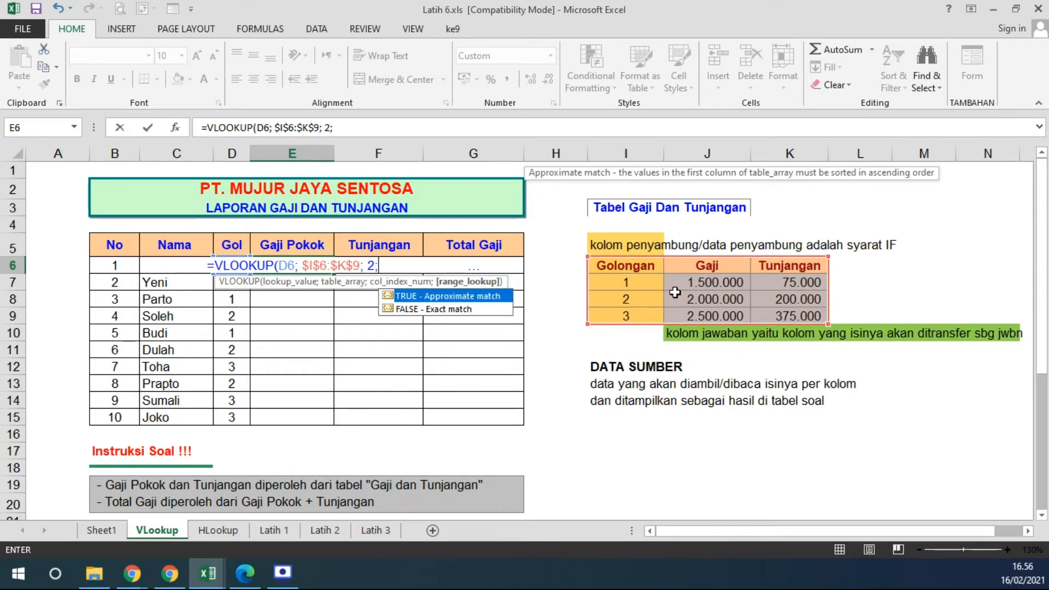
key(Escape)
text(TRUE)
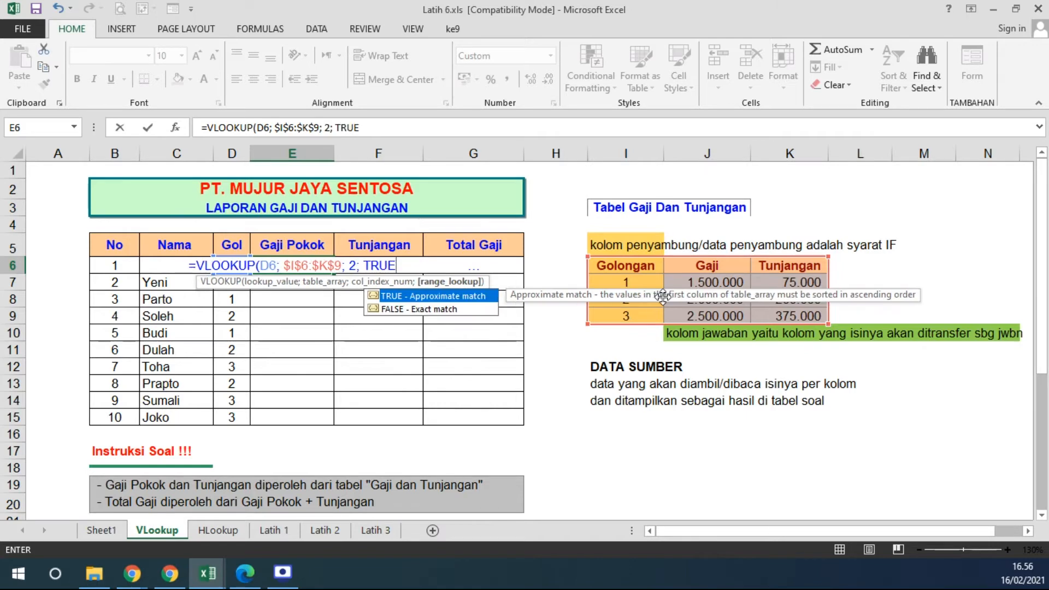
text())
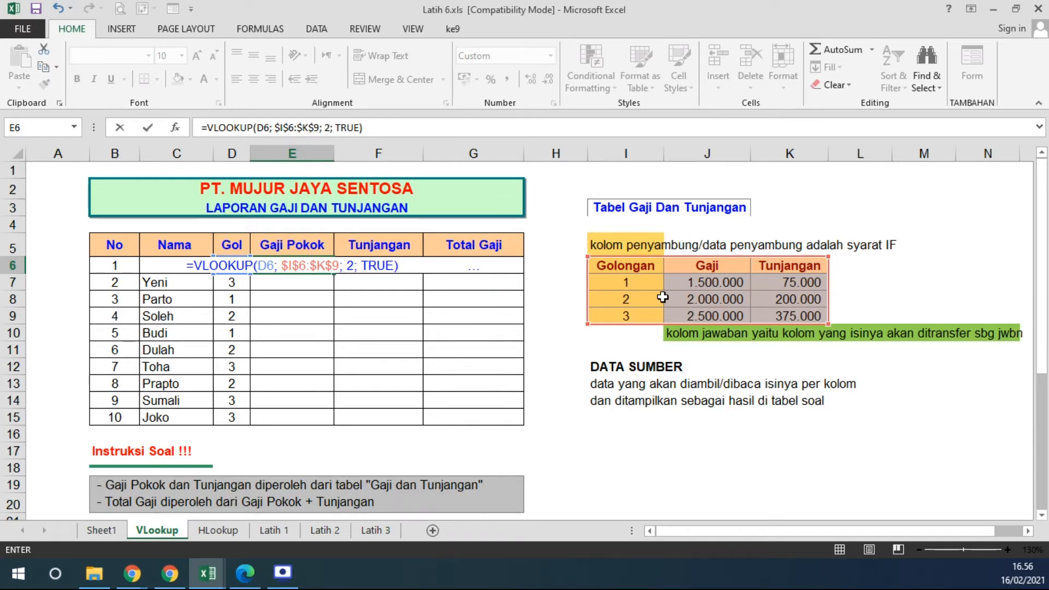
key(Return)
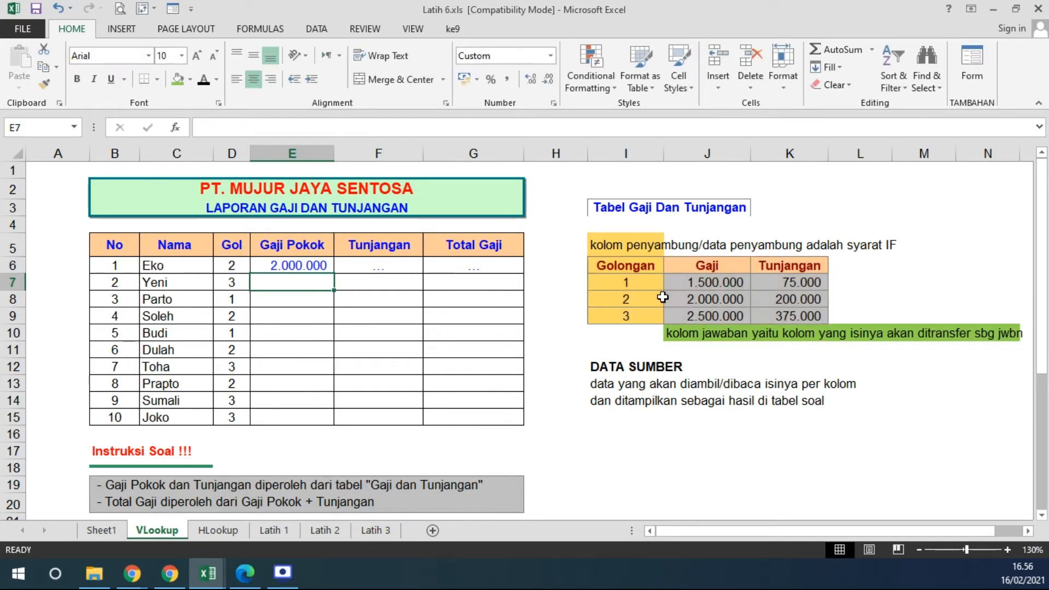
Fill the Gaji Pokok formula down from E6 to E15 and review the formula in E6.
click(327, 267)
double_click(333, 271)
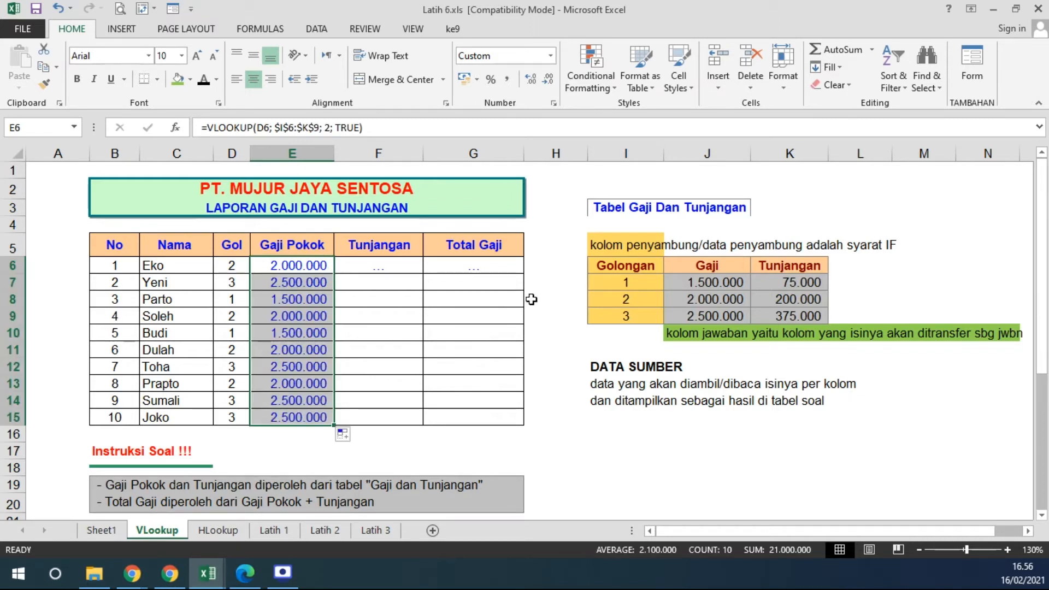
double_click(314, 266)
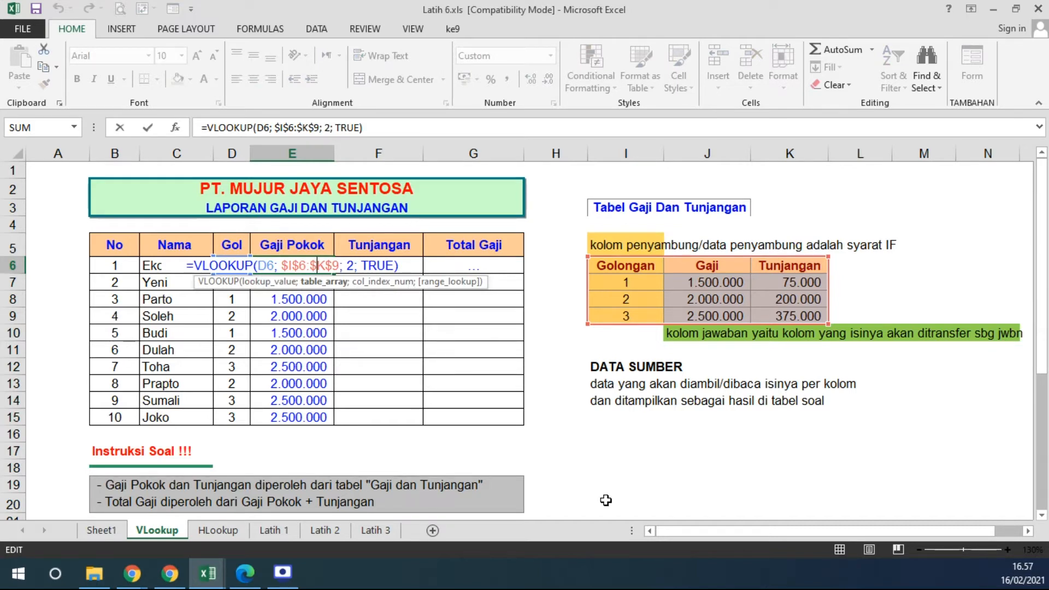
drag(197, 265, 480, 276)
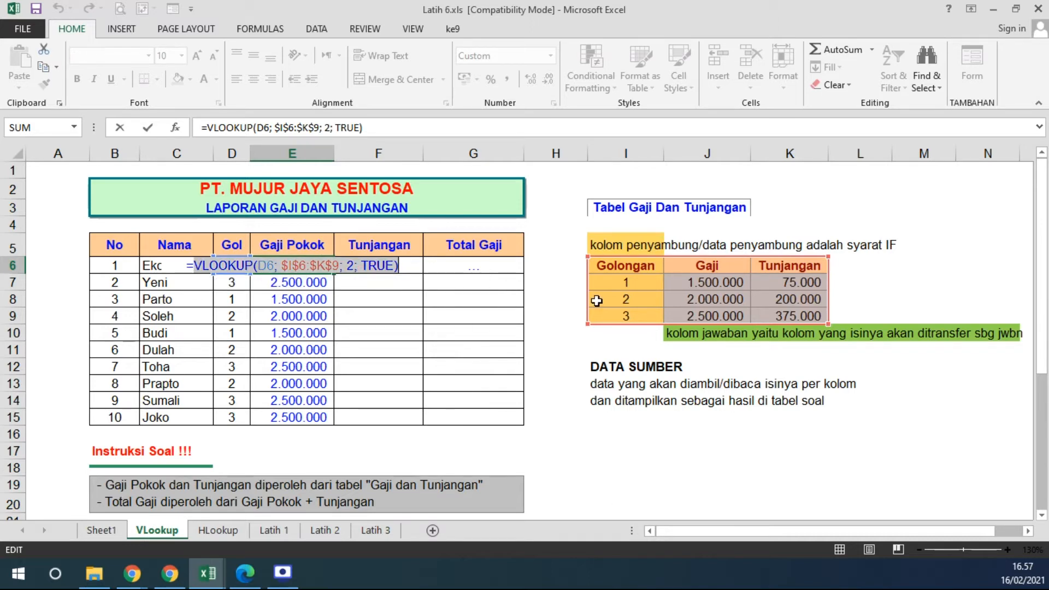
key(ctrl+Return)
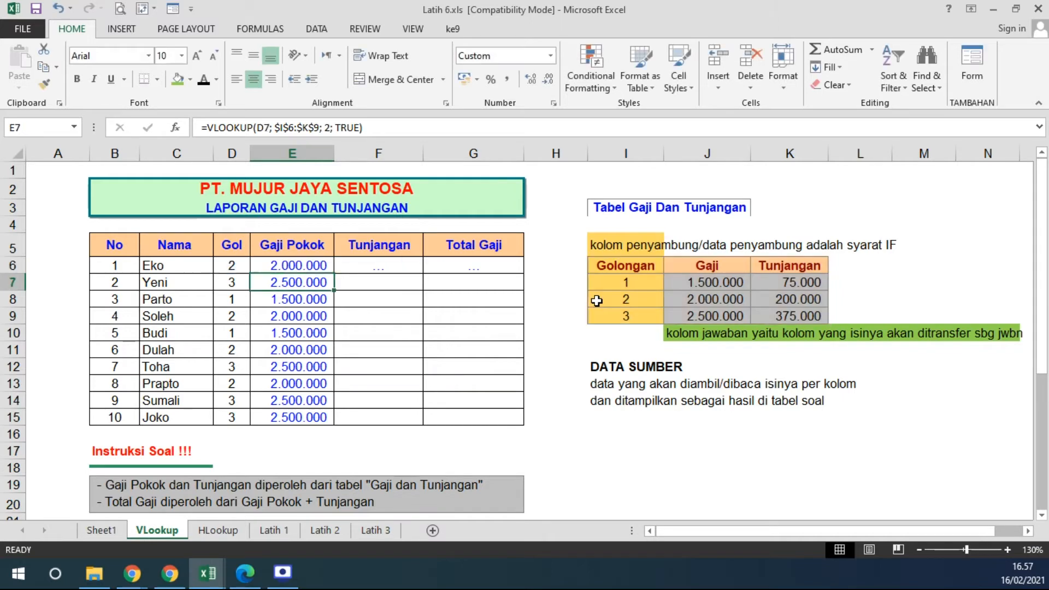
Fill the Gol cell D6 and the Golongan values in I7:I9 with yellow to mark the connecting data.
click(232, 267)
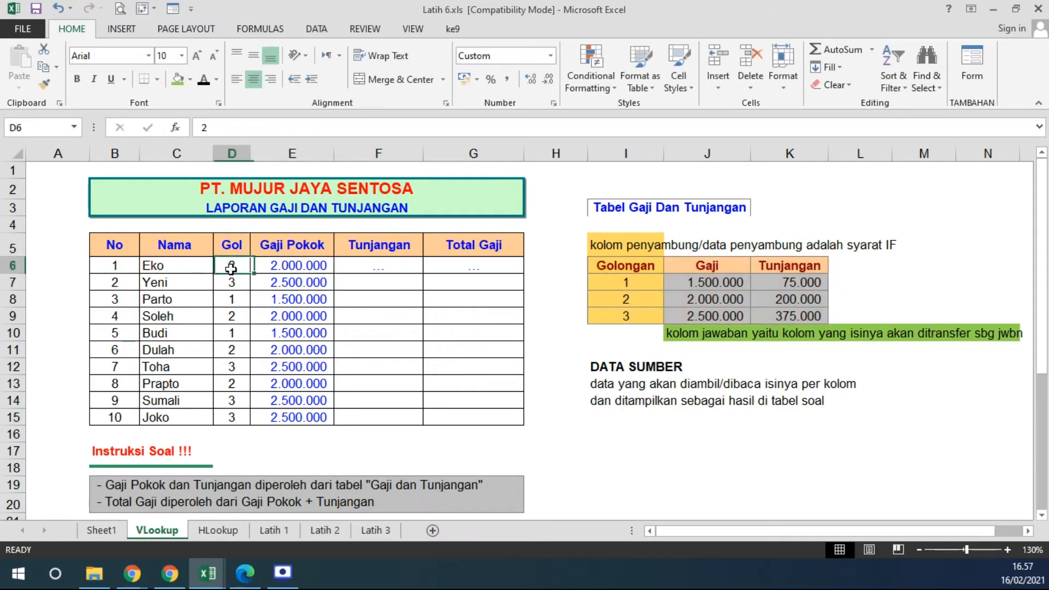
click(189, 80)
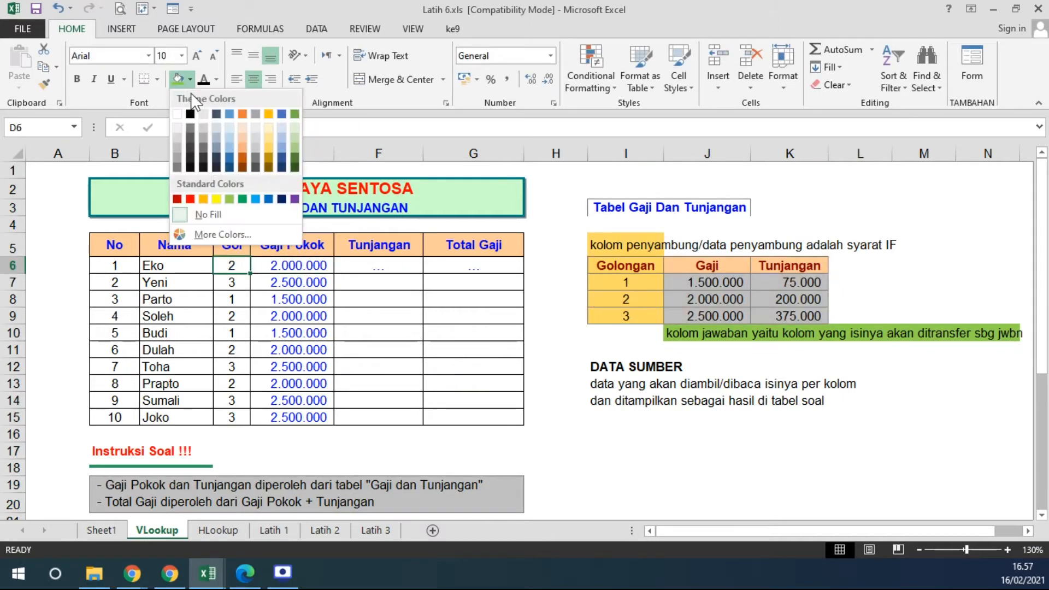
click(216, 199)
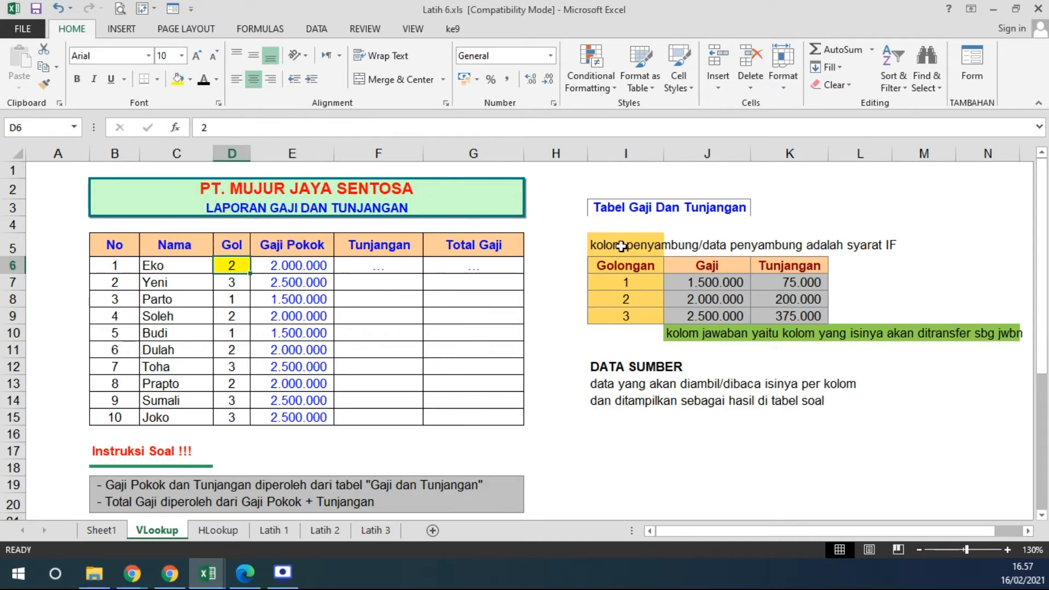
drag(628, 281, 628, 317)
click(174, 80)
click(627, 280)
drag(627, 280, 628, 312)
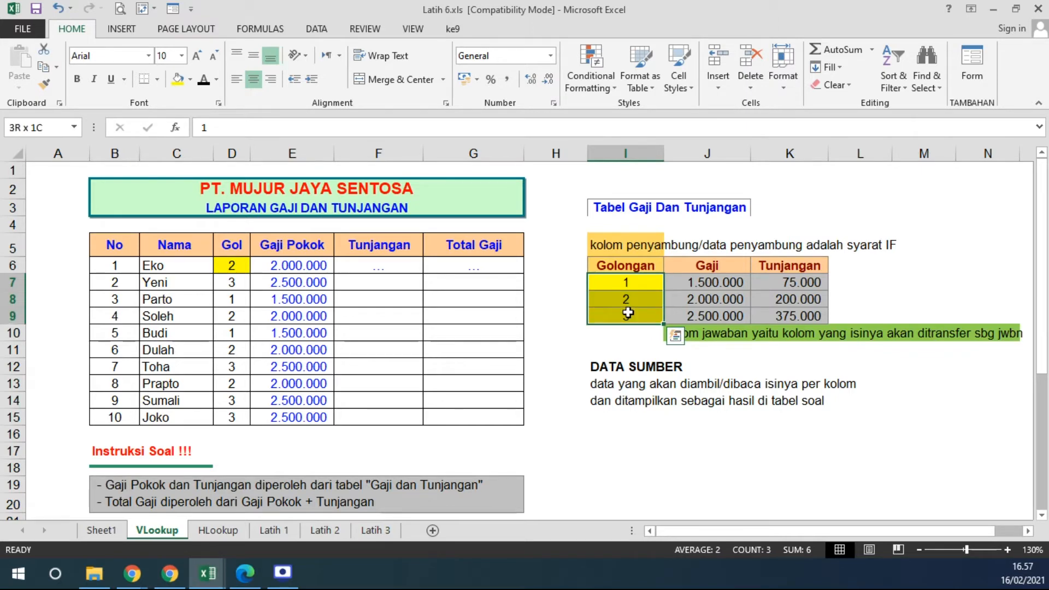
Trace how the Gol value in D6 matches the Golongan column and how column index 2 in E6 returns the Gaji amount.
click(233, 265)
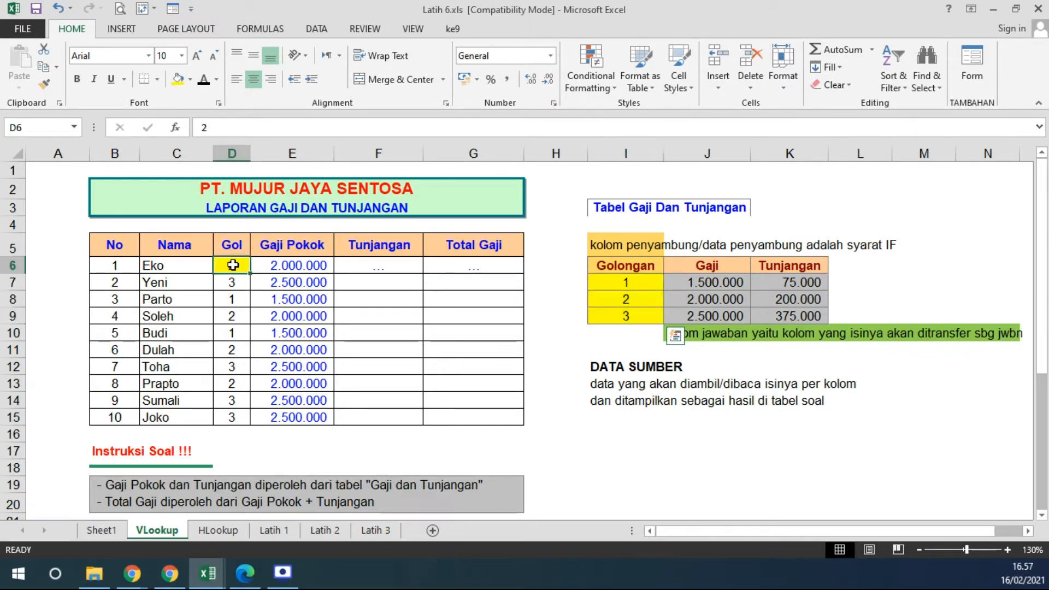
click(625, 299)
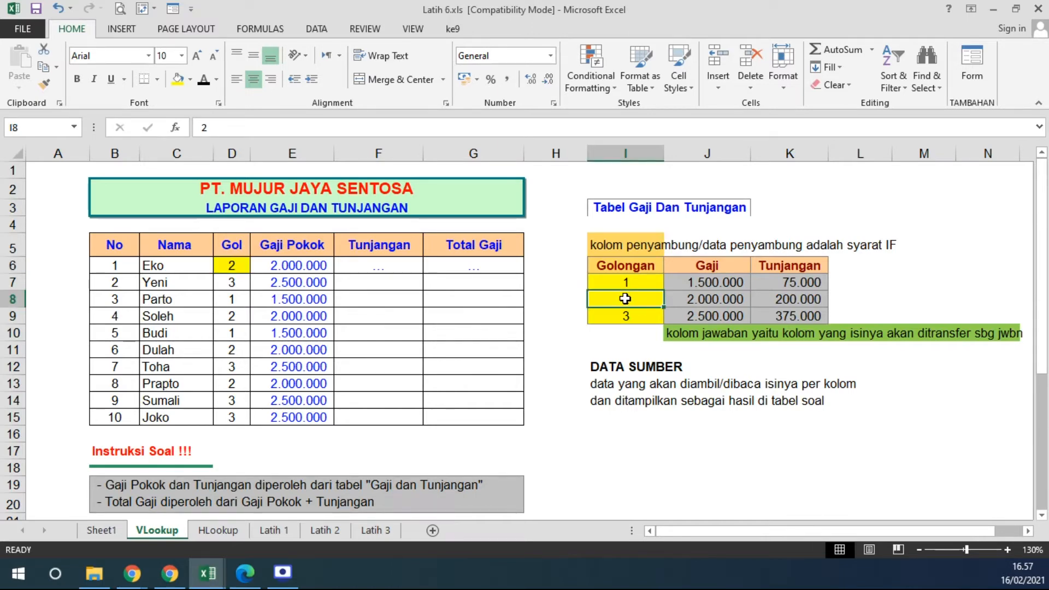
click(688, 299)
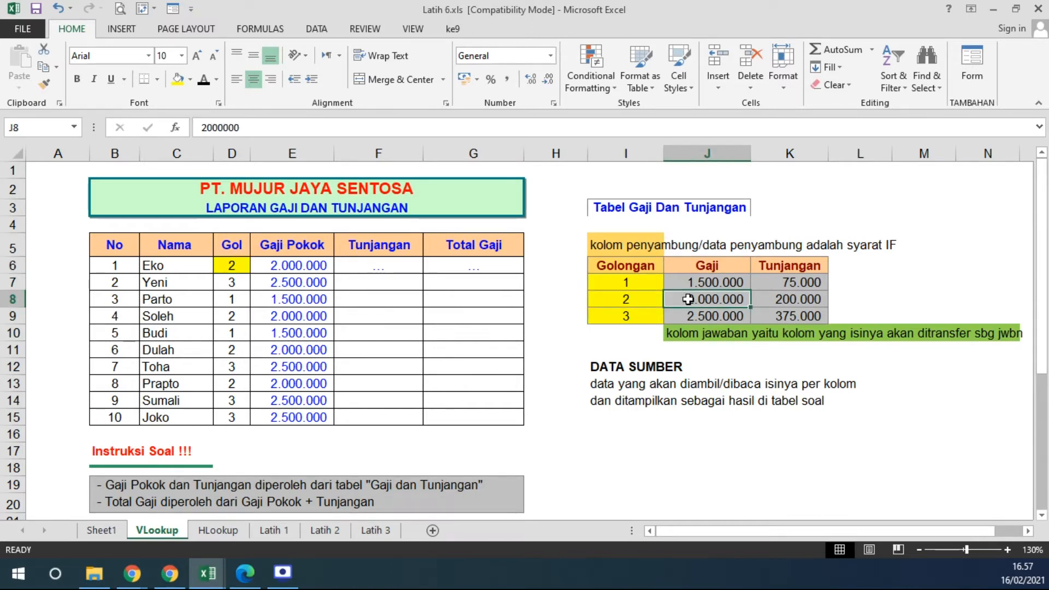
double_click(319, 262)
drag(347, 265, 356, 265)
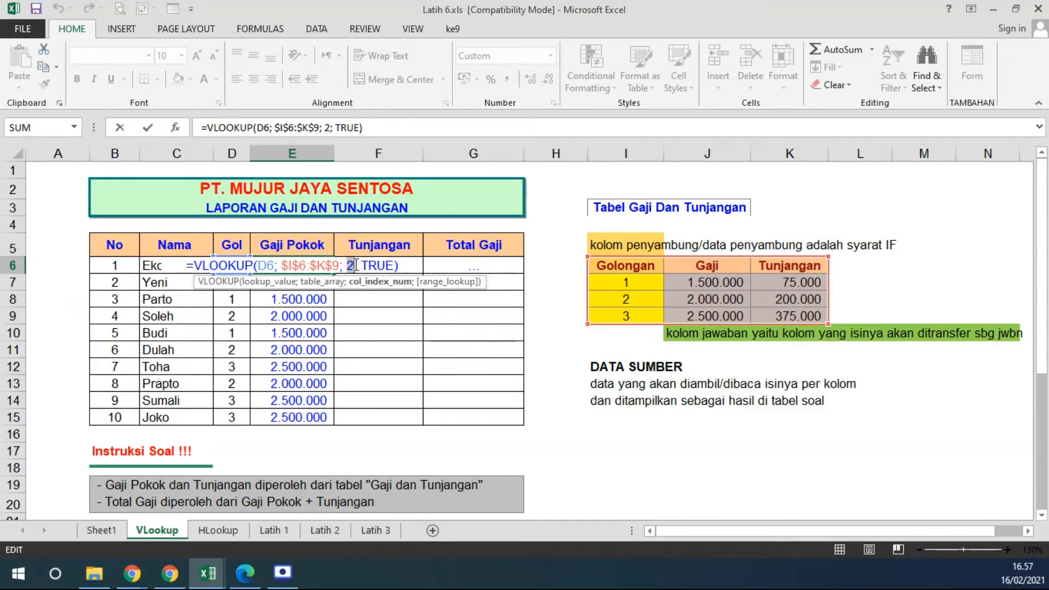
key(Return)
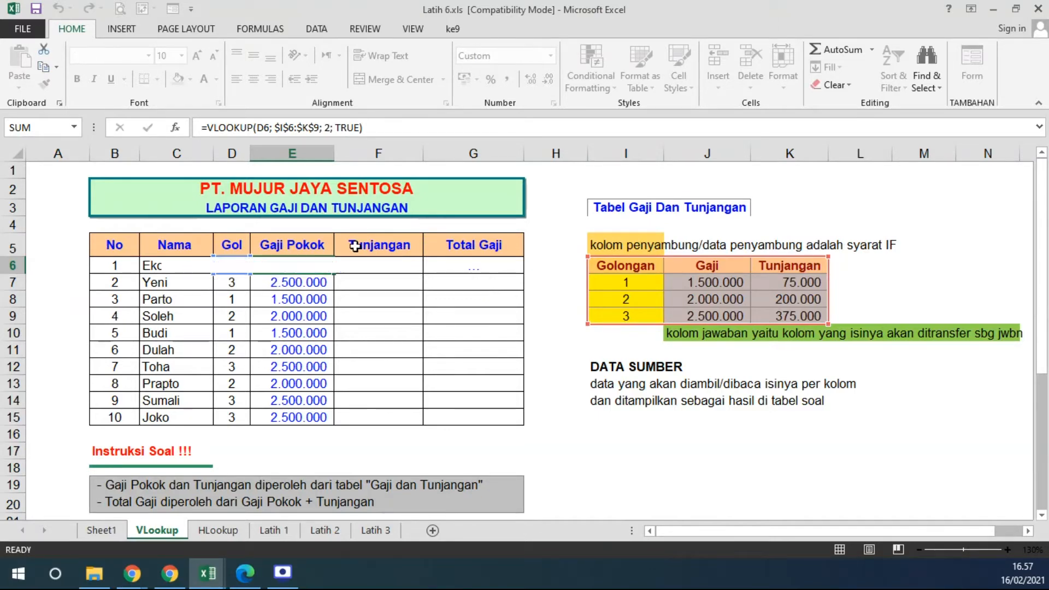
click(241, 266)
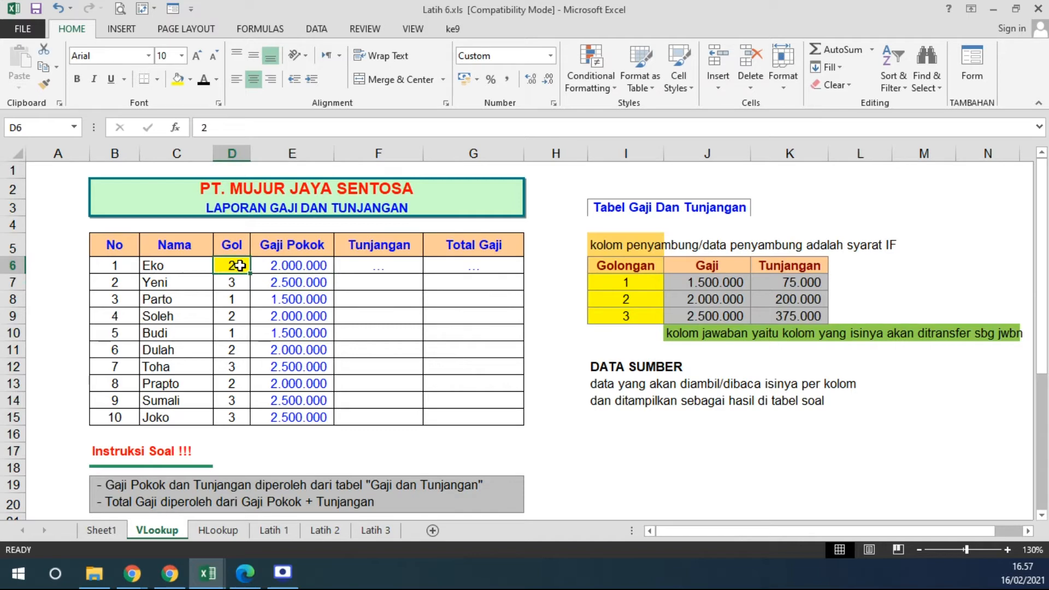
drag(623, 266, 819, 321)
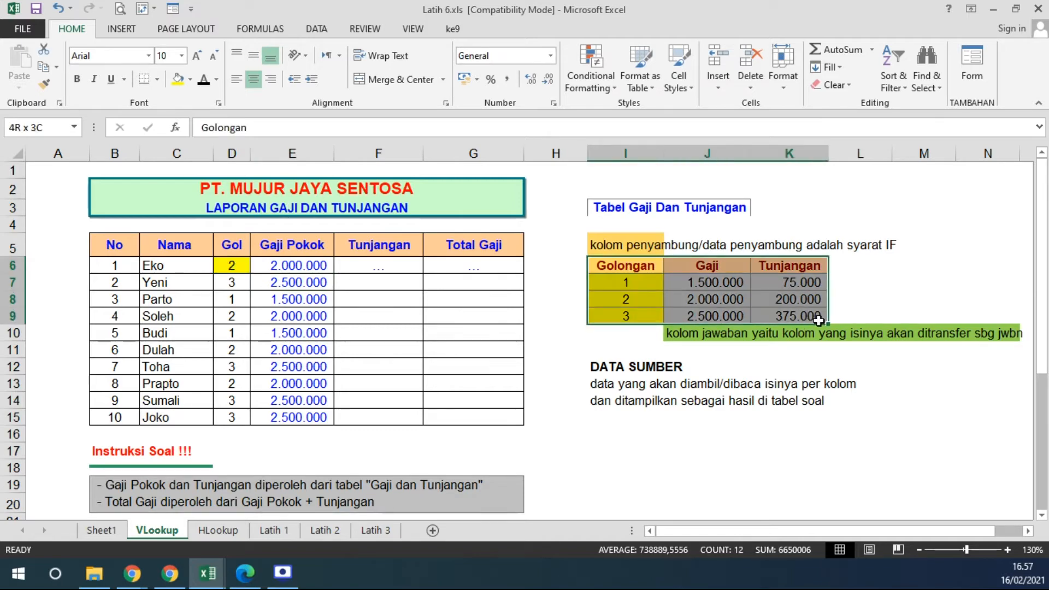
click(640, 301)
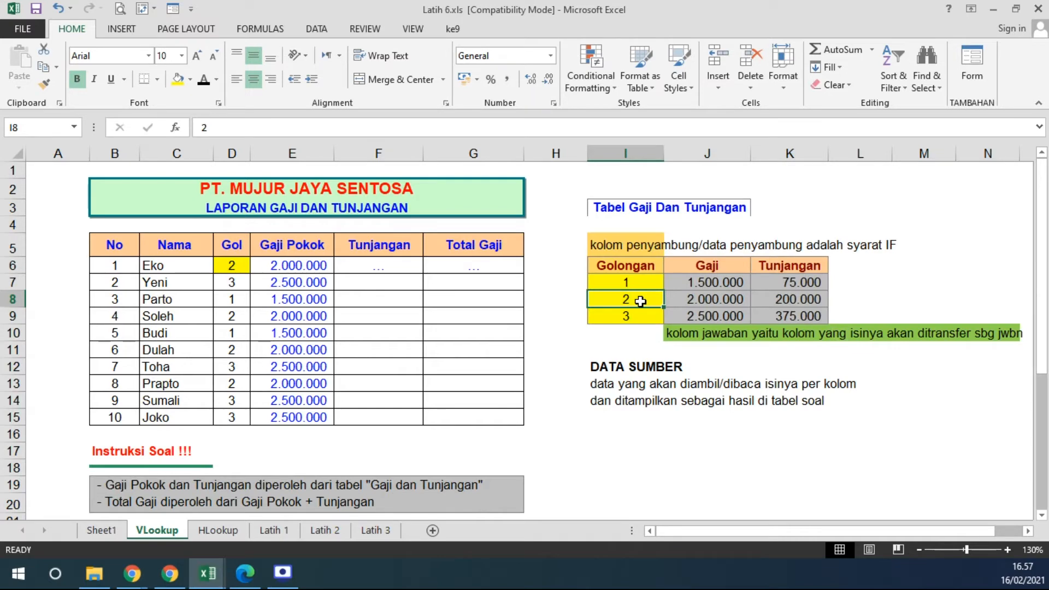
Trace the lookup table's Golongan, Gaji and Tunjangan columns and the Gaji amount beside Golongan 2.
click(705, 299)
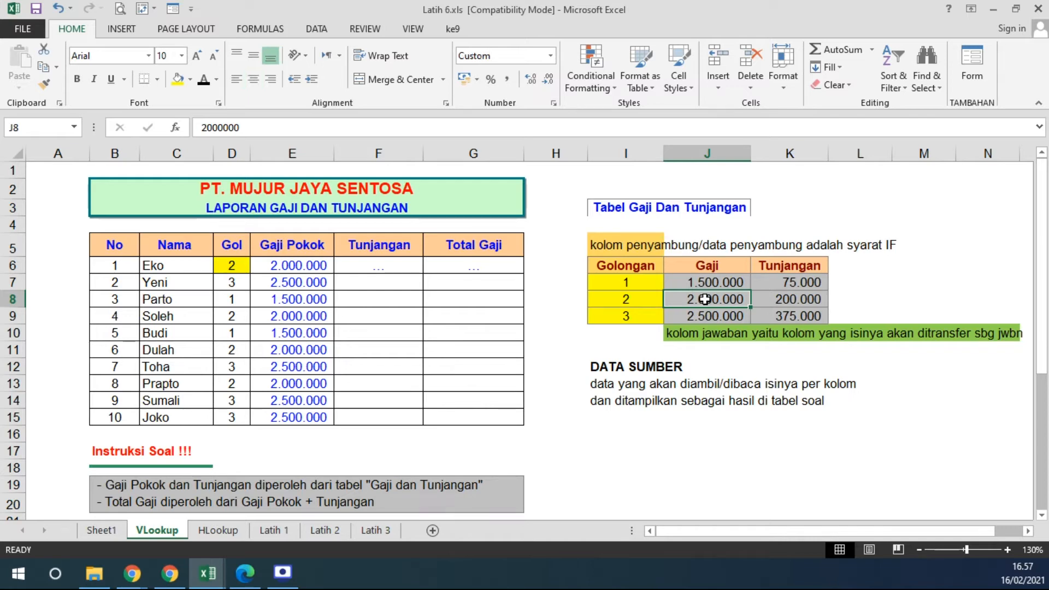
click(625, 154)
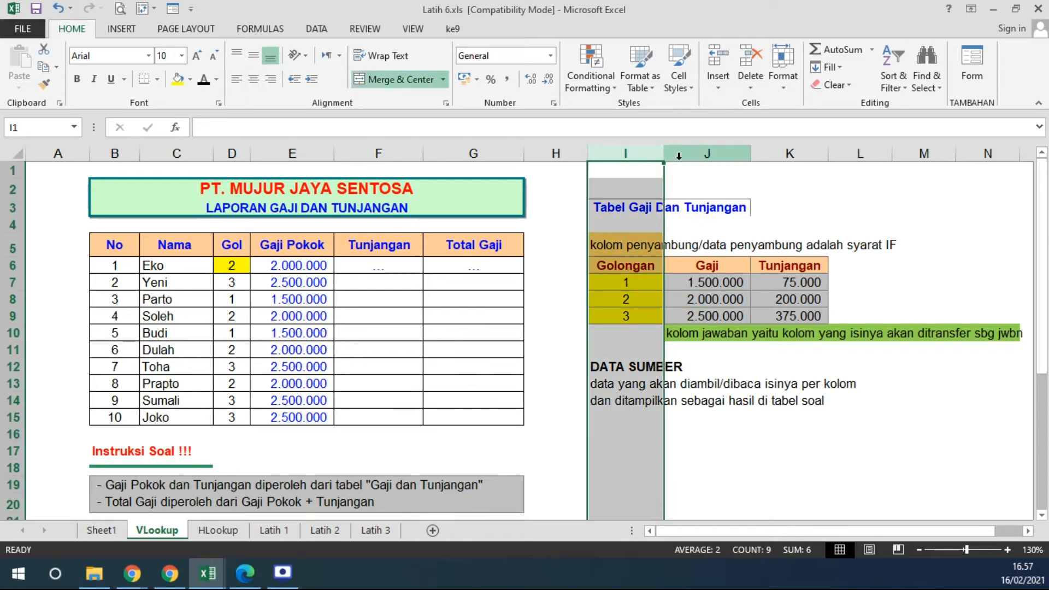
click(706, 154)
click(790, 154)
drag(706, 265, 710, 316)
click(611, 299)
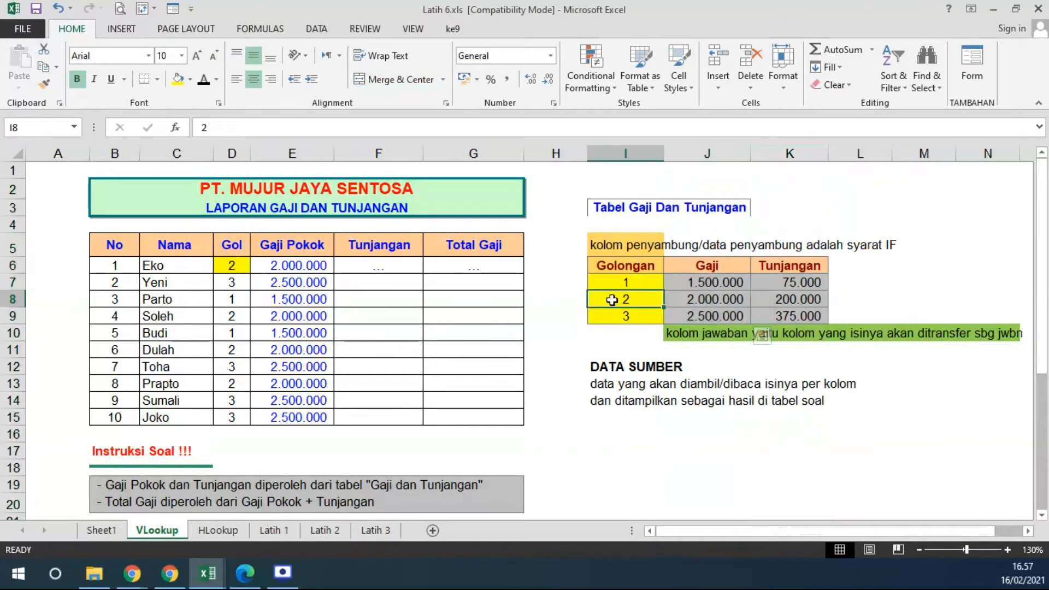
Fill the Gaji amount in J8 and the Gaji Pokok result in E6 with yellow.
click(683, 299)
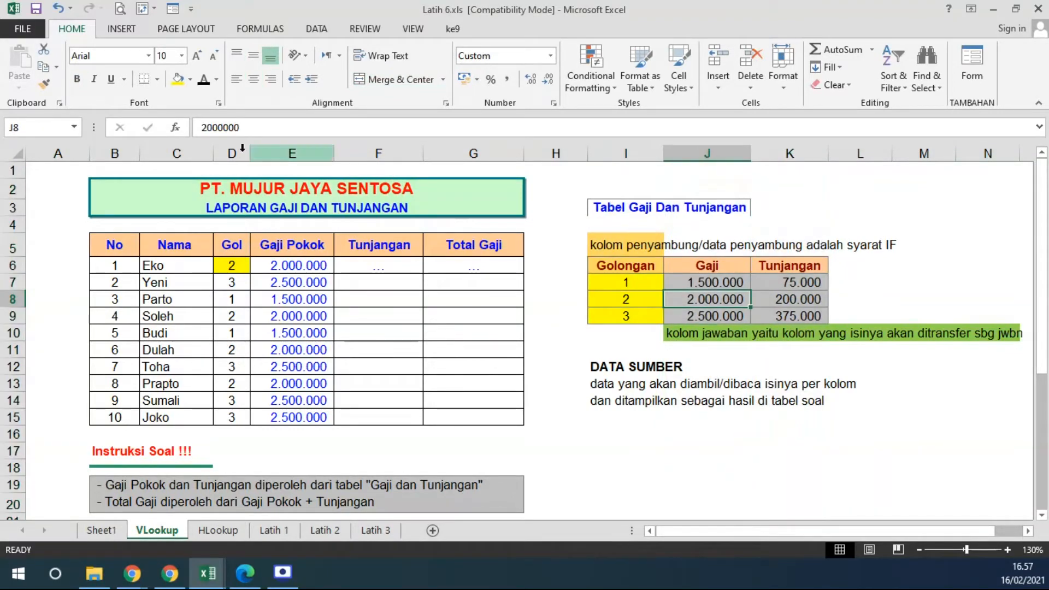
click(179, 79)
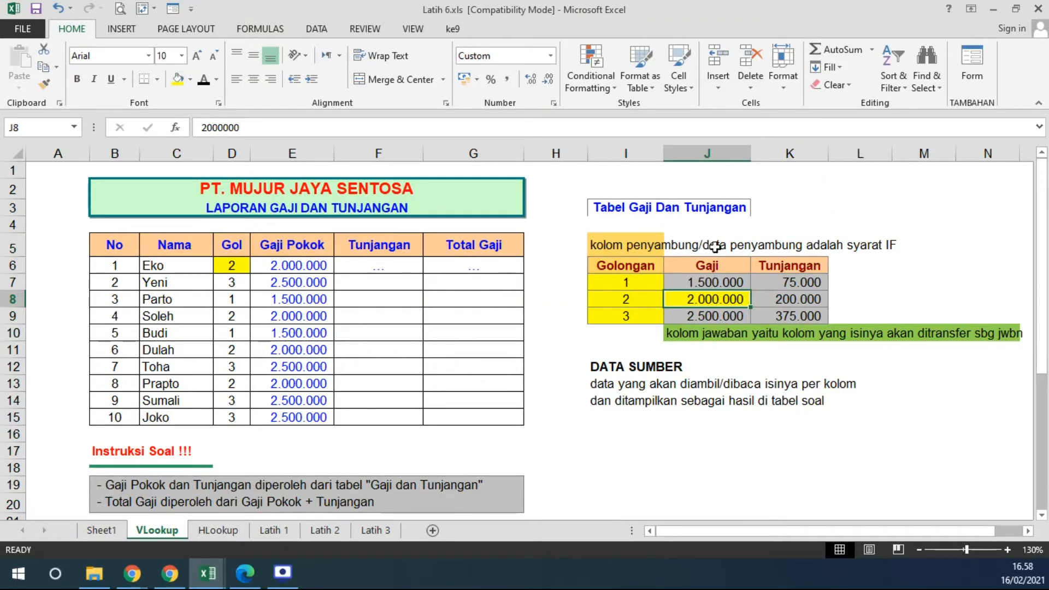
click(291, 266)
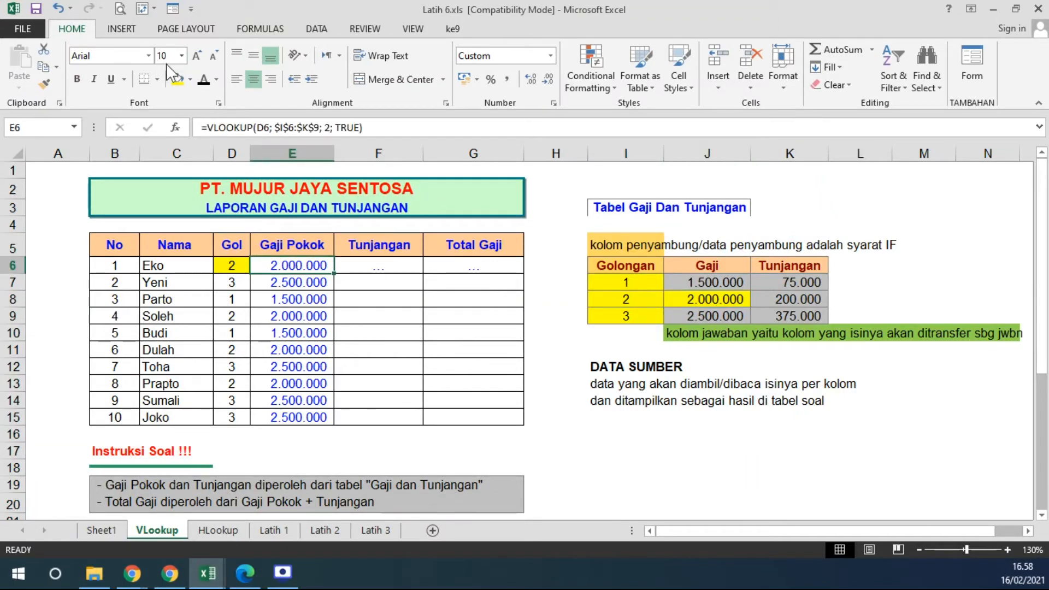
click(179, 80)
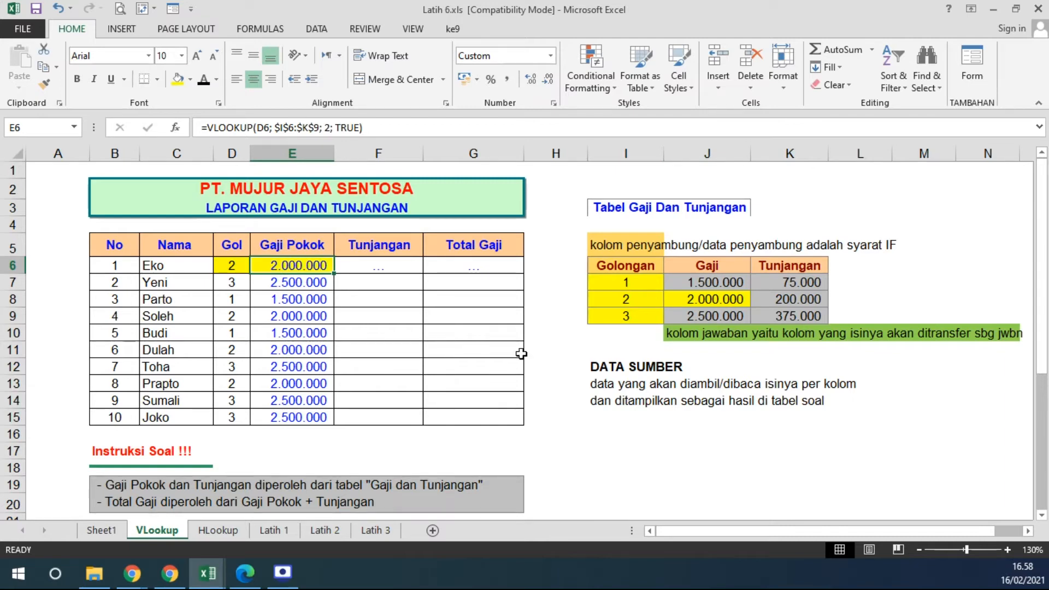
Change the last VLOOKUP argument in E6 to FALSE and fill the formula down to E15.
double_click(277, 265)
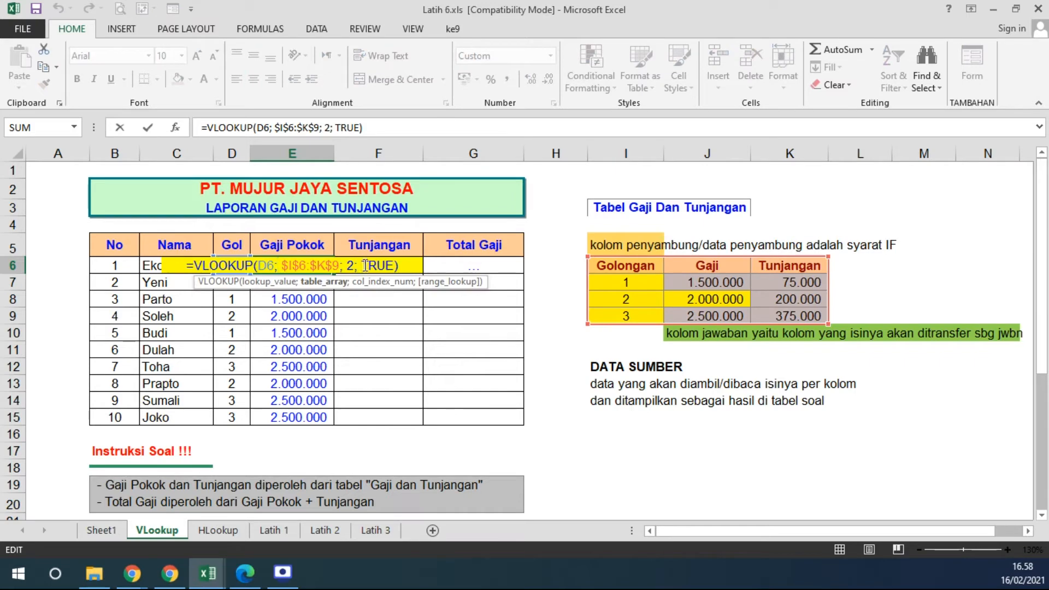
drag(365, 265, 392, 266)
text(FALSE)
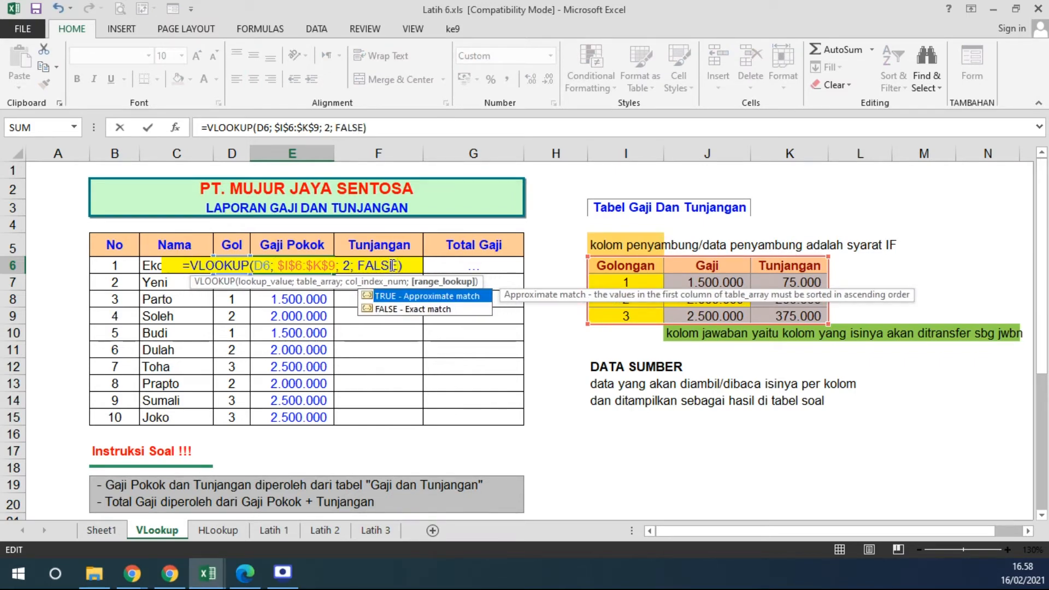
key(Return)
click(314, 268)
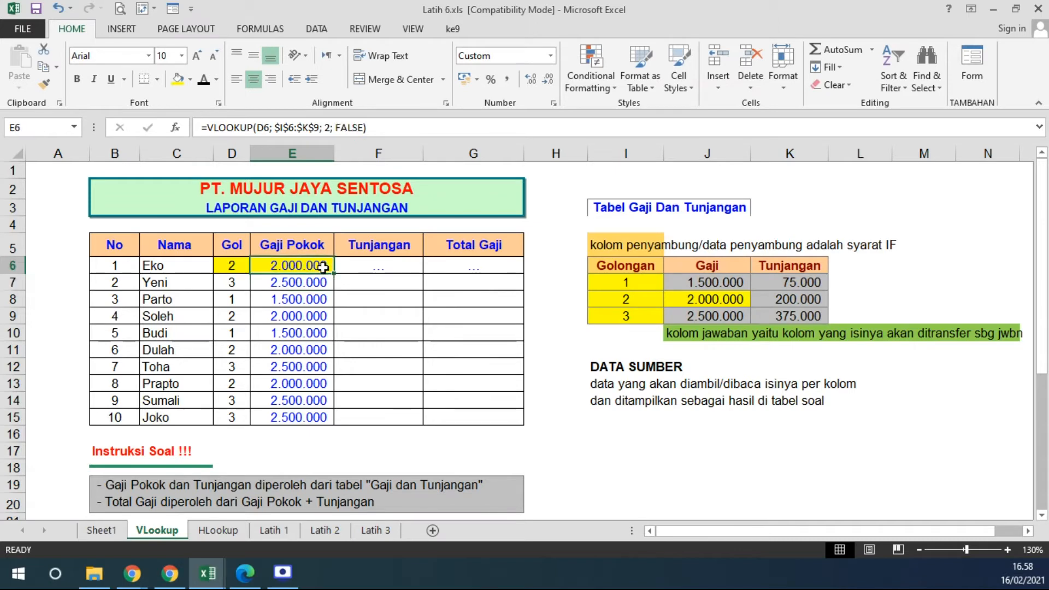
double_click(333, 273)
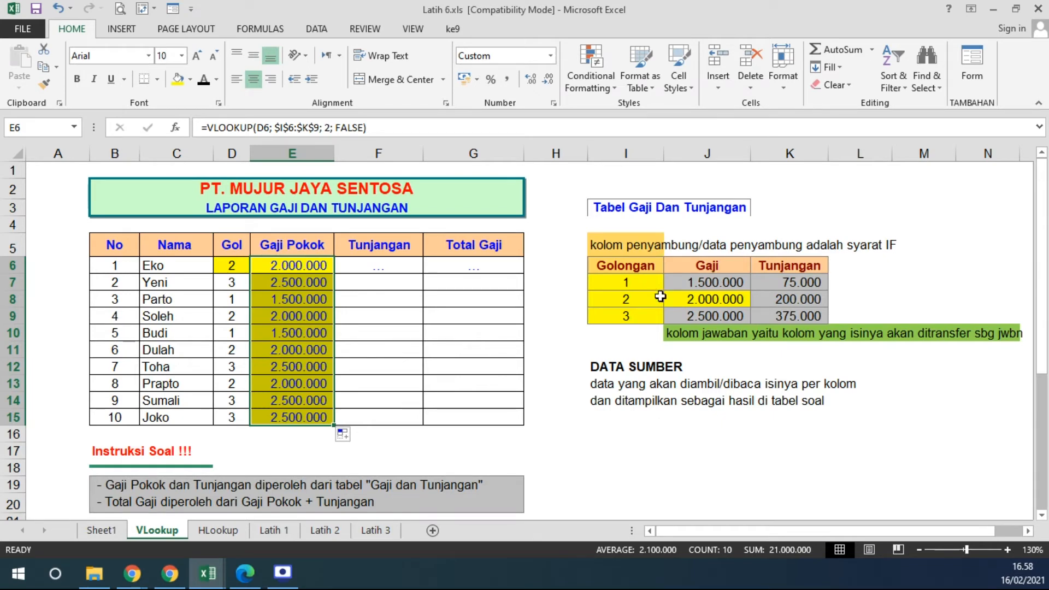
Put the Golongan values out of order by entering 3 in I8 and 2 in I9.
click(636, 298)
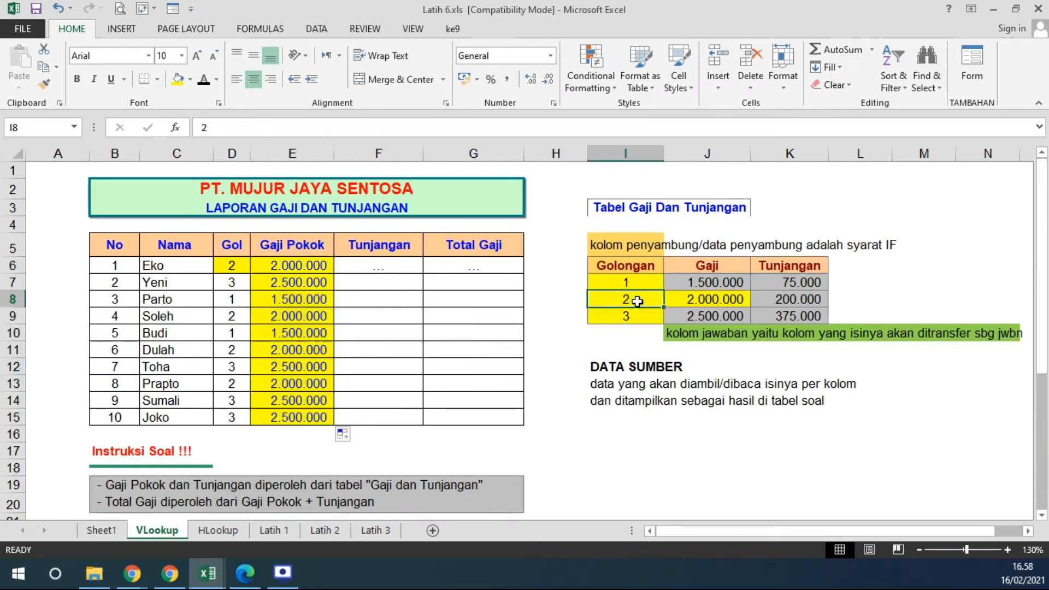
text(3)
click(632, 315)
text(2)
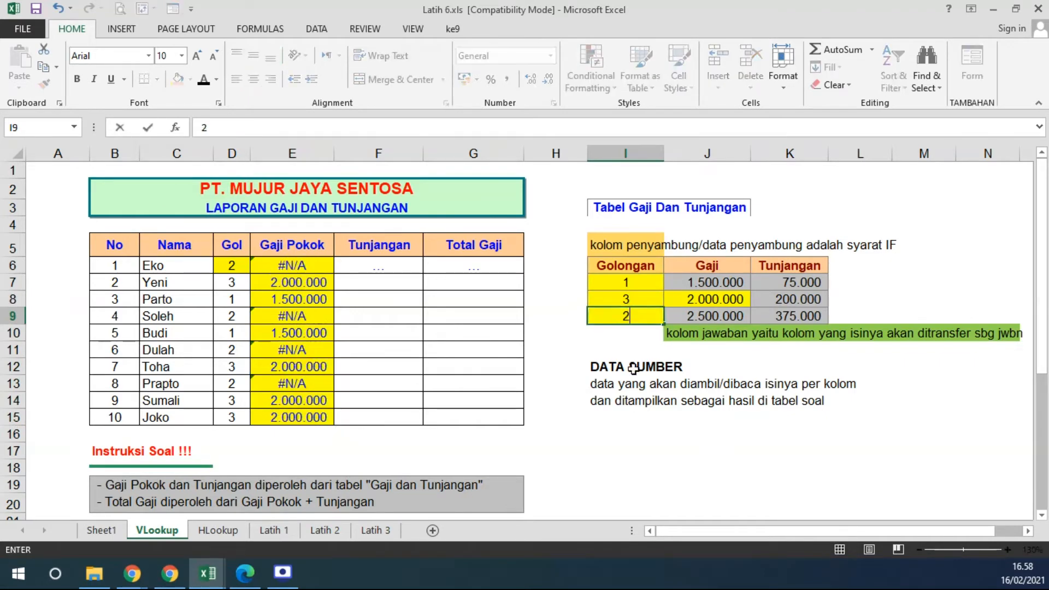
click(632, 367)
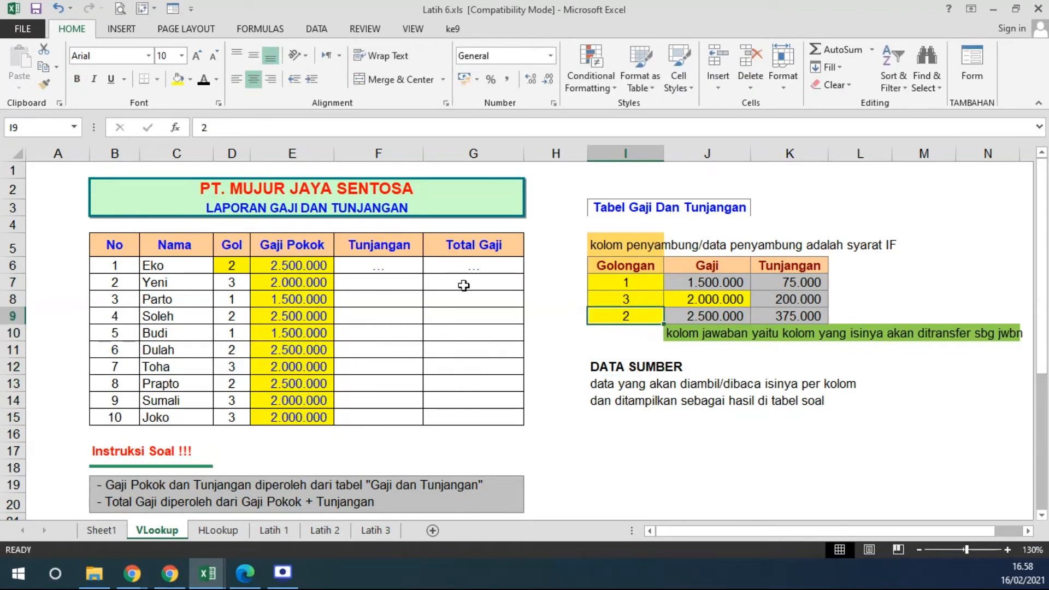
Review the FALSE argument in E6 and refill the exact-match formula down to E15.
double_click(302, 265)
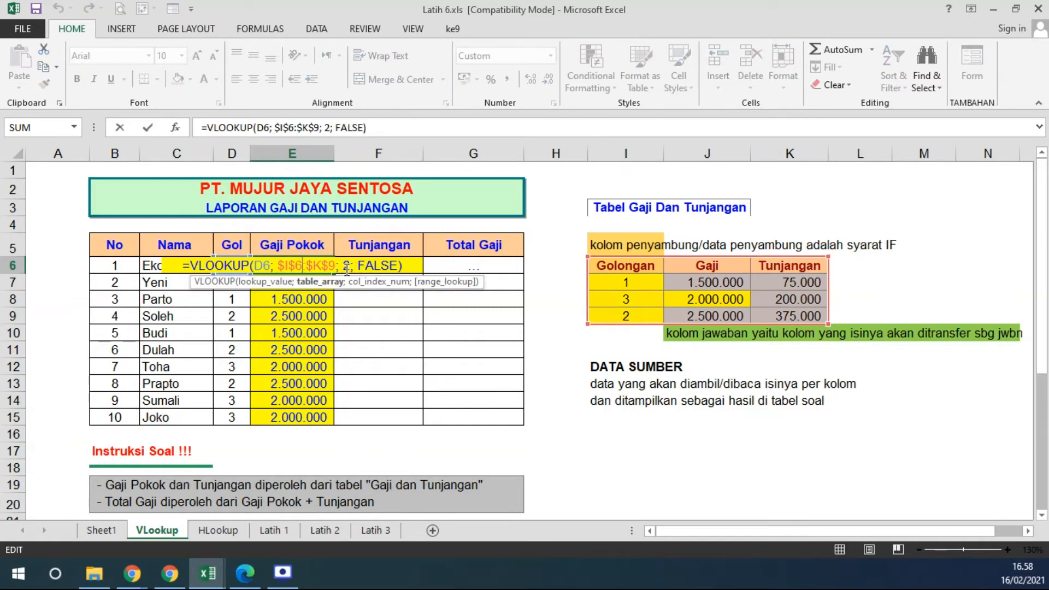
drag(357, 266, 375, 265)
drag(395, 264, 399, 265)
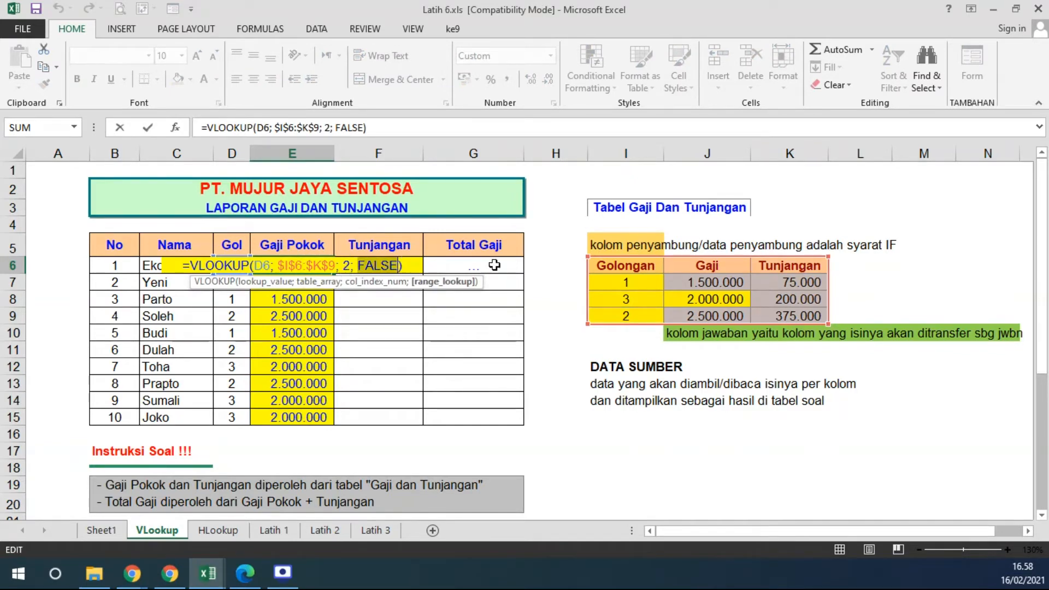
key(Return)
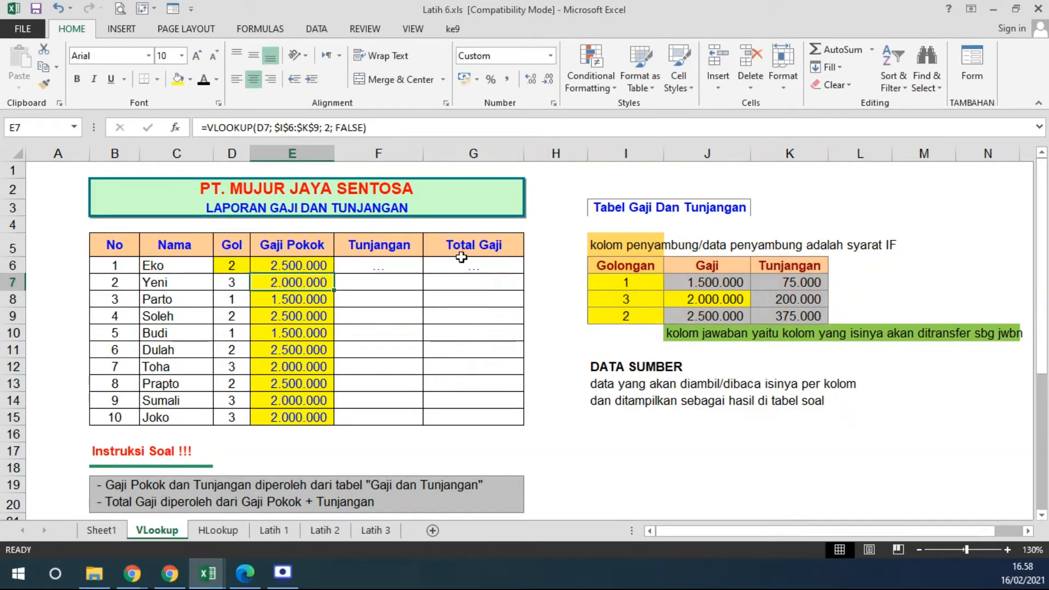
click(276, 265)
double_click(334, 273)
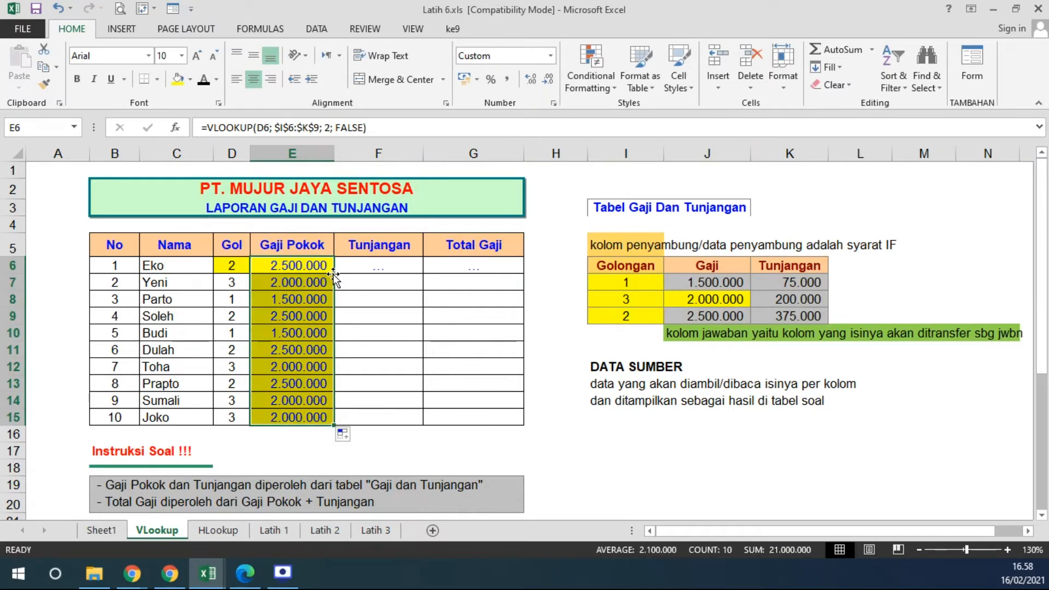
Compare the Gol values with their Gaji Pokok results against the unsorted Golongan table.
click(629, 302)
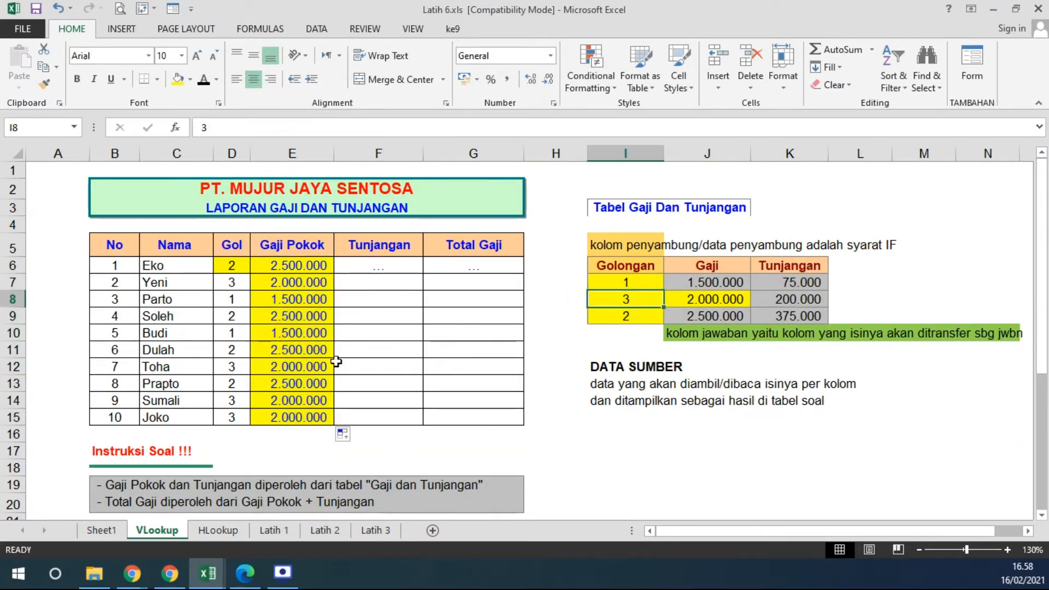
click(235, 399)
click(282, 401)
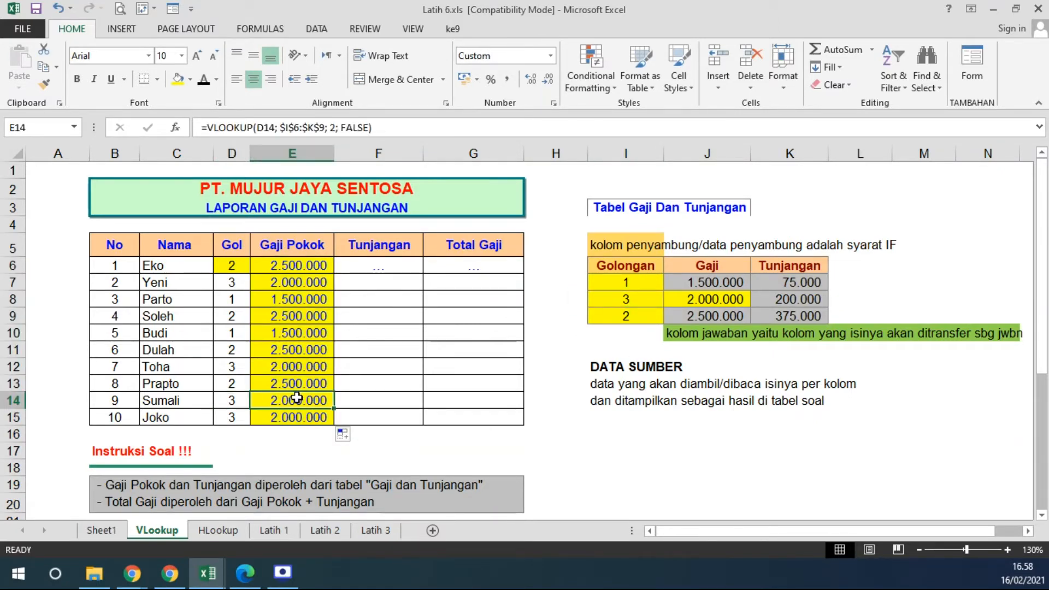
click(318, 265)
click(235, 383)
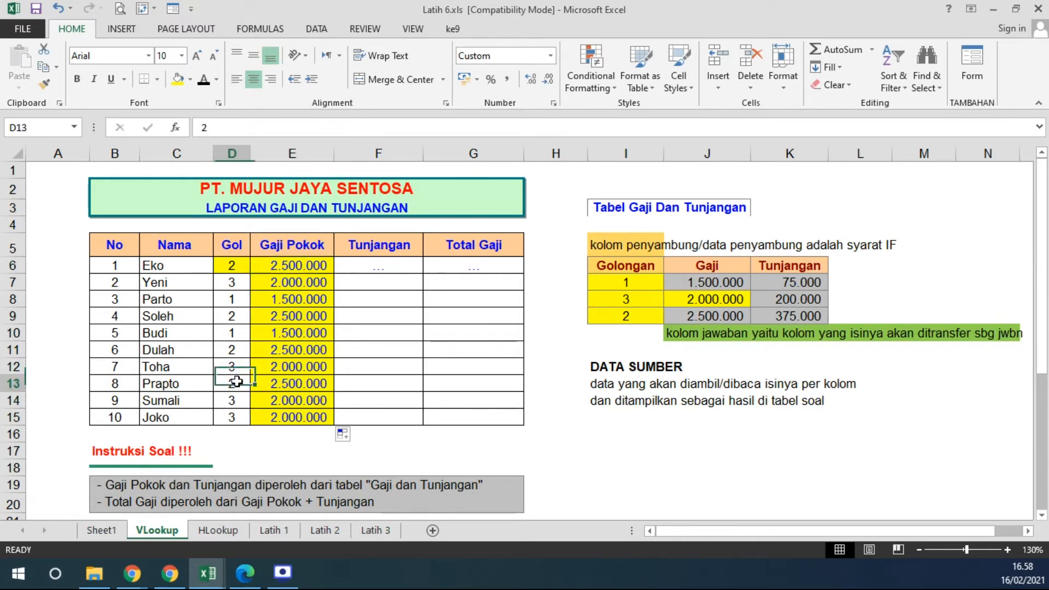
click(305, 364)
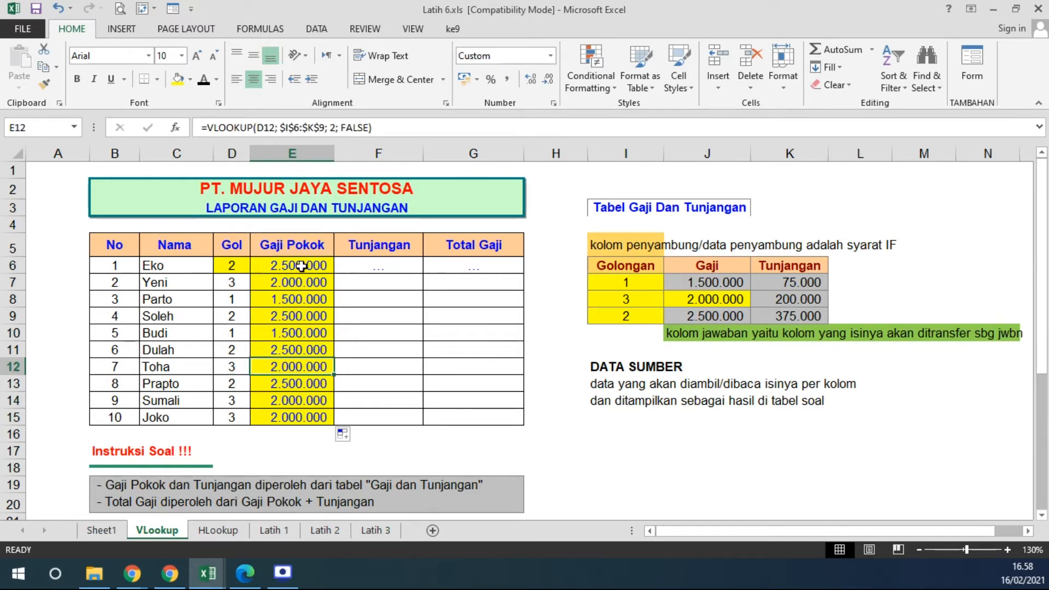
Replace FALSE with TRUE in the E6 VLOOKUP formula and fill it down to E15.
double_click(299, 267)
drag(298, 270, 404, 264)
key(BackSpace)
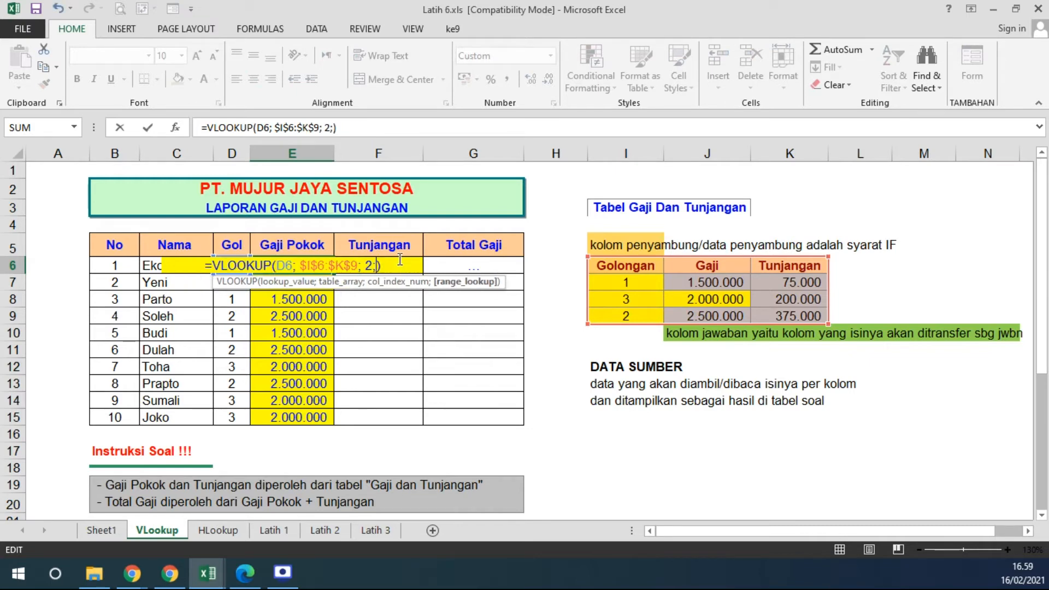
text(TRUE)
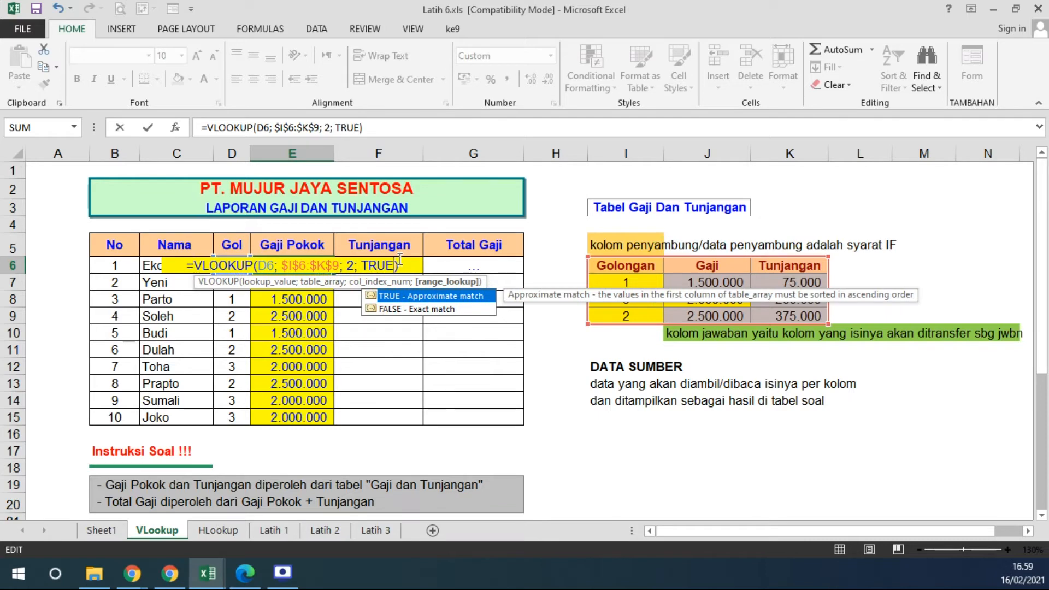
key(Return)
click(326, 266)
drag(334, 273, 316, 422)
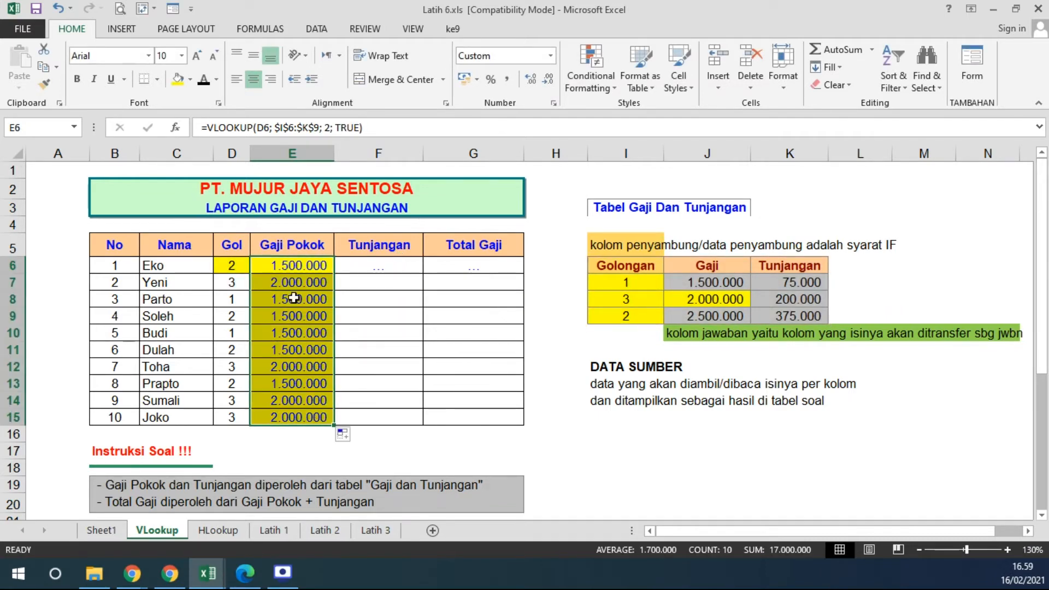
Compare the approximate-match result in E6 with the Gaji amount listed for Golongan 2 in row 9.
click(286, 266)
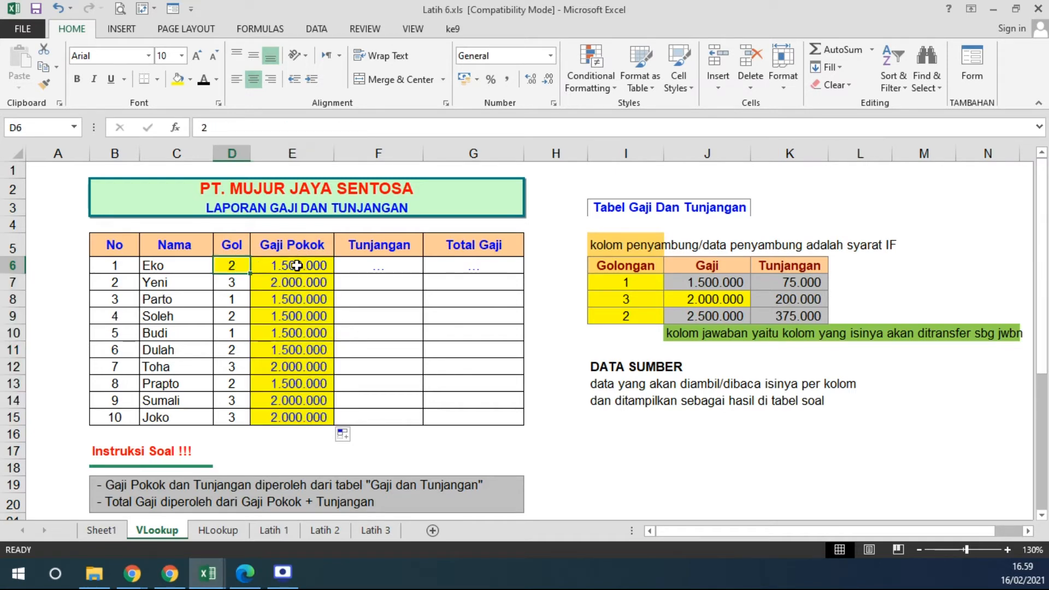
drag(623, 285, 619, 312)
click(232, 265)
click(279, 263)
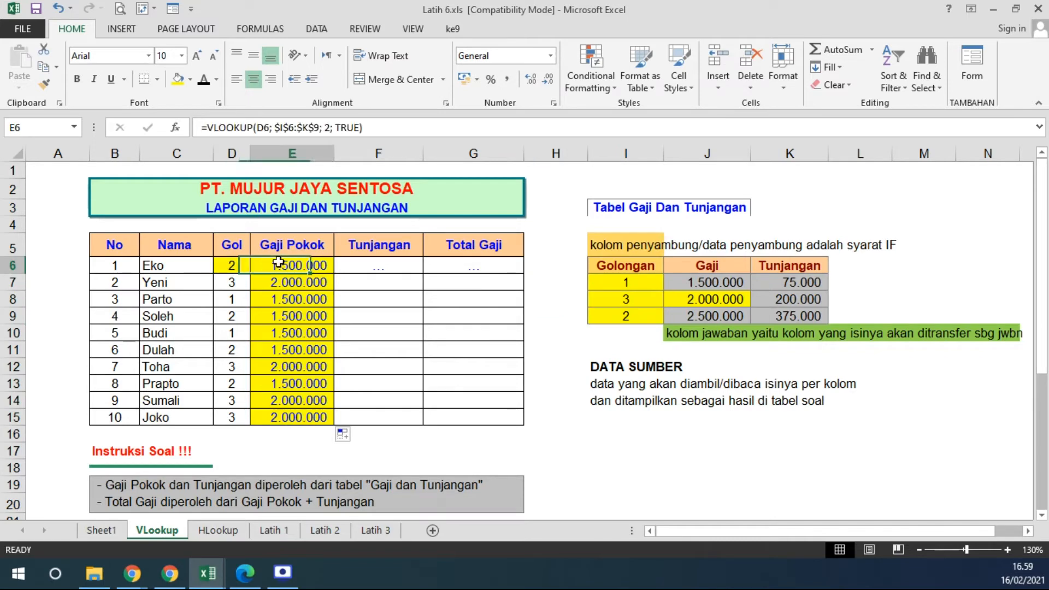
click(629, 316)
click(692, 316)
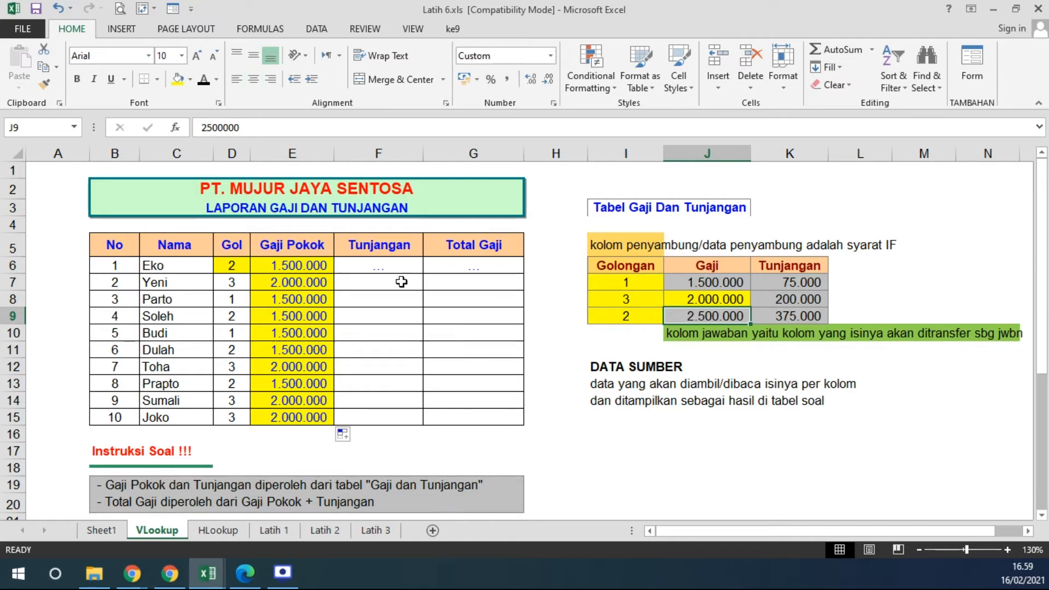
Set the range lookup argument in E6 to FALSE, refill the formula down to E15 and review that argument.
click(305, 266)
drag(337, 127, 358, 125)
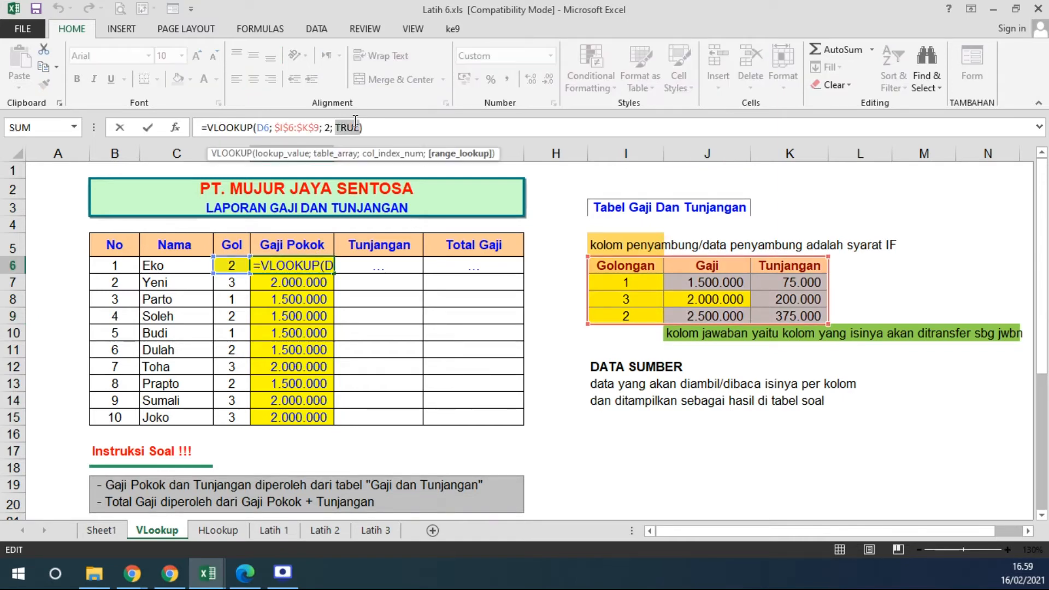
text(FALSE)
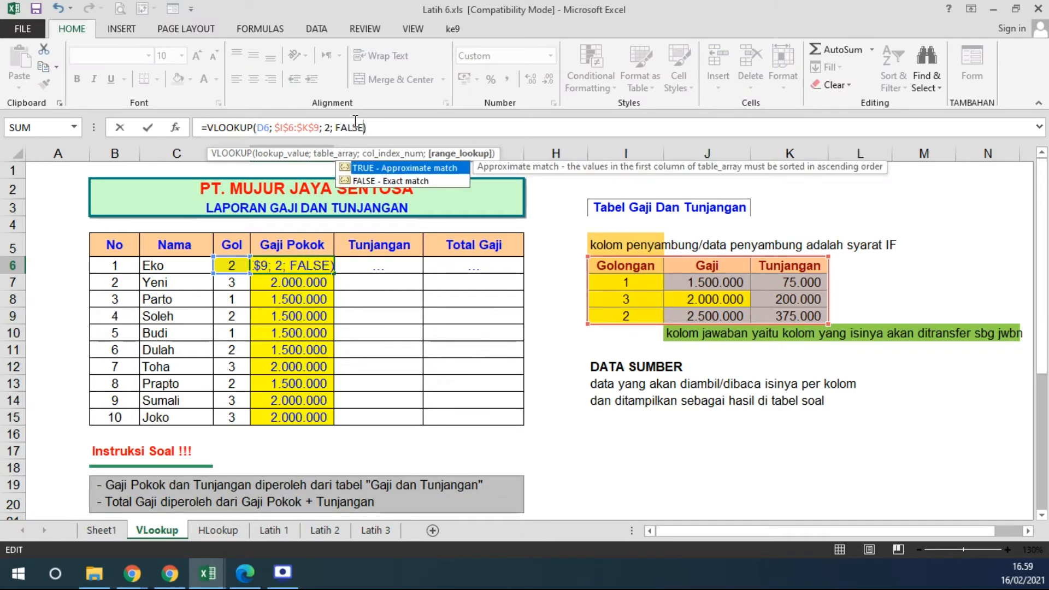
key(Return)
drag(642, 282, 634, 314)
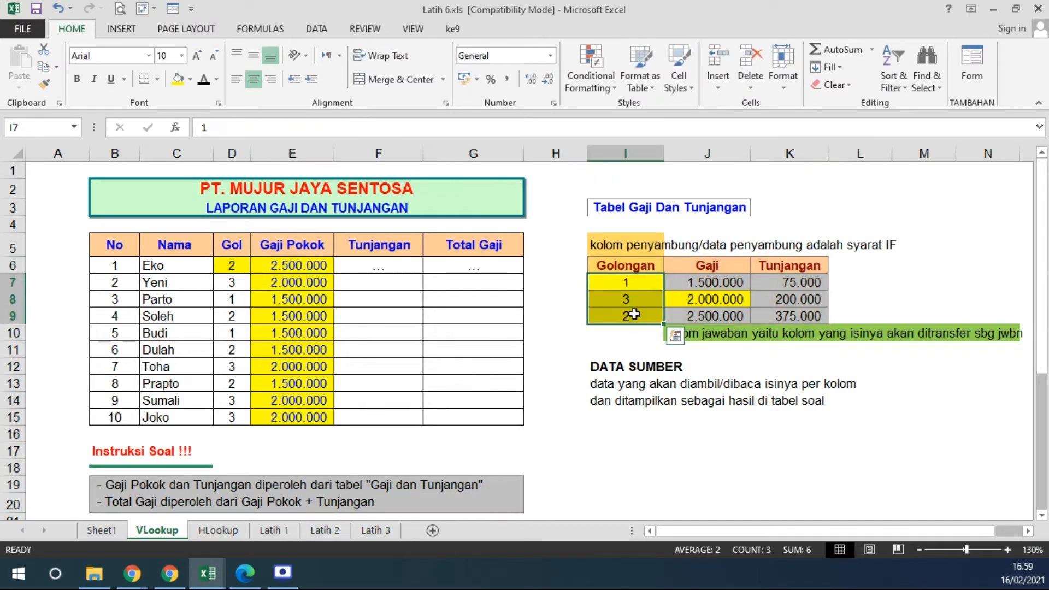
click(320, 268)
double_click(334, 273)
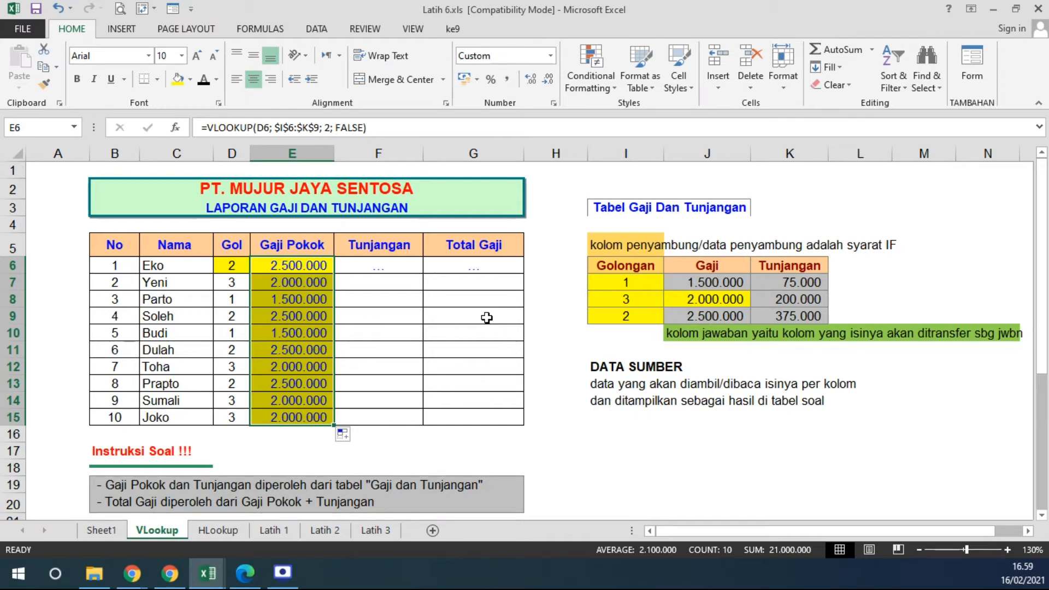
drag(334, 127, 365, 128)
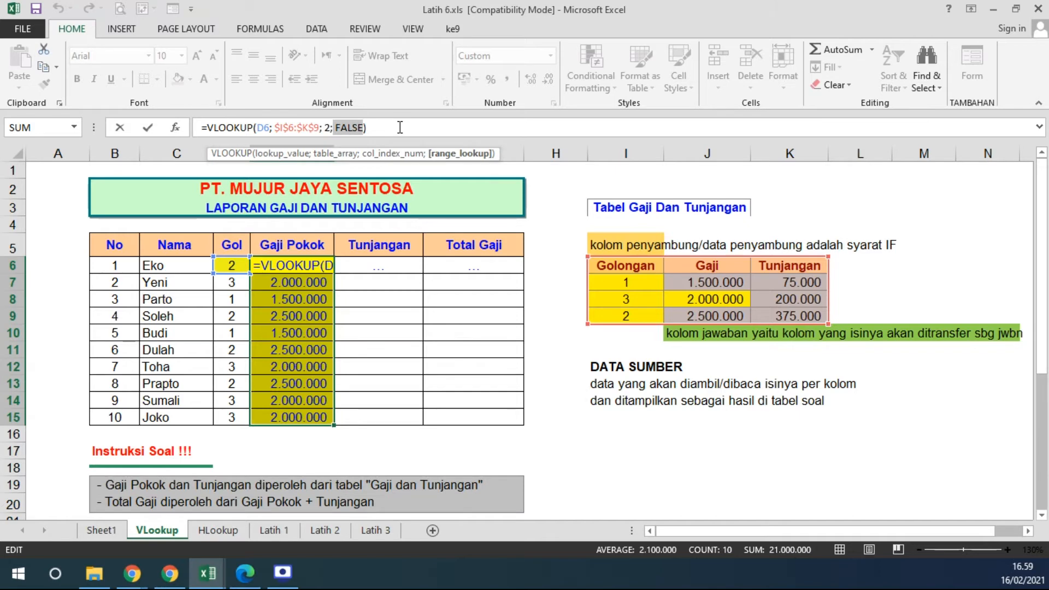
key(ctrl+Return)
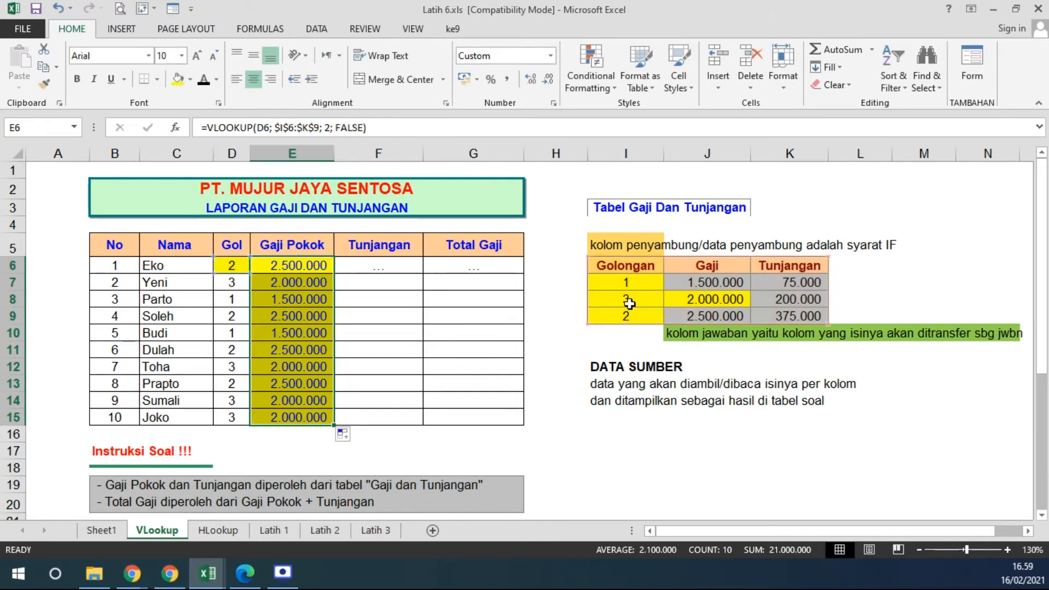
Put the Golongan column in ascending order by entering 2 in I8 and 3 in I9.
click(632, 299)
text(2)
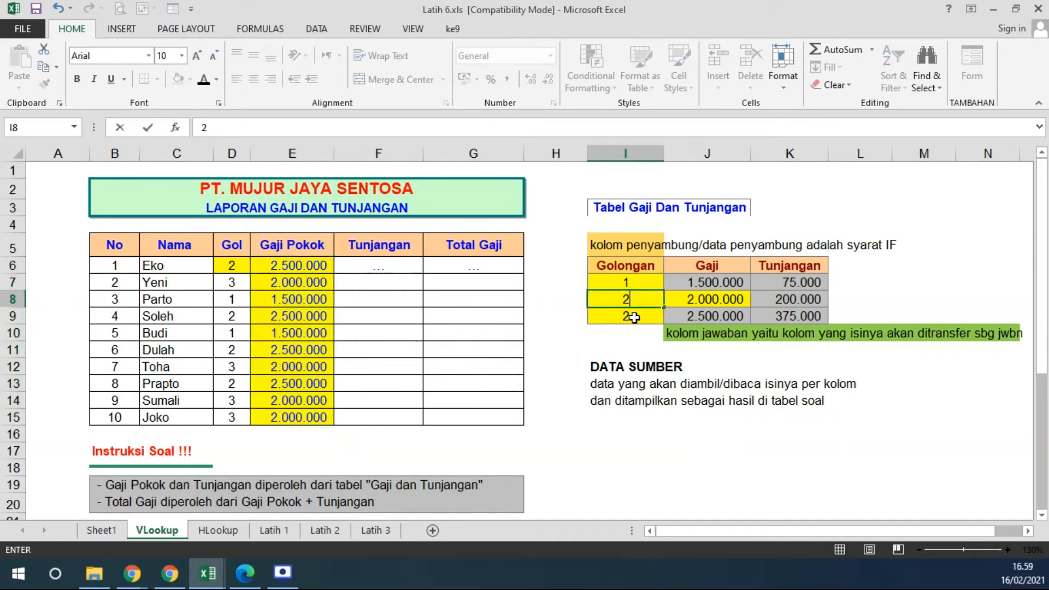
key(Return)
text(3)
key(Return)
drag(625, 282, 628, 318)
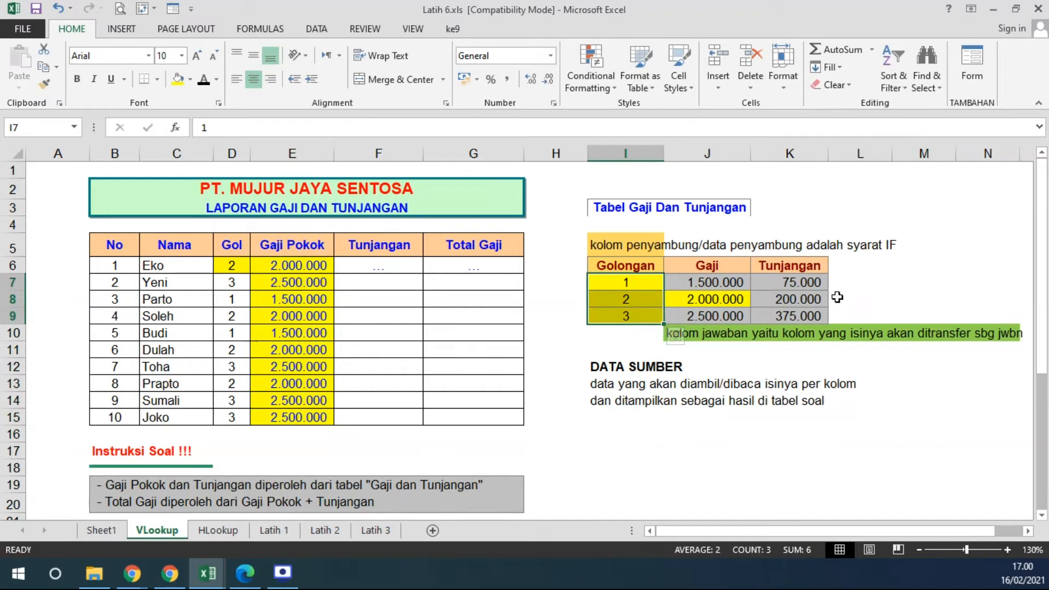
Change the range lookup argument in E6 to TRUE and fill the formula down to E15.
double_click(317, 270)
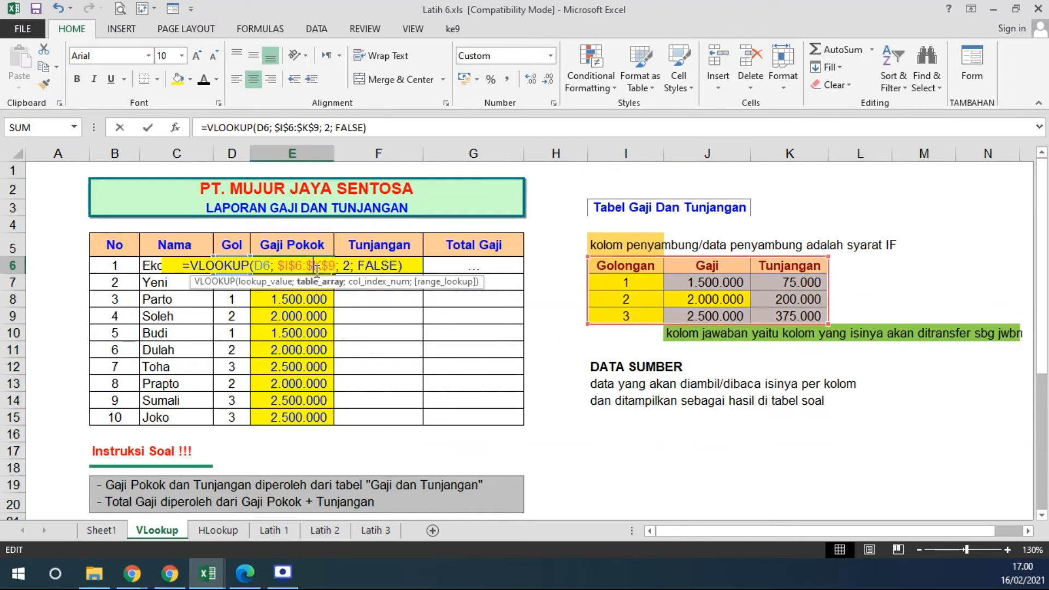
double_click(337, 129)
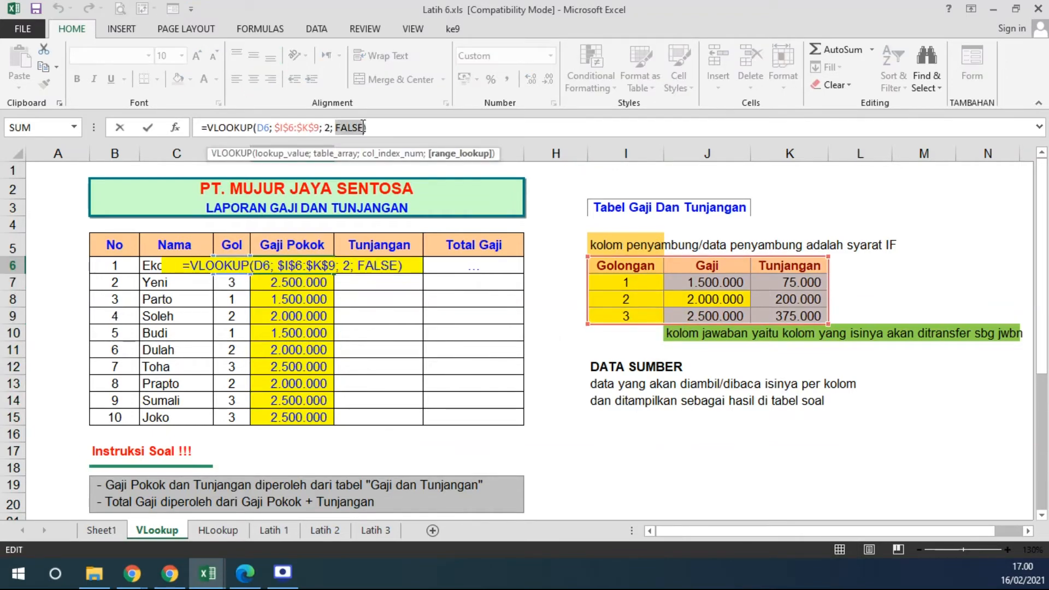
text(TRUE)
key(Return)
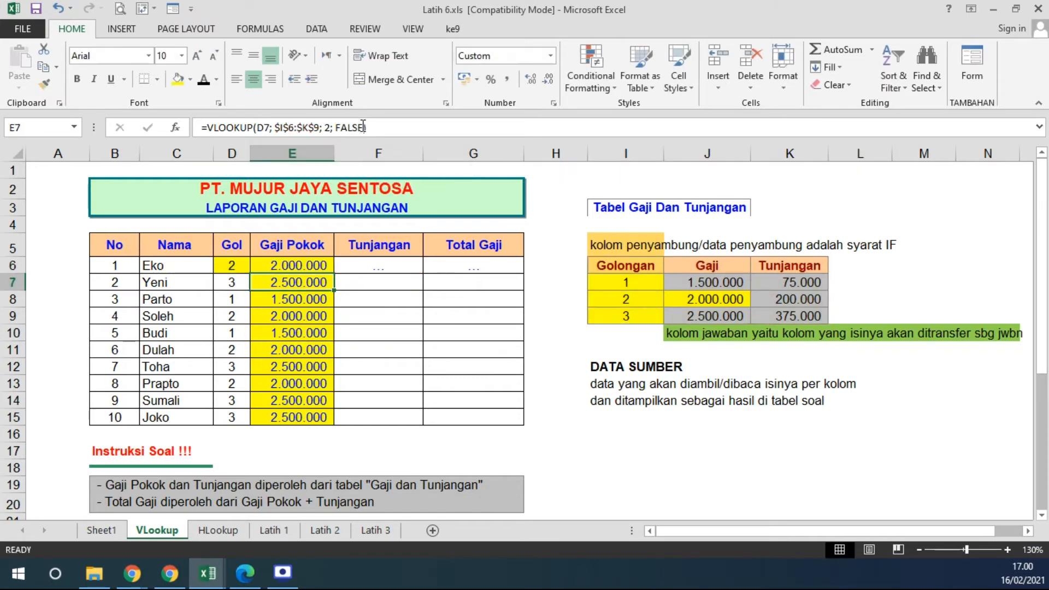
click(330, 268)
double_click(336, 273)
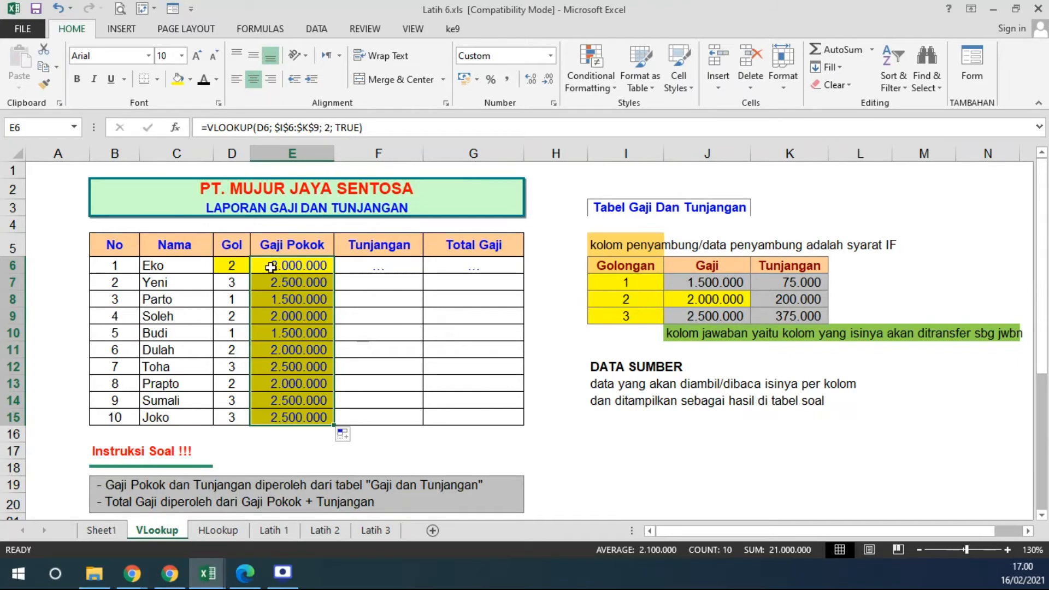
Review the sorted Golongan values in I7:I9 together with the TRUE argument of the E6 formula.
drag(622, 280, 618, 314)
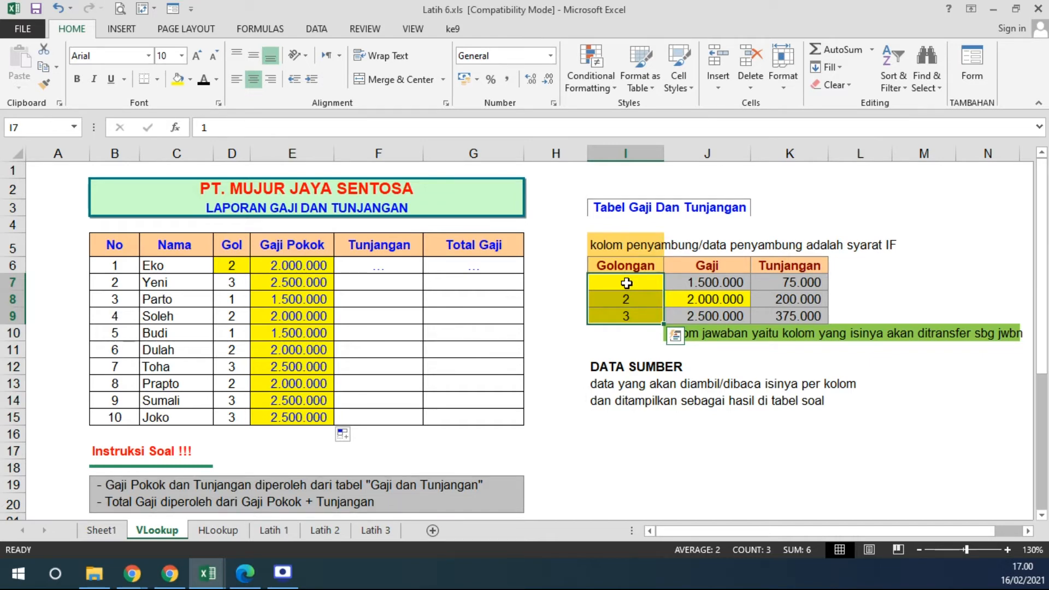
double_click(282, 265)
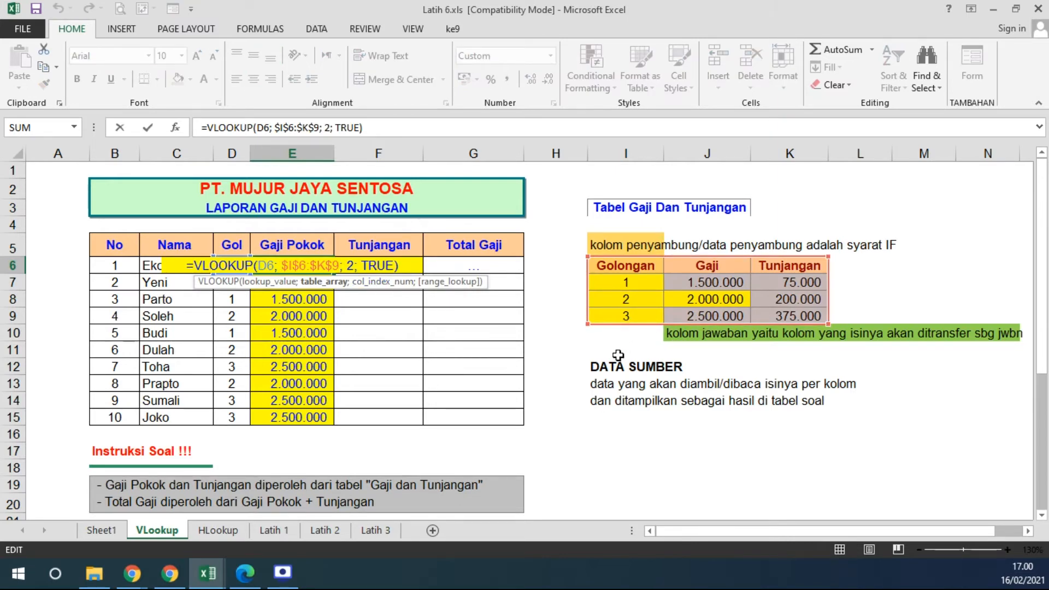
key(Return)
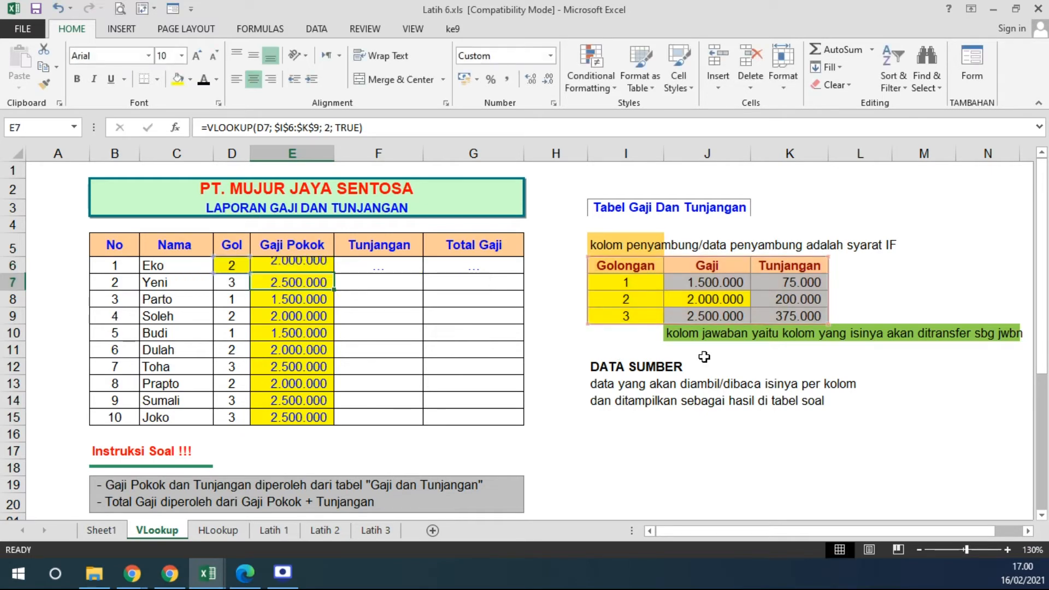
On the Latih 1 sheet, fill the package names in I8:I15 and the Nama Paket cell D6 with yellow.
click(273, 530)
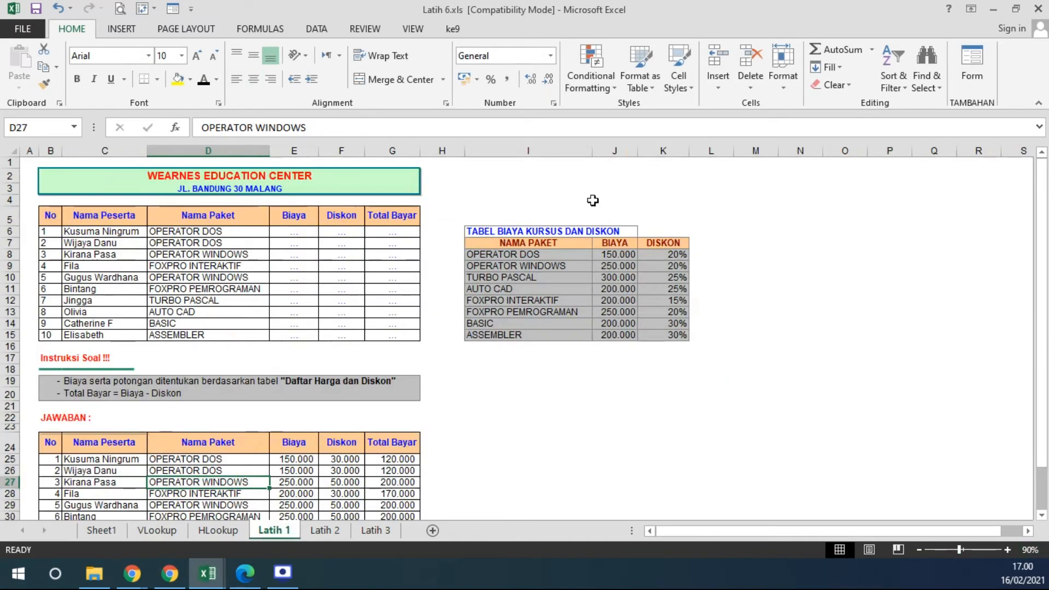
scroll(432, 315, up, 3)
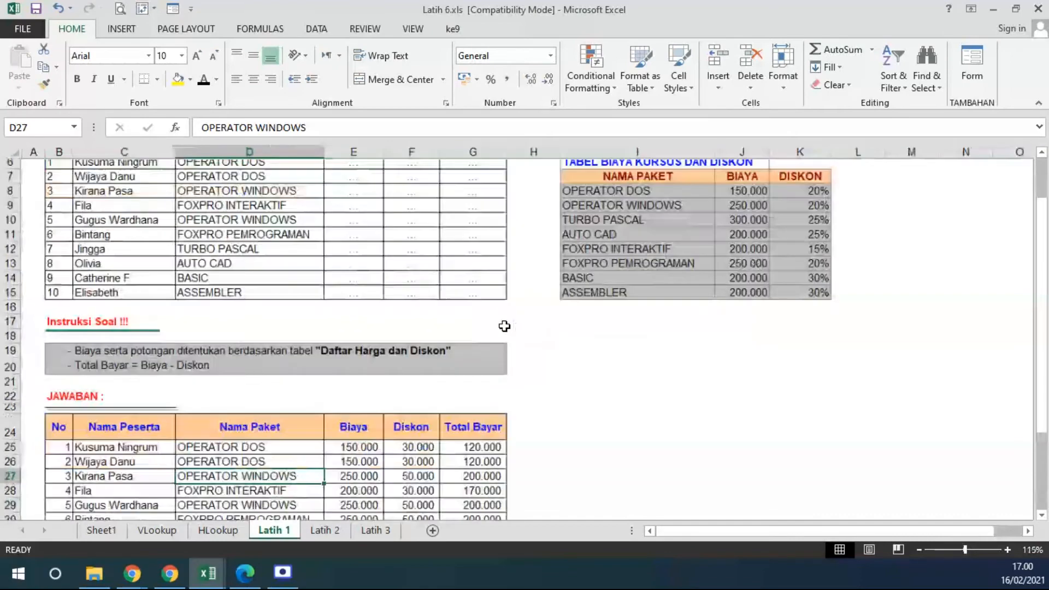
drag(615, 198, 633, 305)
click(178, 80)
scroll(273, 218, up, 1)
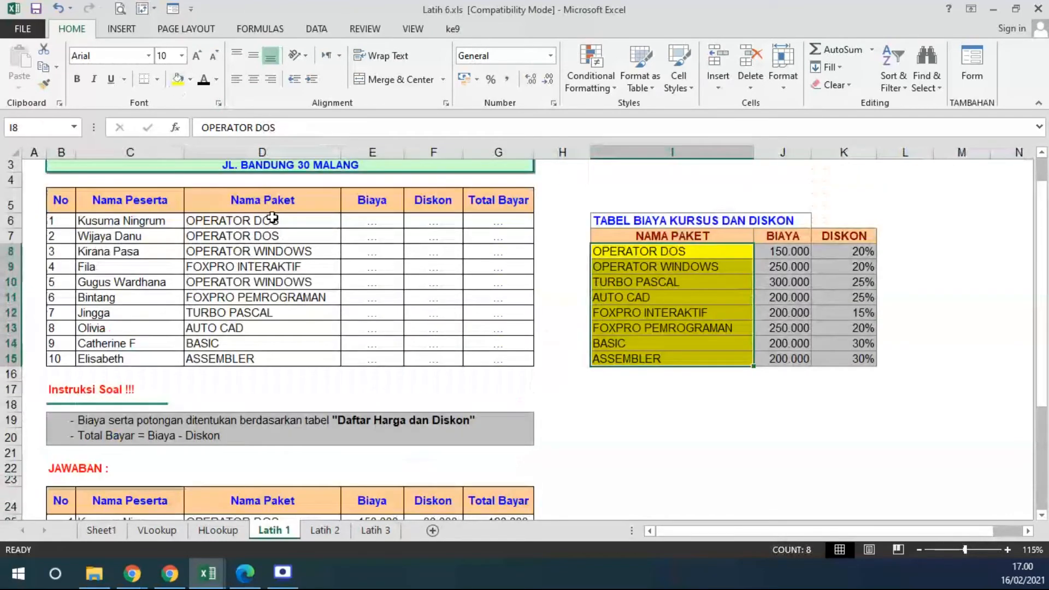
click(254, 224)
click(174, 81)
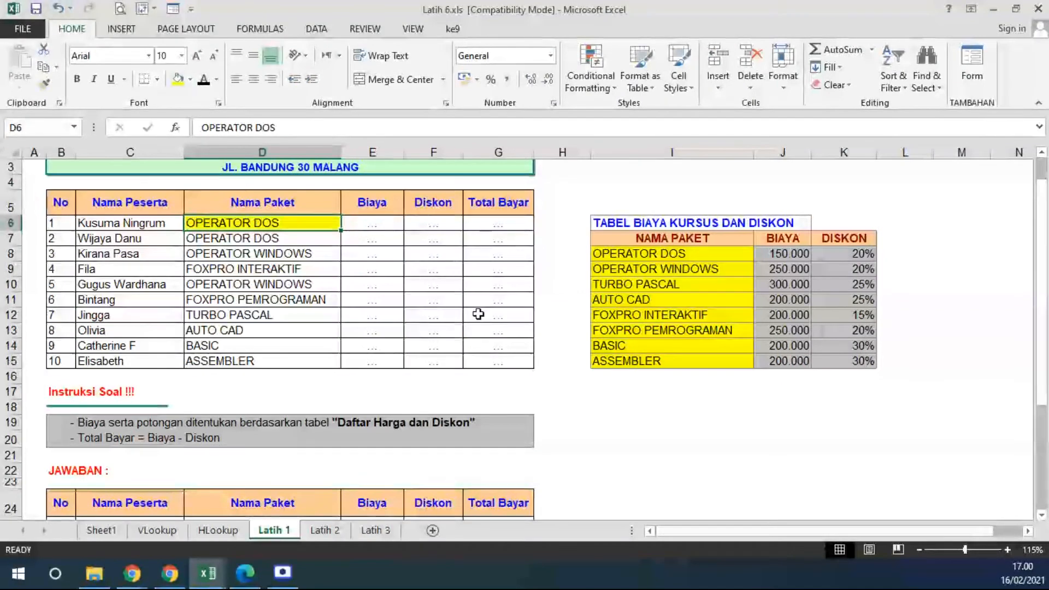
Go through the package names in I8:I15 one by one, and narrow the empty column H beside the table.
click(602, 253)
click(607, 268)
click(610, 284)
click(610, 299)
click(610, 315)
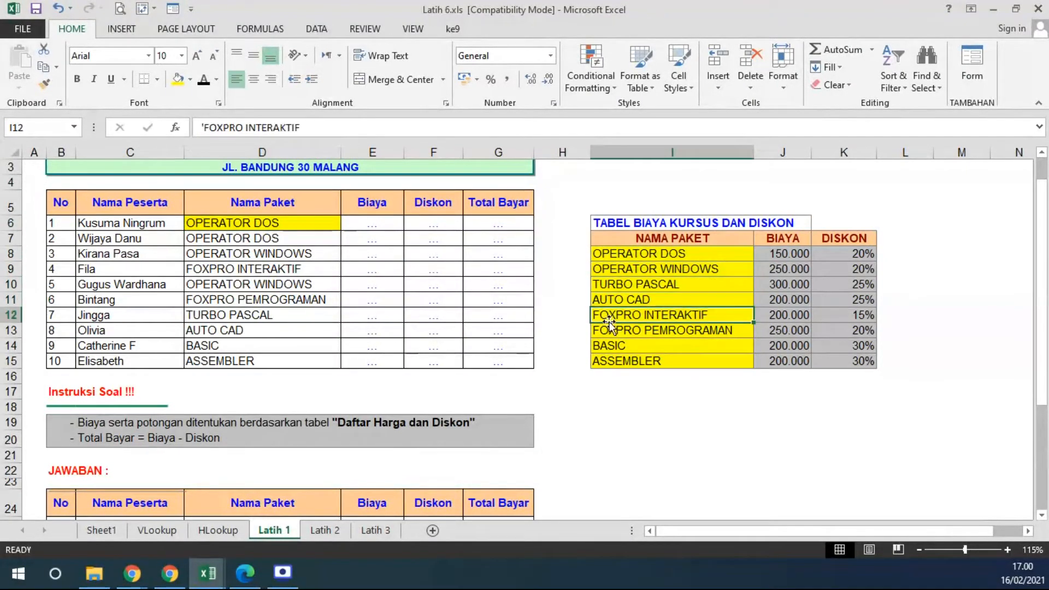
click(610, 330)
click(611, 345)
click(610, 356)
drag(589, 152, 550, 152)
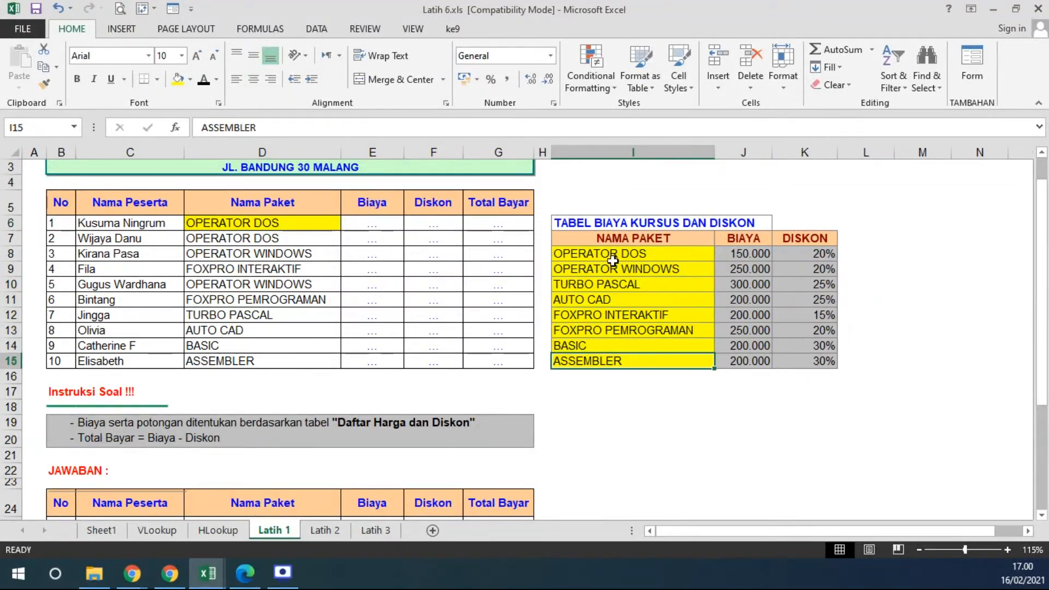
Match the first three package names with their Biaya amounts and review the order of the names in I8:I15.
click(746, 253)
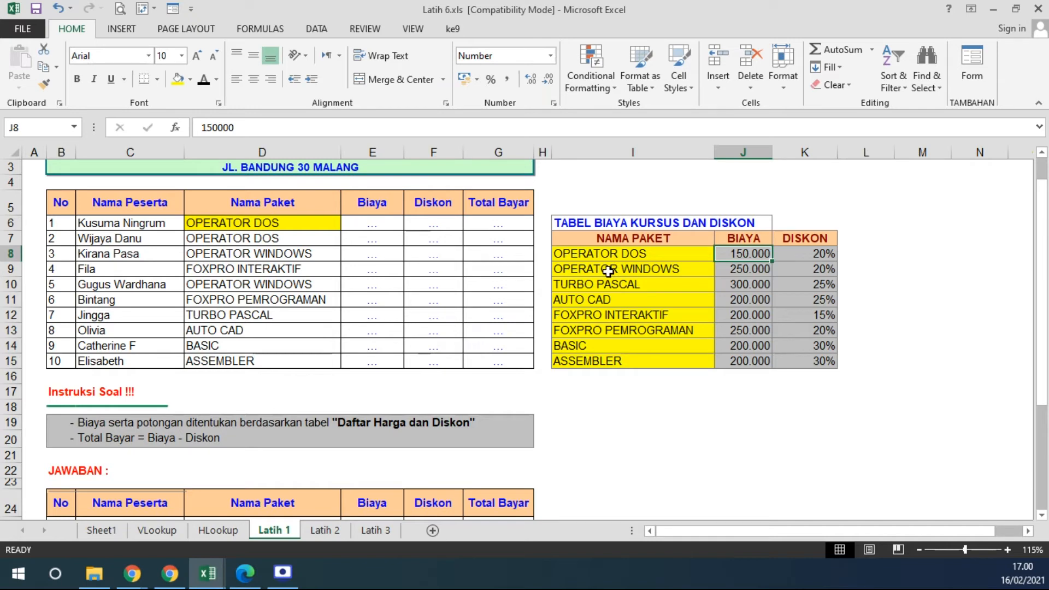
click(607, 270)
click(737, 269)
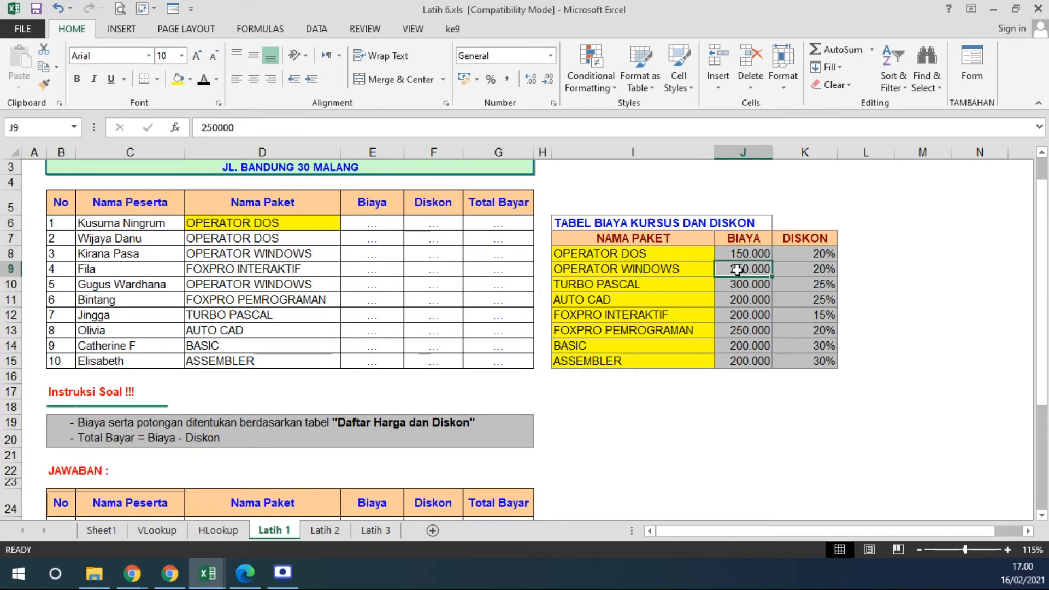
click(601, 285)
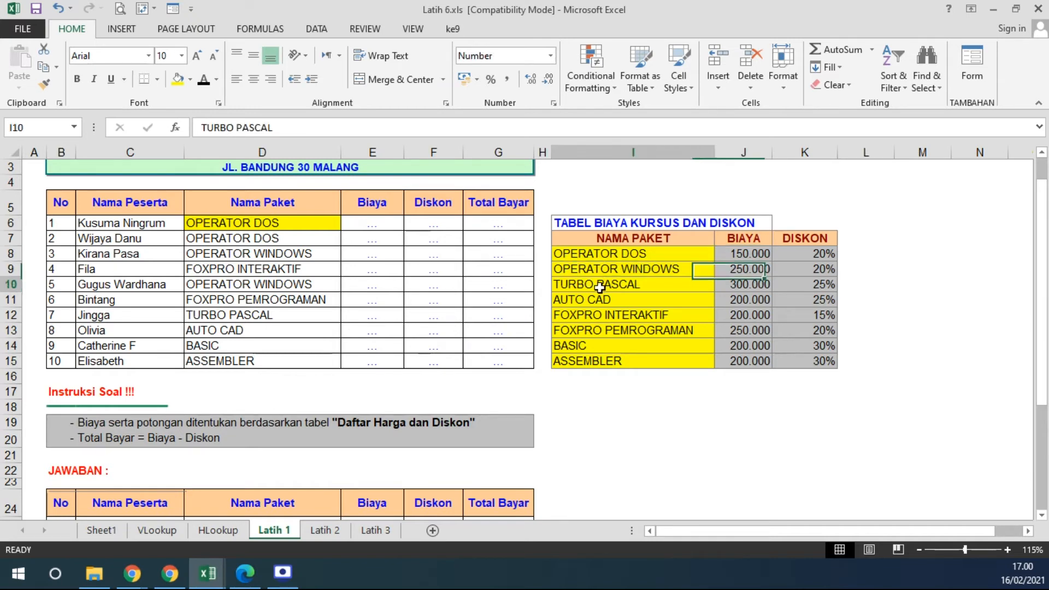
click(734, 284)
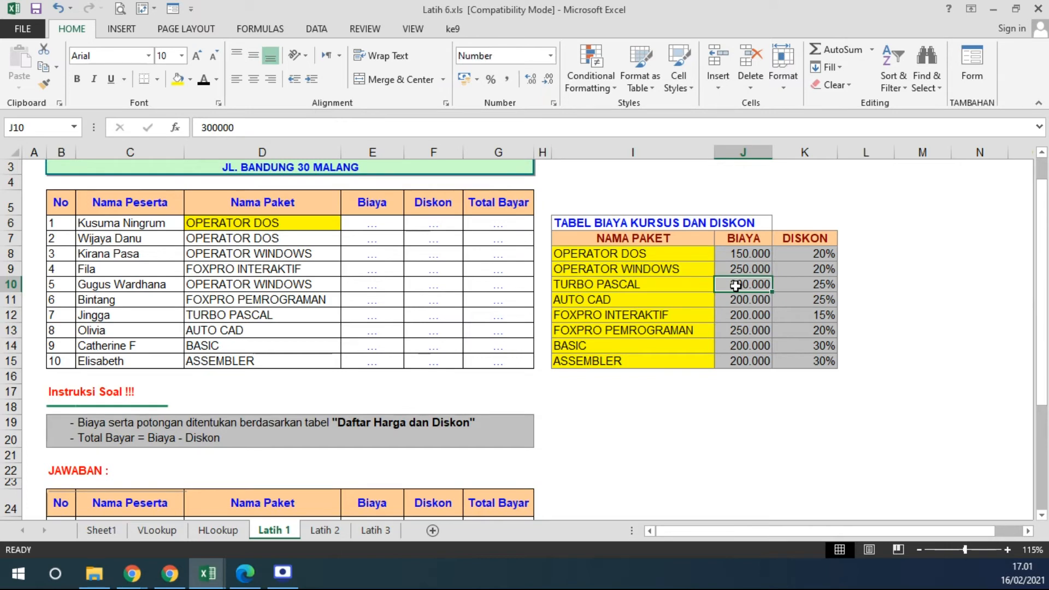
drag(625, 260, 619, 360)
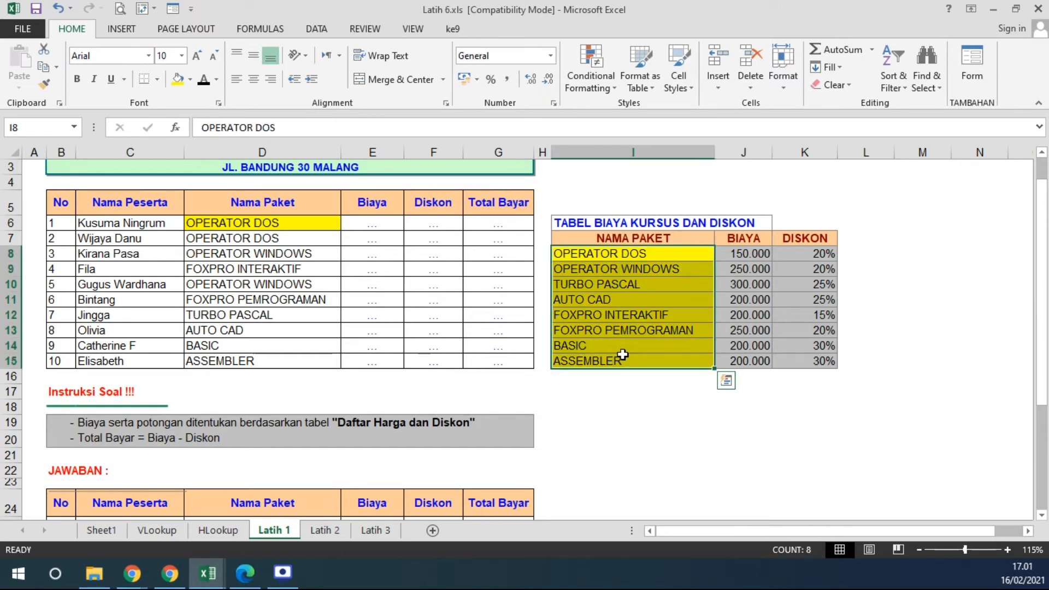
click(382, 224)
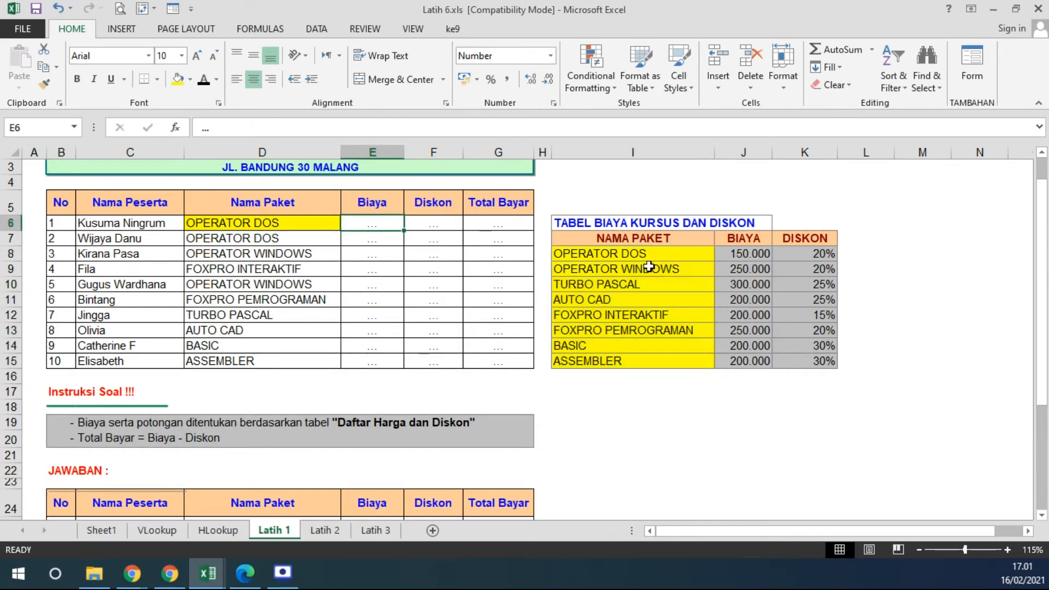
text(=VLOOKUP)
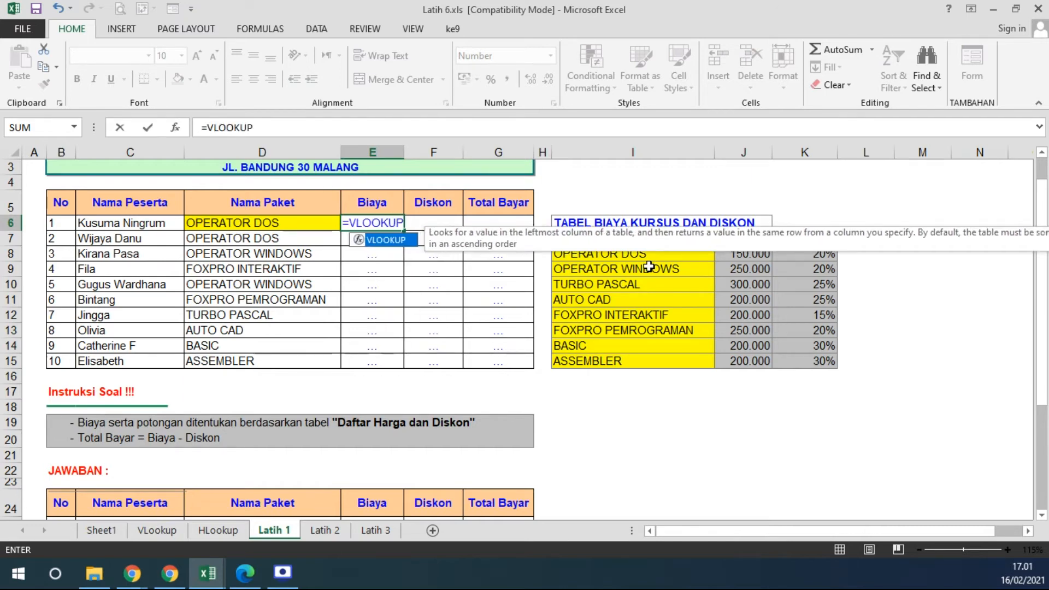
text(()
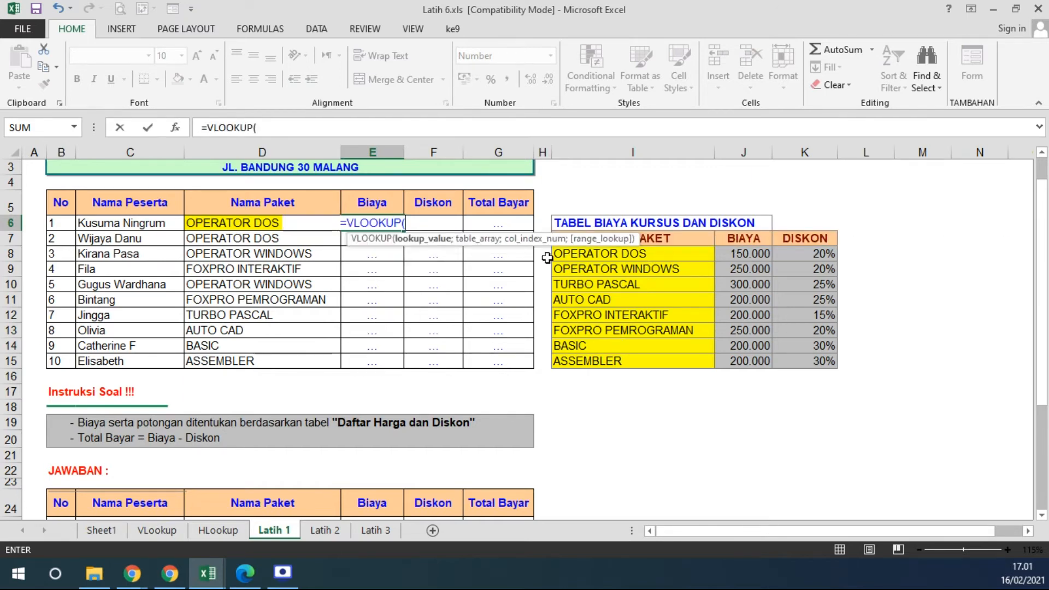
drag(537, 240, 593, 183)
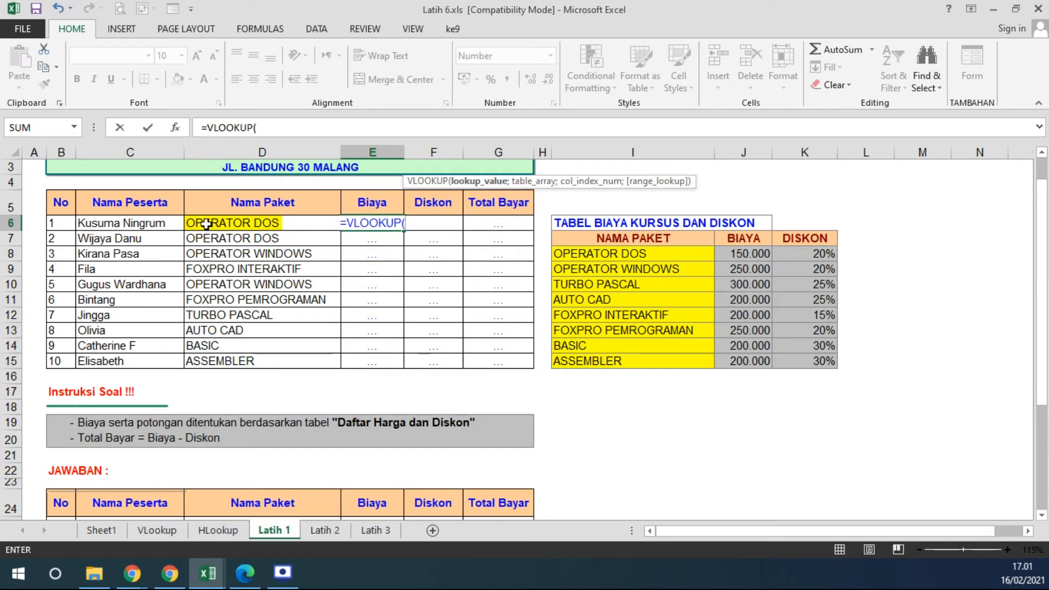
click(235, 225)
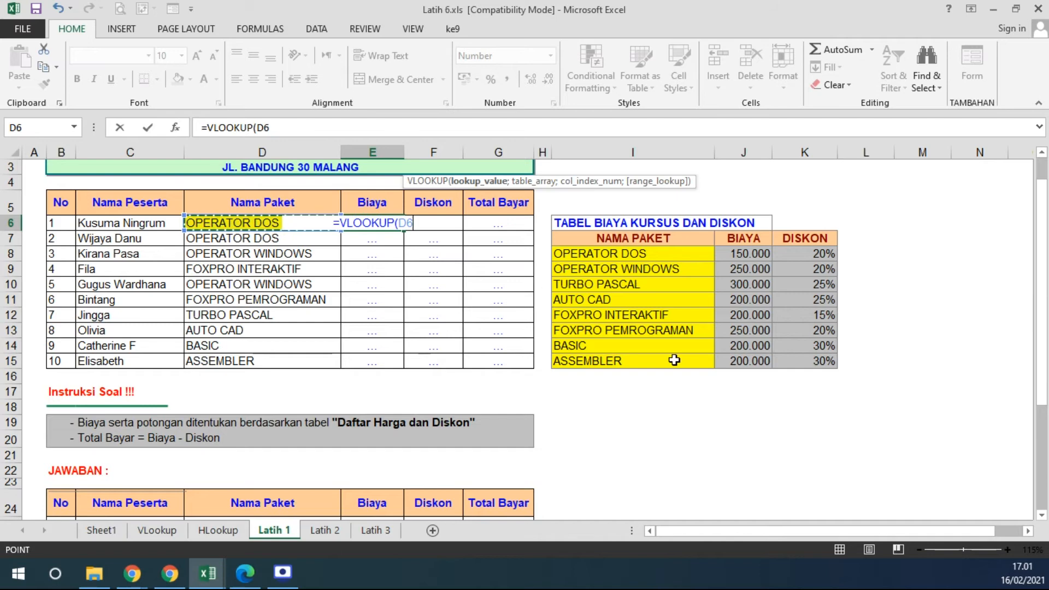
text(;)
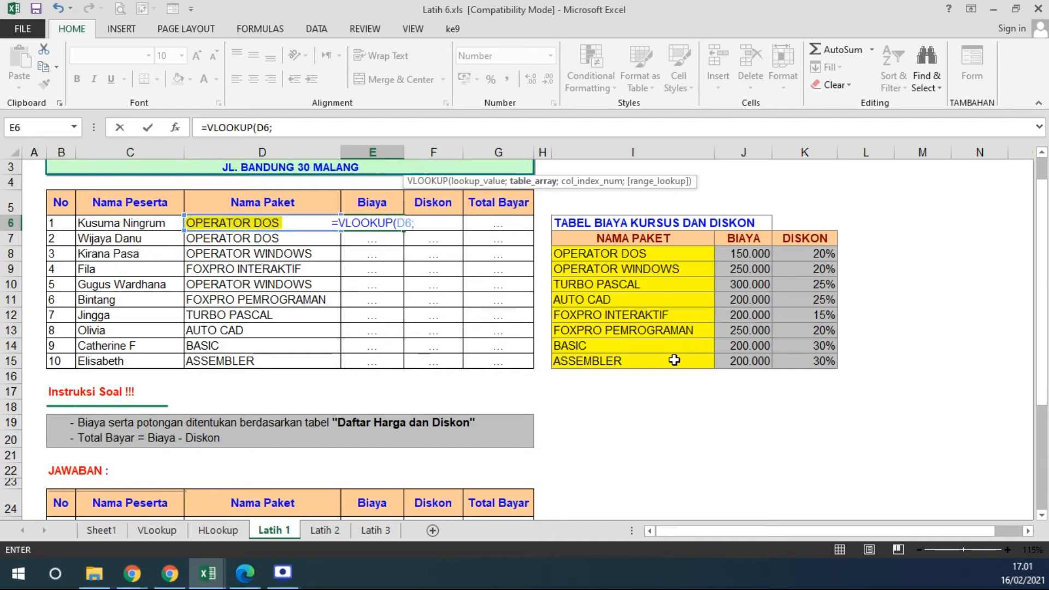
drag(592, 235, 814, 367)
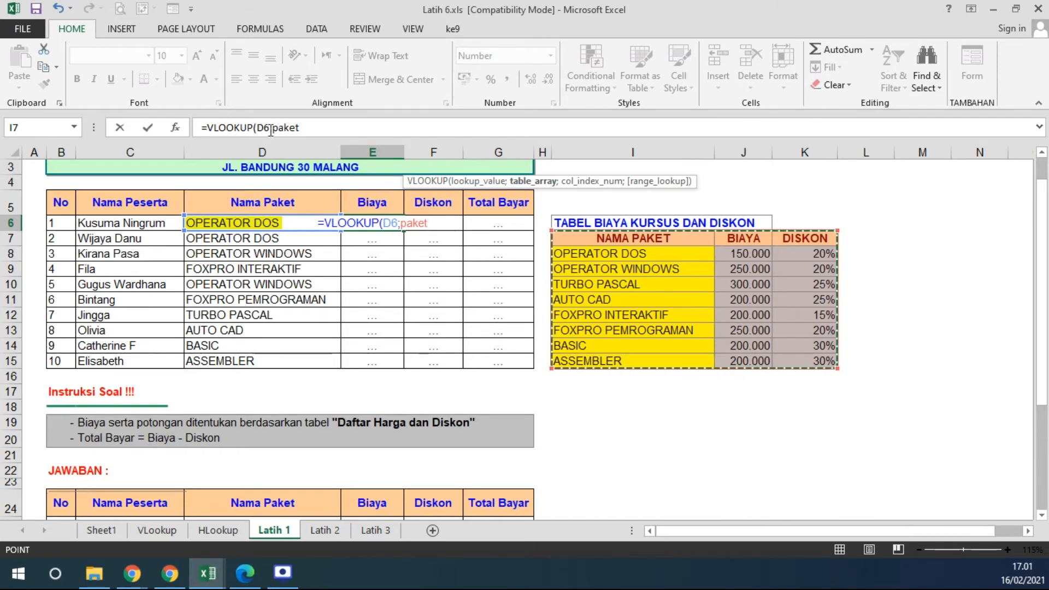
drag(273, 129, 305, 128)
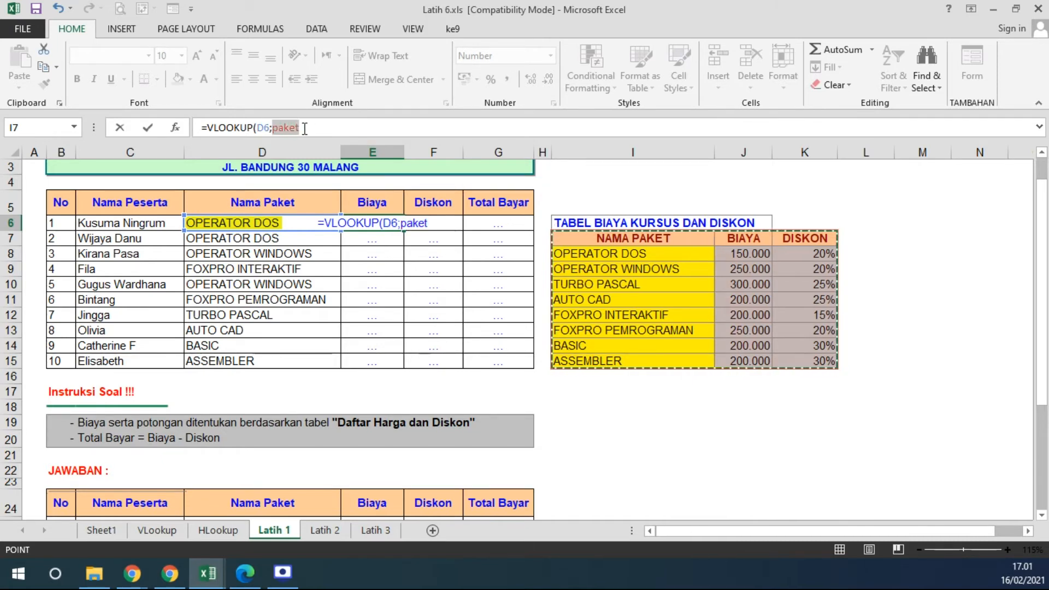
key(Escape)
Select the lookup table I7:K15 and check the range name assigned to it.
click(590, 241)
drag(590, 242, 803, 360)
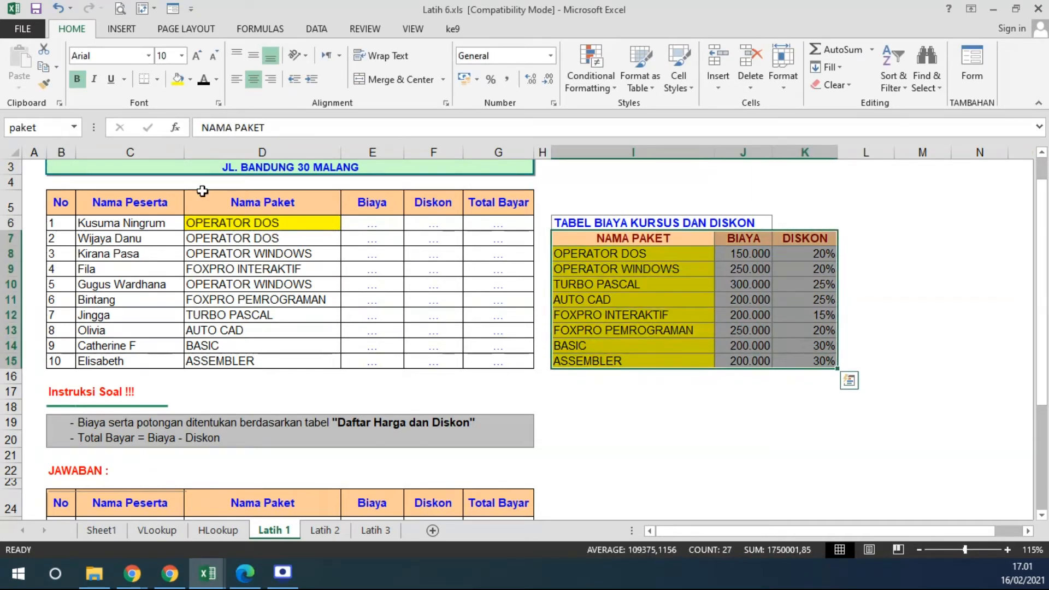
click(39, 128)
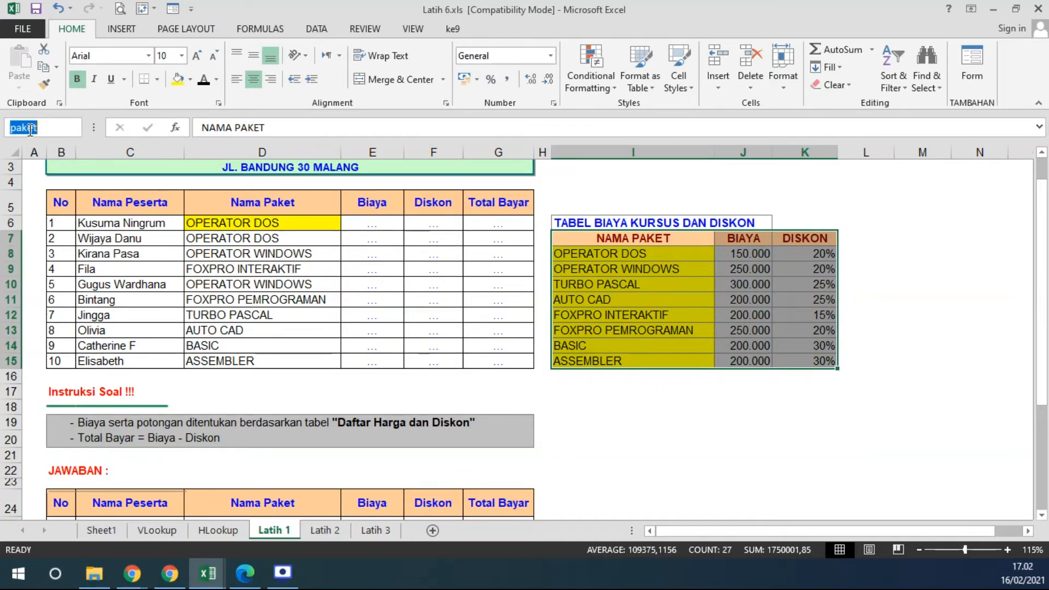
Enter the sample values 1 and 2 in I19:J19 and 3 and 4 in I20:J20.
click(680, 428)
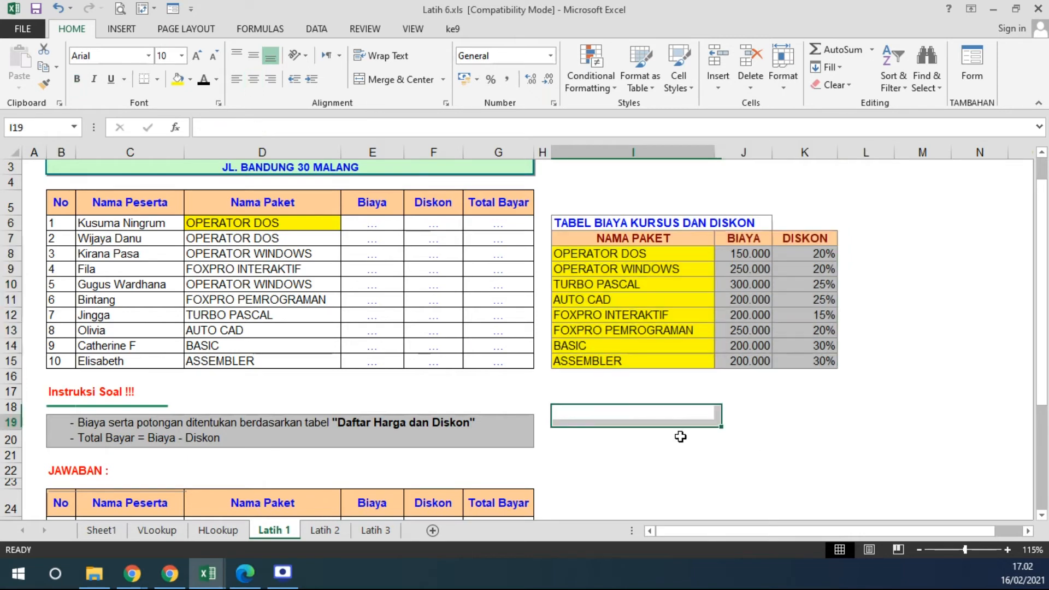
text(1)
key(Tab)
text(2)
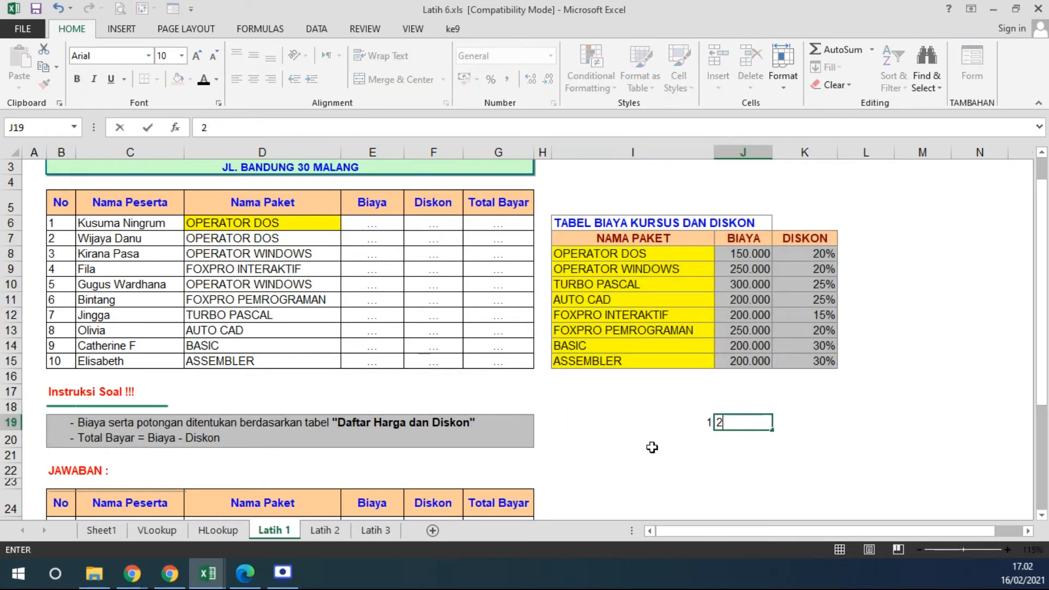
key(Return)
text(4)
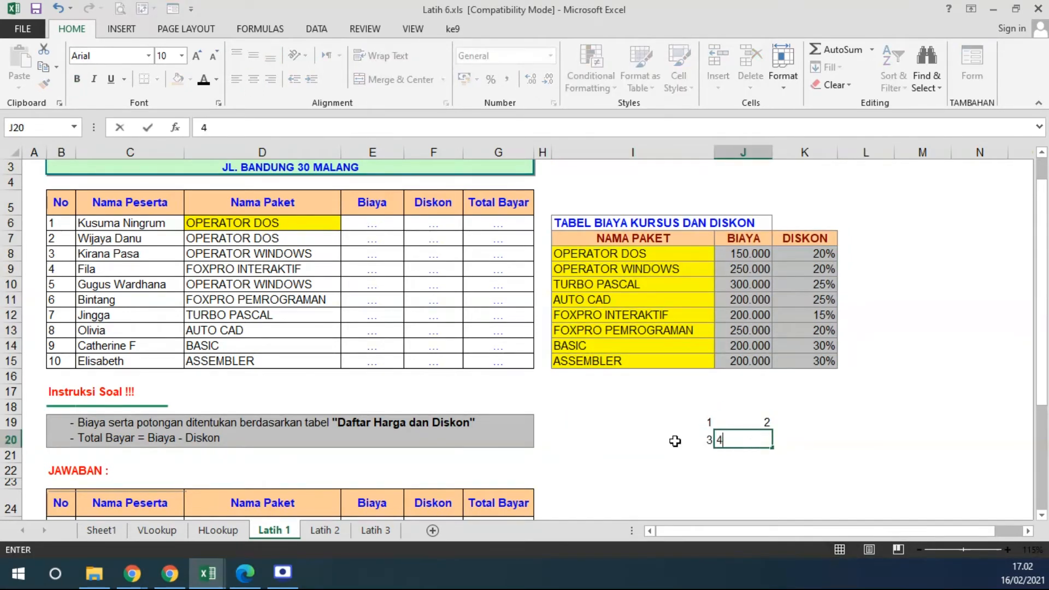
Apply borders to the sample block I19:J20.
drag(660, 424, 762, 439)
click(157, 79)
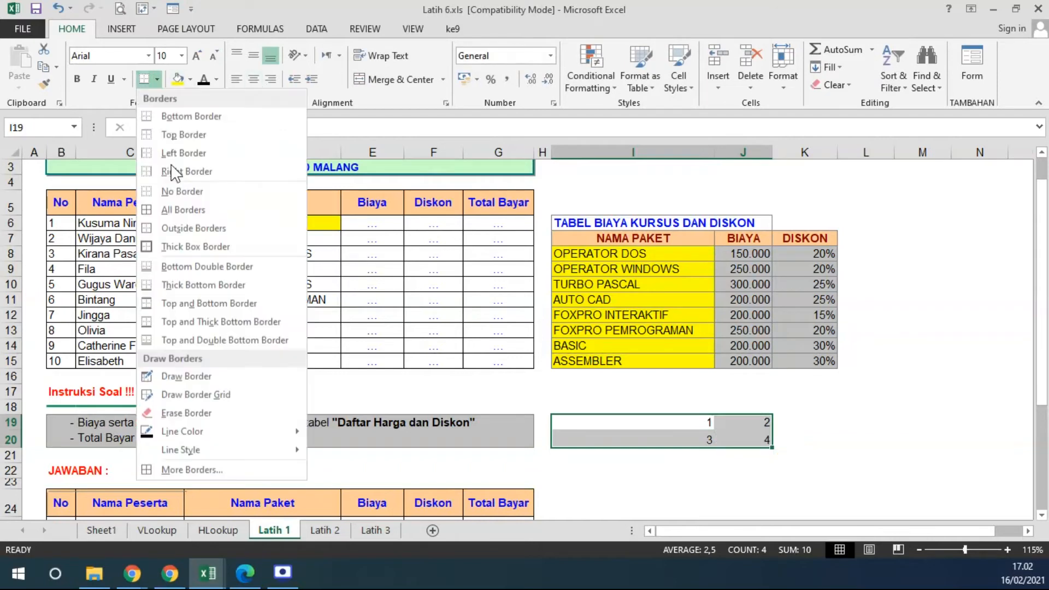
click(164, 227)
click(831, 412)
Select the sample block I19:J20 and check the range name assigned to it.
drag(603, 424, 728, 437)
click(32, 129)
drag(552, 424, 737, 445)
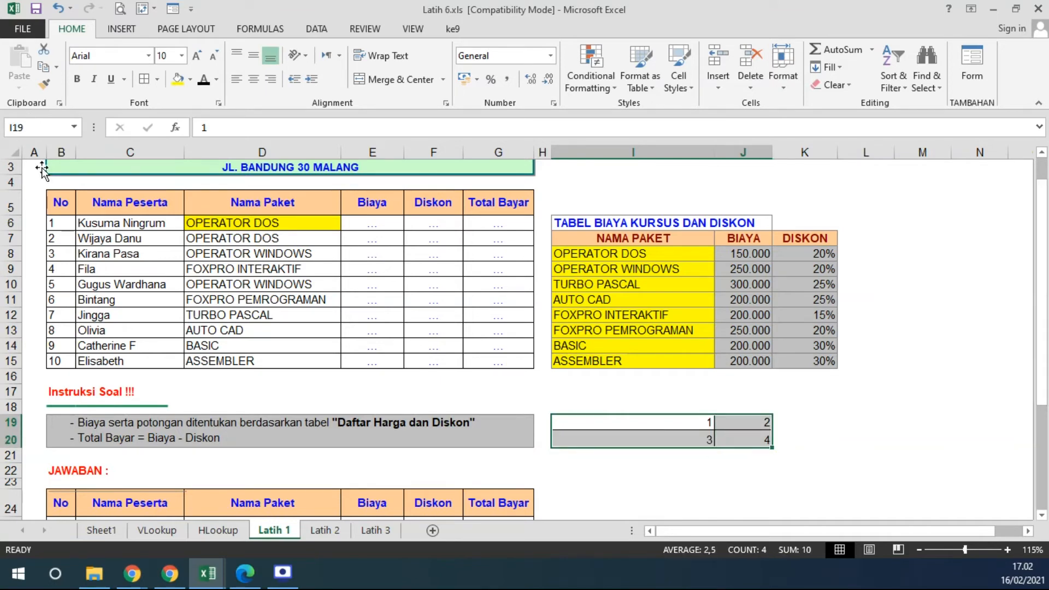
Try a VLOOKUP formula in E6 with D6 as the lookup value and I19:J20 as the table array.
click(398, 223)
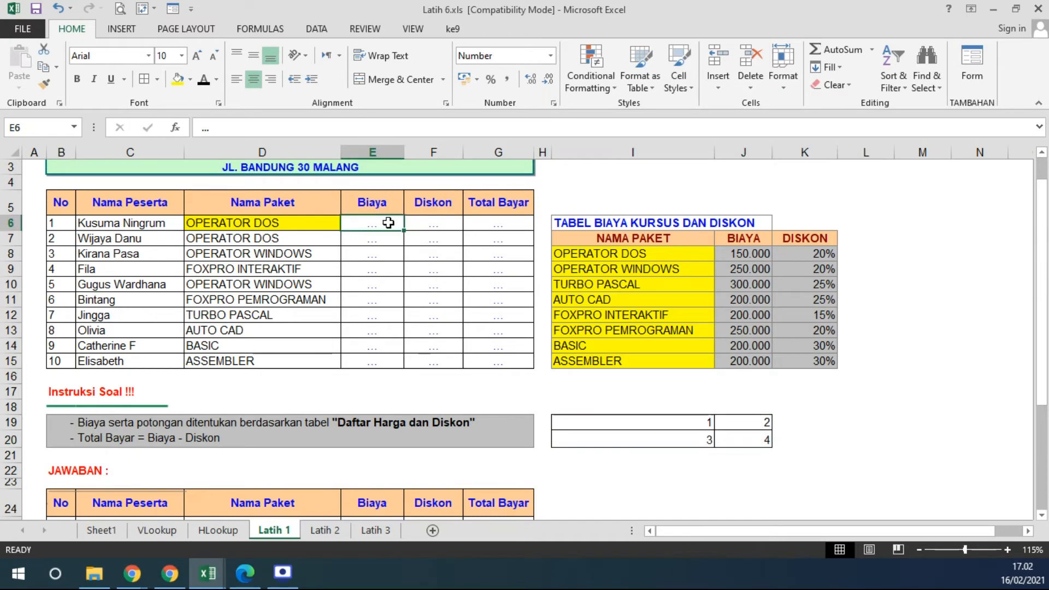
text(=VLOOK)
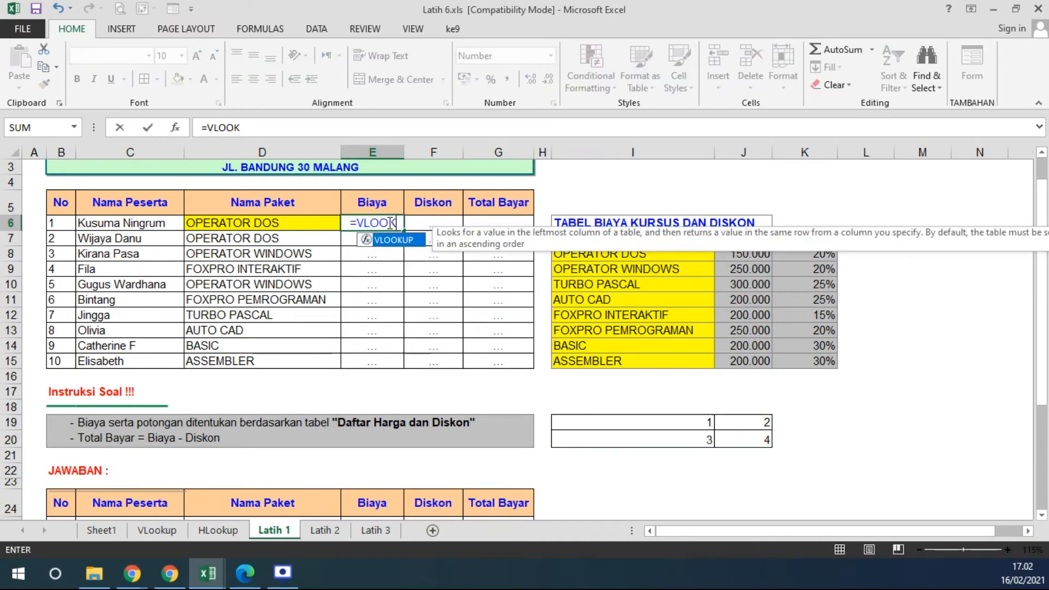
text(UP()
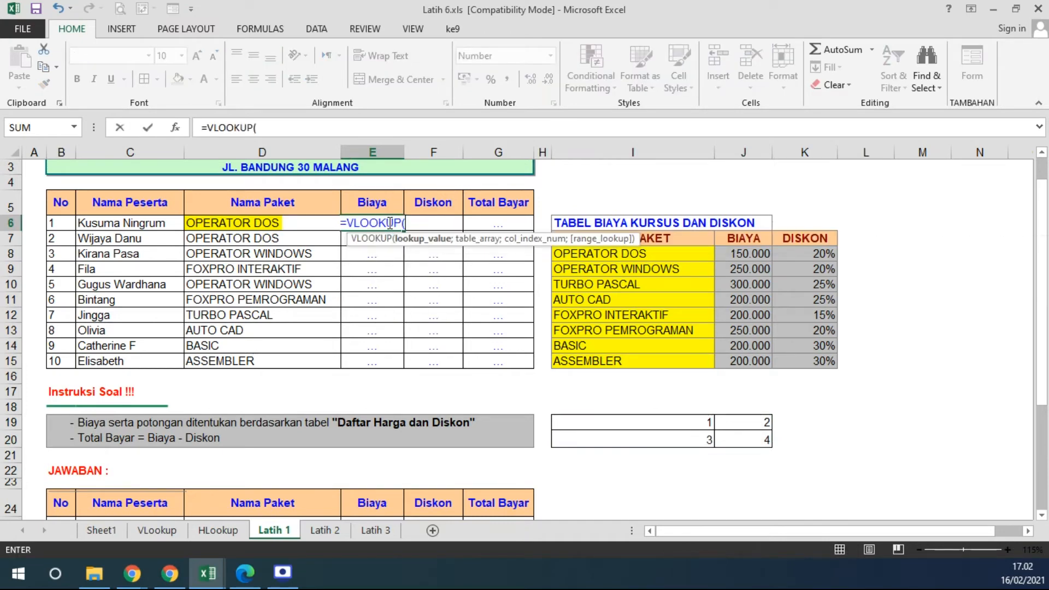
click(251, 224)
text(;)
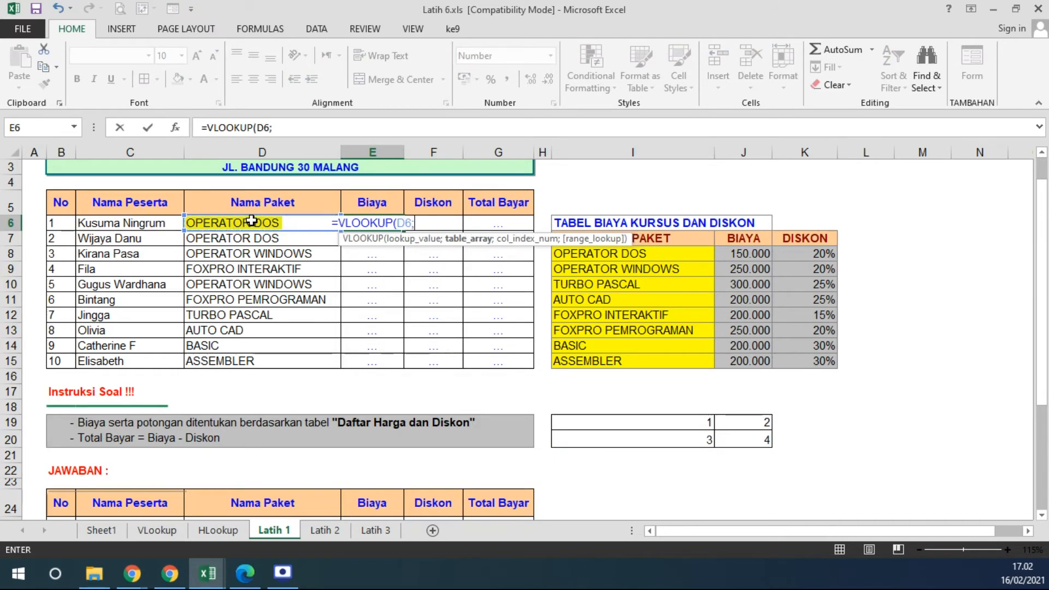
drag(636, 426, 726, 432)
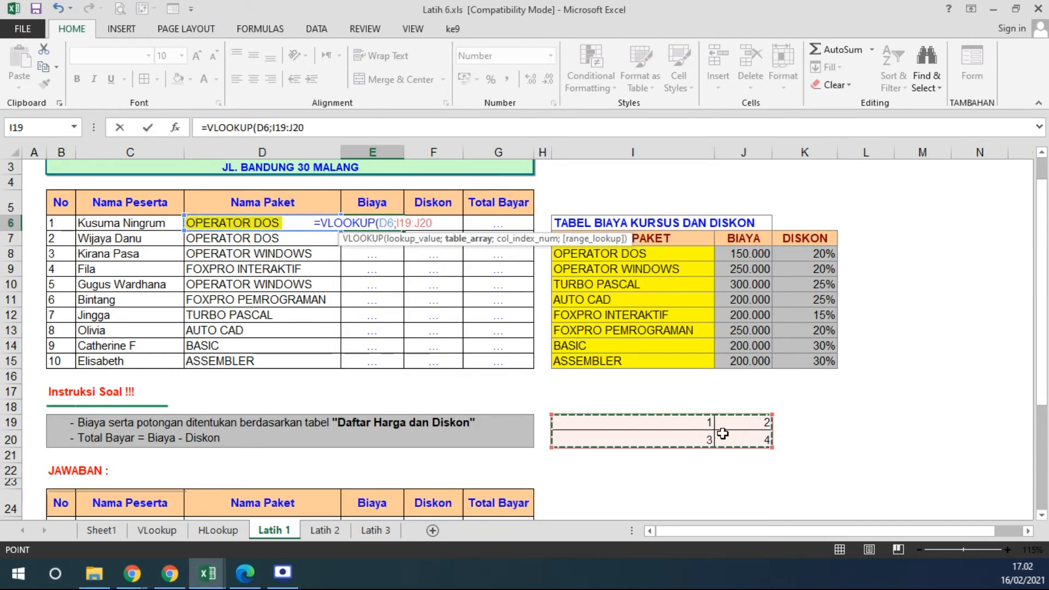
Make the formula's table reference absolute as $I$19:$J$20 and discard the formula.
drag(395, 223, 432, 225)
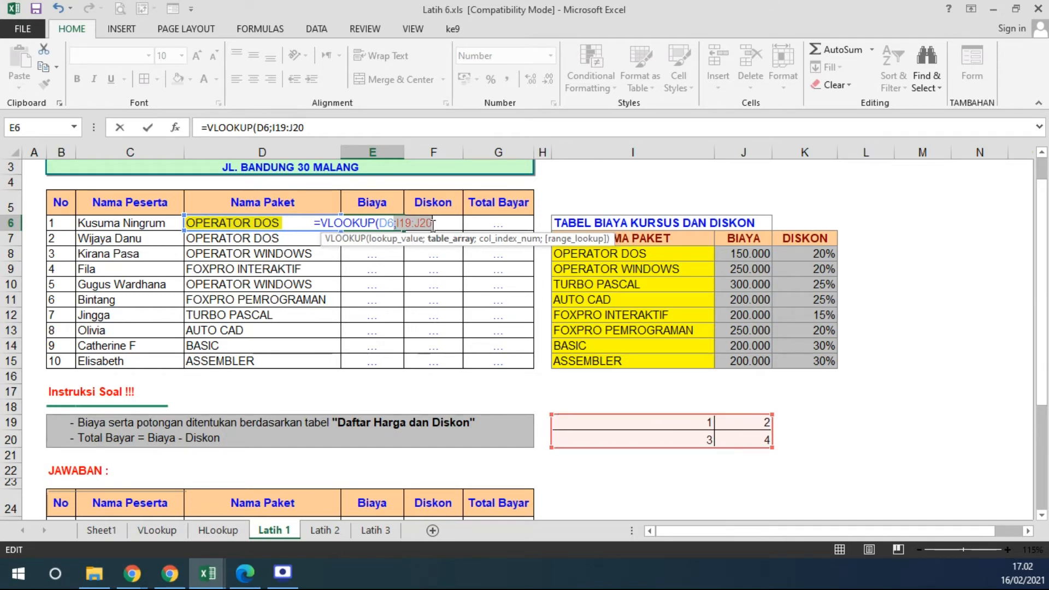
click(428, 242)
click(533, 329)
click(399, 223)
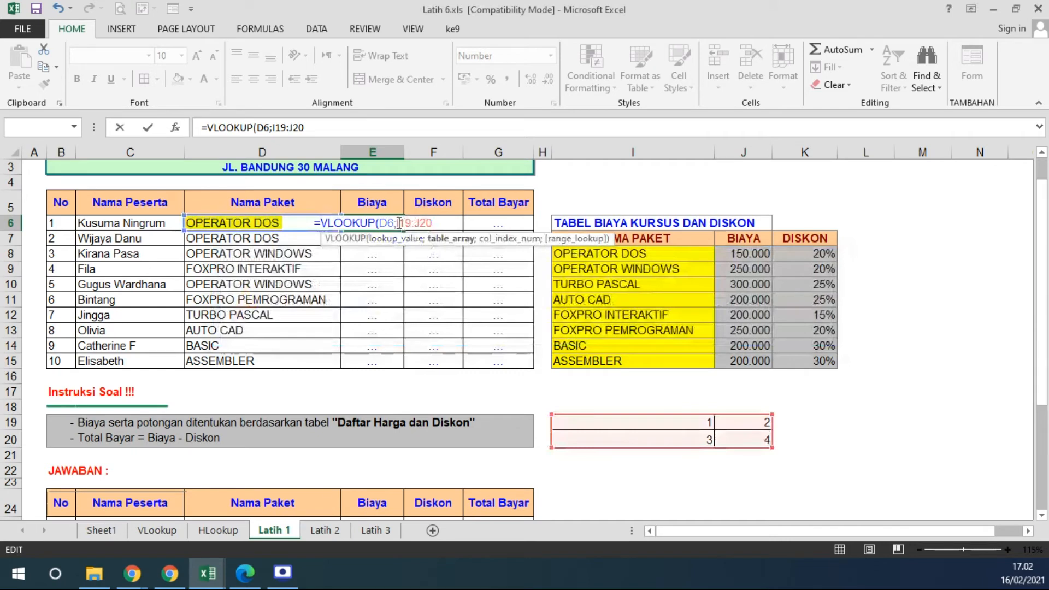
key(F4)
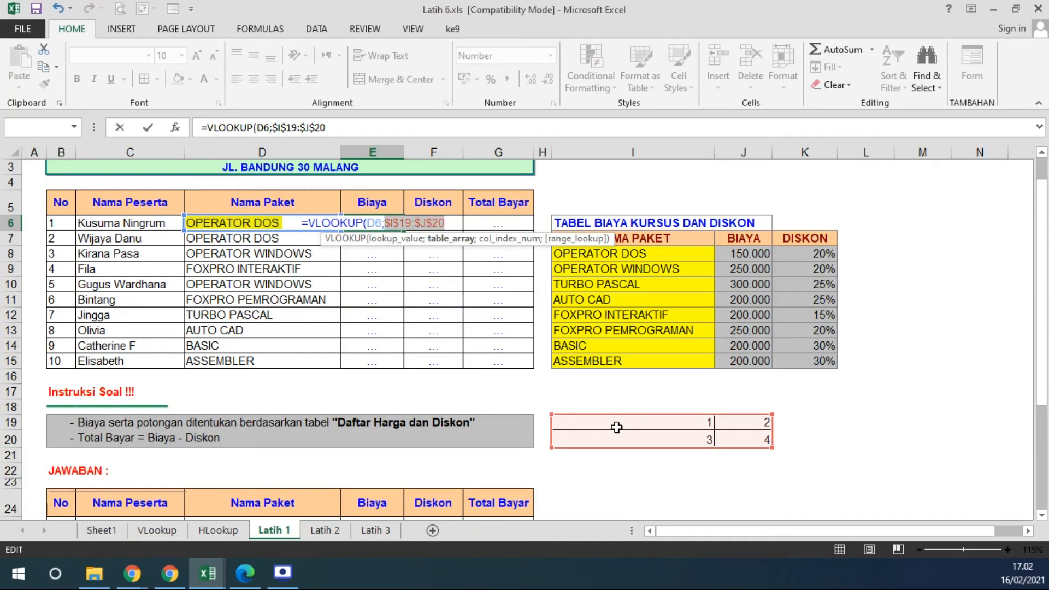
key(Escape)
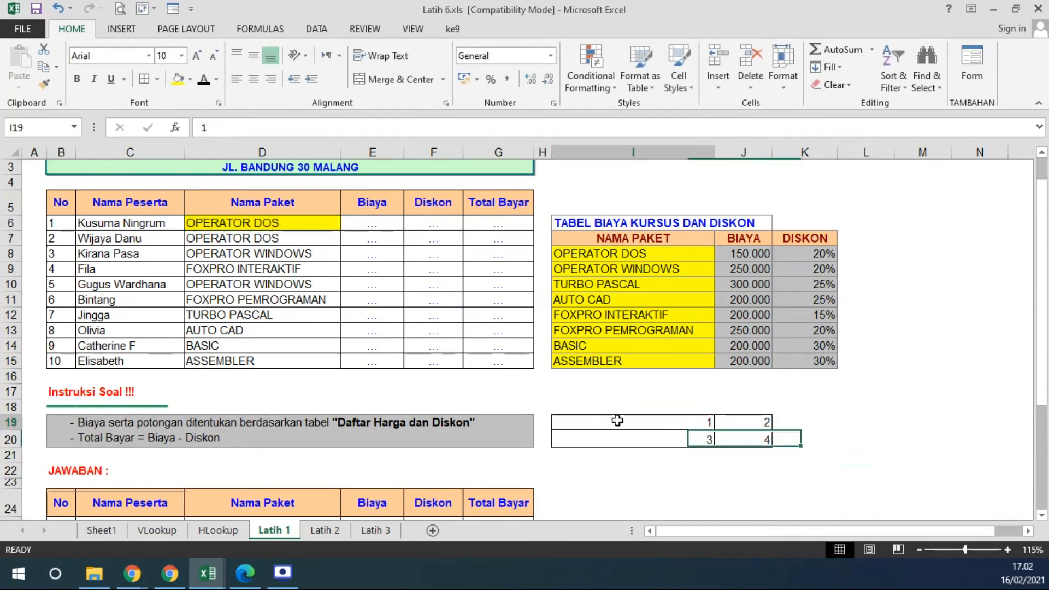
Assign the range name dataku to the sample block I19:J20.
drag(677, 425, 724, 440)
drag(615, 423, 726, 439)
click(29, 129)
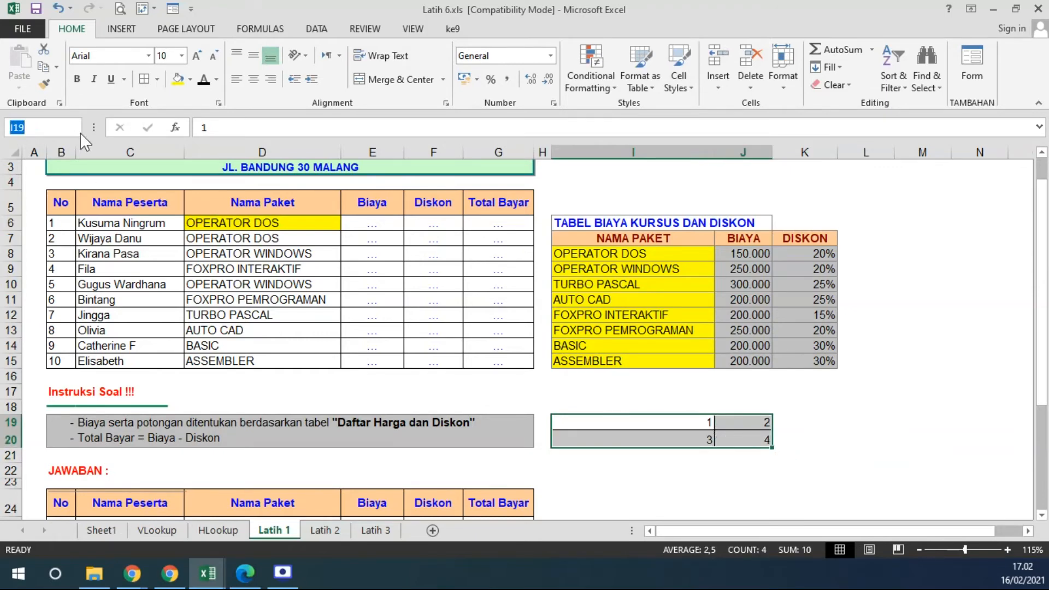
text(dataku)
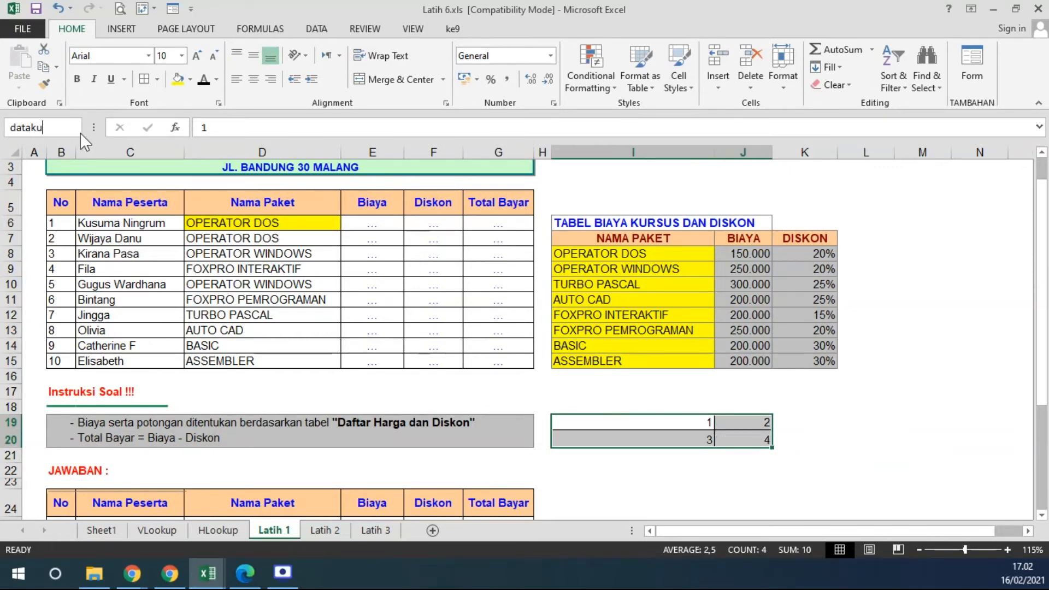
key(Return)
drag(593, 424, 717, 438)
Start a VLOOKUP formula in E6 with the package name in D6 as the lookup value.
click(353, 225)
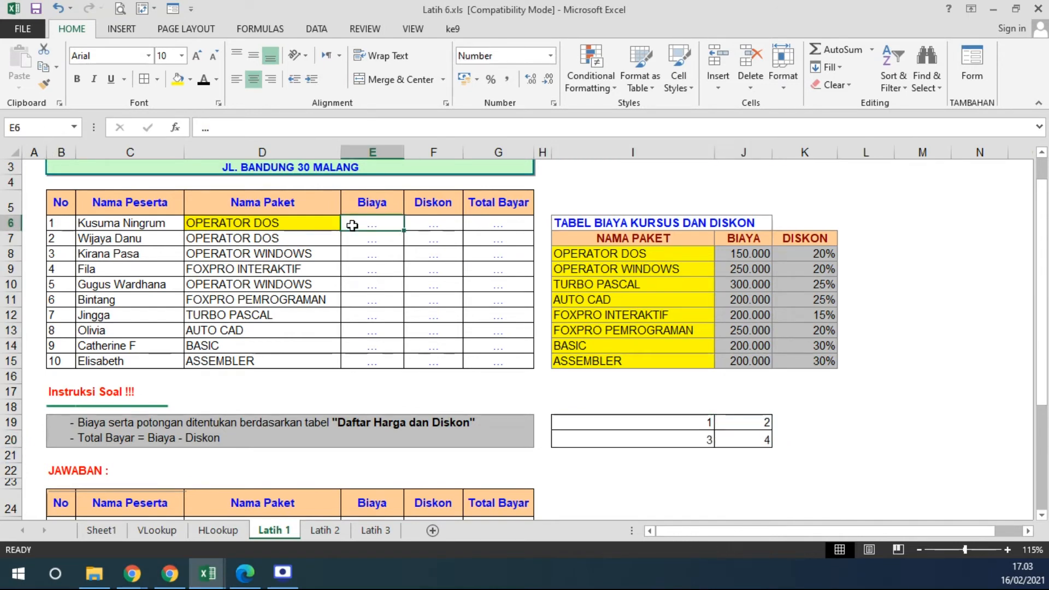
text(=vlooku)
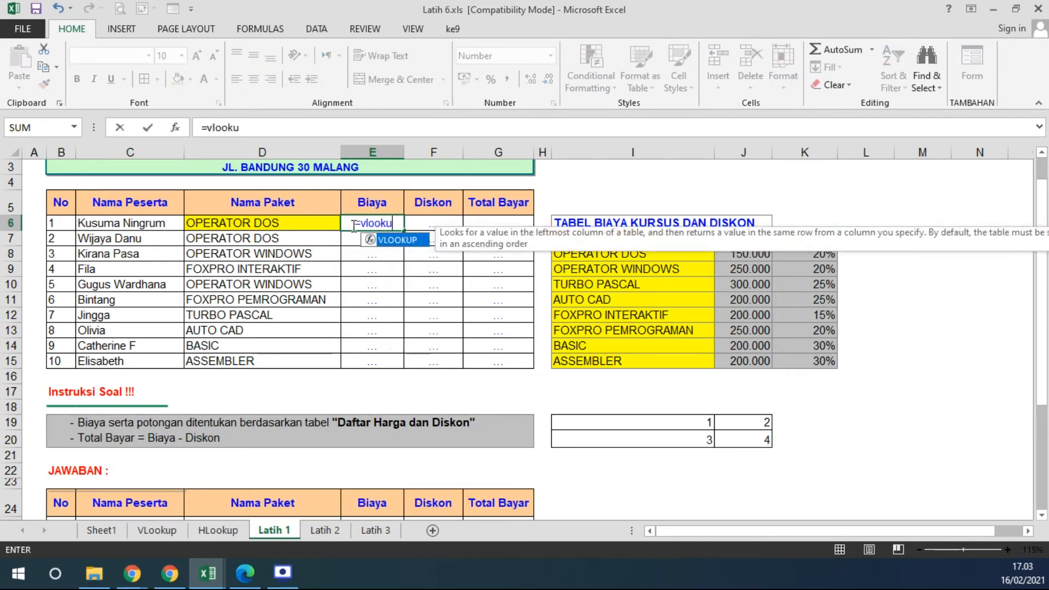
text(p()
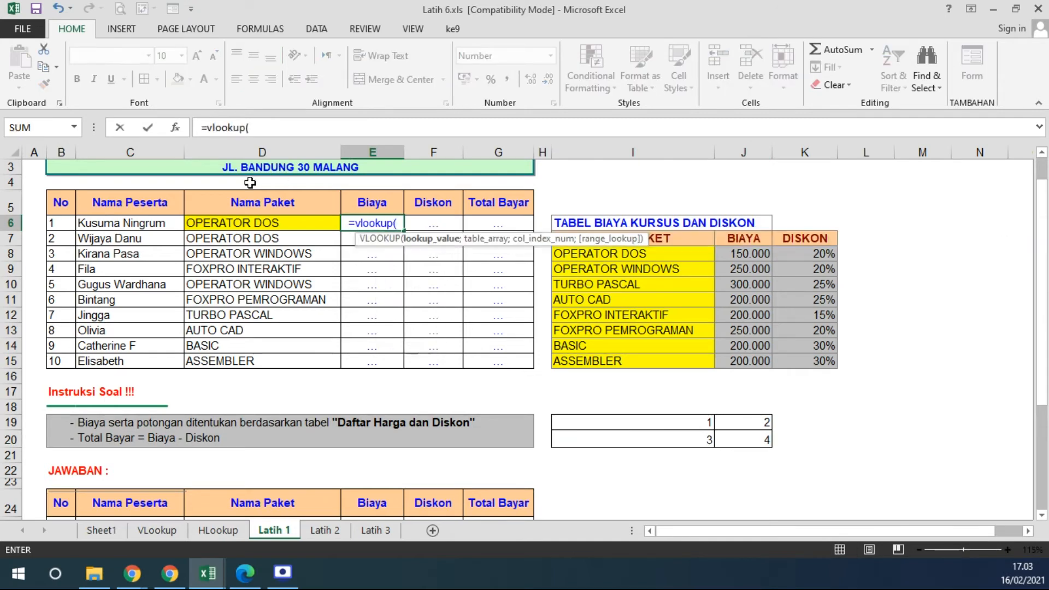
click(257, 225)
text(;)
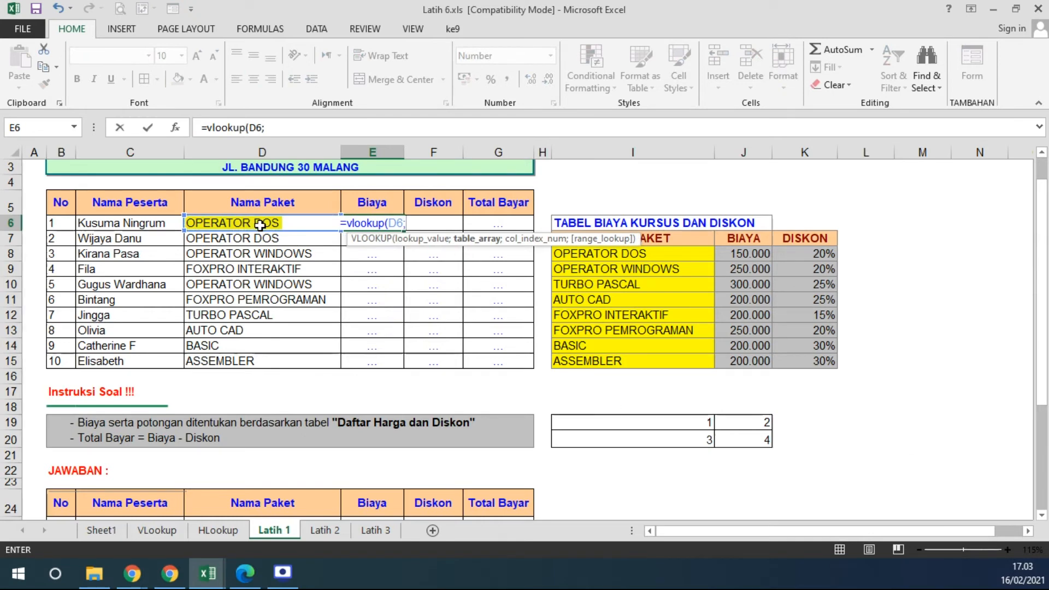
Try the named range dataku as the table array and remove it from the formula again.
drag(604, 424, 730, 435)
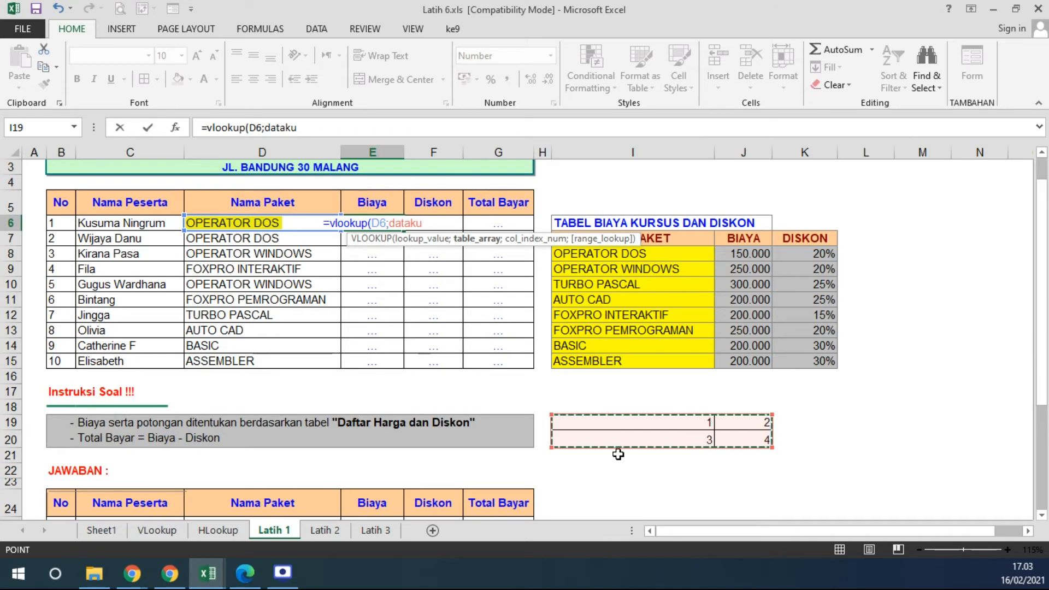
key(BackSpace)
key(BackSpace)
key(BackSpace)
key(BackSpace)
key(BackSpace)
key(BackSpace)
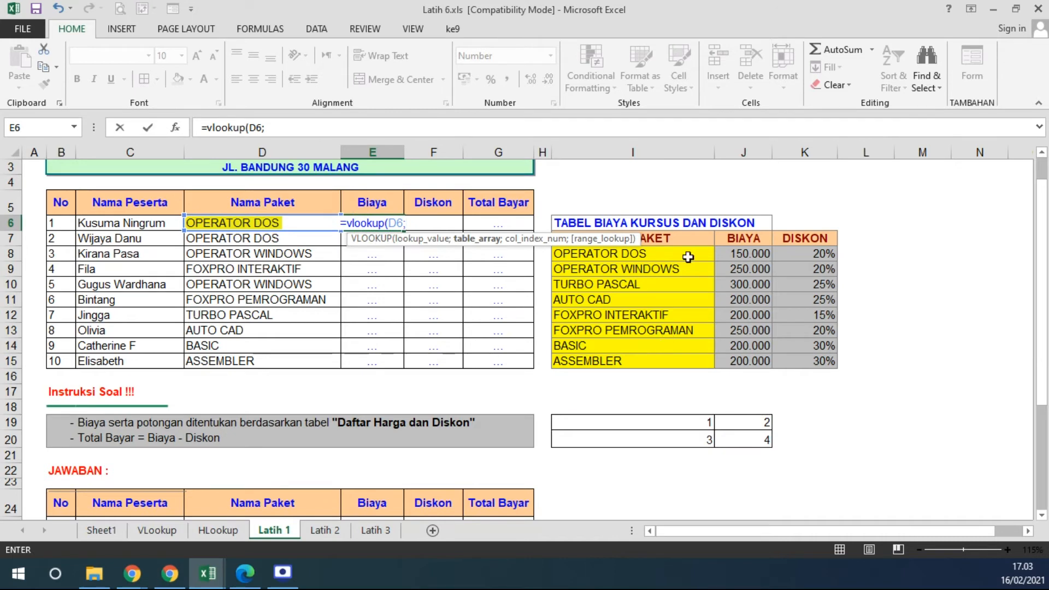
Use the named range paket (I7:K15) as the formula's table array and 2 as the column index.
drag(675, 238, 806, 356)
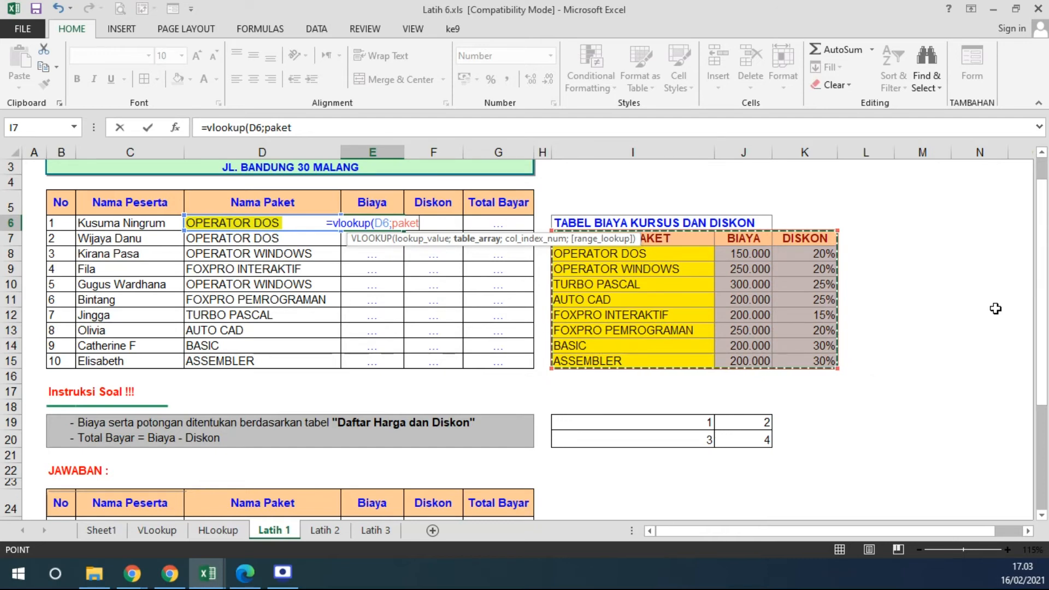
text(;)
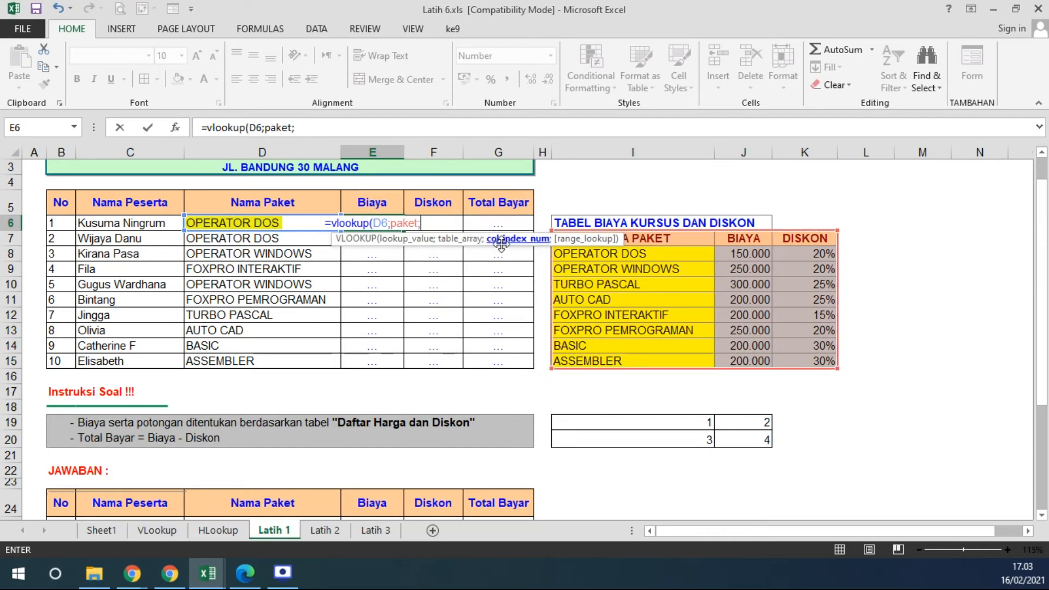
click(474, 250)
key(BackSpace)
key(BackSpace)
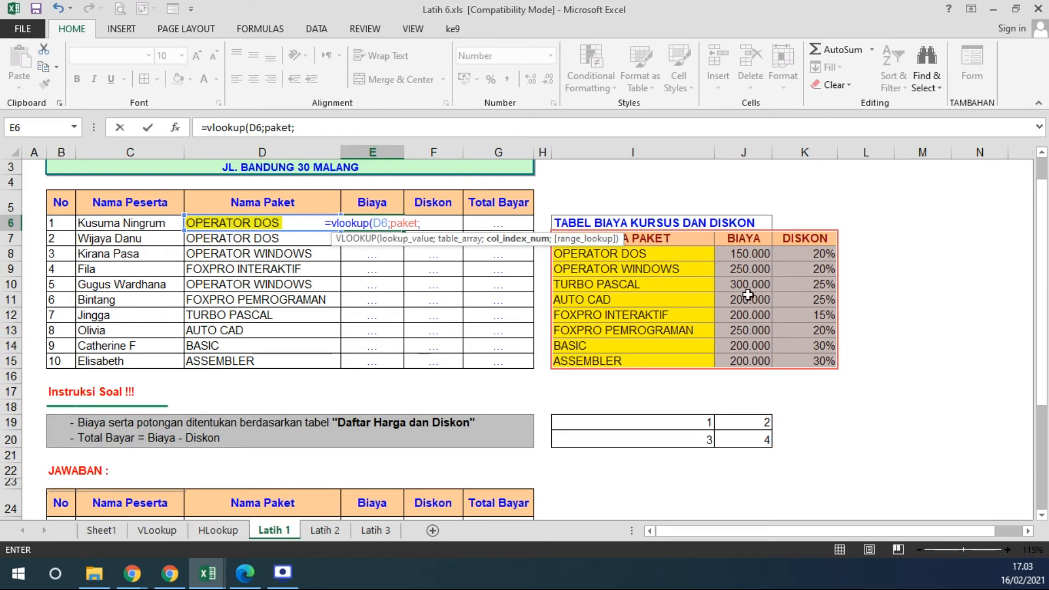
text(2)
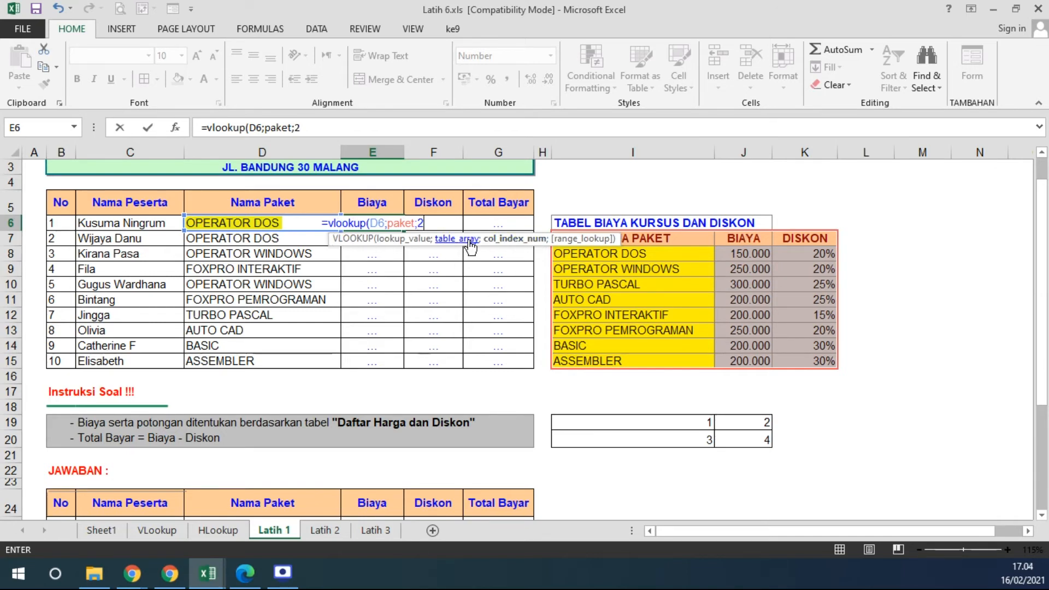
Complete the E6 formula with FALSE as the range lookup and fill it down the Biaya column to E15.
drag(478, 231, 598, 155)
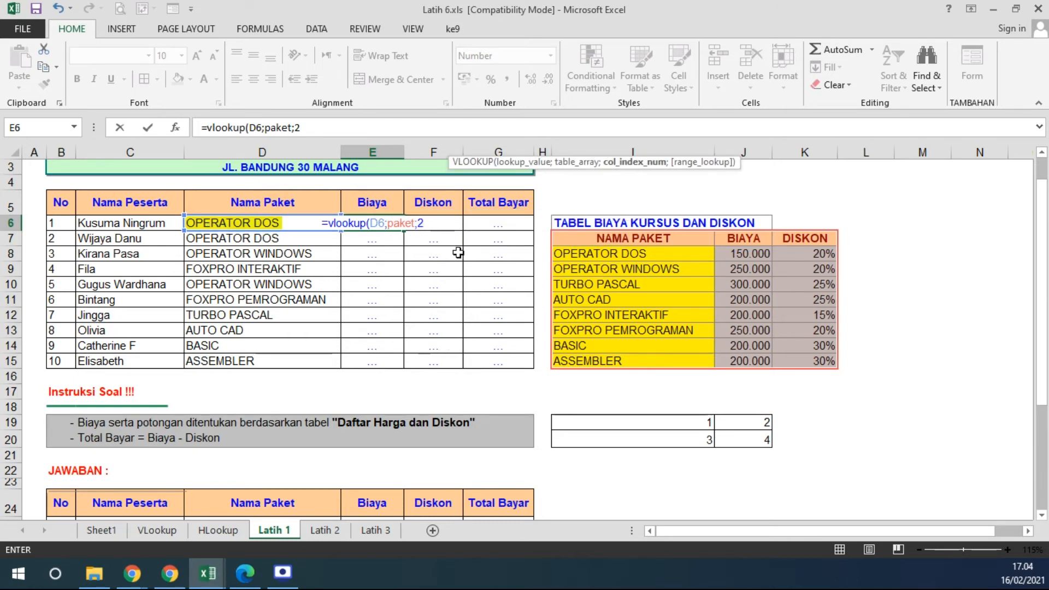
text(; false))
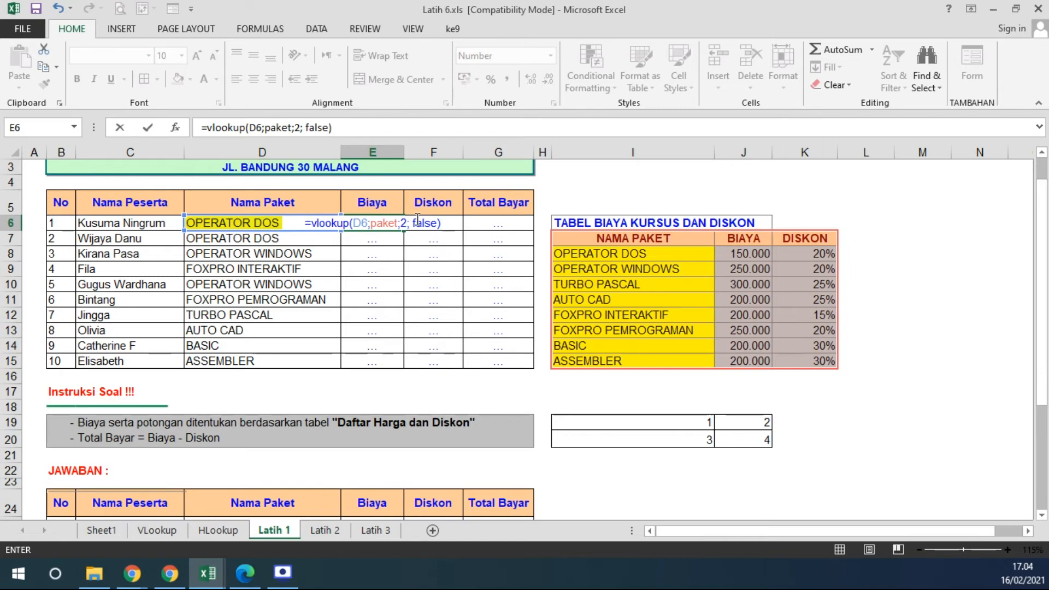
key(F2)
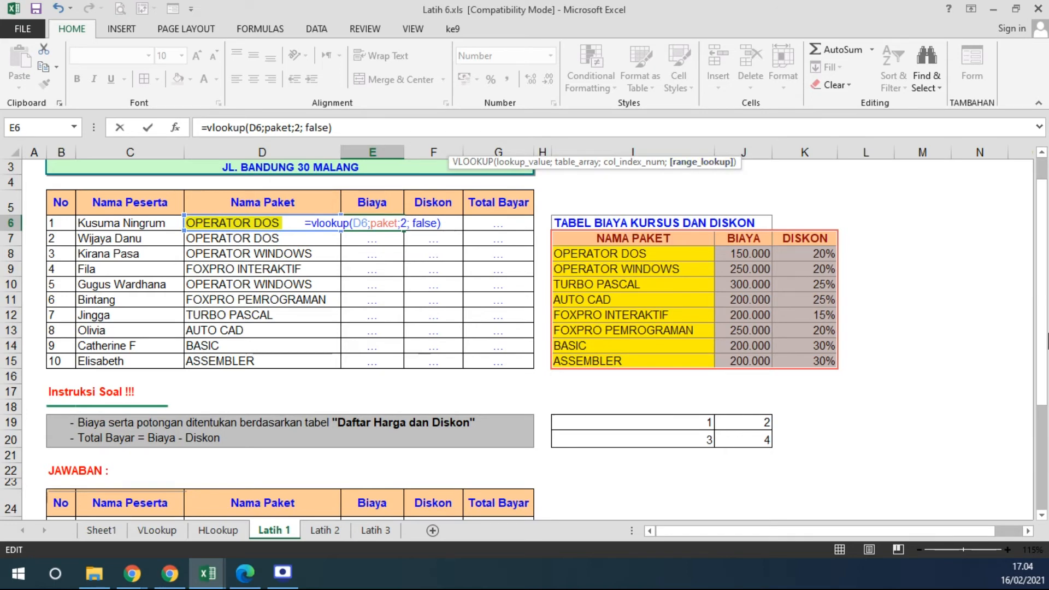
key(Return)
click(382, 225)
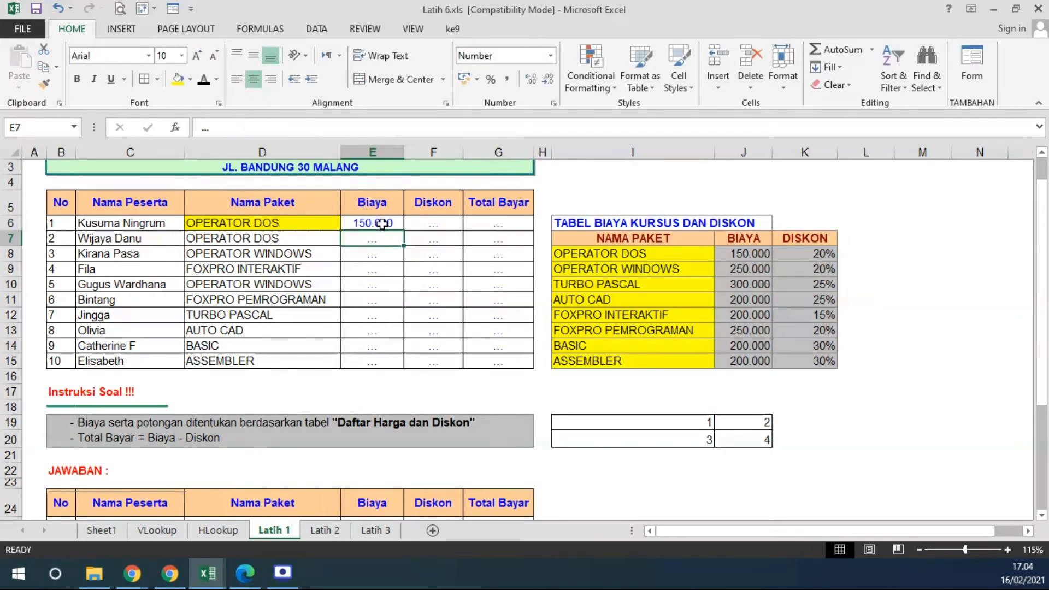
double_click(403, 230)
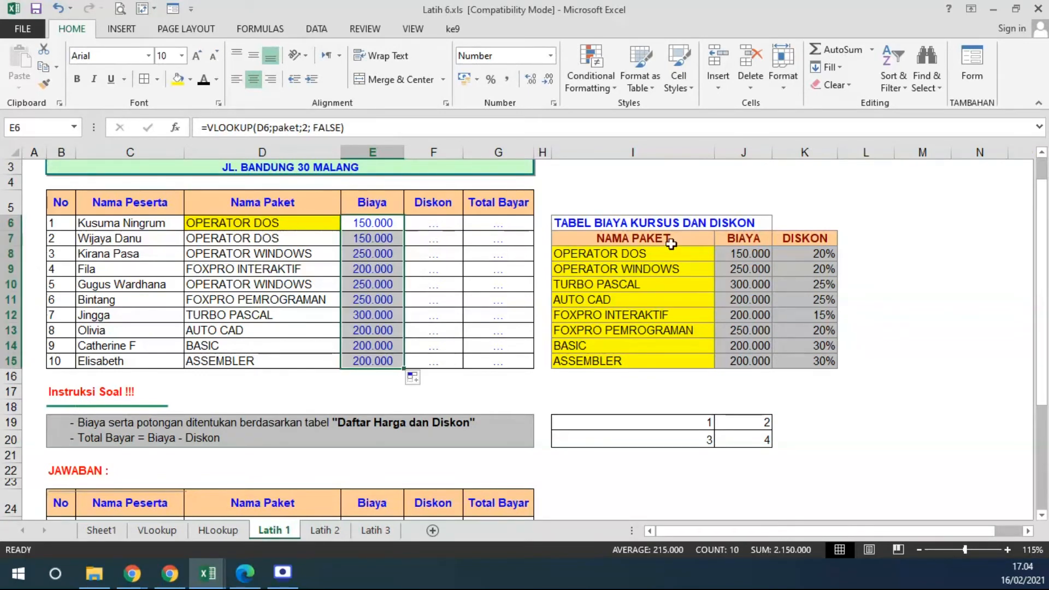
Go through the package names in I8:I15 one by one and review their order.
click(631, 252)
click(629, 270)
click(618, 284)
click(606, 300)
click(593, 314)
click(589, 328)
click(580, 346)
click(575, 362)
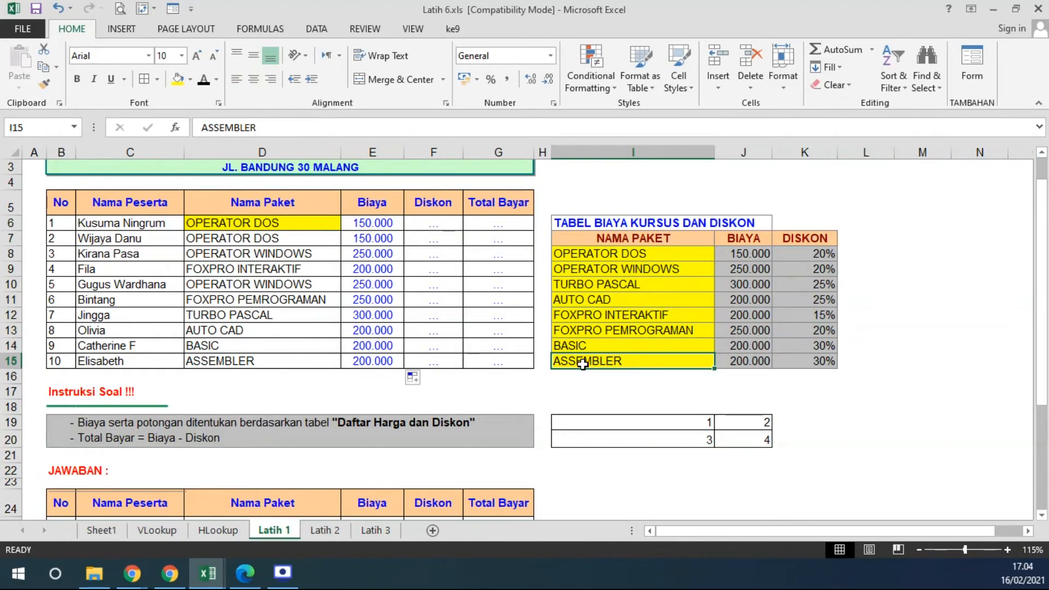
drag(597, 252, 604, 356)
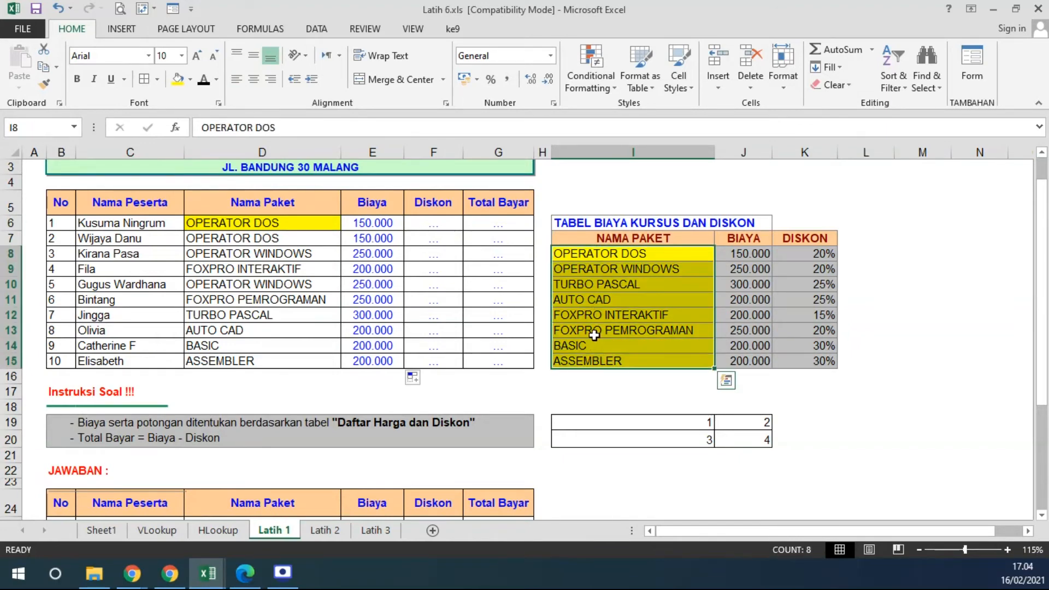
Examine the completed VLOOKUP formula in E6.
double_click(385, 223)
drag(298, 224, 483, 214)
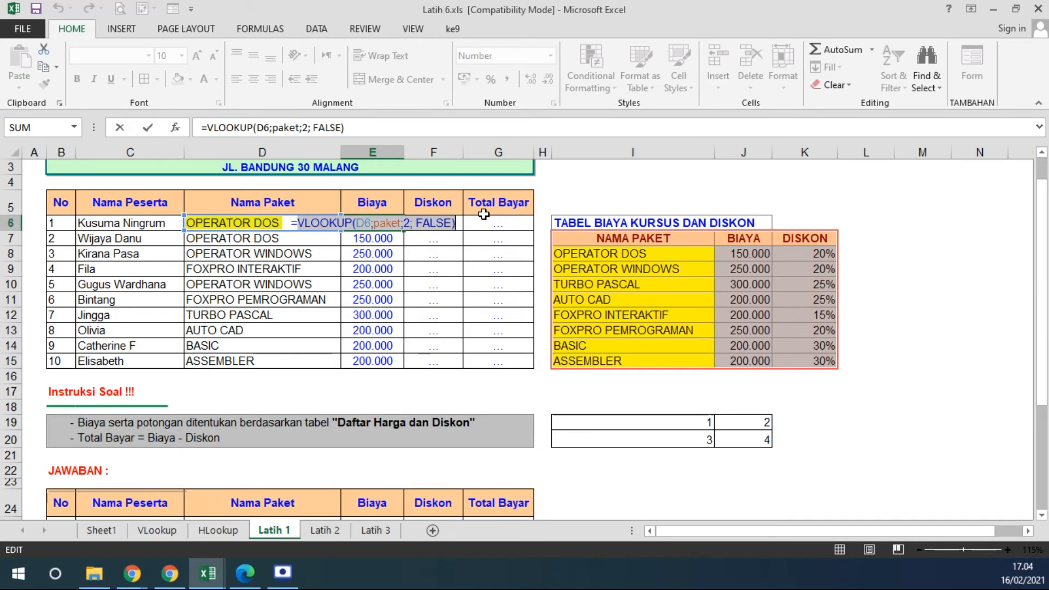
key(Return)
Copy the VLOOKUP formula text from E6 into Diskon cell F6 and change its column index to 3.
click(422, 224)
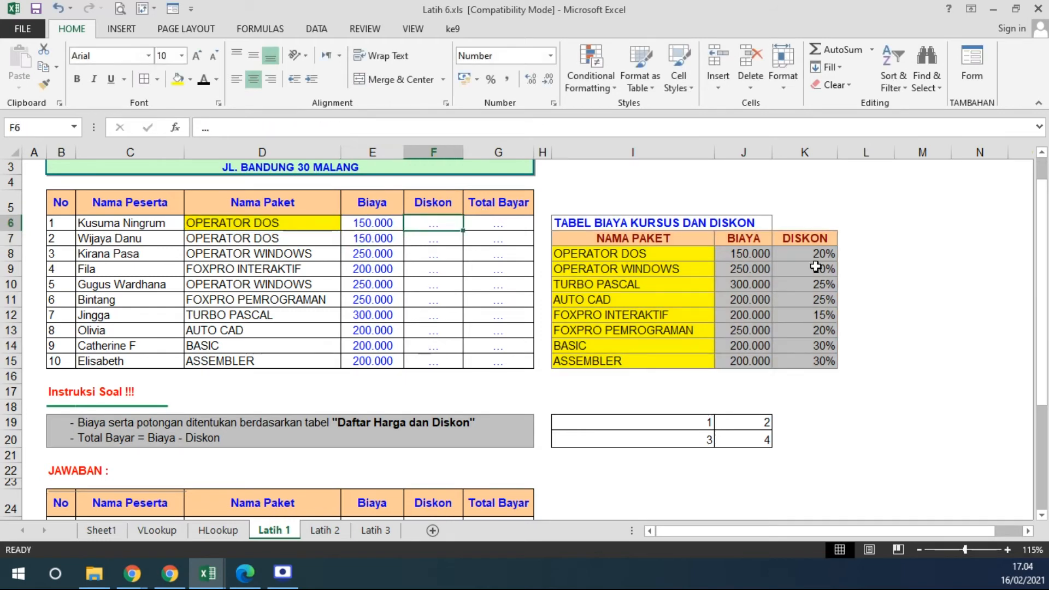
click(370, 229)
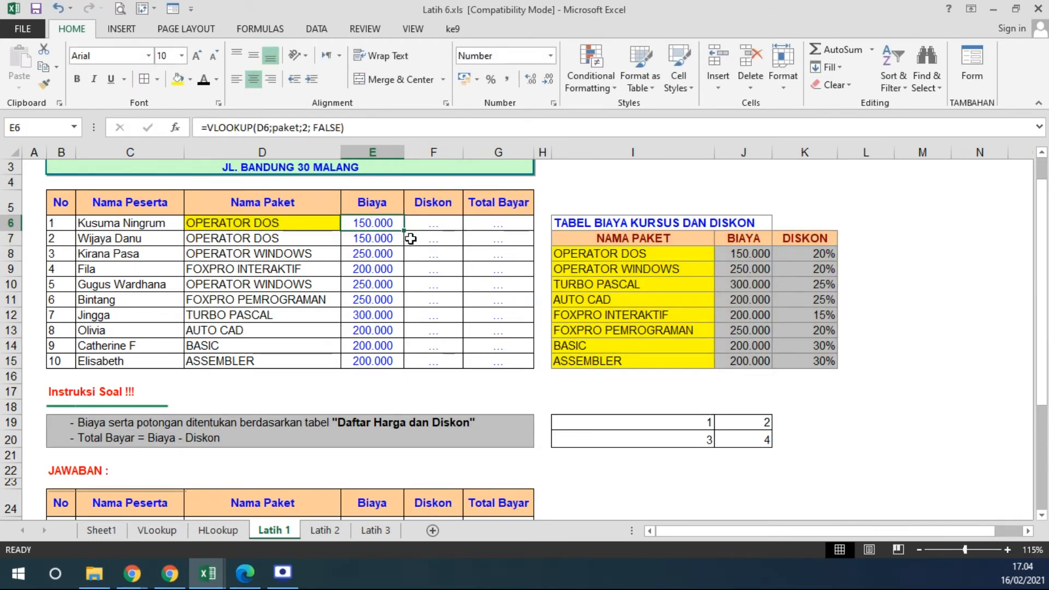
drag(364, 129, 180, 130)
key(ctrl+c)
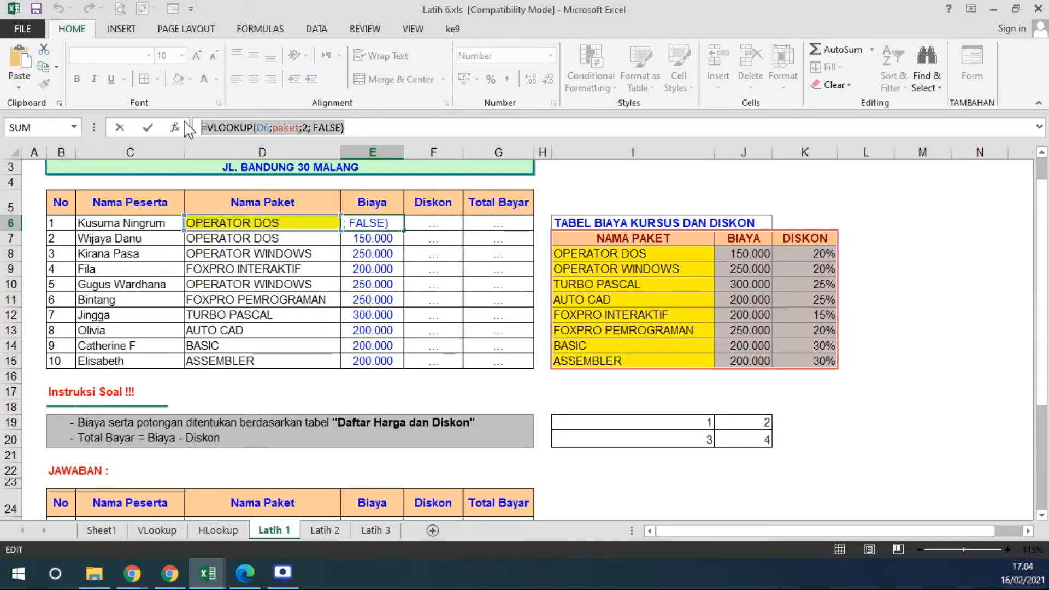
key(Escape)
click(439, 220)
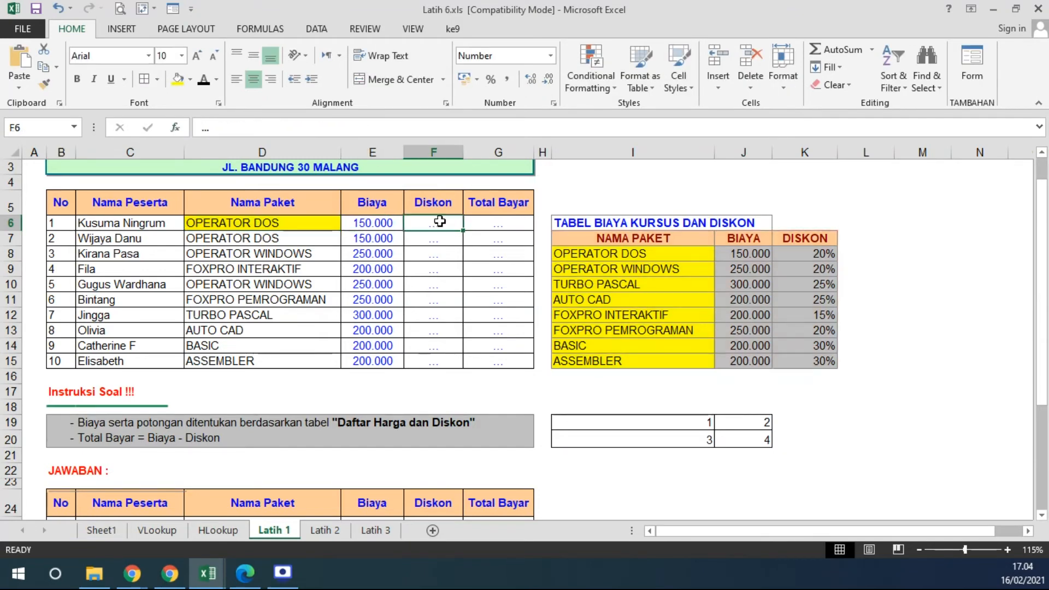
double_click(439, 220)
drag(451, 221, 401, 220)
key(ctrl+v)
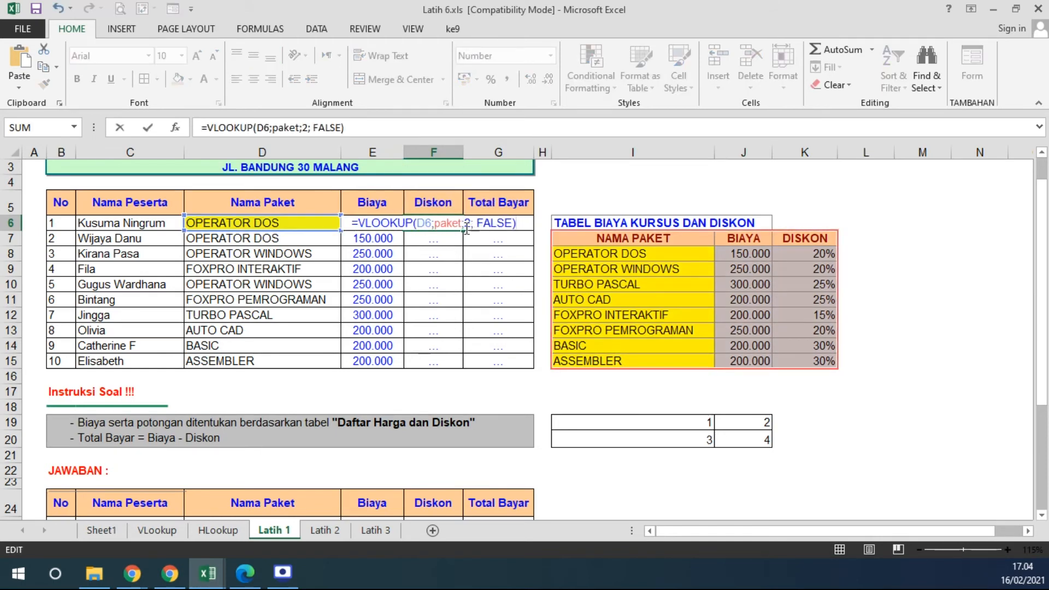
double_click(466, 223)
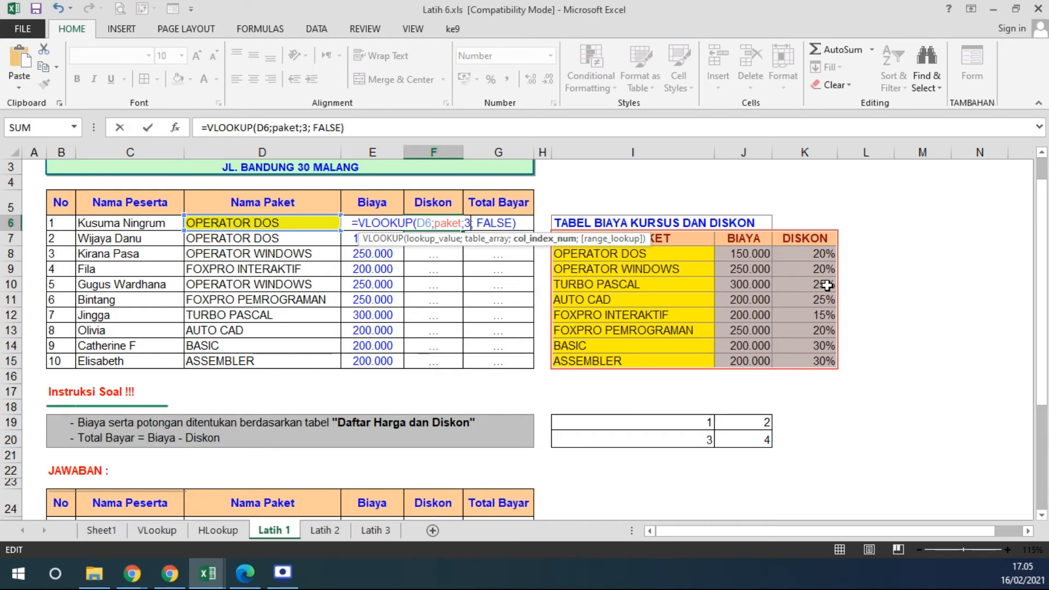
key(Return)
Fill the F6 formula down the Diskon column to F15 and display the values with two decimal places.
click(462, 228)
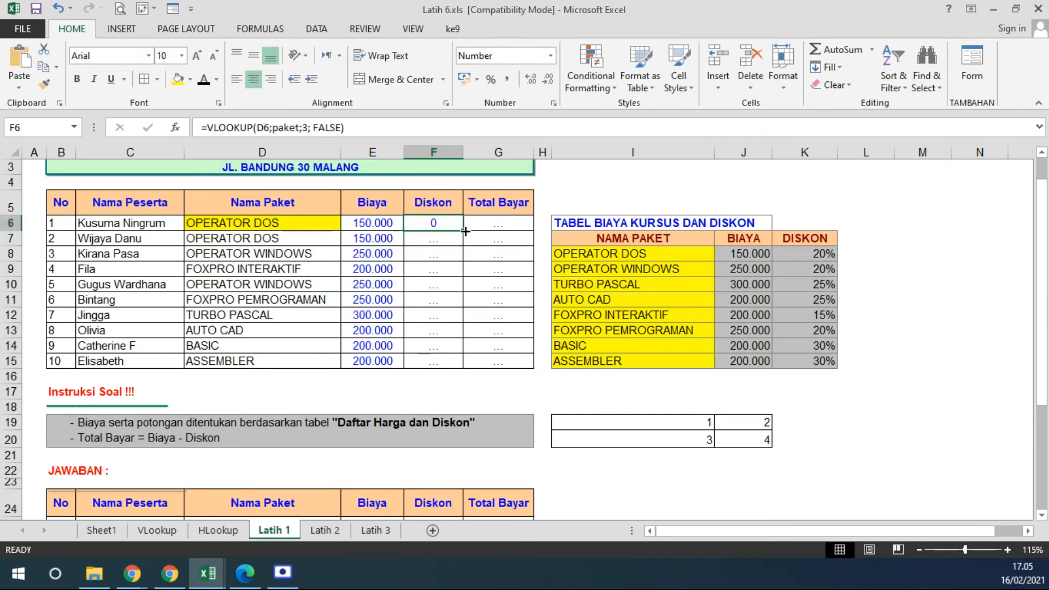
double_click(463, 230)
click(527, 78)
click(528, 79)
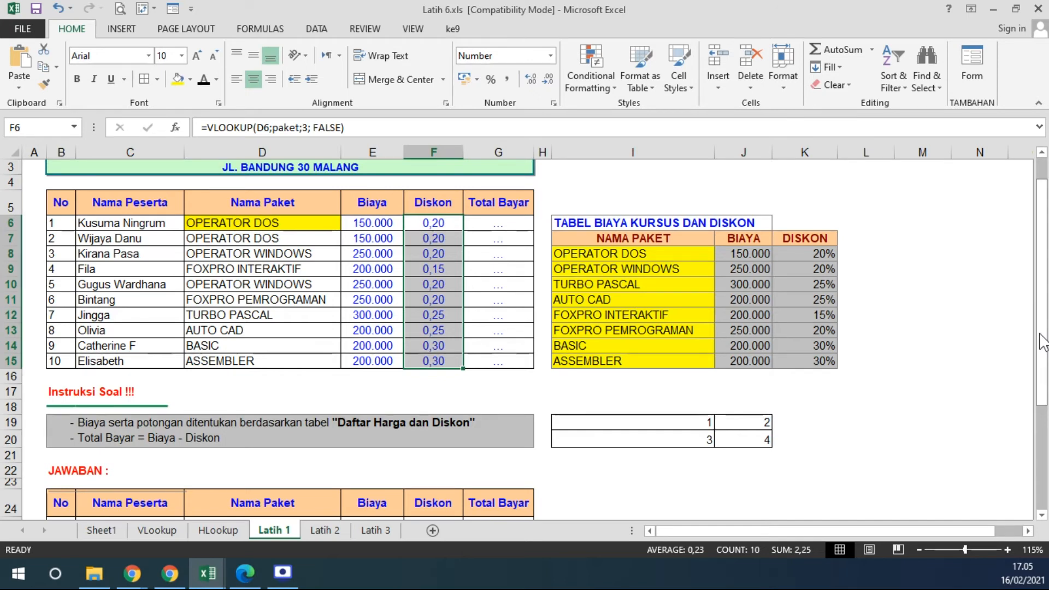
Extend the F6 formula to multiply the VLOOKUP discount rate by the Biaya amount in E6.
scroll(434, 344, down, 3)
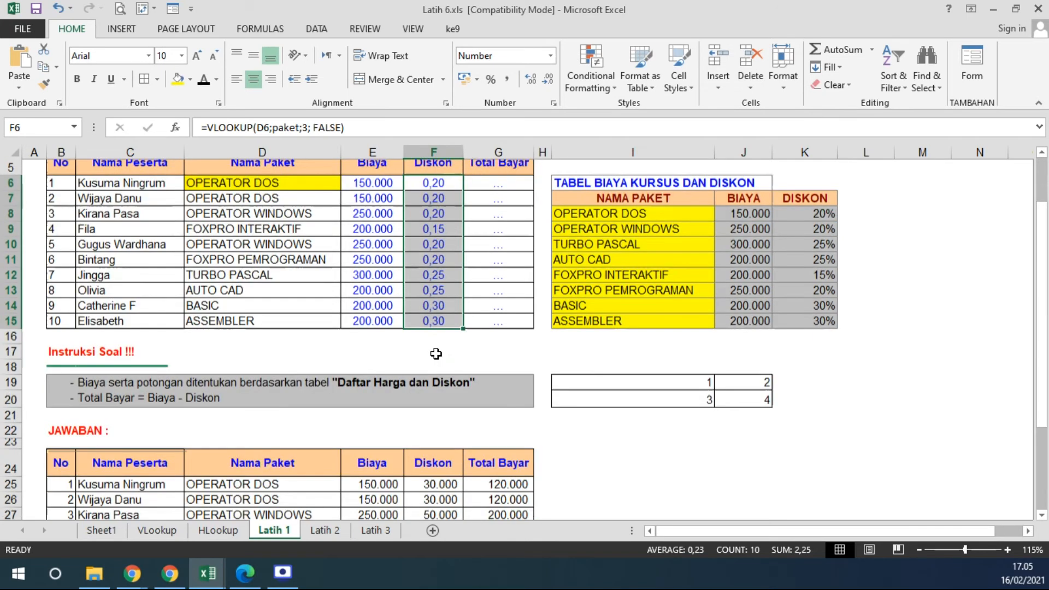
scroll(470, 402, up, 3)
double_click(435, 257)
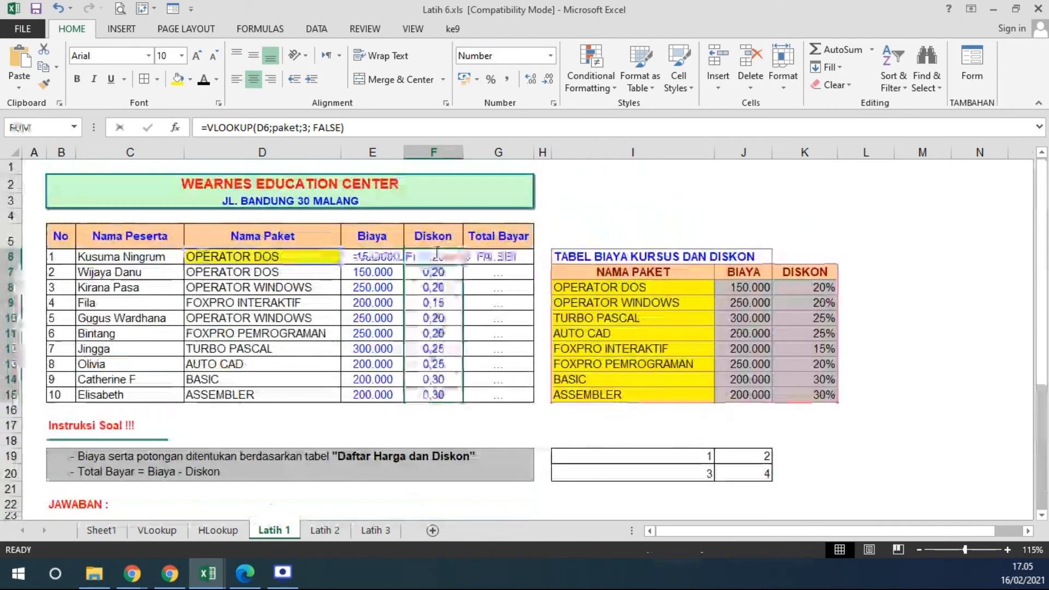
click(524, 256)
key(BackSpace)
key(BackSpace)
click(402, 129)
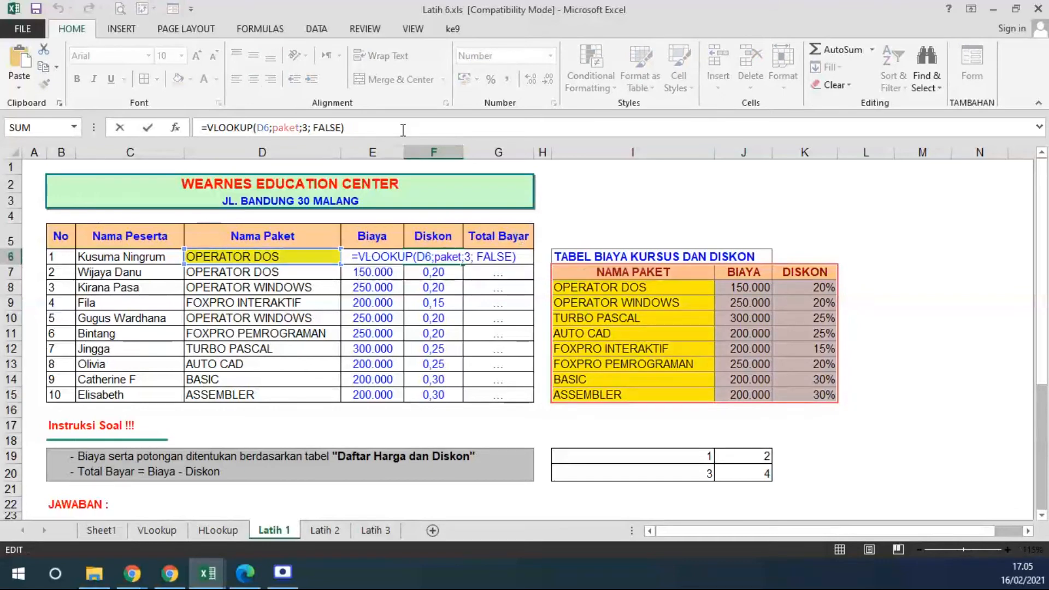
text(*)
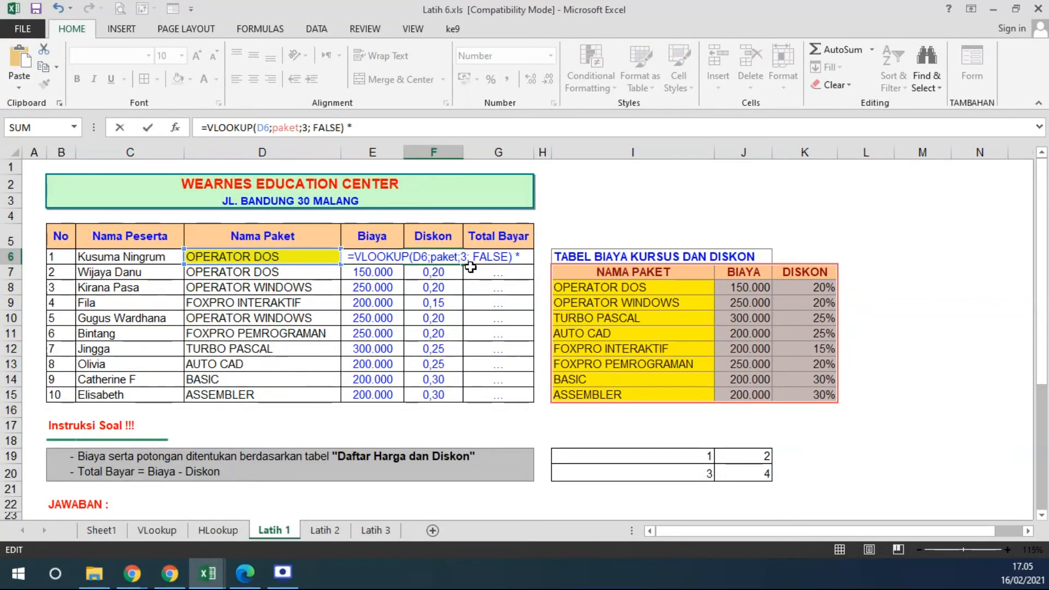
text( E6)
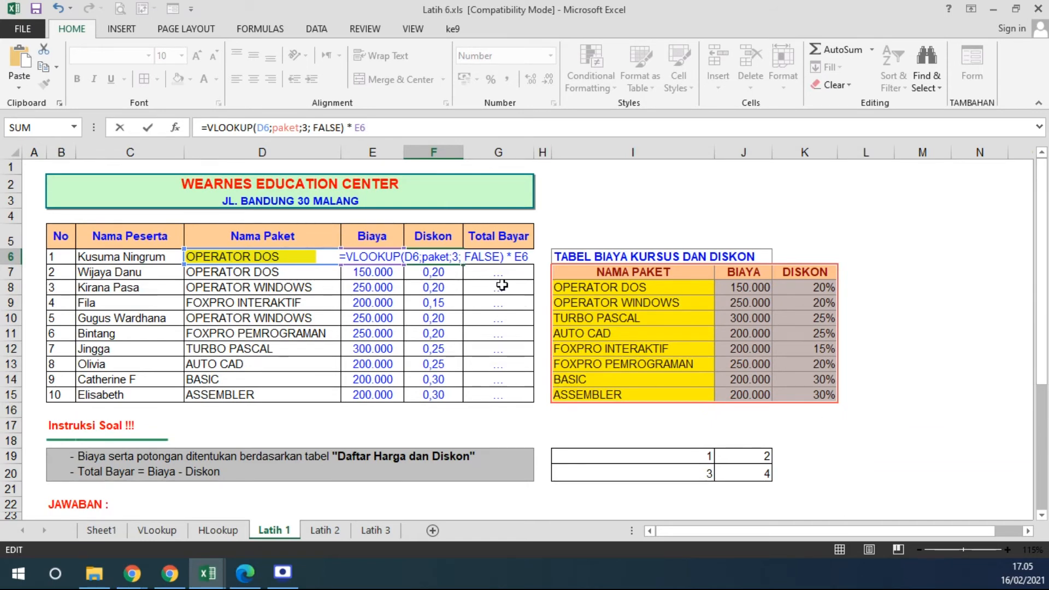
key(Return)
Fill the extended F6 formula down to F15 and remove the two decimal places from the Diskon column.
click(444, 256)
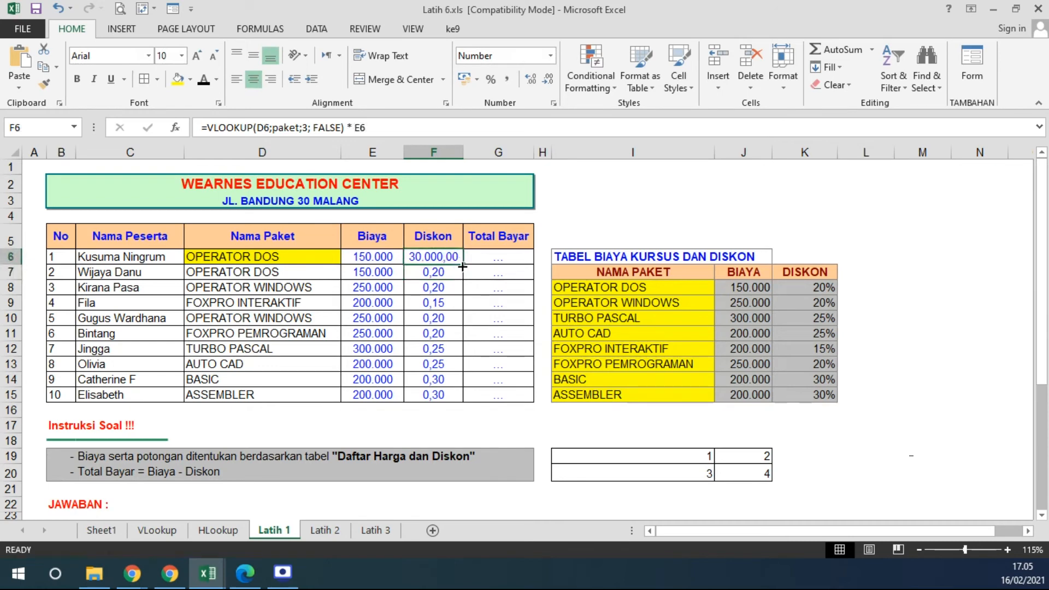
double_click(464, 264)
click(547, 79)
click(547, 79)
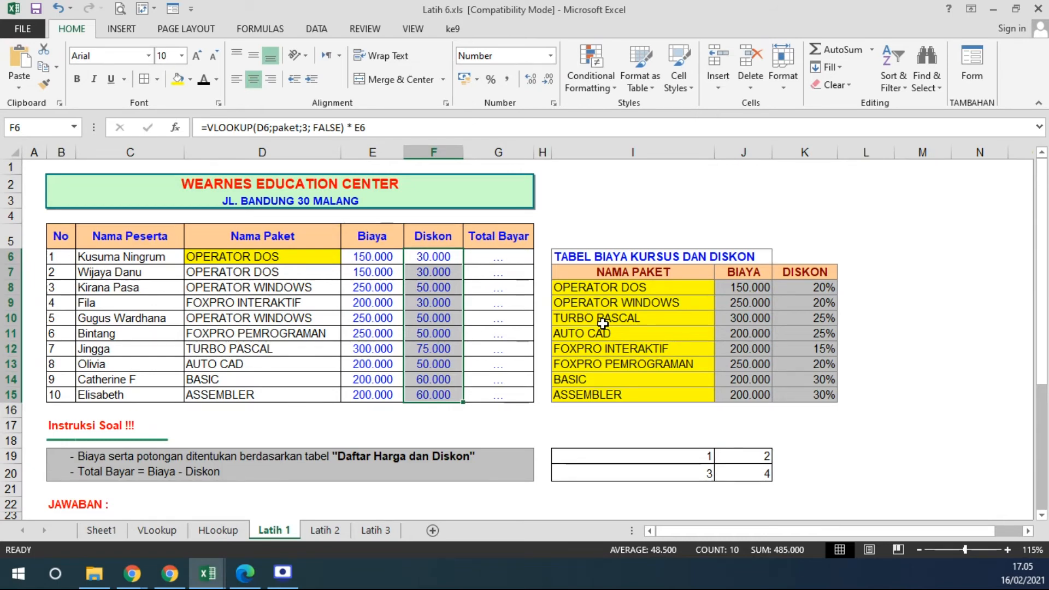
Compare the row headings in C23:C25 on the HLookup sheet with the column headings in I6:K6 on the VLookup sheet.
click(208, 529)
scroll(515, 328, down, 2)
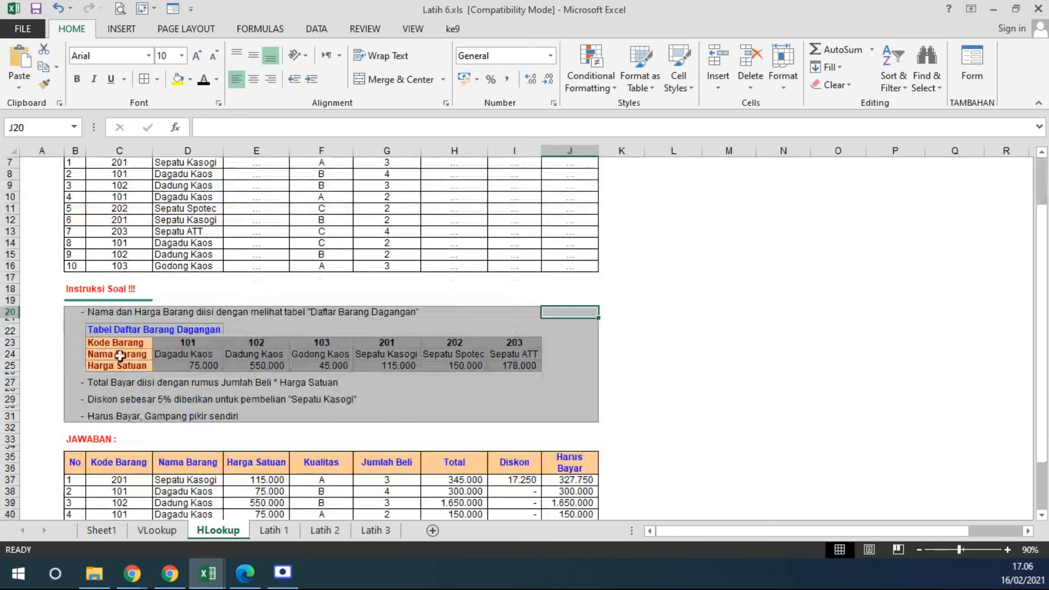
drag(117, 343, 116, 364)
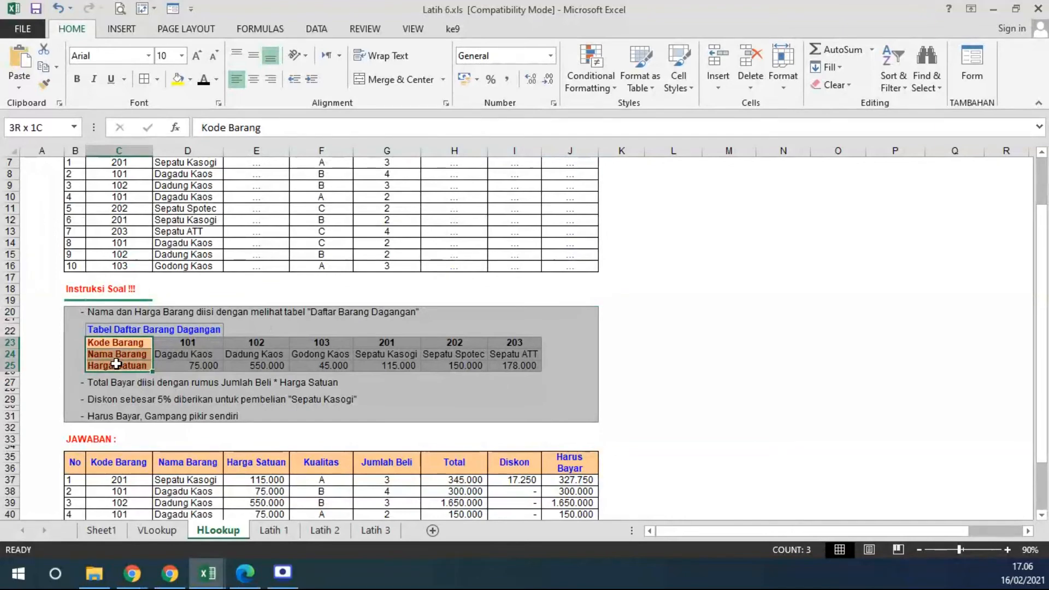
click(157, 530)
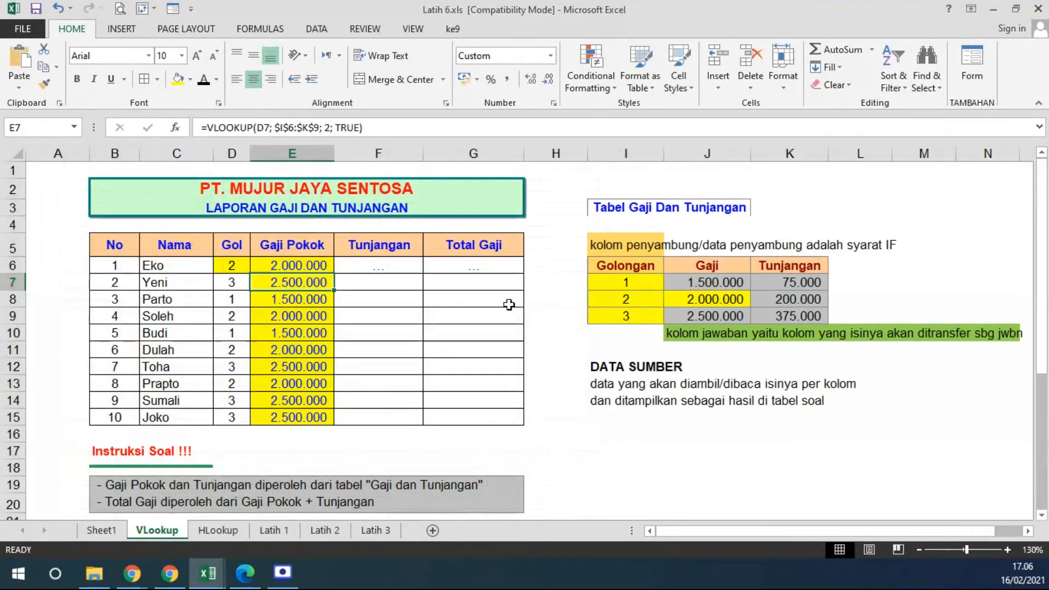
drag(616, 265, 803, 266)
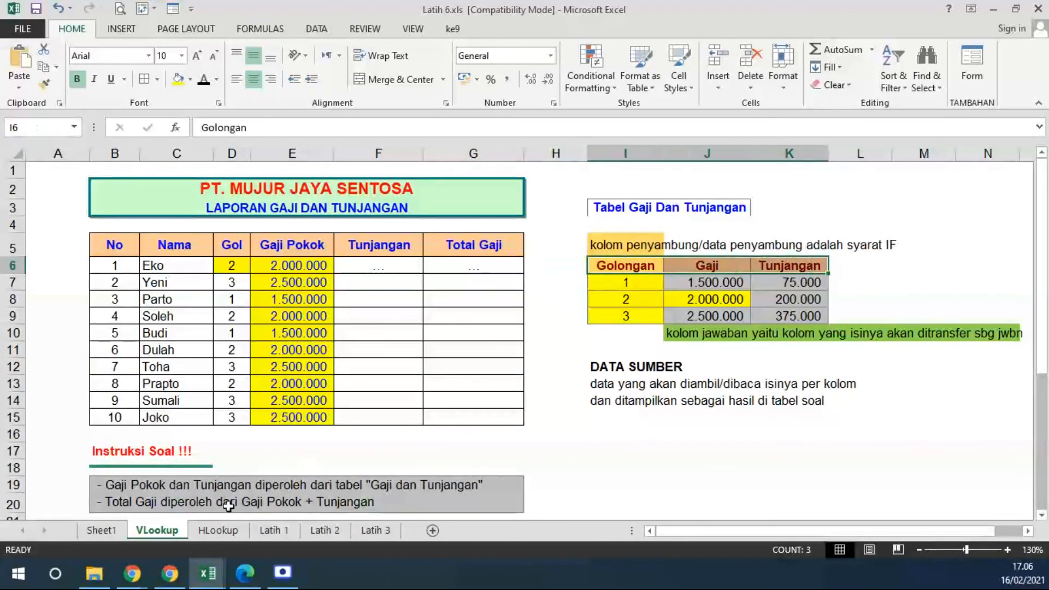
Fill the item data D23:I25 in the HLookup sheet's Tabel Daftar Barang Dagangan with yellow.
click(215, 530)
drag(116, 342, 524, 366)
click(179, 78)
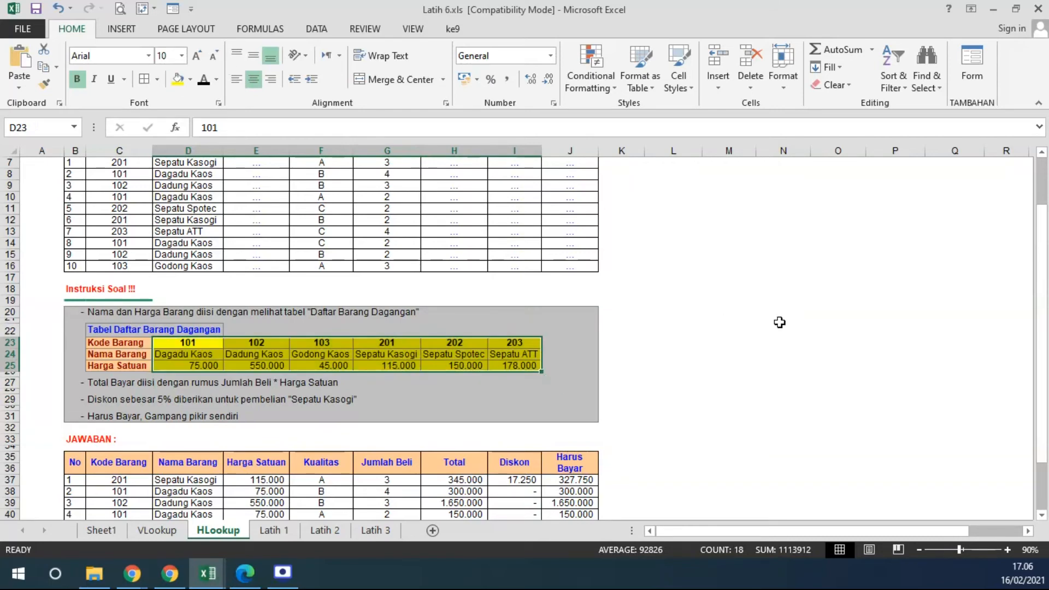
Fill the Kode Barang row C23:I23 of the item table with the standard green colour.
drag(171, 341, 934, 341)
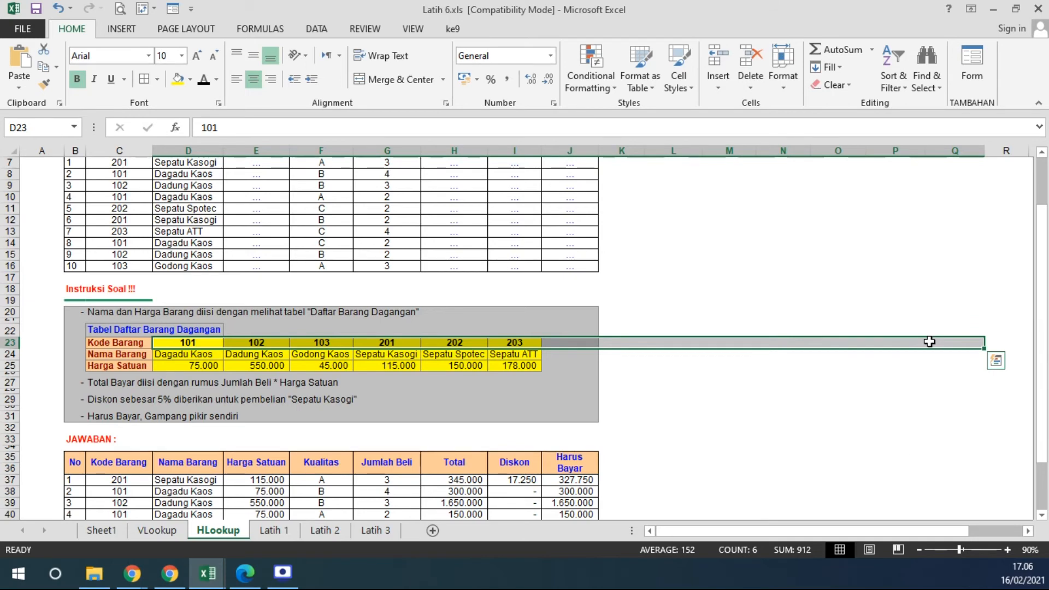
click(323, 368)
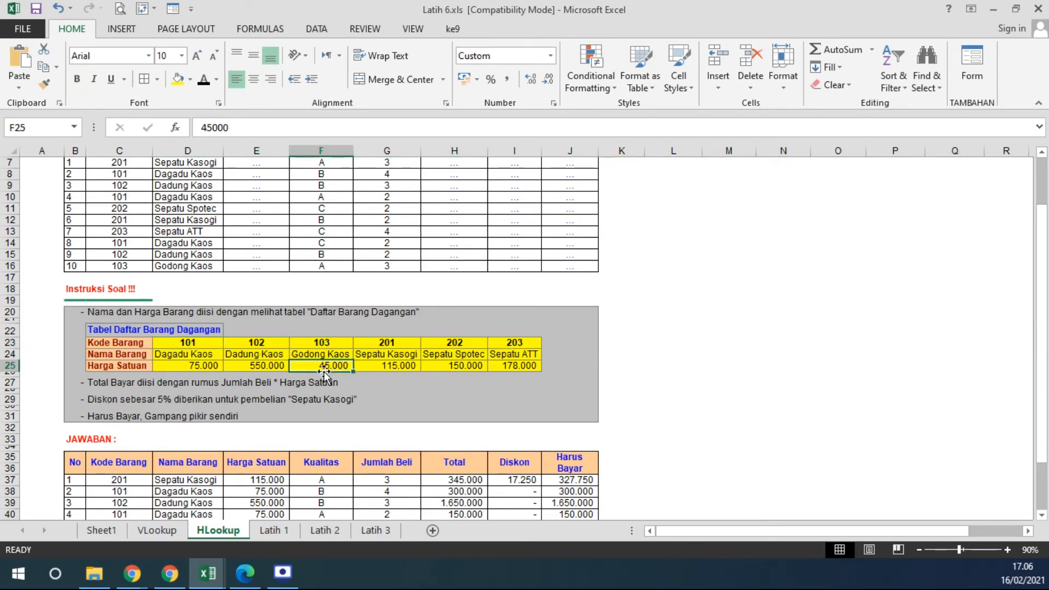
click(171, 530)
click(218, 530)
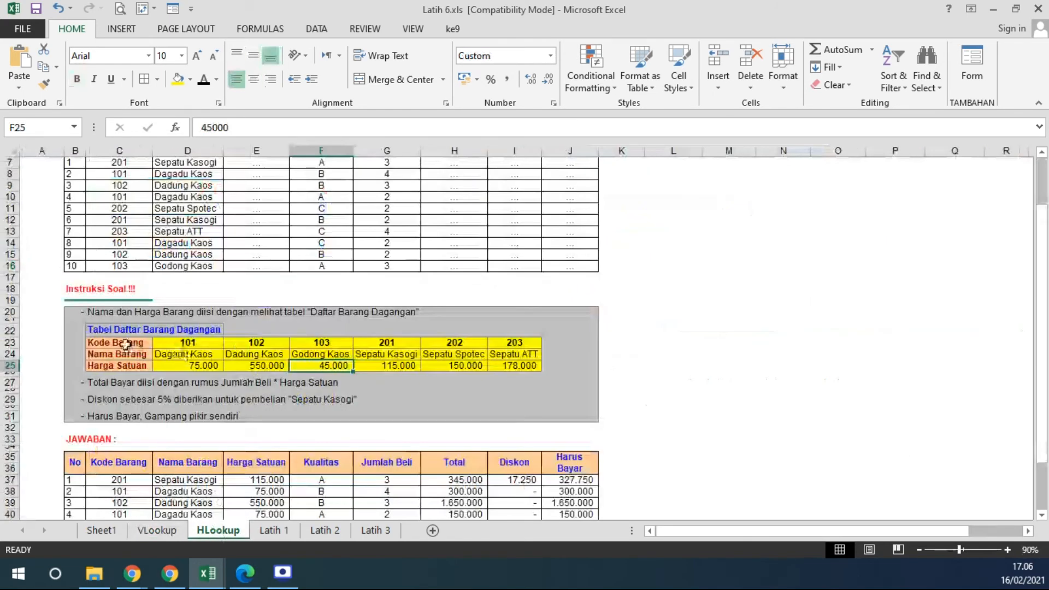
click(124, 342)
drag(124, 342, 508, 343)
click(190, 79)
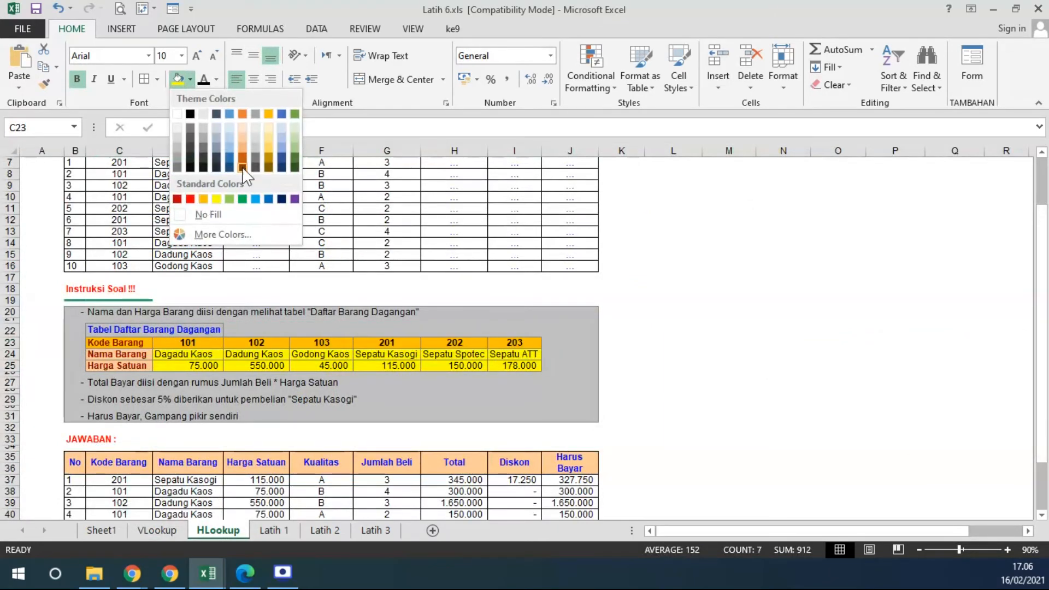
click(242, 199)
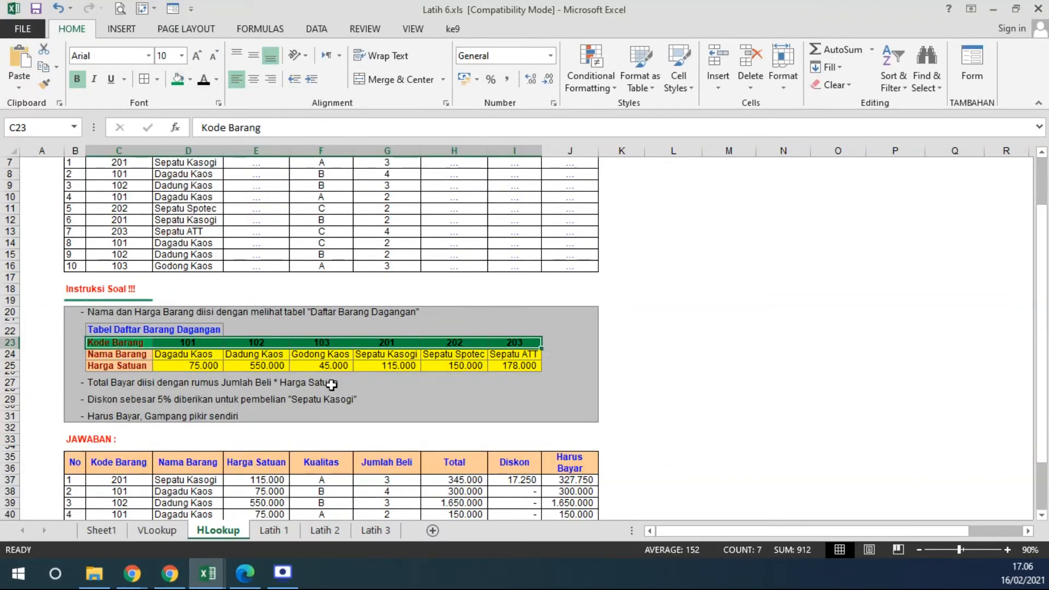
Compare the vertical Golongan key column on the VLookup sheet with the horizontal Kode Barang key row on the HLookup sheet.
scroll(336, 385, up, 1)
click(174, 376)
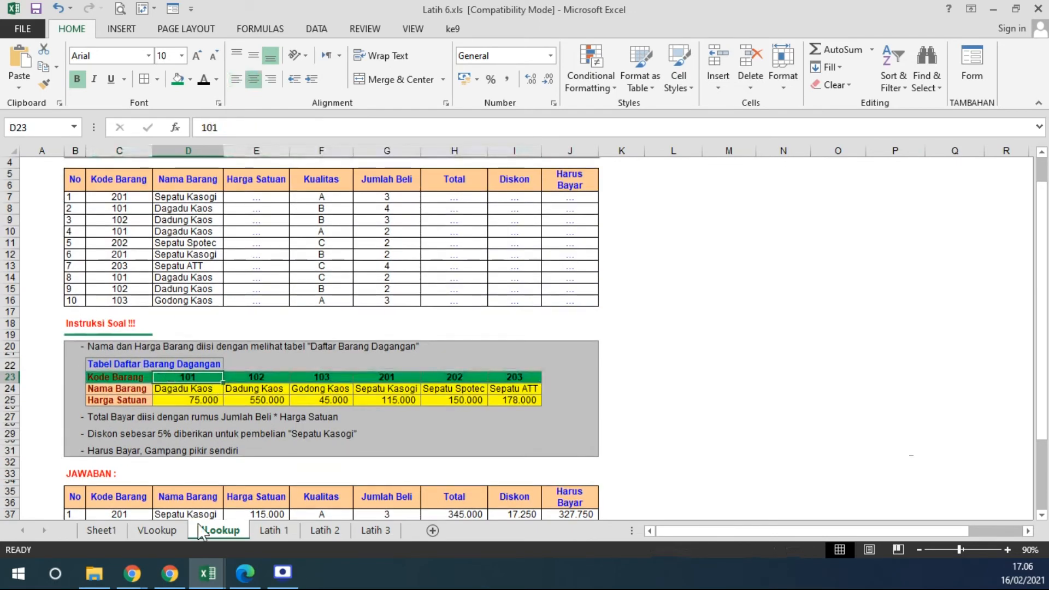
click(180, 535)
drag(628, 270, 615, 315)
click(203, 531)
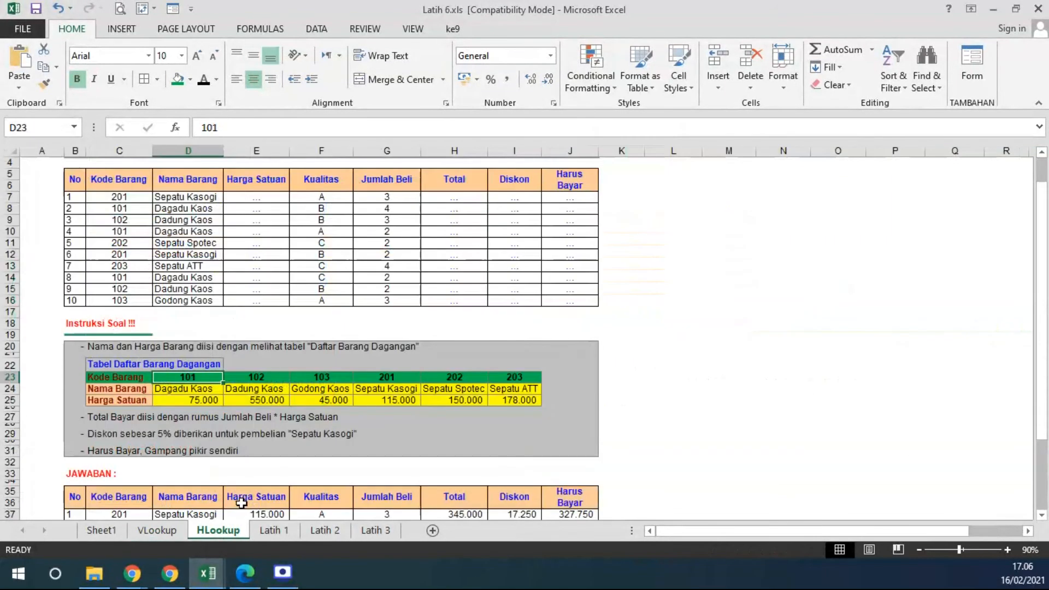
drag(144, 376, 515, 377)
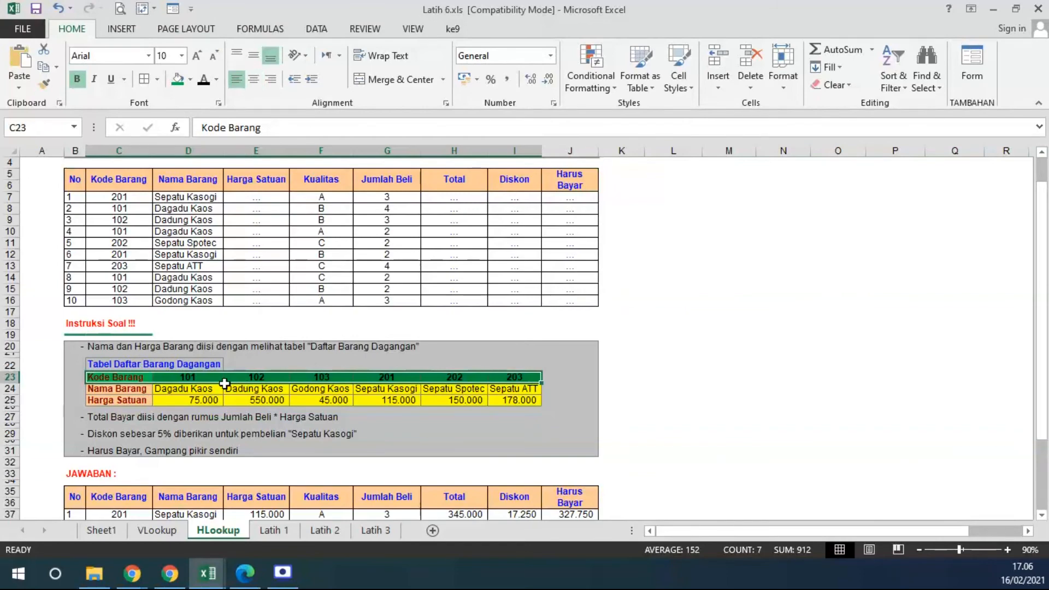
Make rows 23 to 25 of the item table on the HLookup sheet slightly taller.
scroll(224, 383, up, 4)
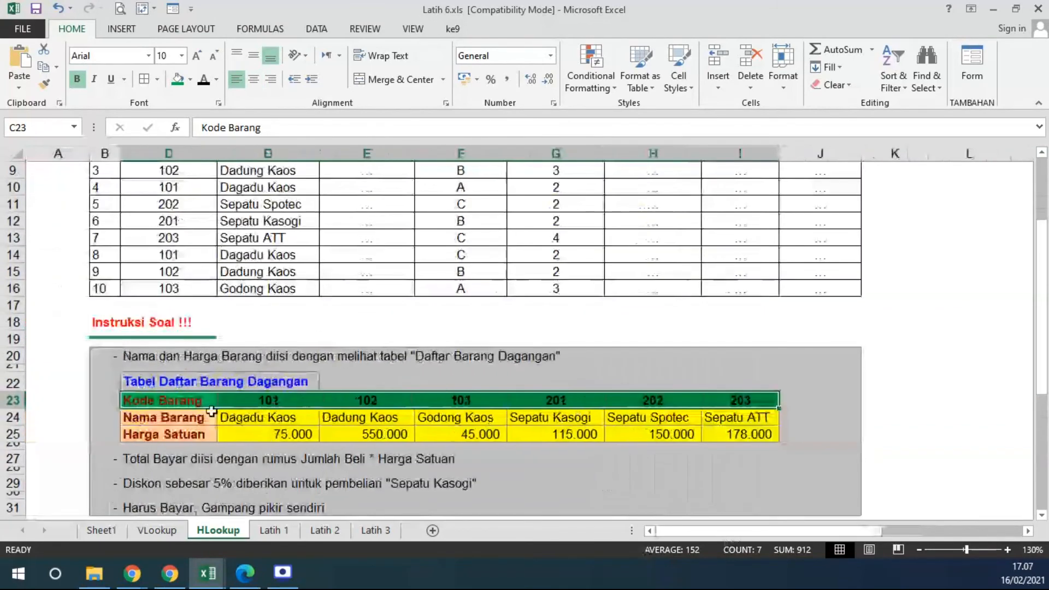
click(201, 416)
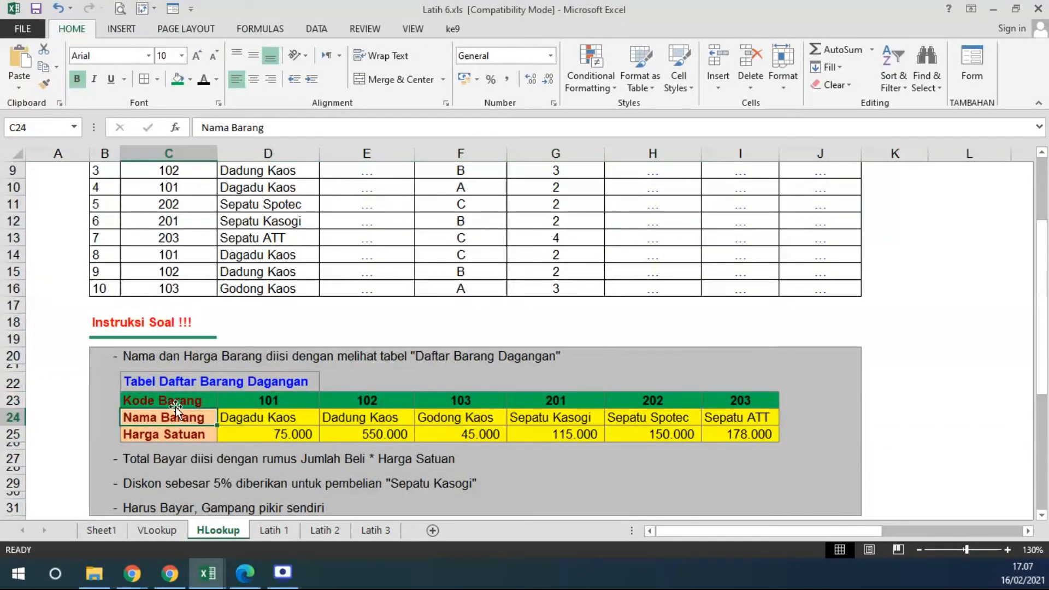
mouse_move(11, 400)
mouse_down()
mouse_move(11, 434)
mouse_move(11, 414)
mouse_up()
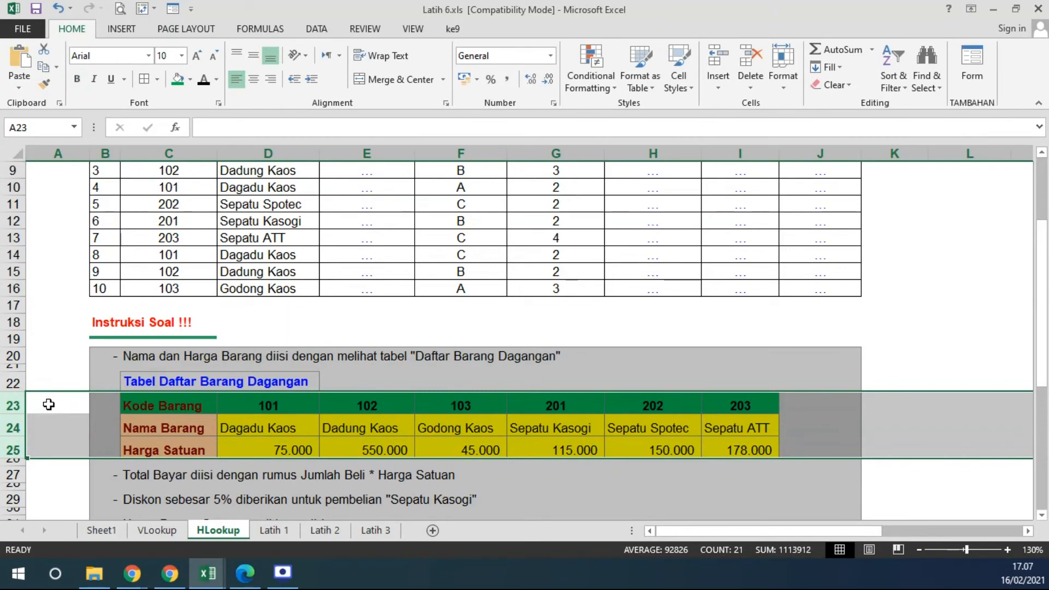
Centre the headings C23:C25 horizontally and vertically, and middle-align the item data in D23:I25.
drag(172, 411, 172, 450)
click(253, 55)
click(253, 78)
drag(293, 404, 740, 451)
click(253, 56)
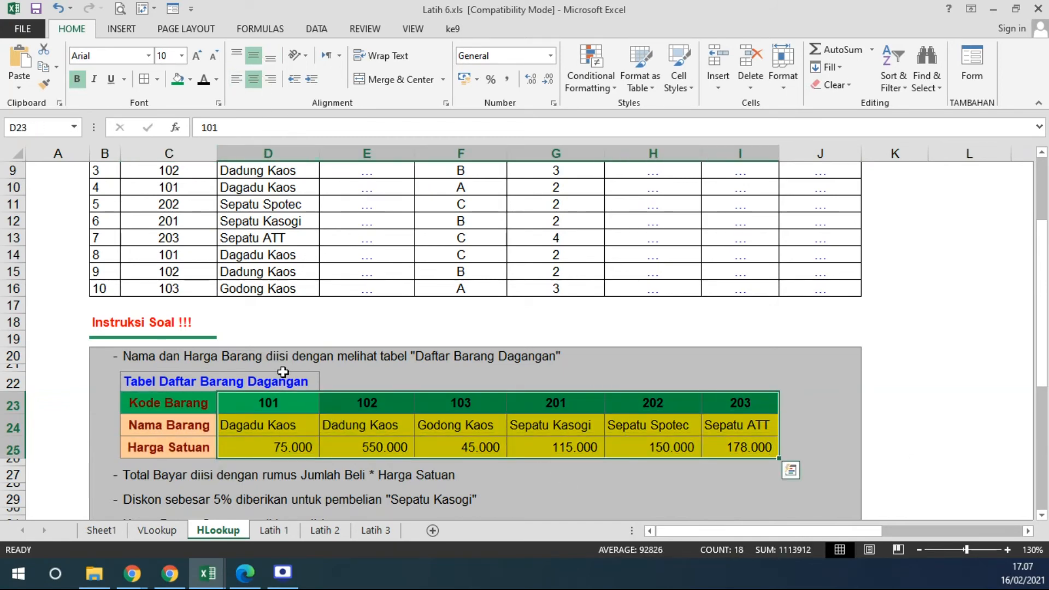
Begin an HLOOKUP formula in Harga Satuan cell E7 with the Kode Barang in C7 as the lookup value.
drag(148, 397, 711, 438)
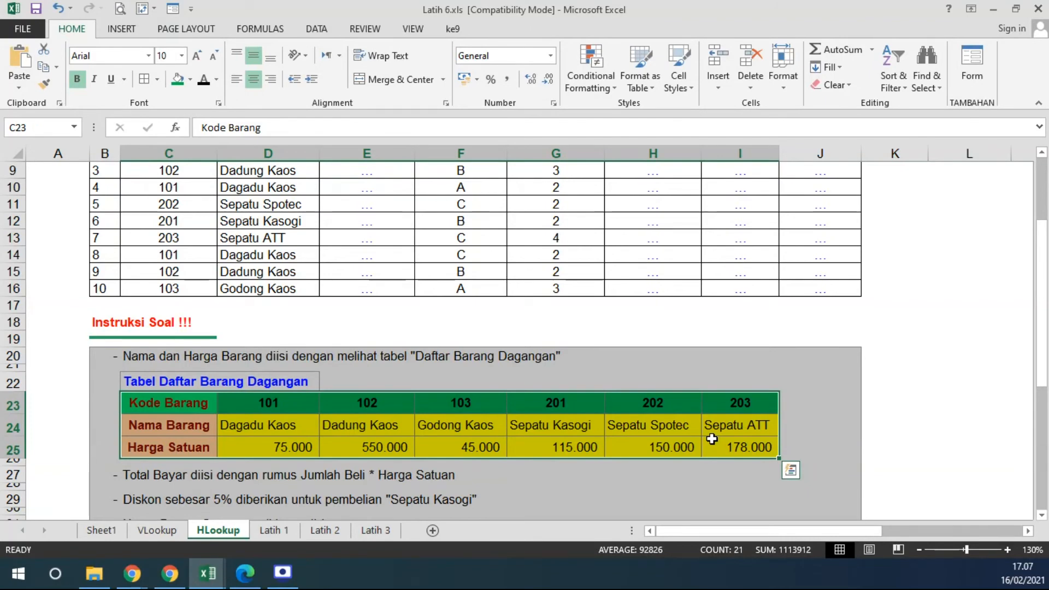
scroll(414, 356, up, 1)
scroll(437, 360, down, 1)
scroll(442, 365, up, 1)
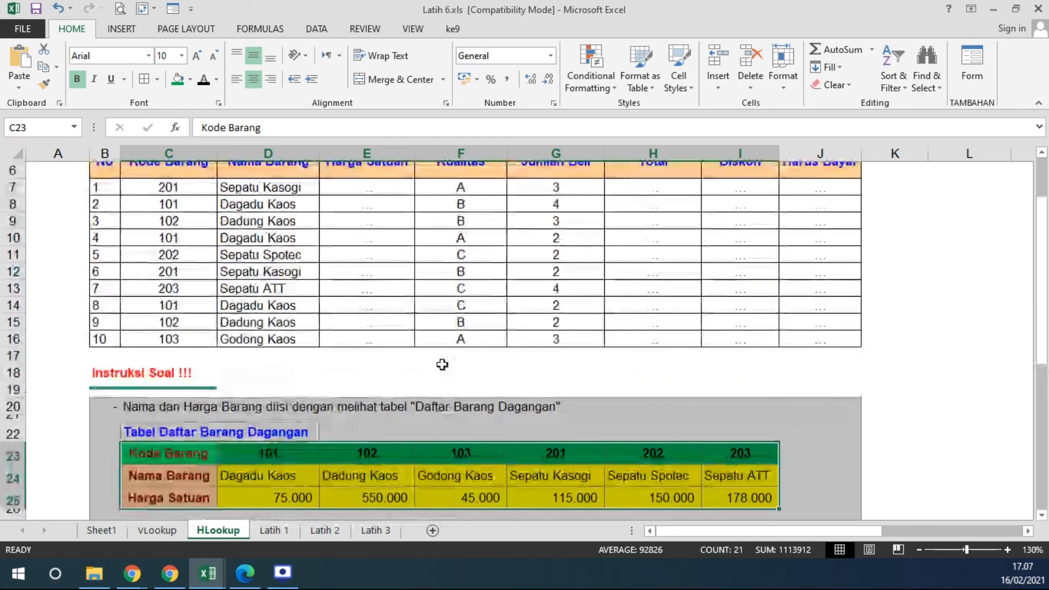
click(369, 190)
text(=H)
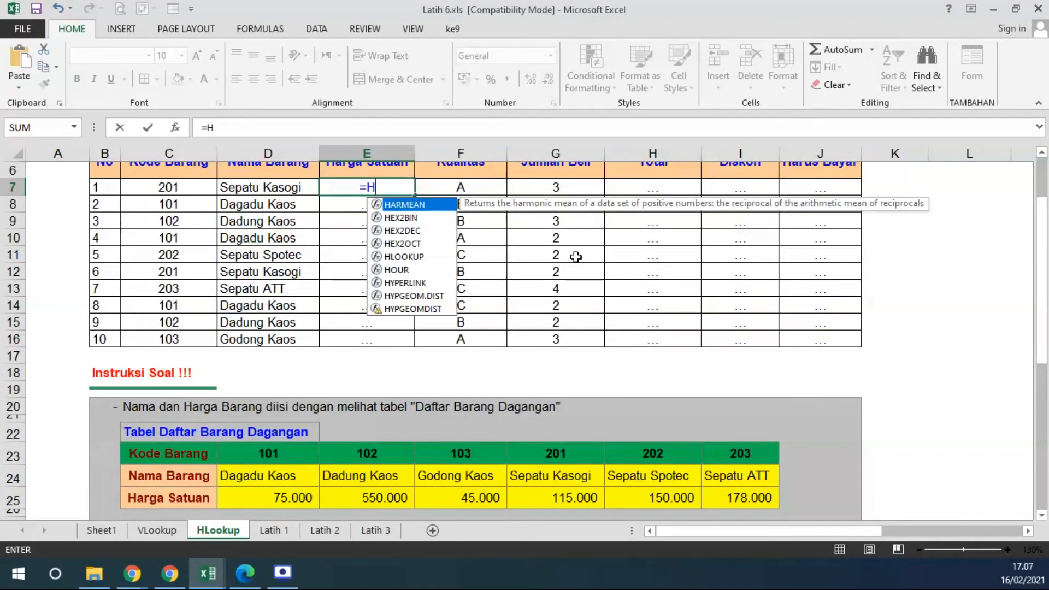
text(LOOKUP()
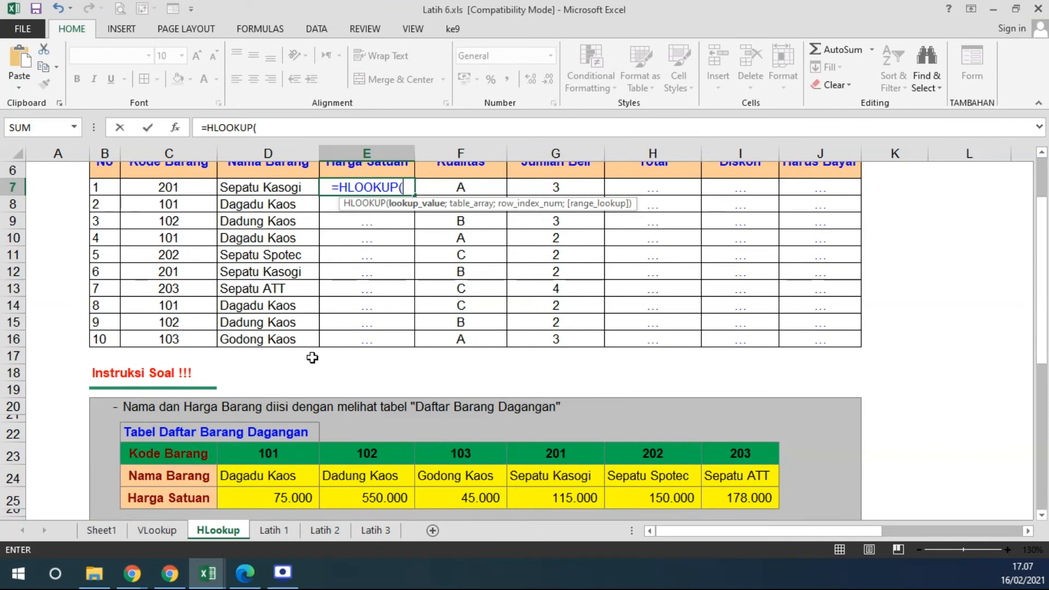
scroll(309, 355, up, 1)
click(175, 238)
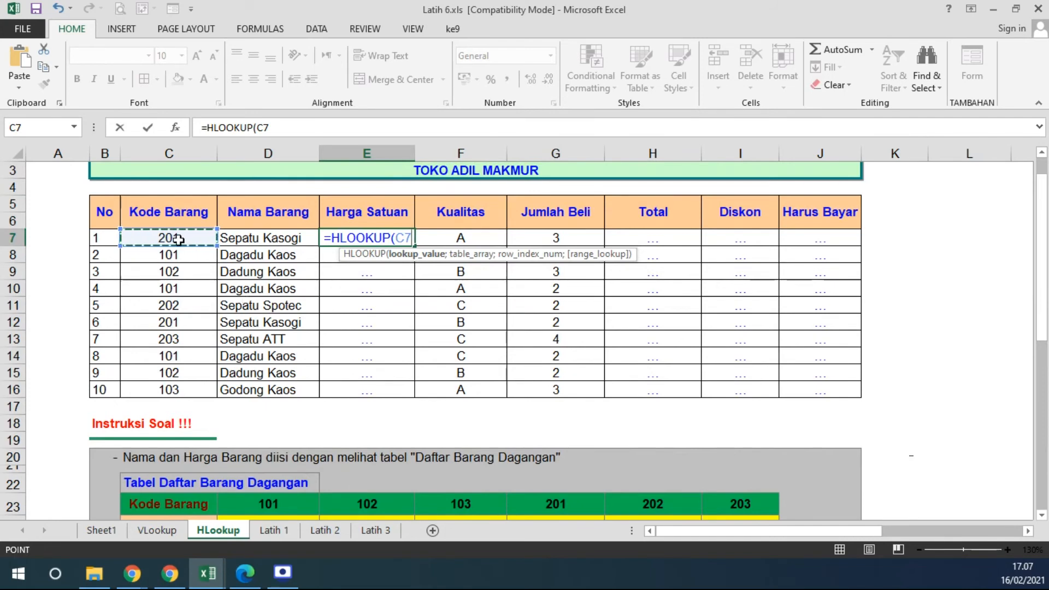
scroll(235, 454, down, 1)
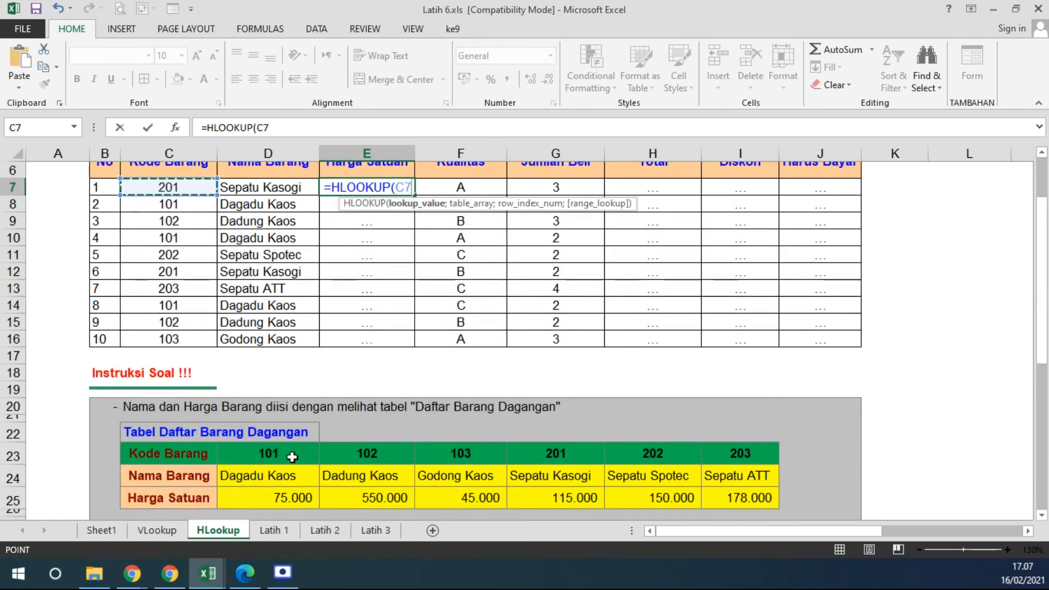
Add the item table as the absolute range $C$23:$I$25 for the HLOOKUP's table array.
text(;)
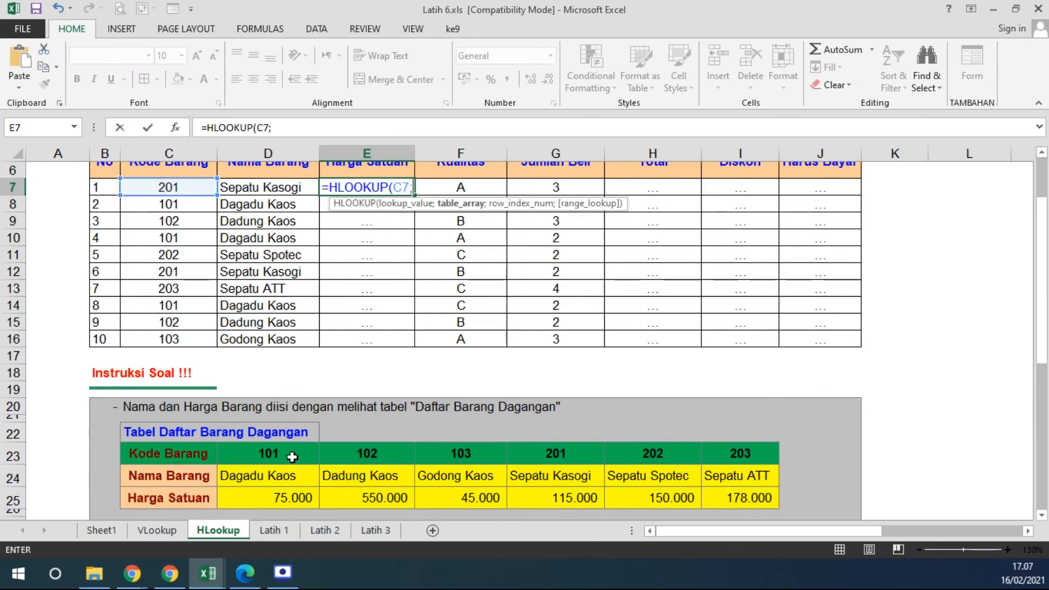
drag(190, 454, 739, 500)
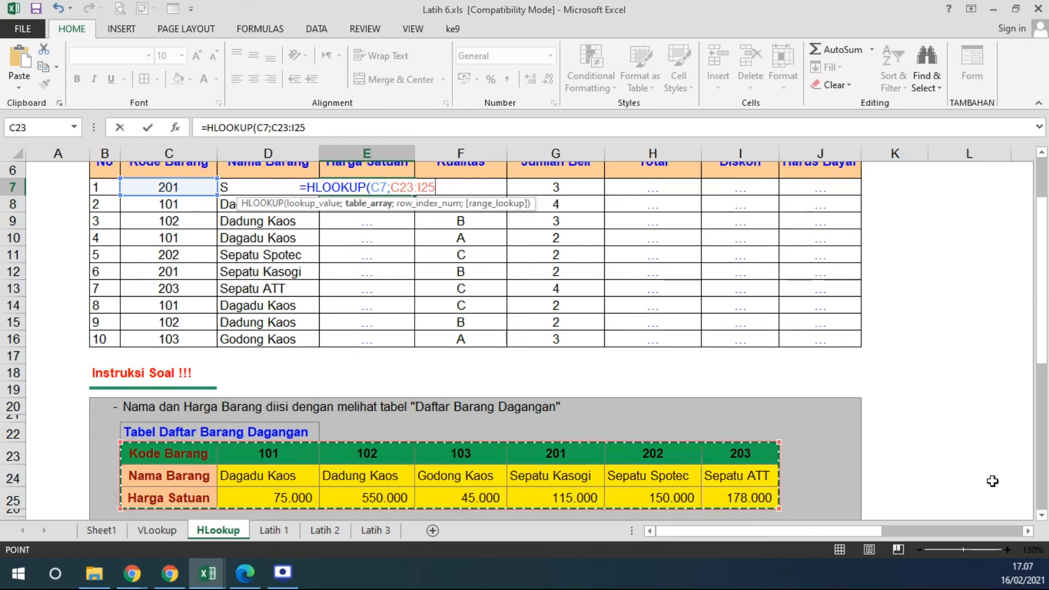
key(F4)
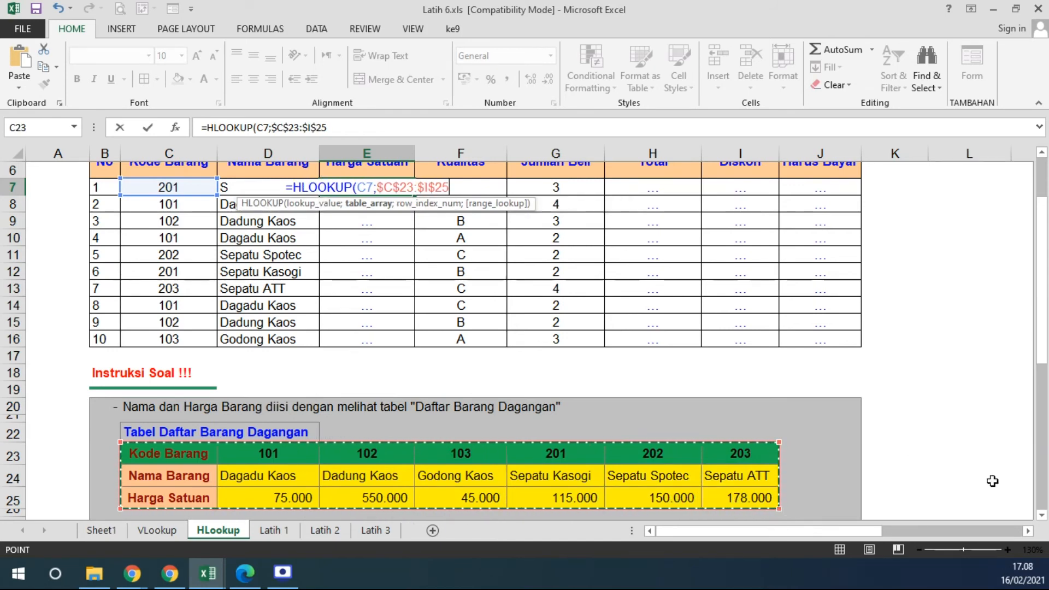
text(;)
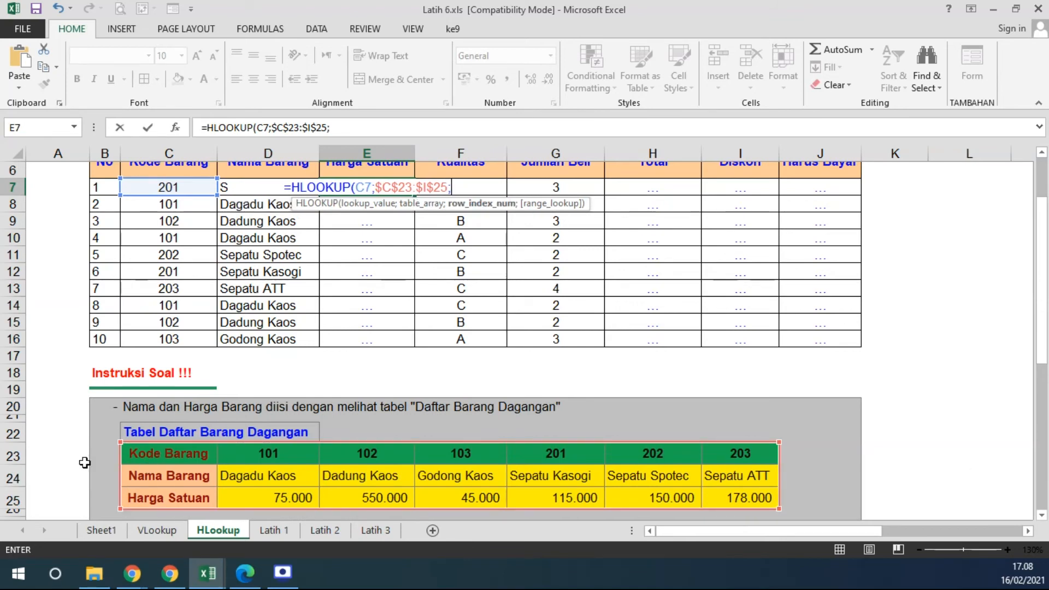
Finish the HLOOKUP in E7 with row index 3 and range lookup TRUE, and enter it.
scroll(518, 338, up, 1)
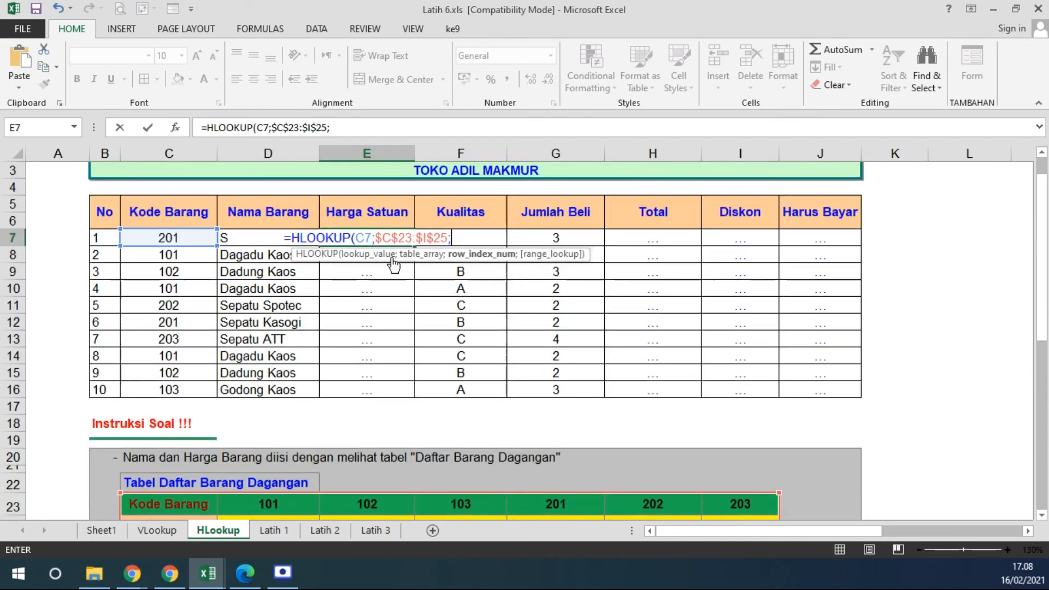
scroll(446, 300, down, 2)
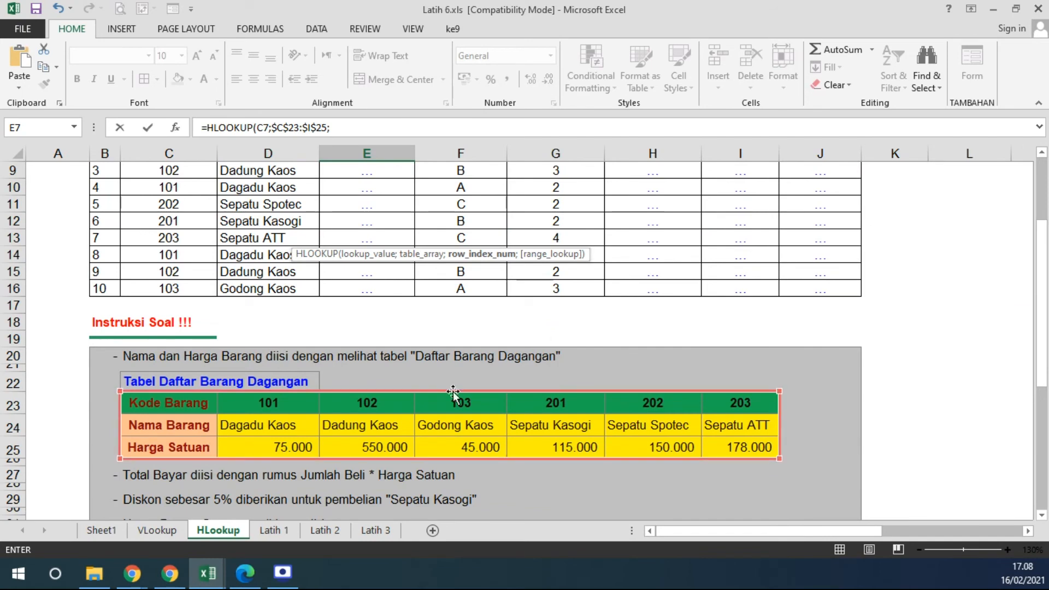
scroll(382, 415, up, 2)
click(339, 129)
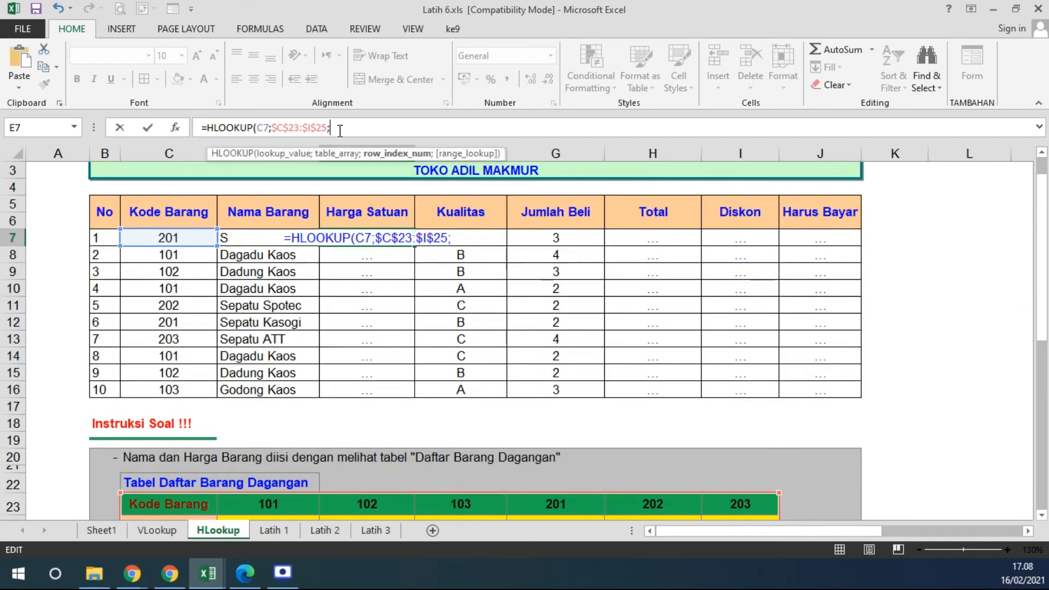
text(3;)
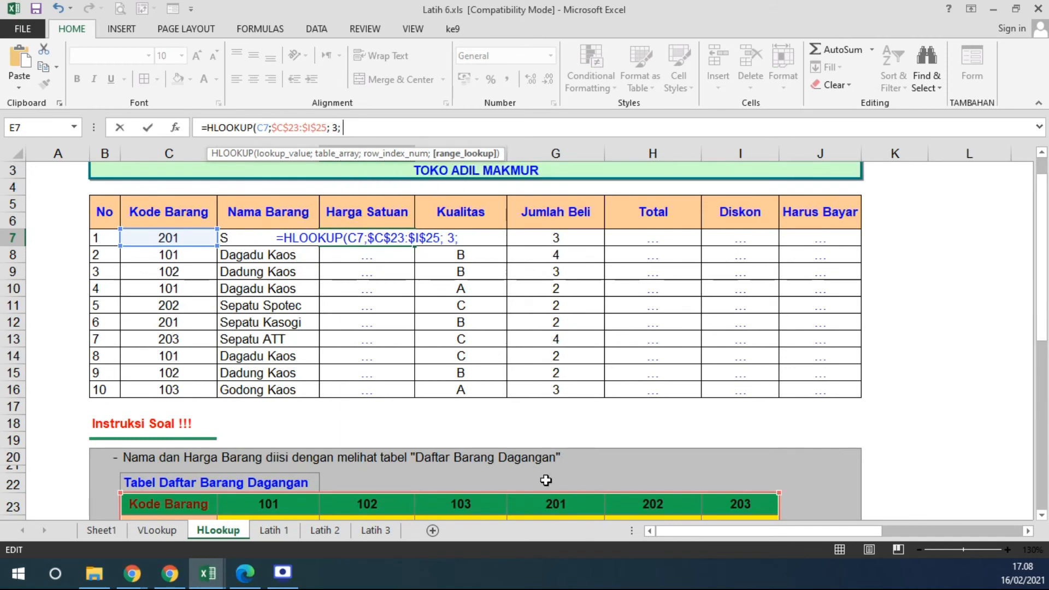
scroll(264, 421, down, 2)
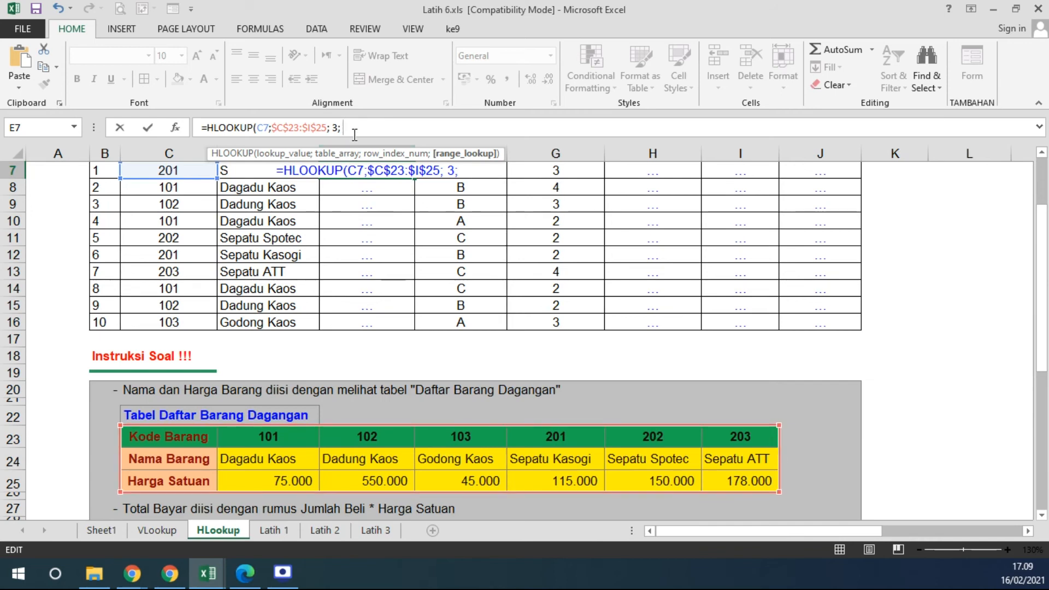
text(TRUE))
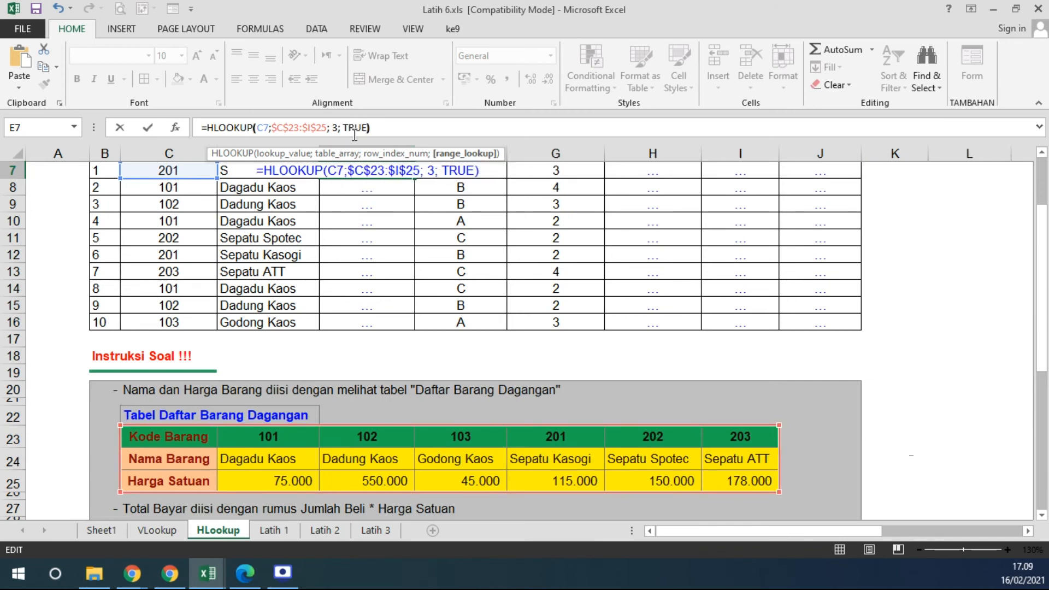
key(Return)
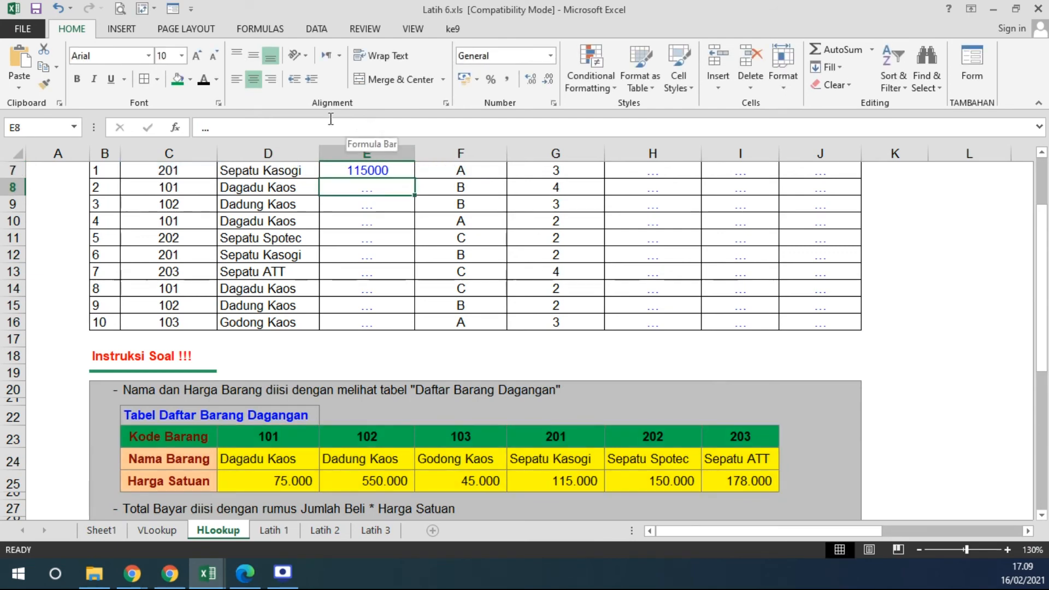
Copy the E7 formula down to E16 and format the Harga Satuan prices in comma style without decimals.
click(392, 174)
drag(414, 178, 399, 323)
click(506, 80)
click(547, 80)
click(547, 79)
Check the Harga Satuan in E7 for Kode Barang 201 against that code's name and price in the item table.
click(265, 170)
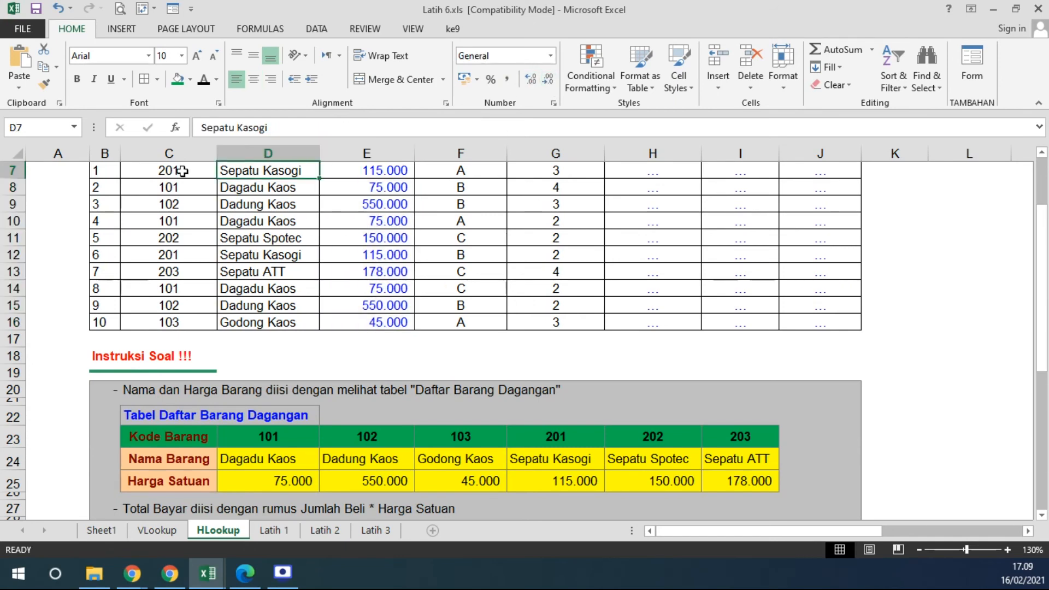
click(182, 171)
scroll(177, 213, up, 1)
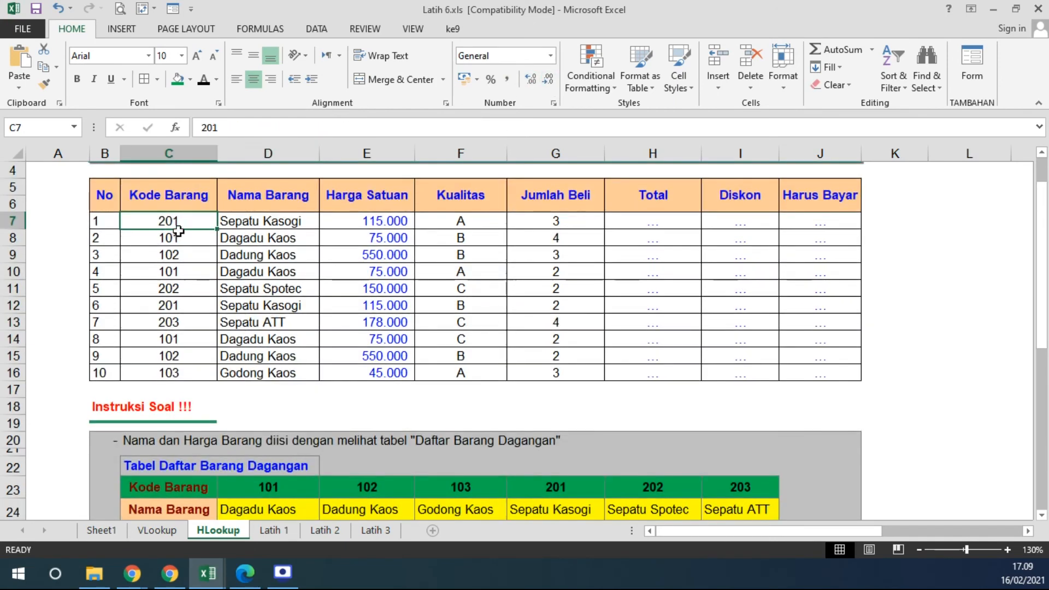
click(376, 225)
scroll(471, 281, down, 2)
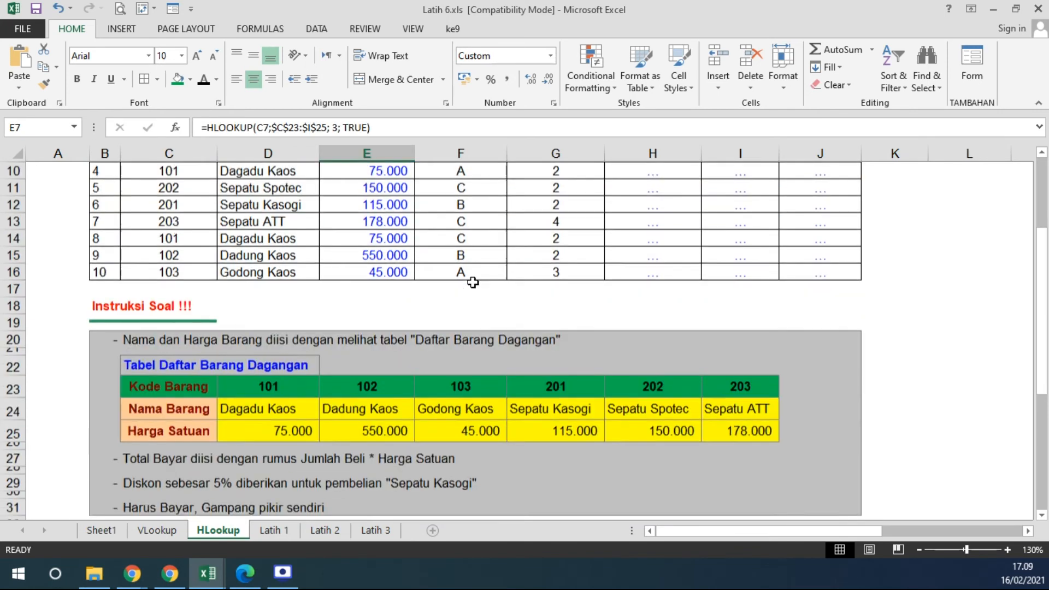
click(580, 389)
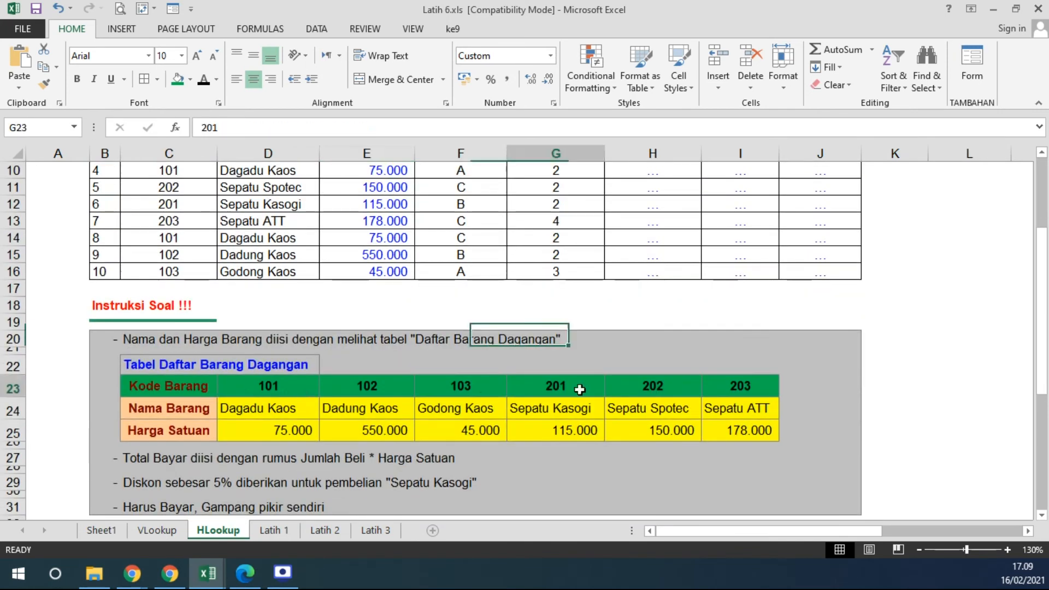
click(565, 412)
click(572, 433)
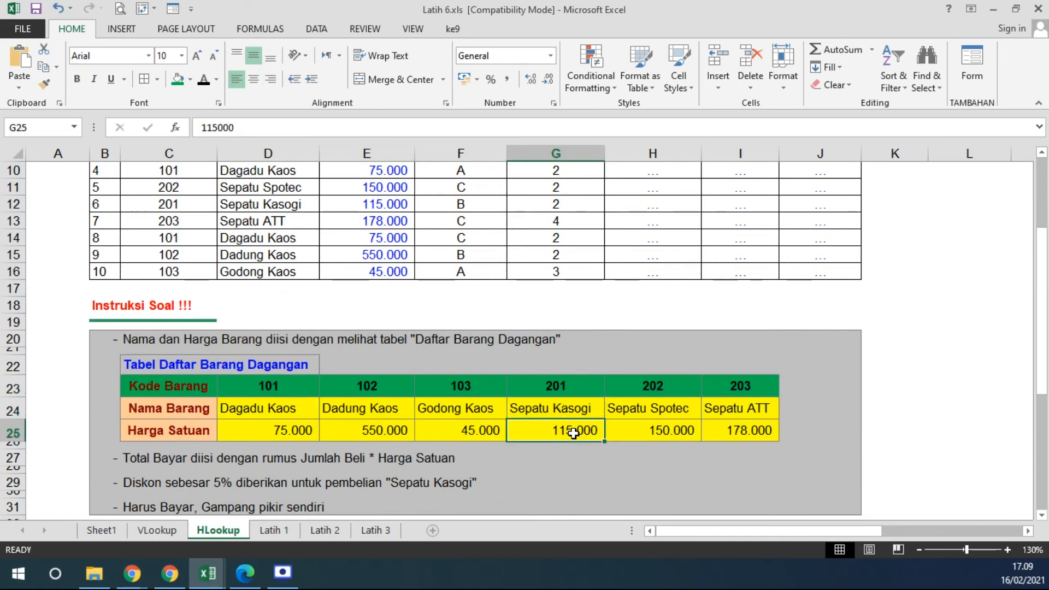
scroll(573, 433, up, 1)
click(382, 171)
scroll(382, 171, up, 1)
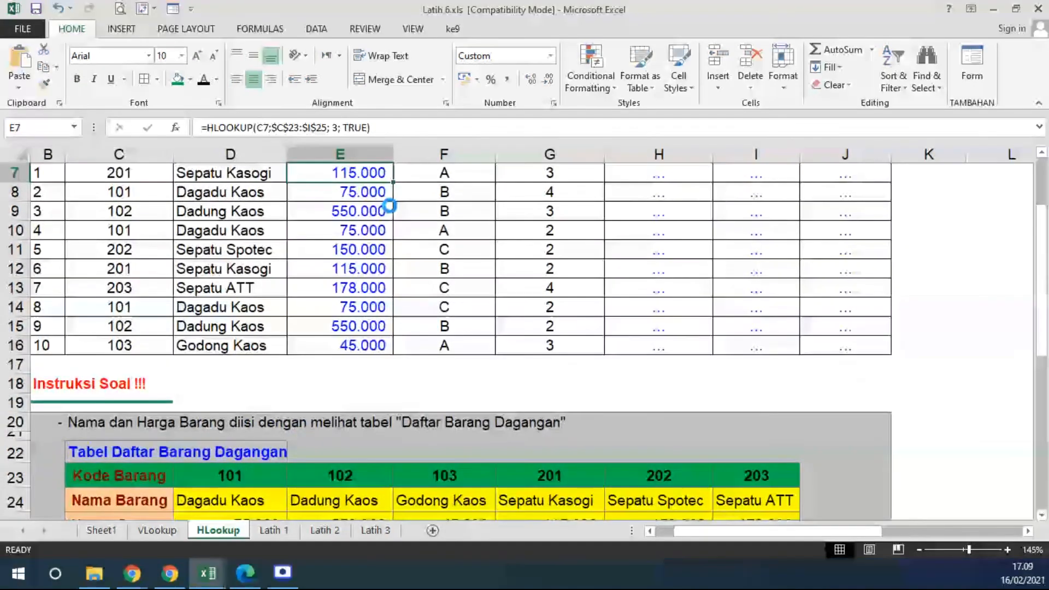
Check the row 8 item with Kode Barang 101 against its code, name and price in the item table.
scroll(389, 205, down, 3)
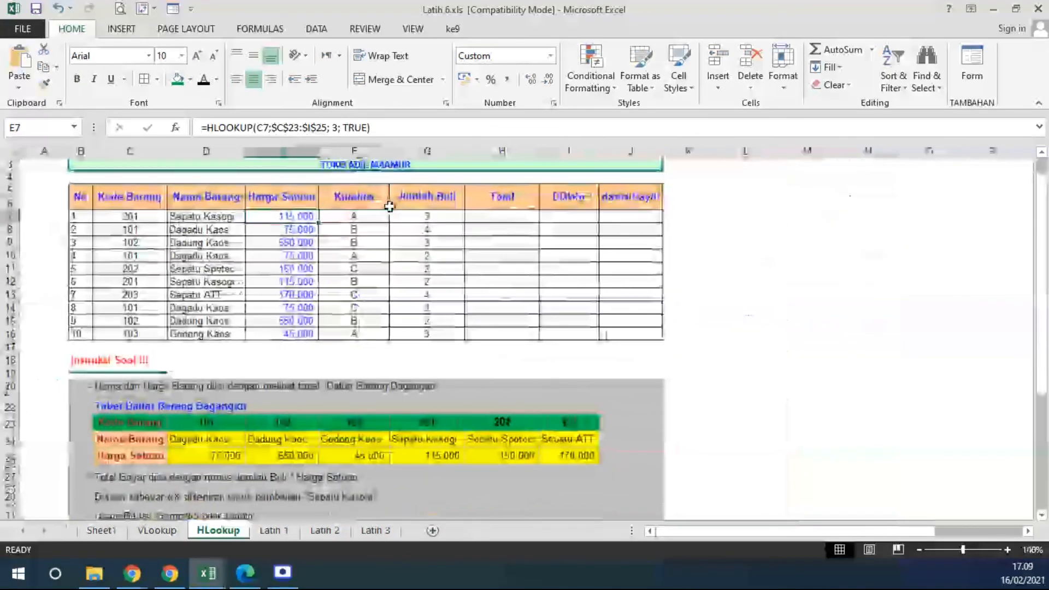
click(130, 229)
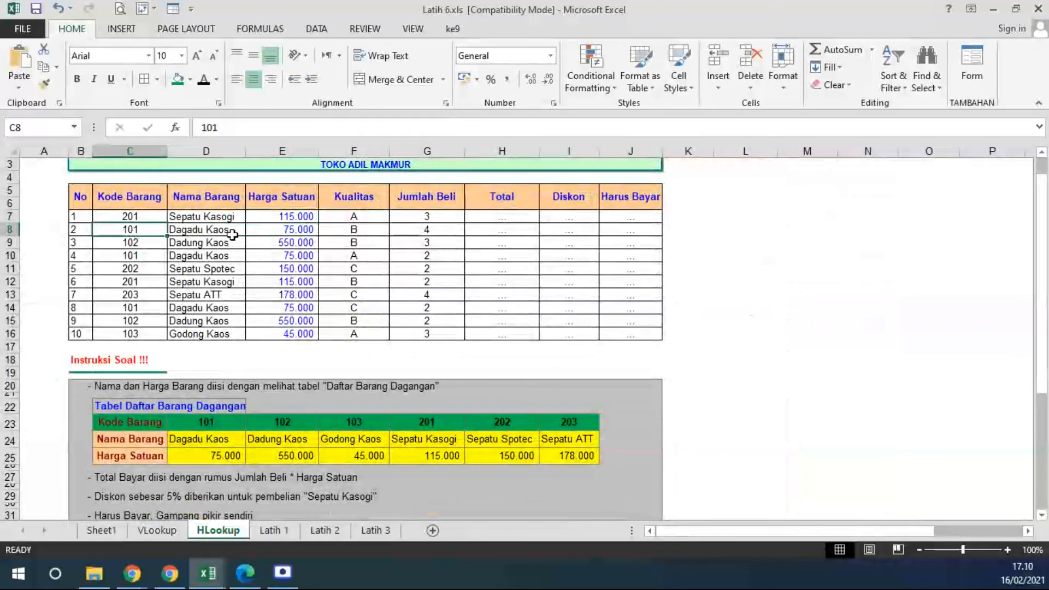
click(212, 426)
click(212, 443)
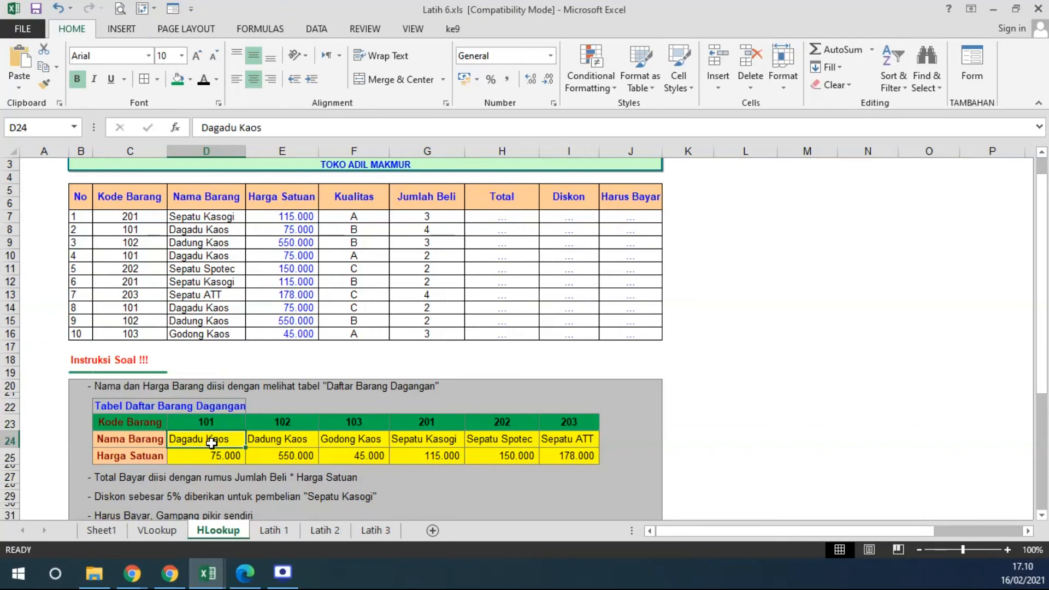
click(217, 458)
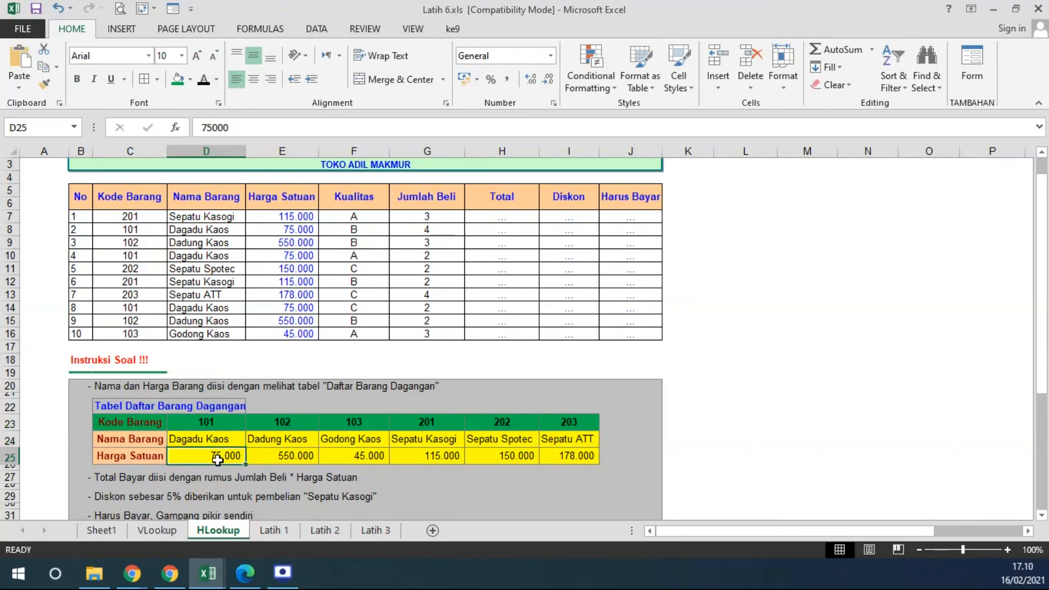
Review the filled Harga Satuan cells E7:E16 and the HLOOKUP formula in E7 against the source table C23:I25.
drag(304, 217, 311, 332)
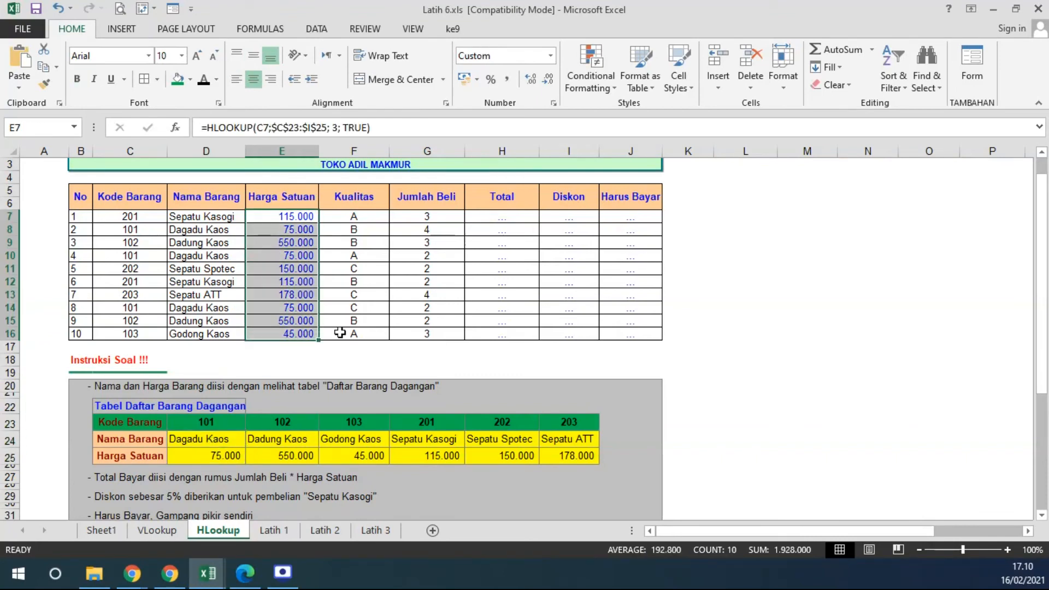
click(500, 422)
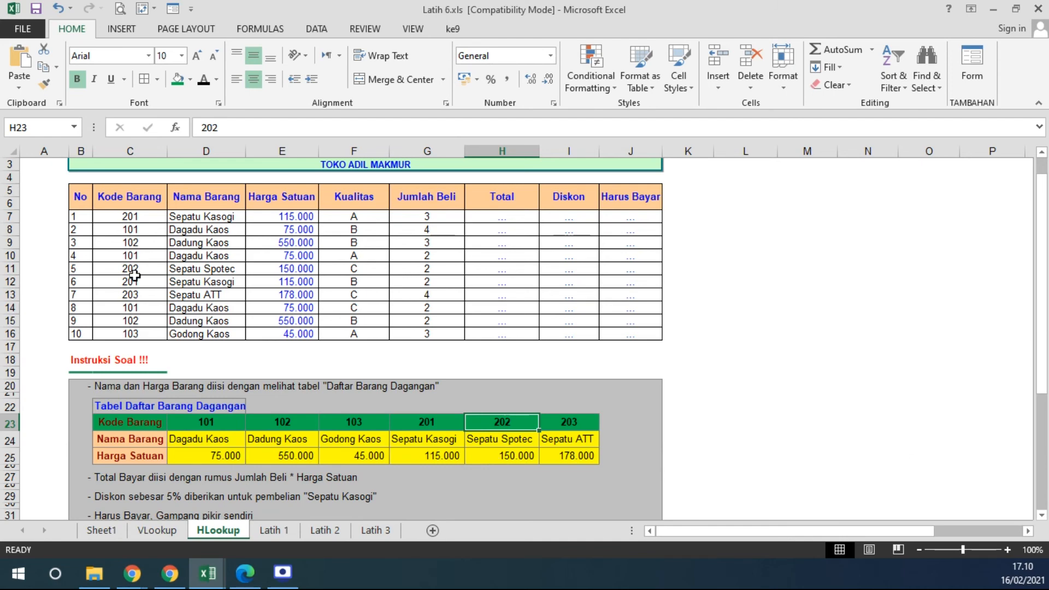
click(278, 221)
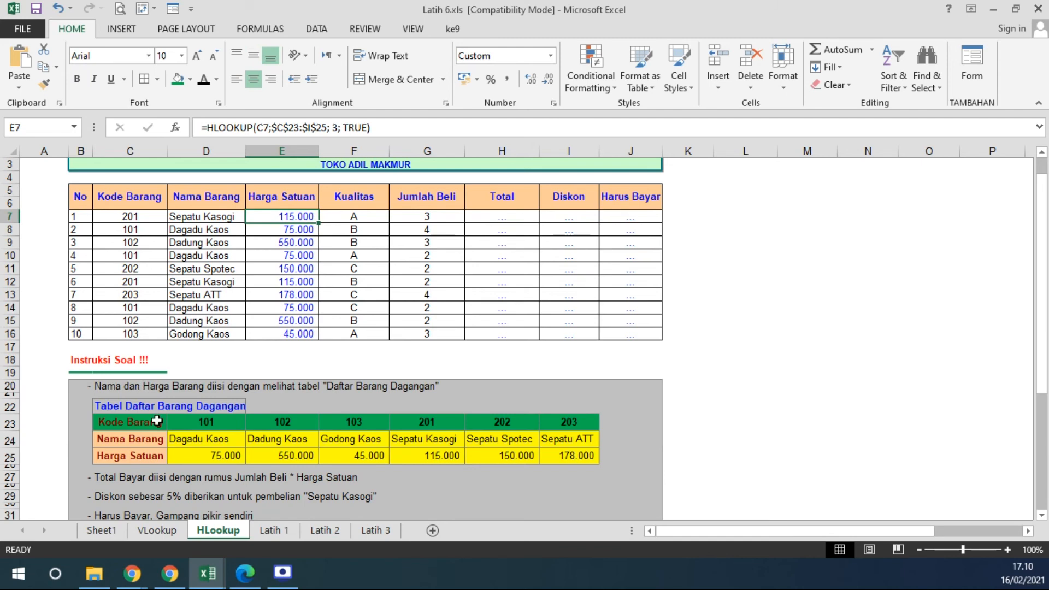
drag(135, 421, 570, 458)
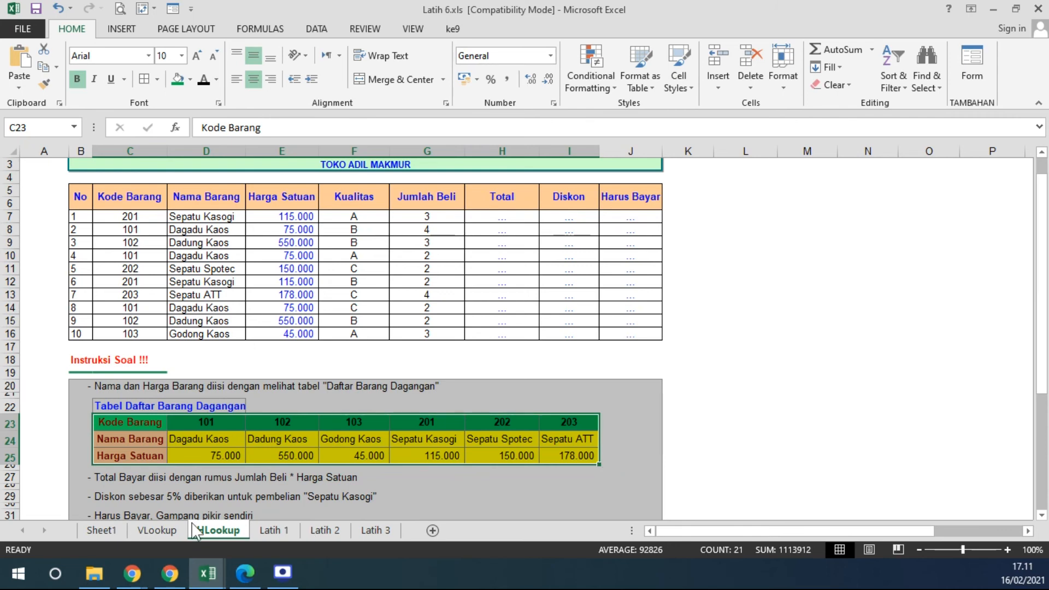
Compare the vertical Golongan column I6:I9 on the VLookup sheet with the horizontal Kode Barang row on the HLookup sheet.
click(171, 534)
drag(617, 267, 612, 316)
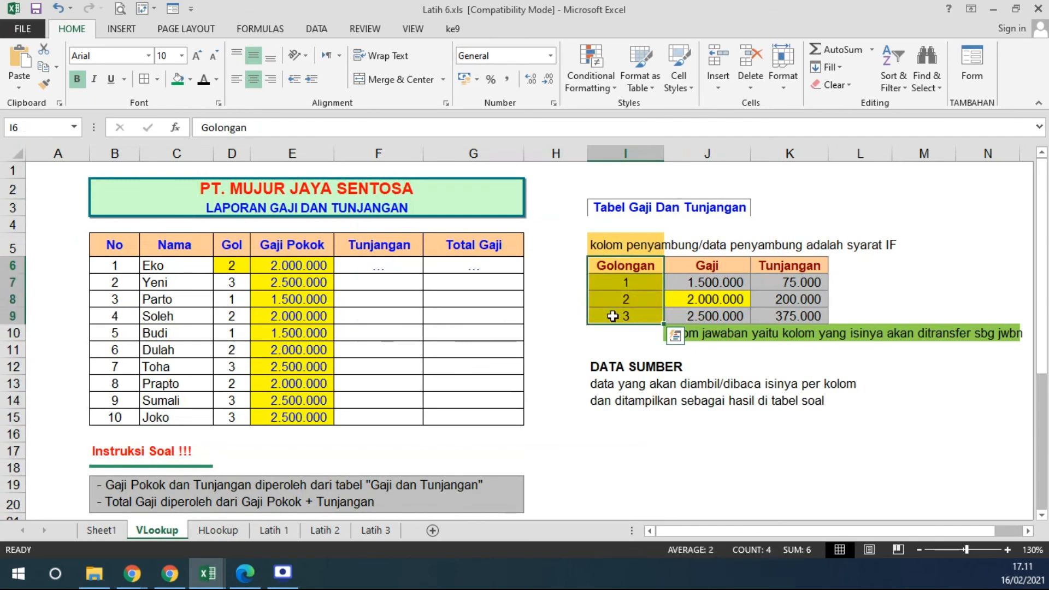
click(225, 534)
drag(109, 422, 551, 422)
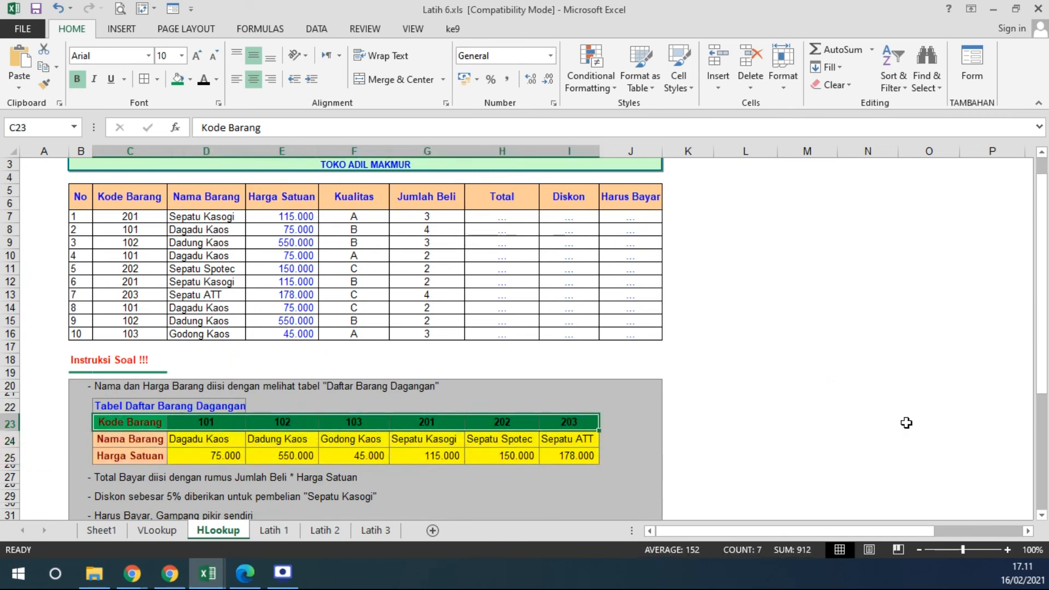
Examine the individual codes in the Kode Barang key row and the Nama Barang and Harga Satuan answer rows below it.
click(284, 420)
click(342, 422)
click(426, 423)
click(498, 423)
click(546, 422)
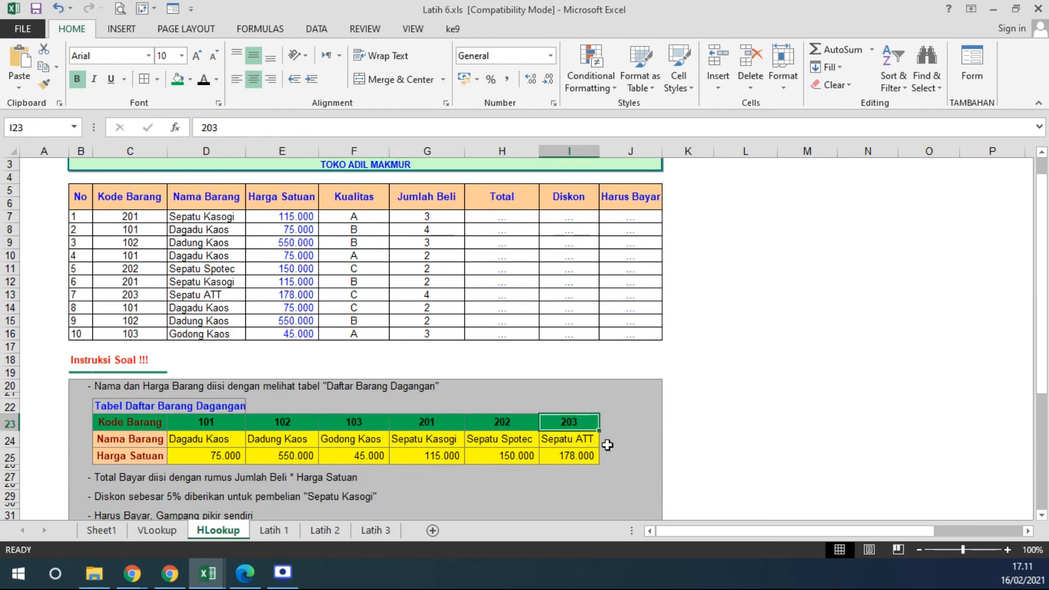
drag(131, 422, 556, 415)
drag(127, 437, 569, 454)
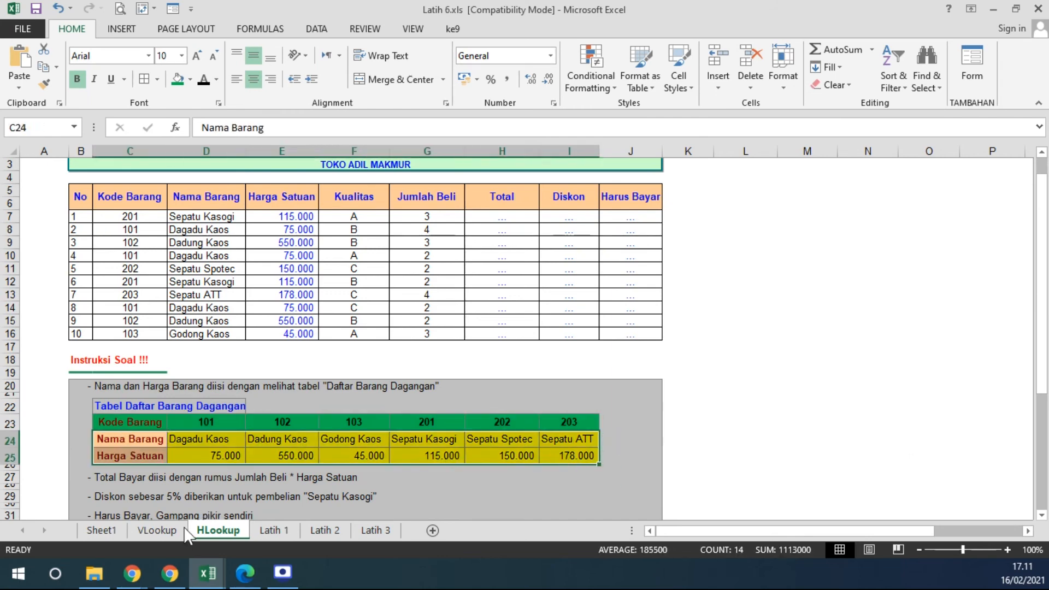
Examine the Golongan key column and the Gaji and Tunjangan answer columns J6:K9 in the VLookup sheet's source table.
click(157, 530)
drag(629, 263, 630, 316)
drag(707, 265, 776, 314)
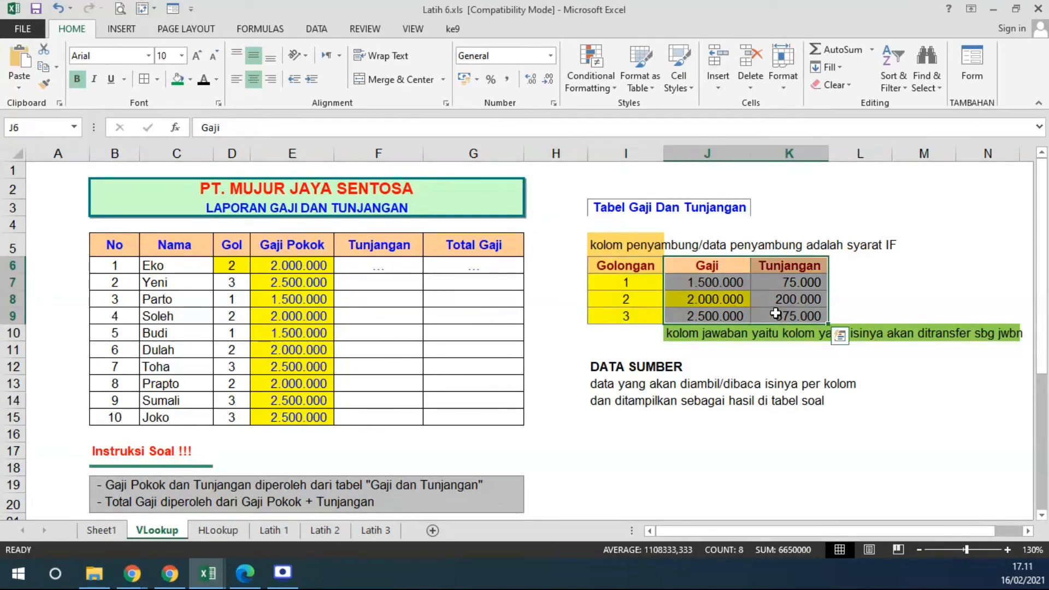
drag(707, 265, 1025, 306)
drag(511, 265, 516, 419)
drag(519, 266, 516, 418)
Compare the HLookup sheet's Kode Barang row C23:I23 with the VLookup sheet's source table I6:K9 and the VLOOKUP formula in E6.
click(209, 531)
click(137, 423)
drag(137, 423, 564, 423)
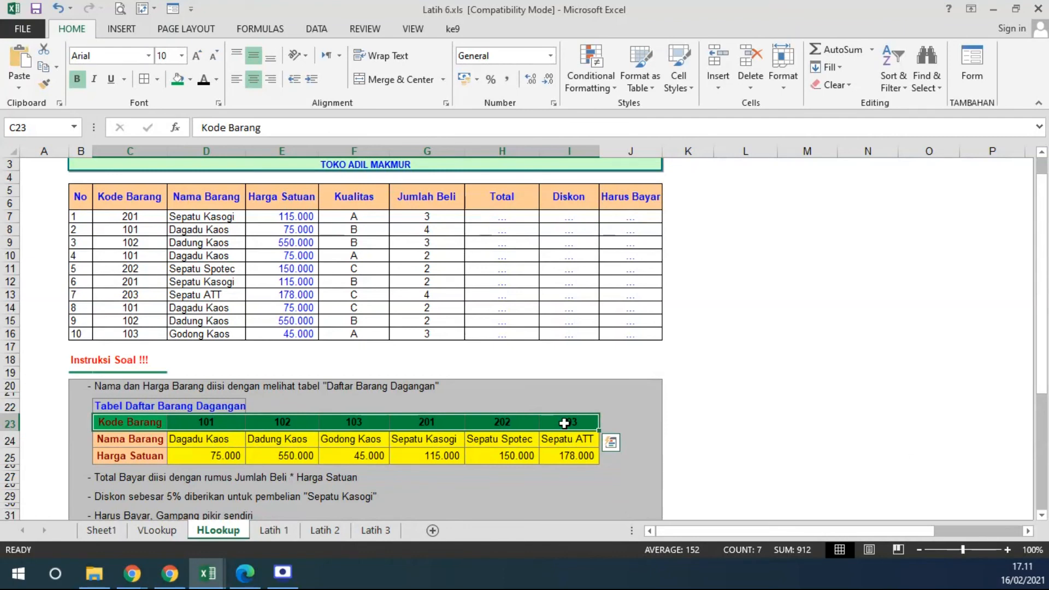
key(ctrl+Page_Up)
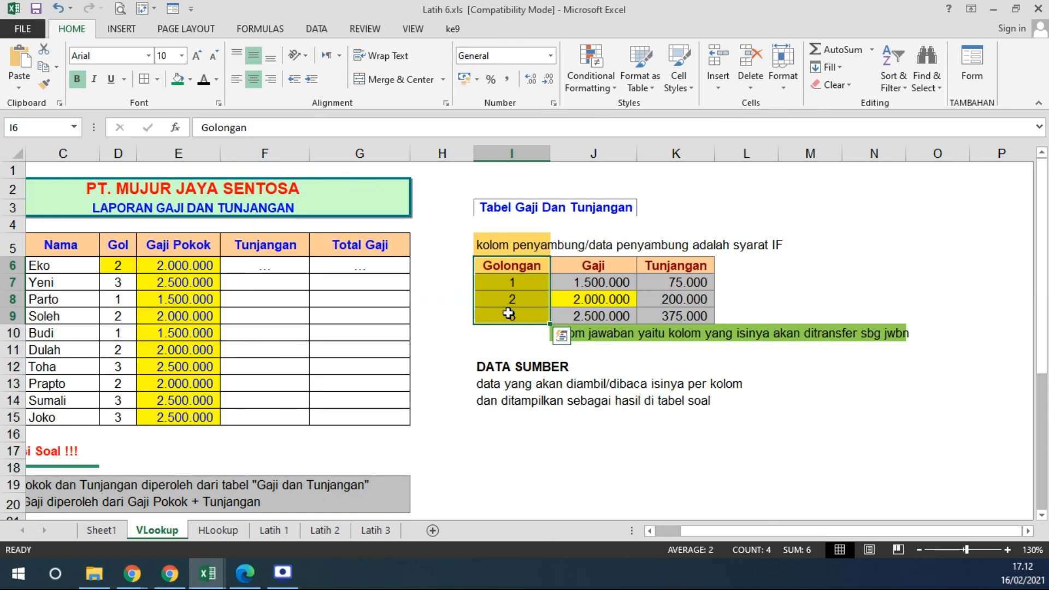
drag(508, 268, 683, 316)
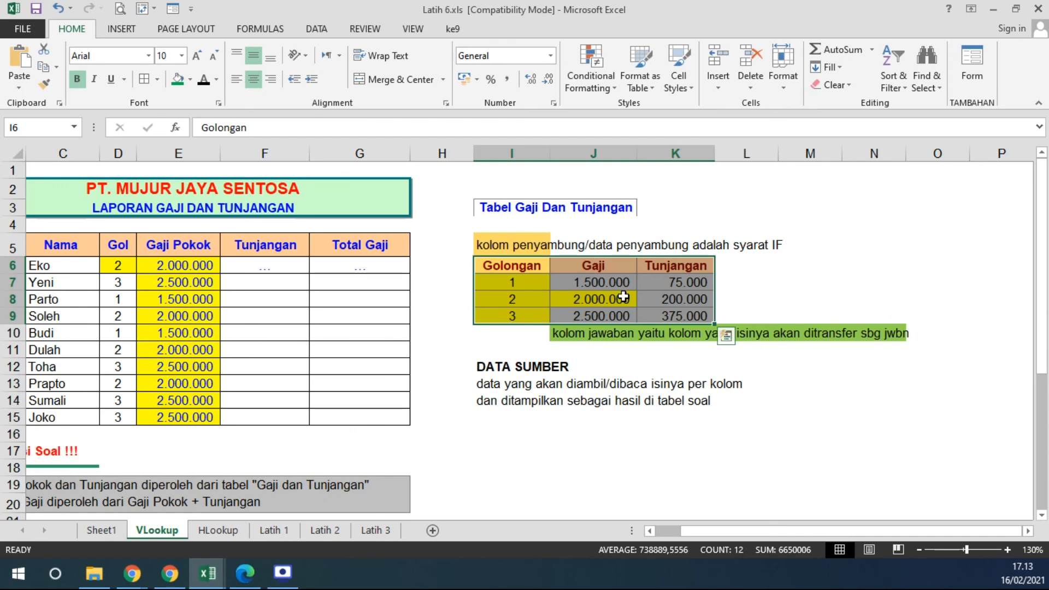
click(202, 266)
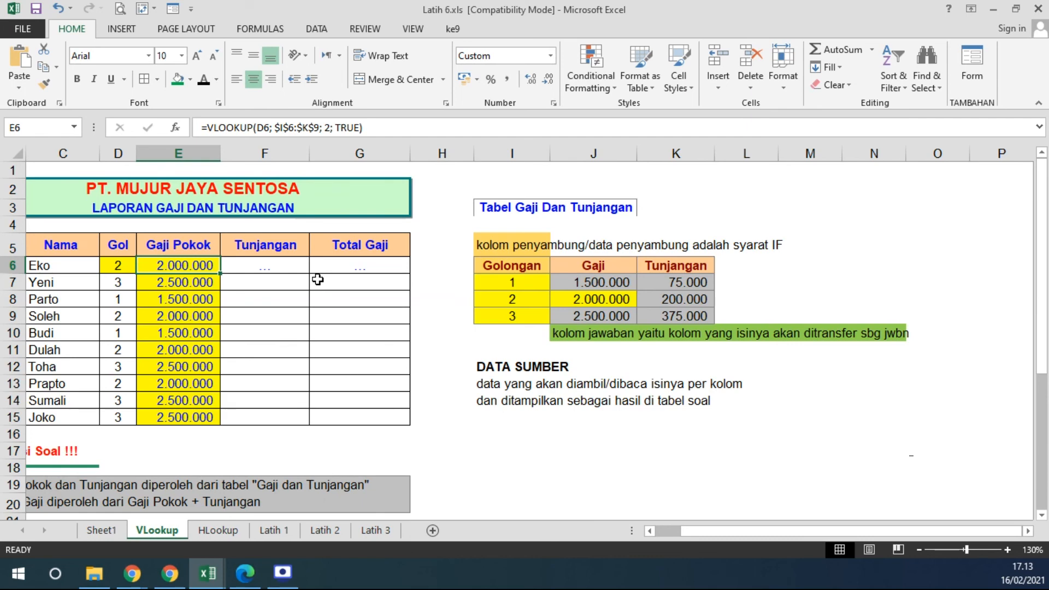
Open the Latih 2 sheet and review its empty Jenis HP and Harga Voucer columns and the lookup tables in columns J:N.
click(280, 530)
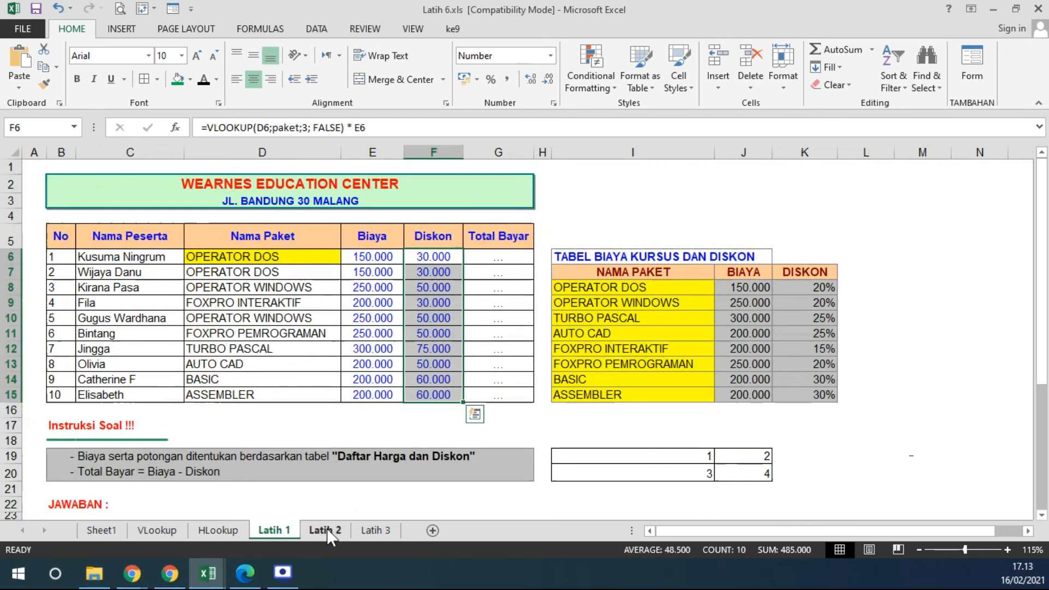
click(326, 528)
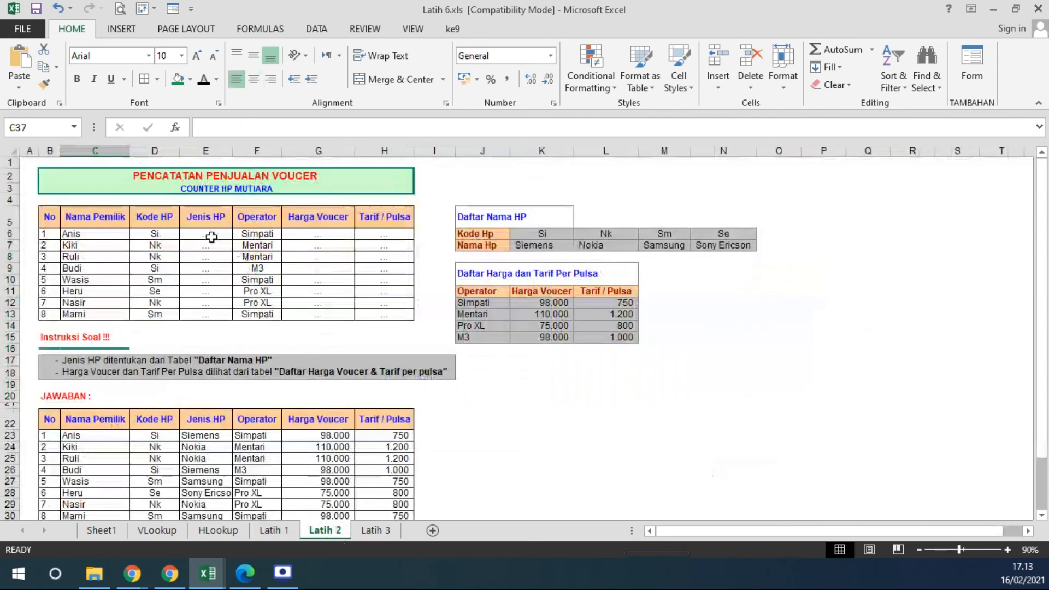
drag(211, 234, 214, 295)
click(321, 232)
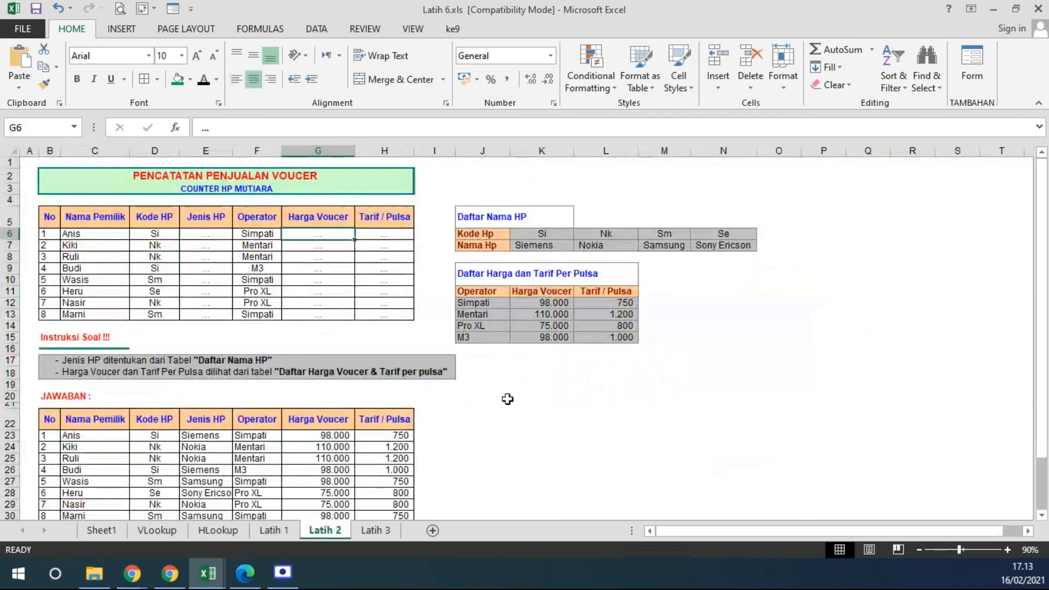
scroll(403, 407, up, 3)
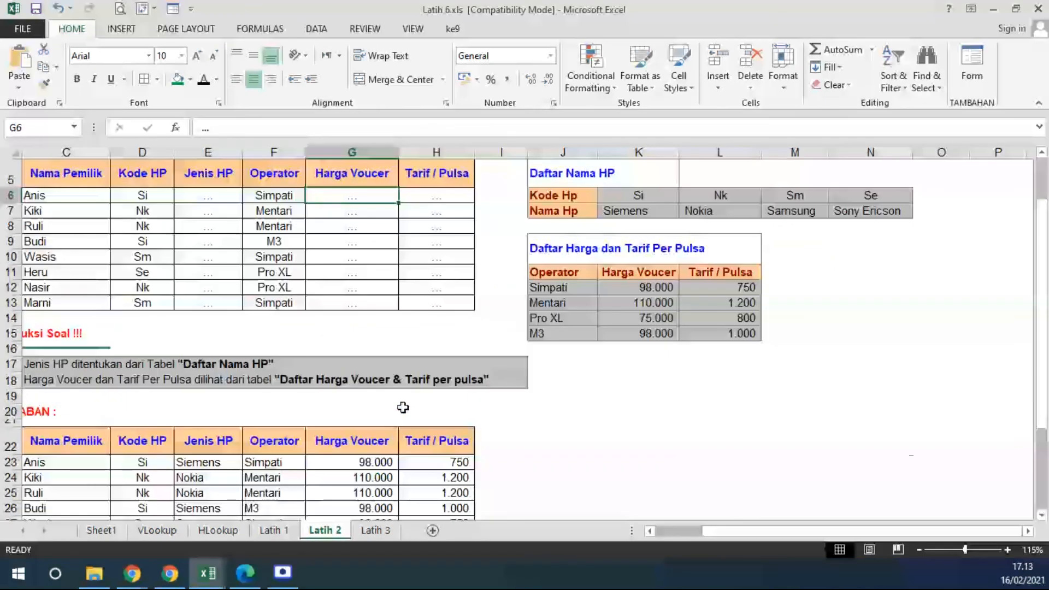
drag(552, 151, 910, 175)
scroll(230, 240, up, 1)
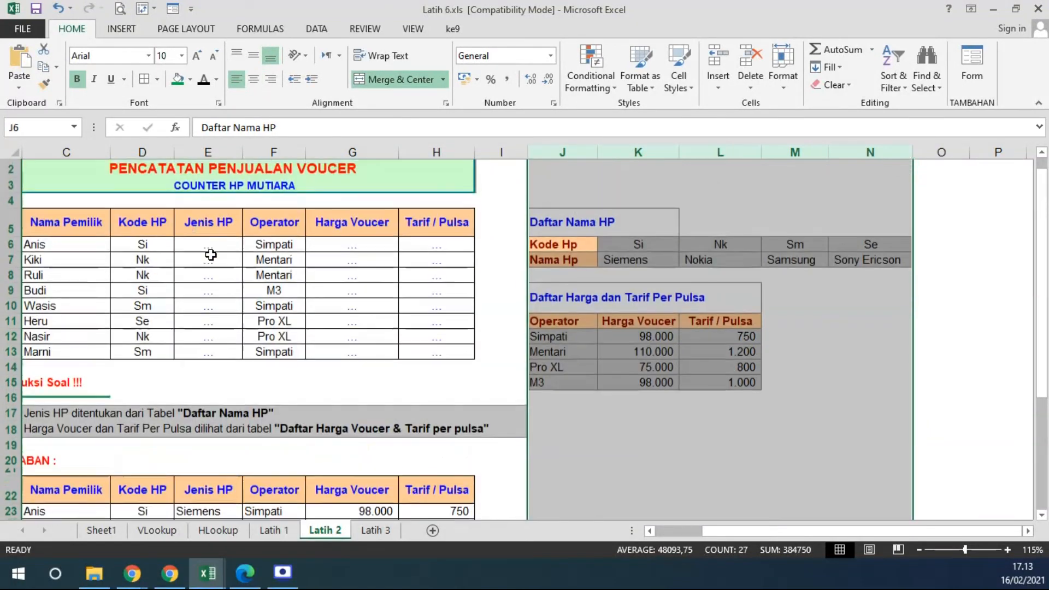
Fill the empty Jenis HP cells E6:E13 and the Harga Voucer and Tarif / Pulsa cells G6:H13 with green.
drag(207, 246, 430, 350)
drag(198, 244, 207, 352)
click(178, 79)
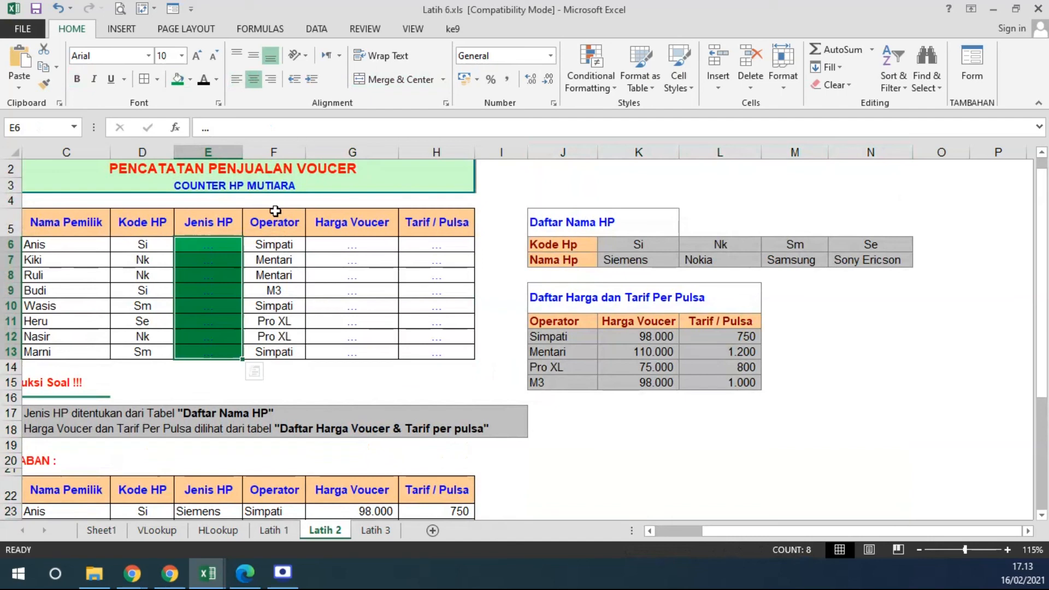
drag(340, 244, 437, 353)
click(179, 80)
Hide columns J:N containing the two lookup tables on Latih 2, and select the Jenis HP cells E6:E13.
drag(562, 152, 871, 150)
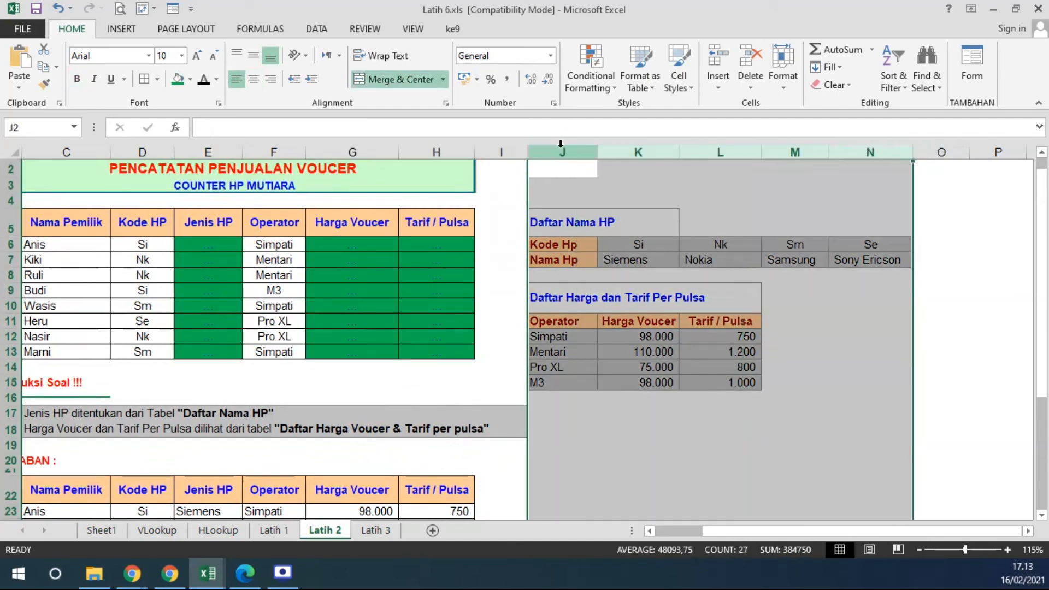
right_click(559, 151)
click(606, 349)
click(782, 383)
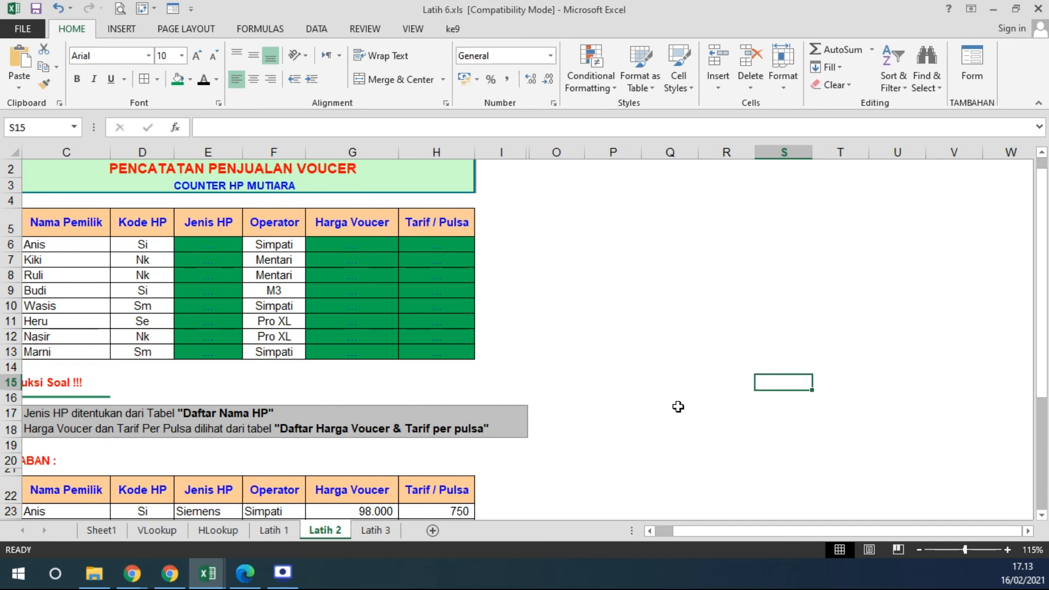
drag(189, 243, 194, 353)
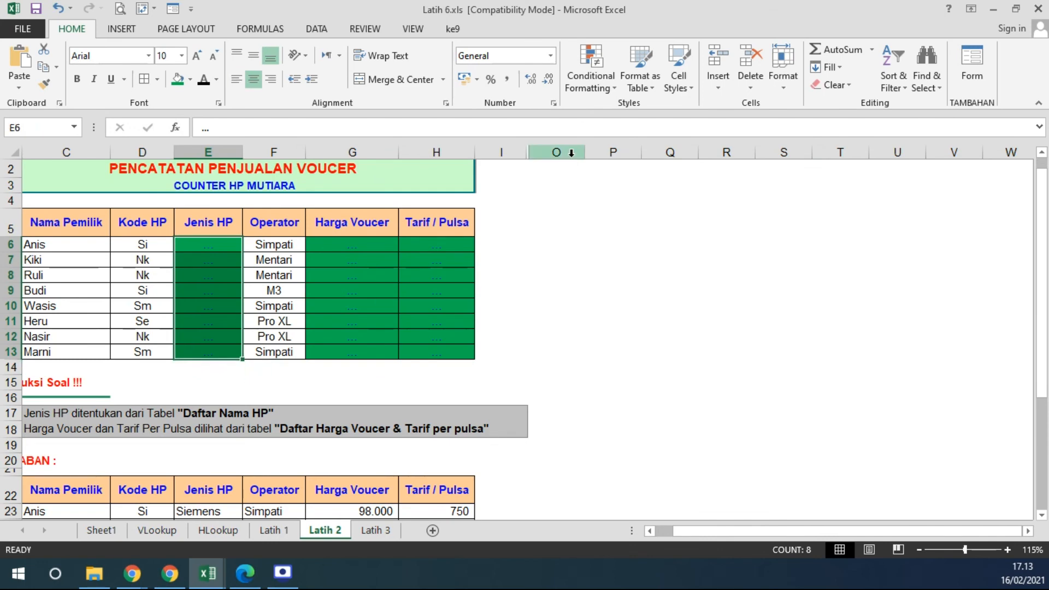